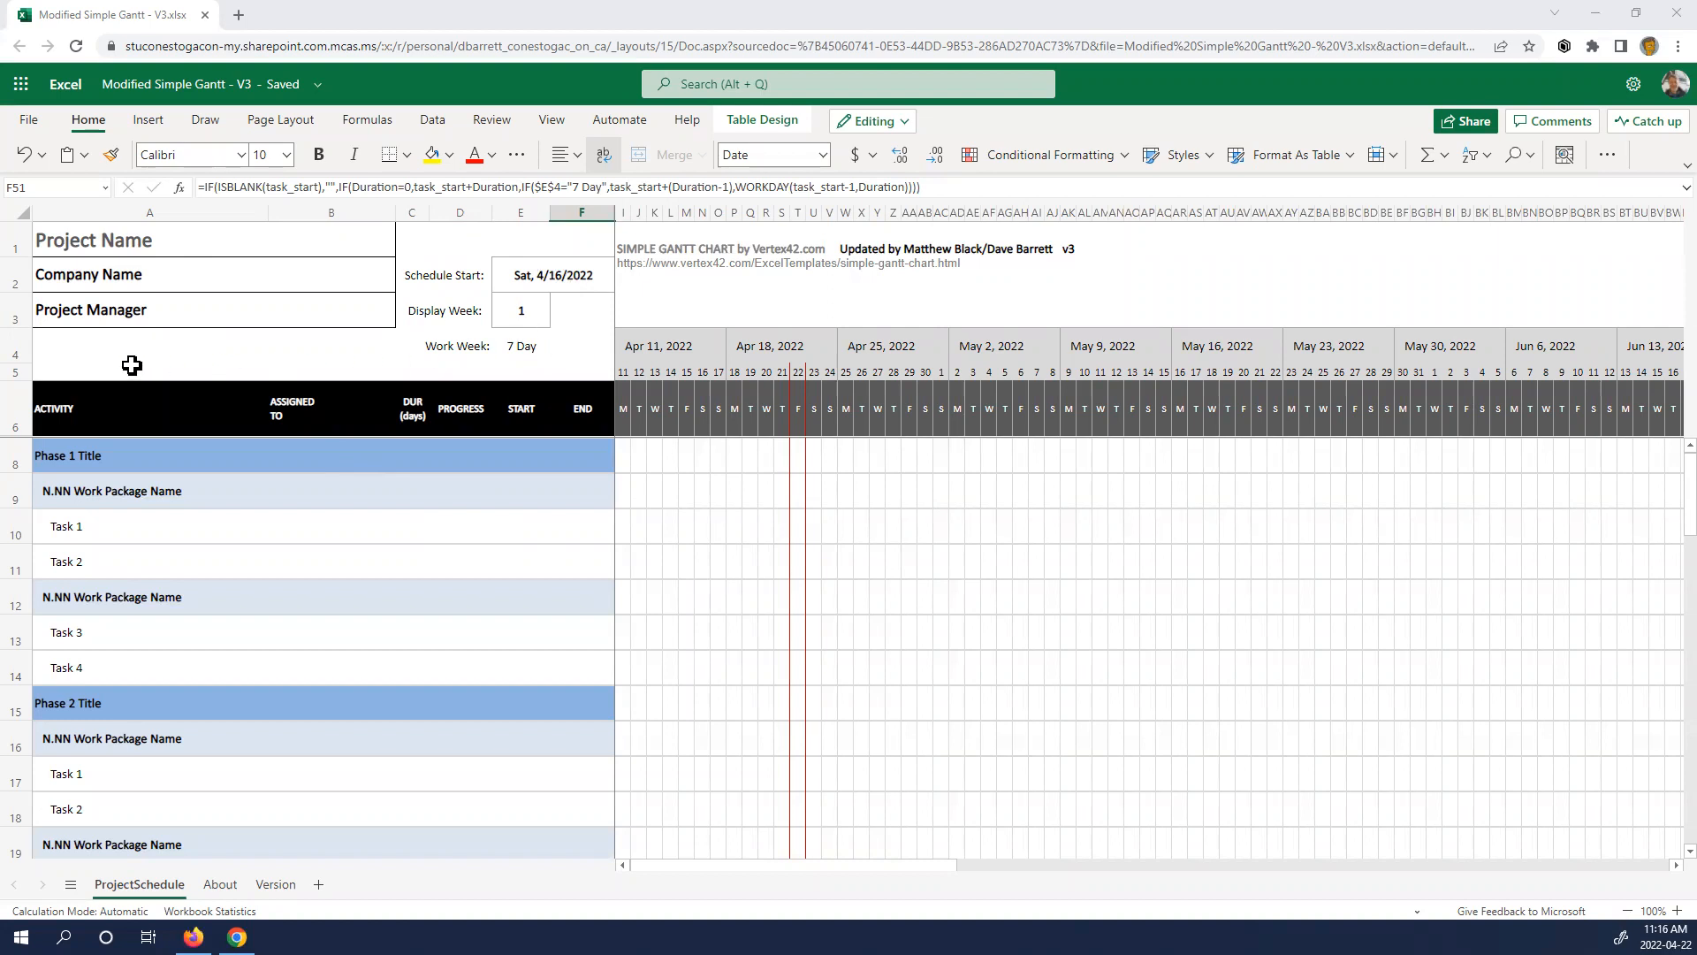
- Set the project name to "Your Project" and the company name to "ABC Company" in the schedule header
click(123, 239)
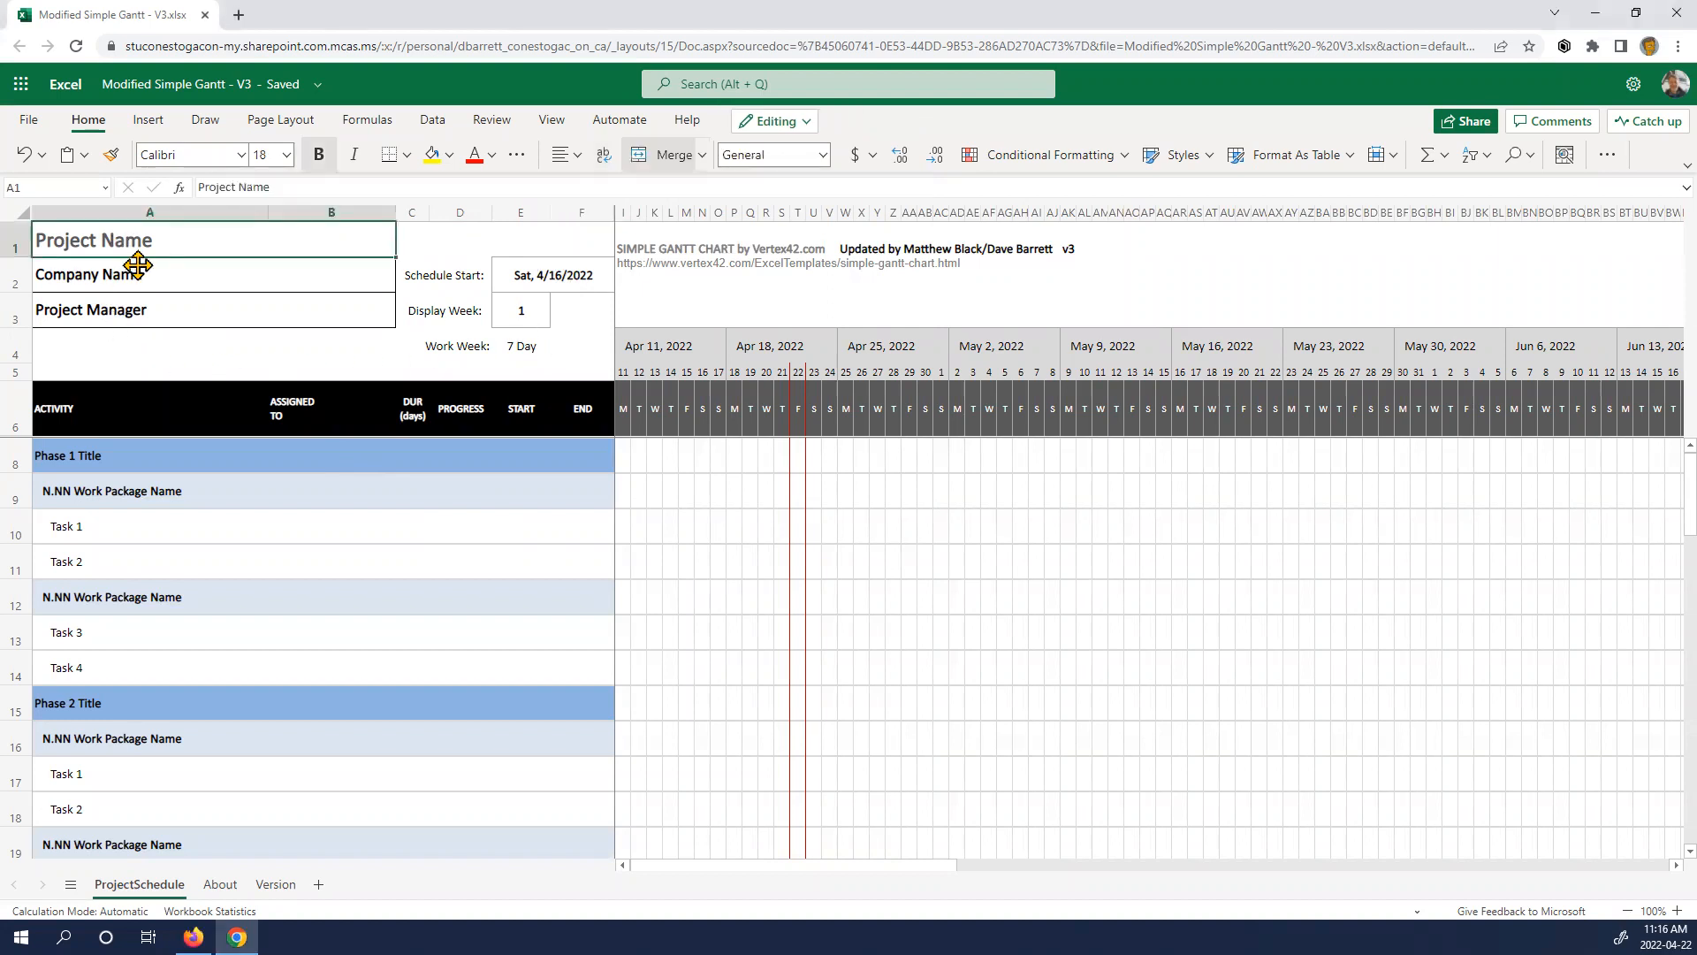
text(Y)
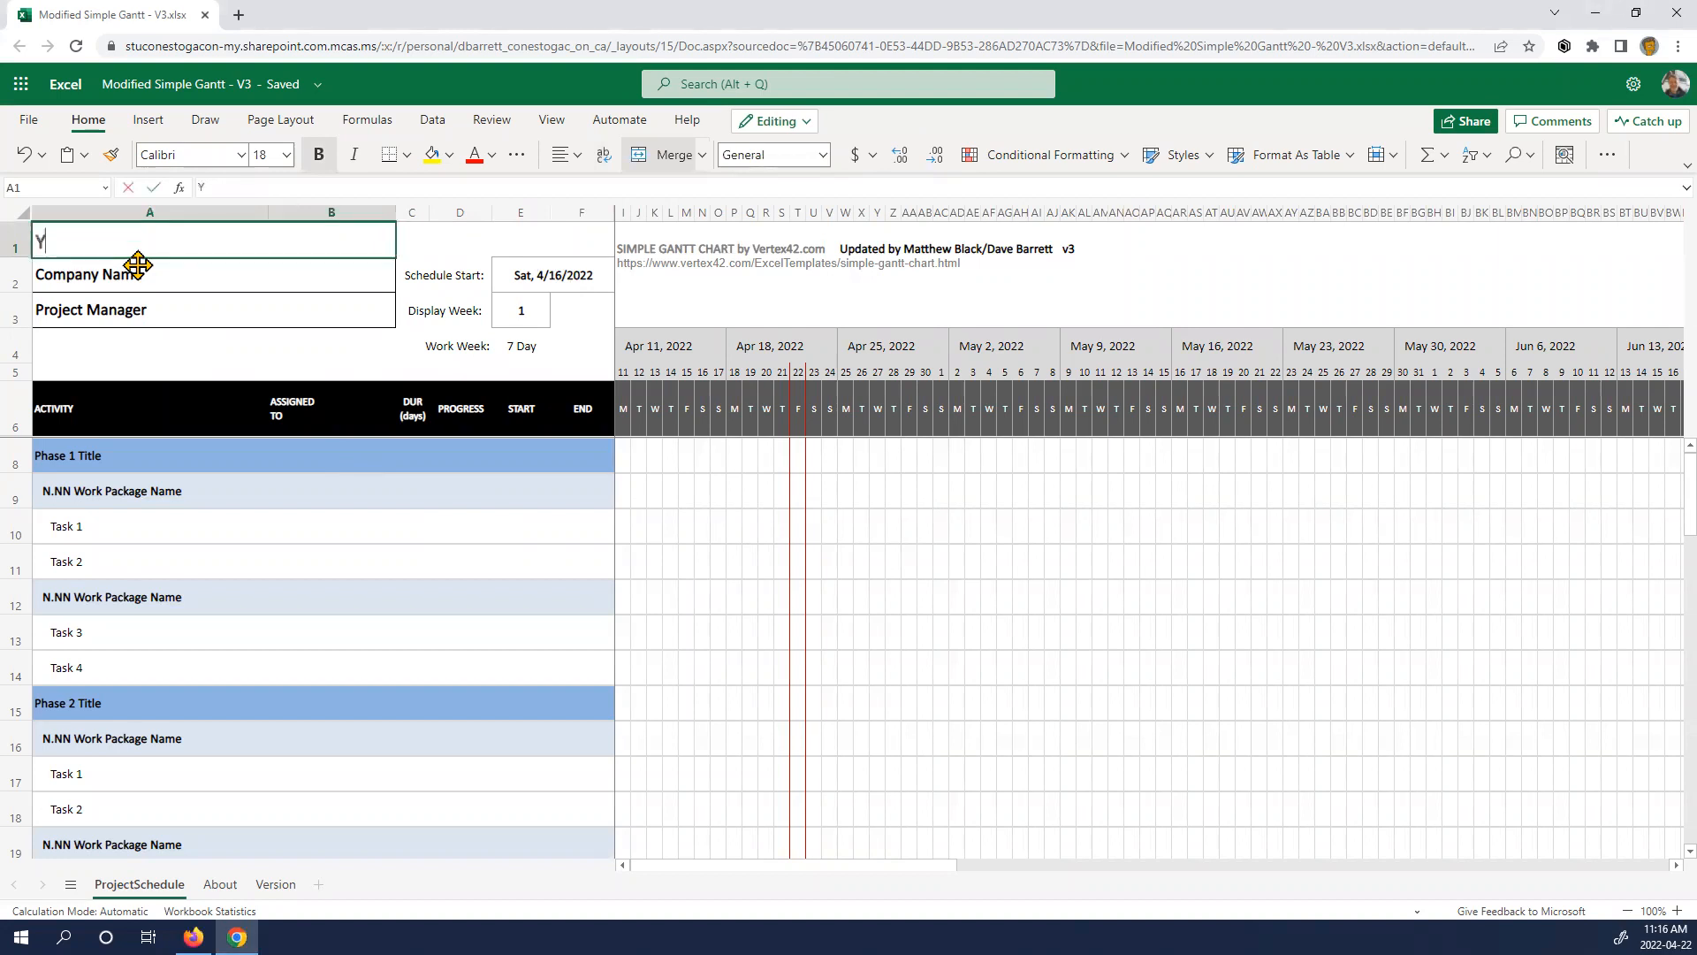
text(our Project)
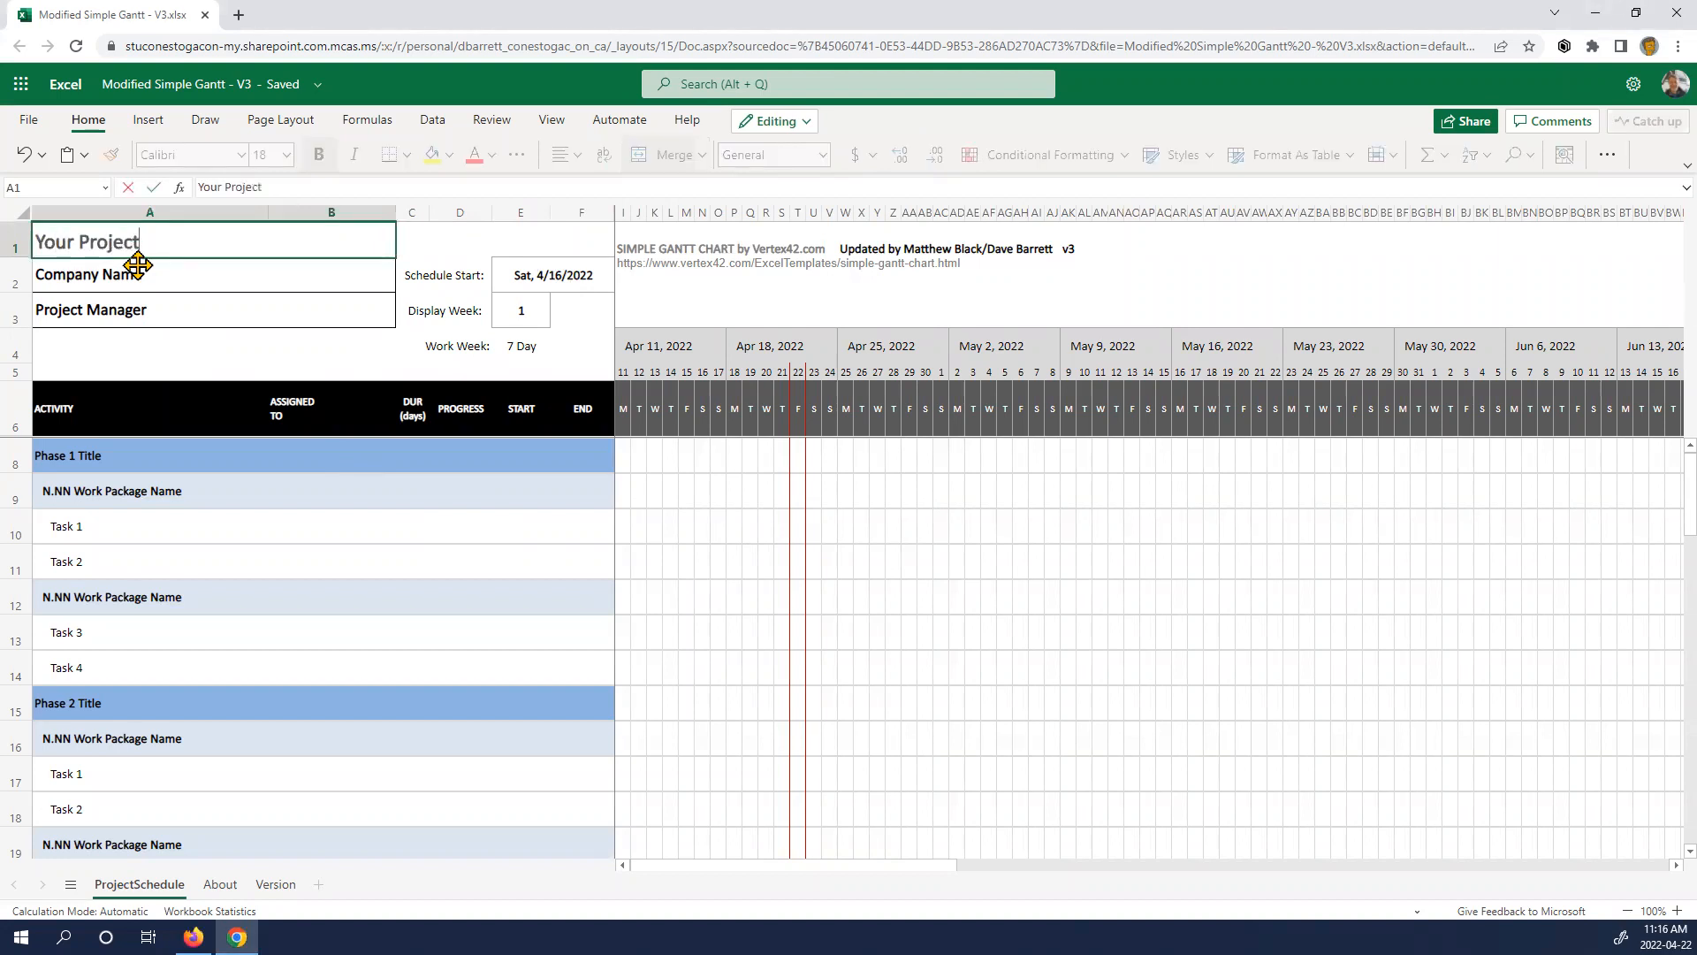
key(Return)
text(ABC Company)
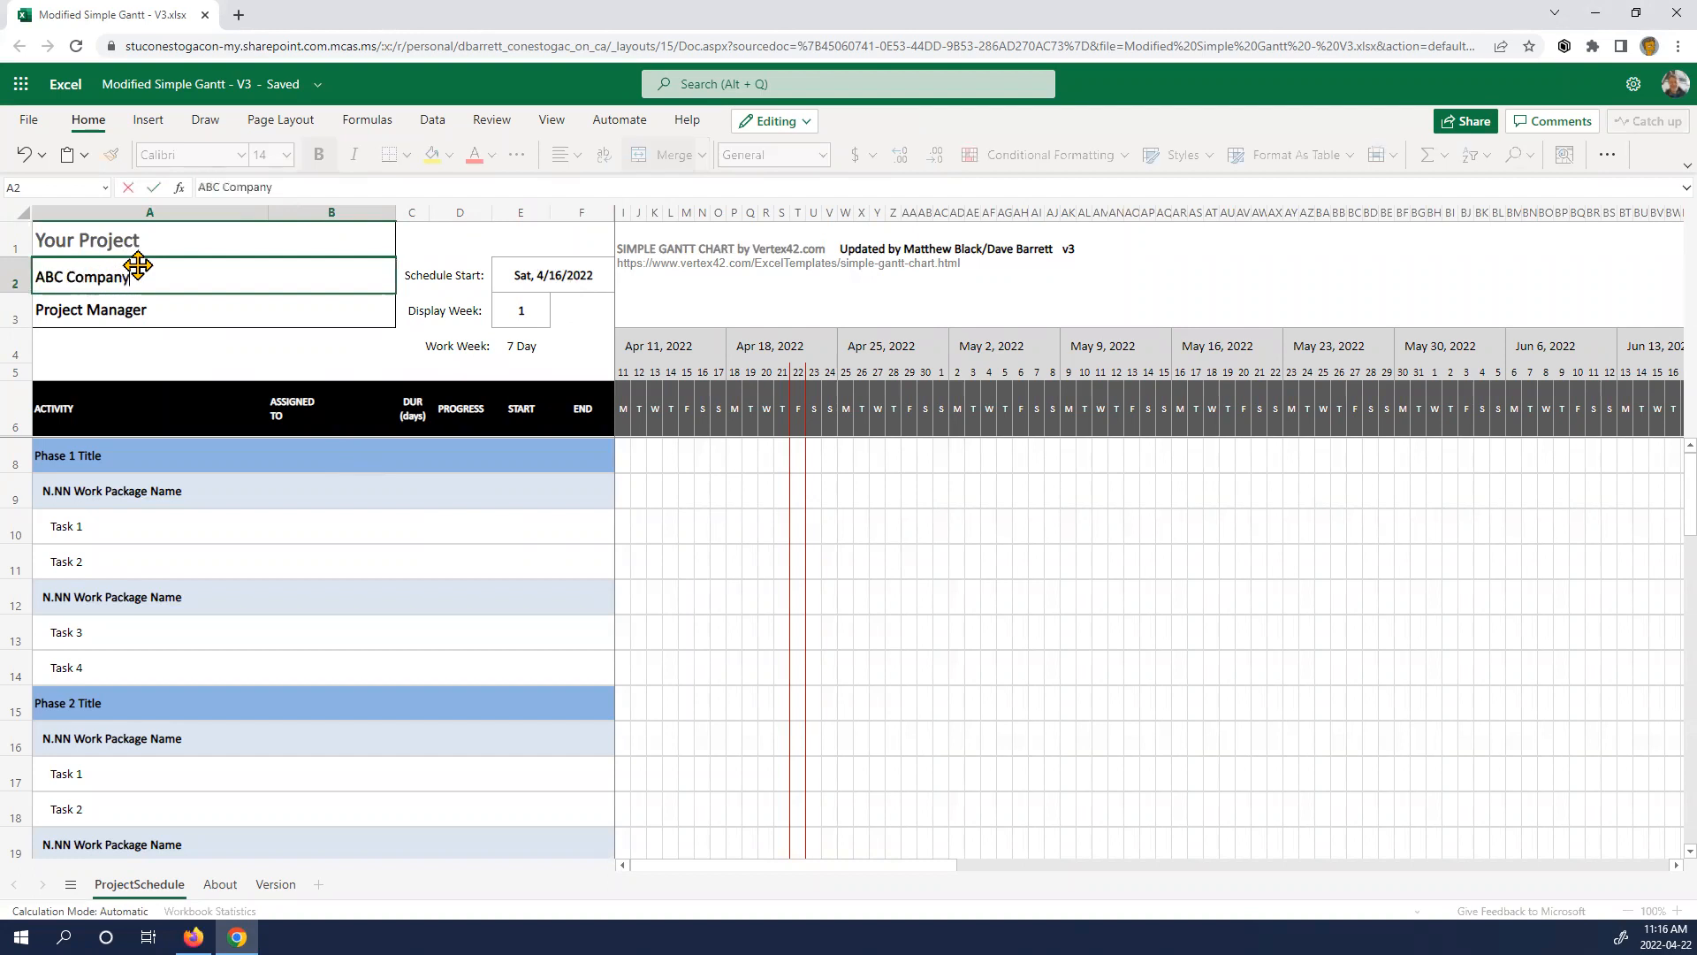
key(Return)
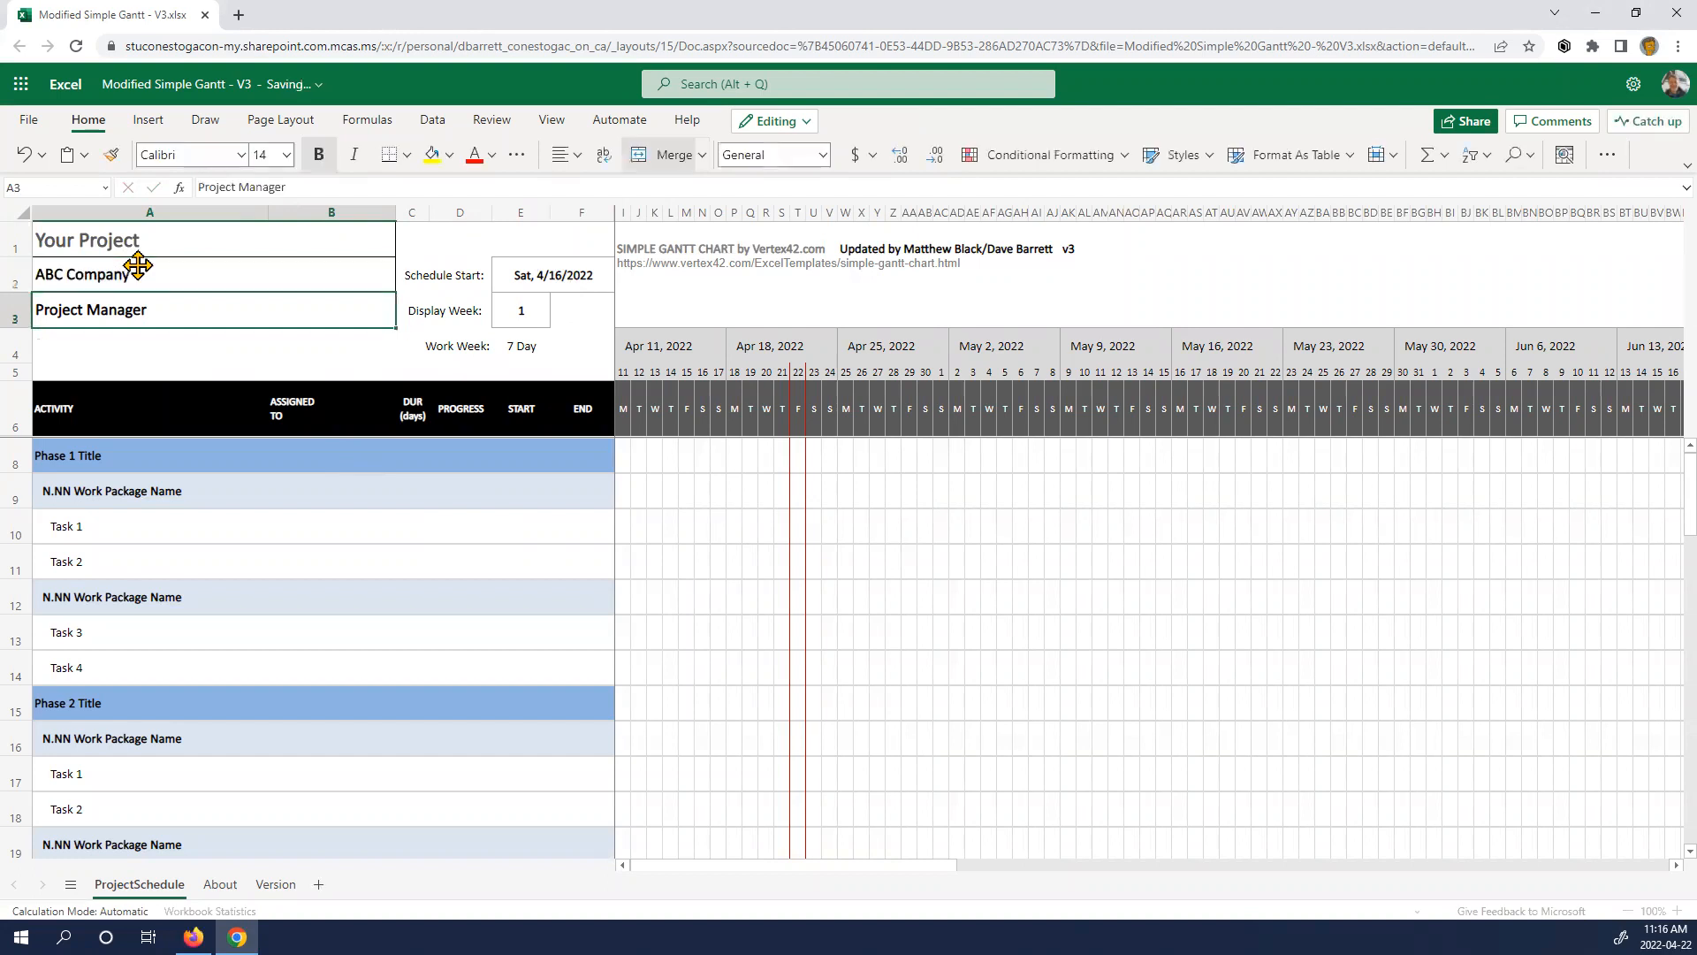
- Replace the project manager placeholder in the header with "Your Name"
text(Yo)
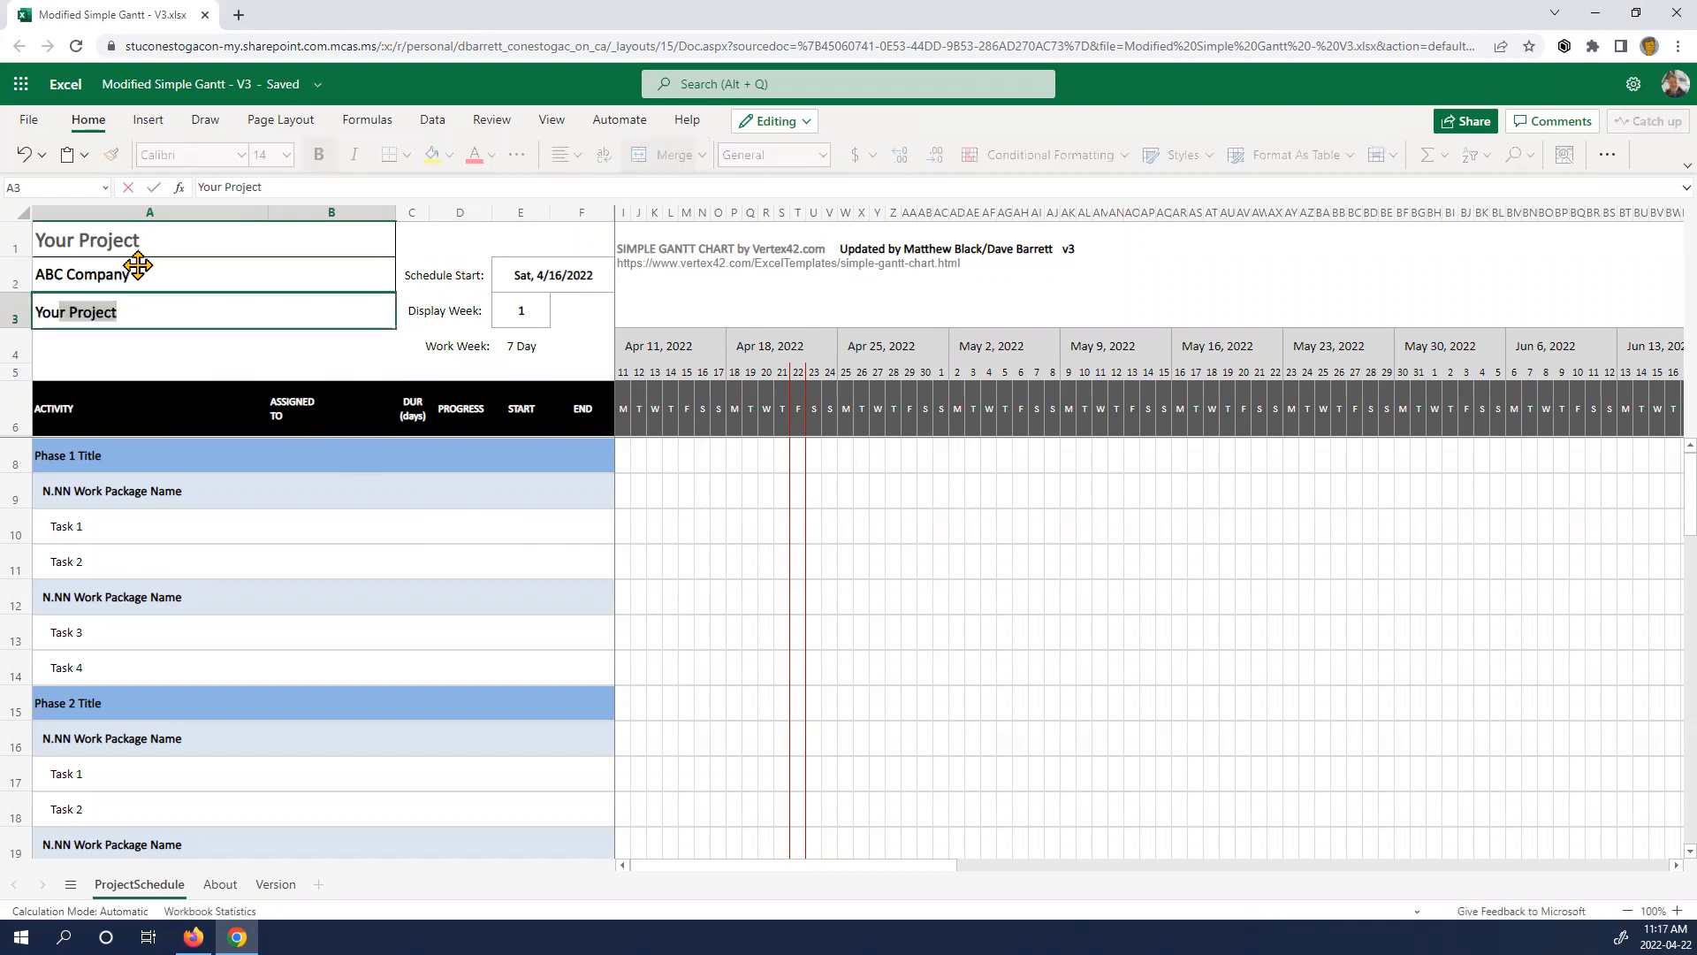
text(ur )
text(Naem)
key(BackSpace)
key(BackSpace)
text(me)
key(Tab)
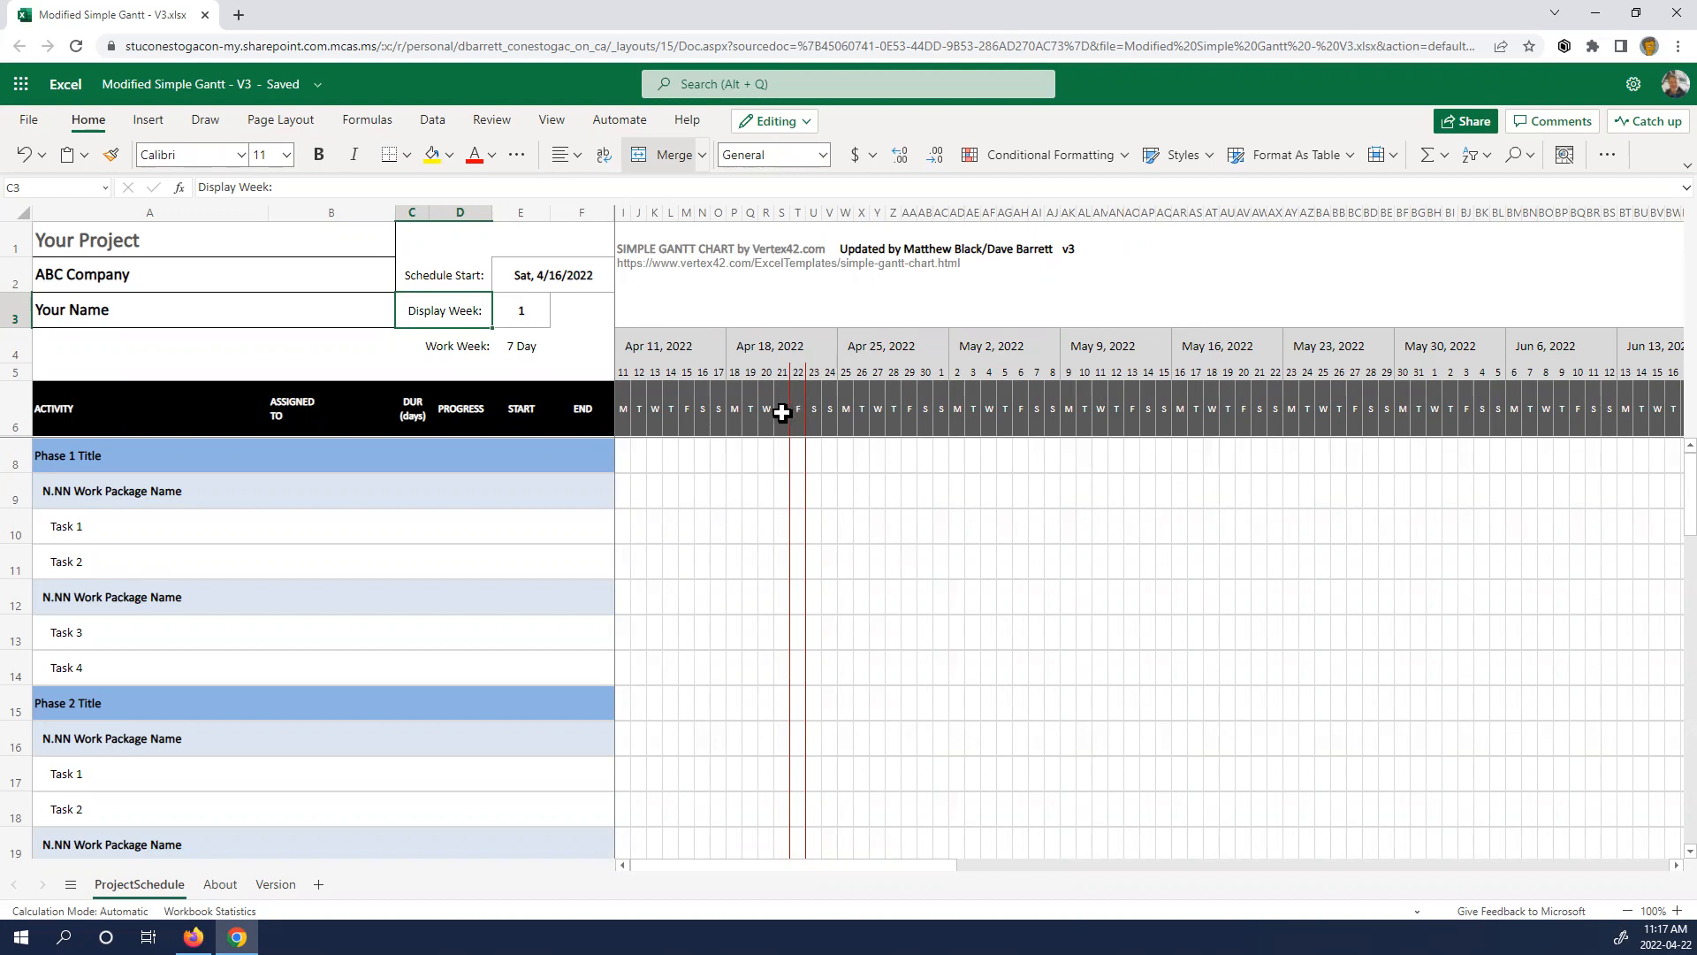
- Set the schedule start date to April 18
click(540, 277)
text(April 18)
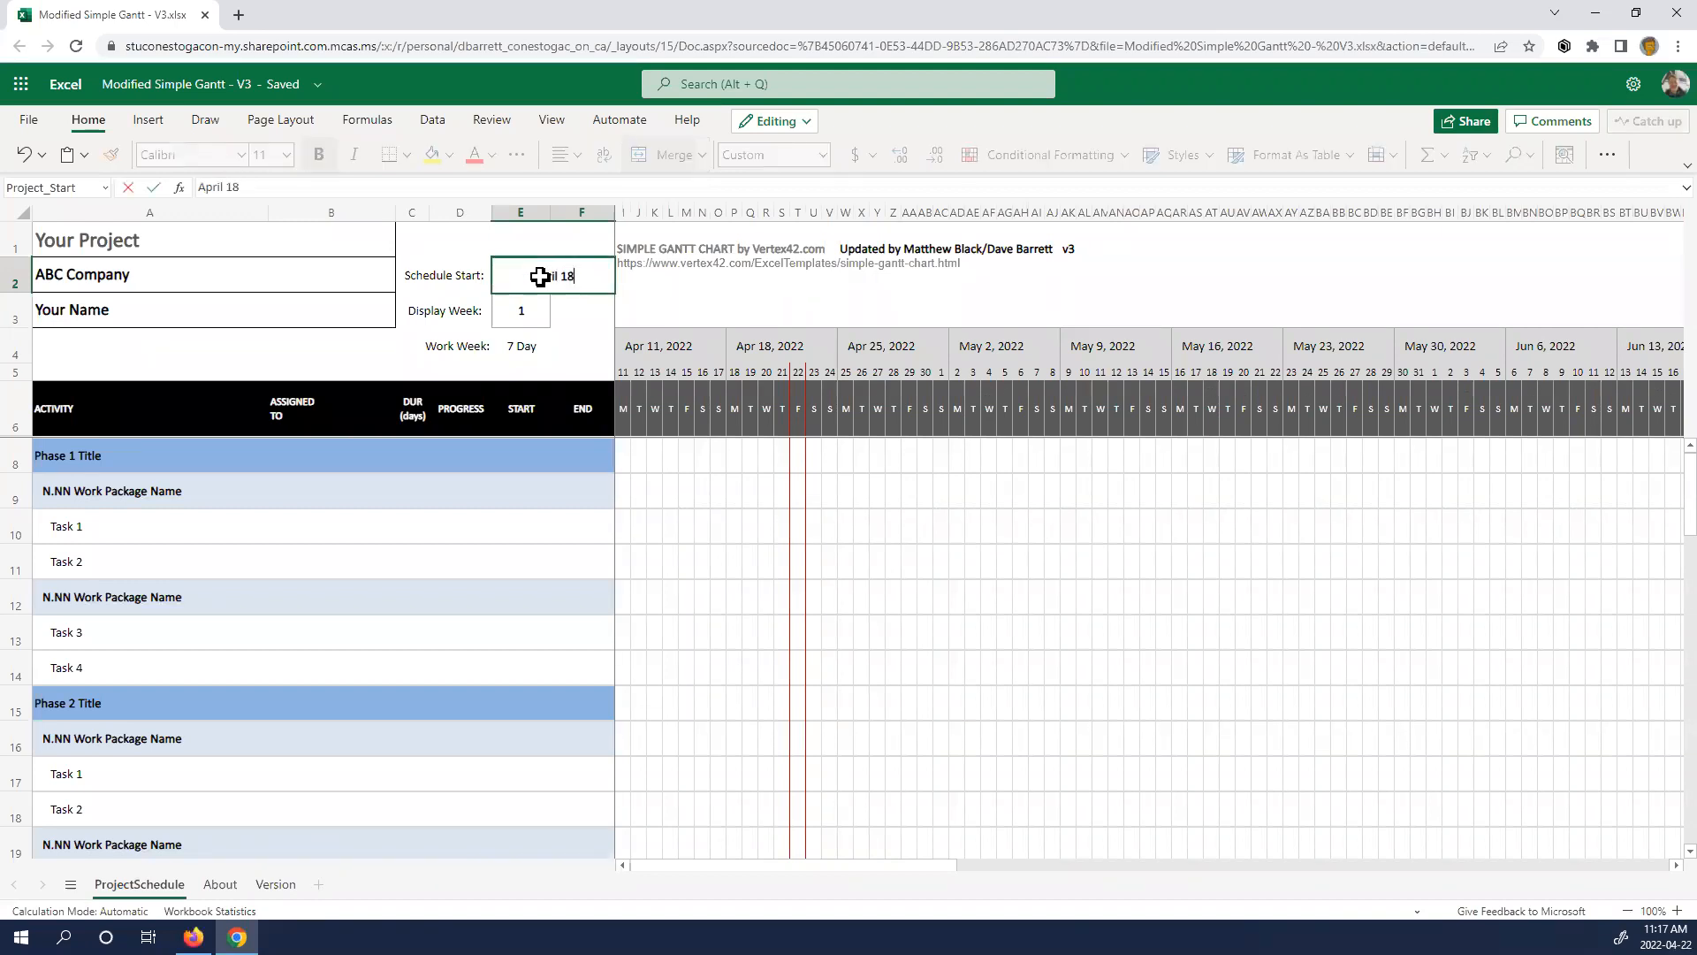
key(Return)
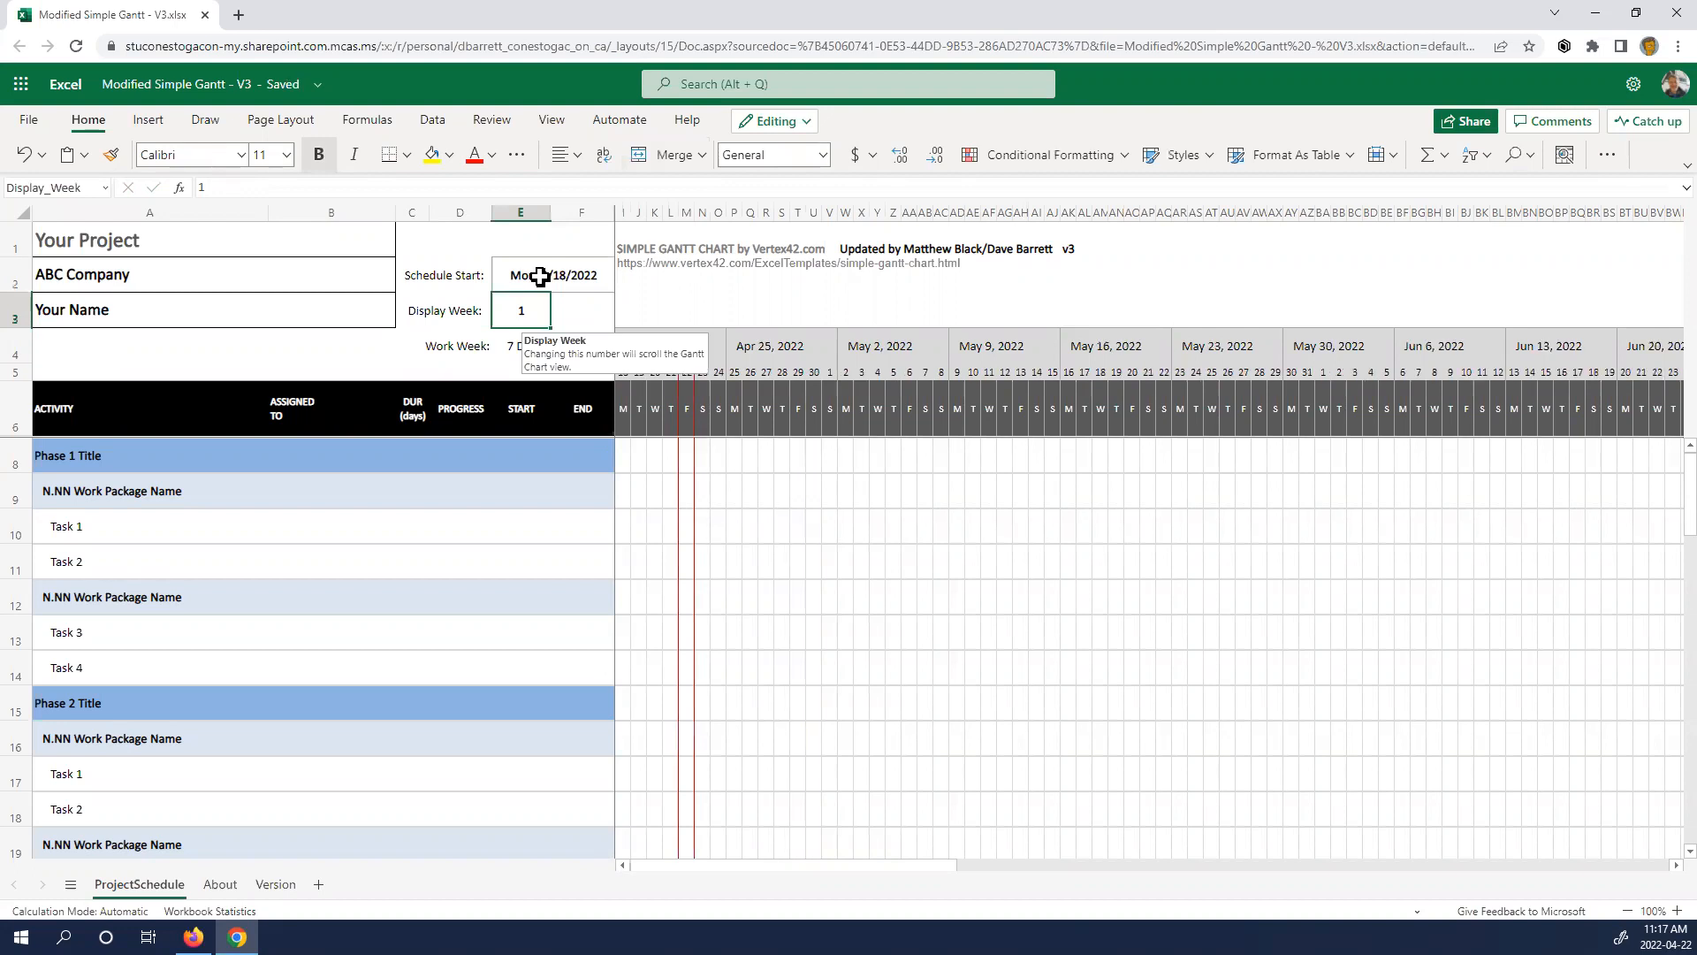
click(301, 367)
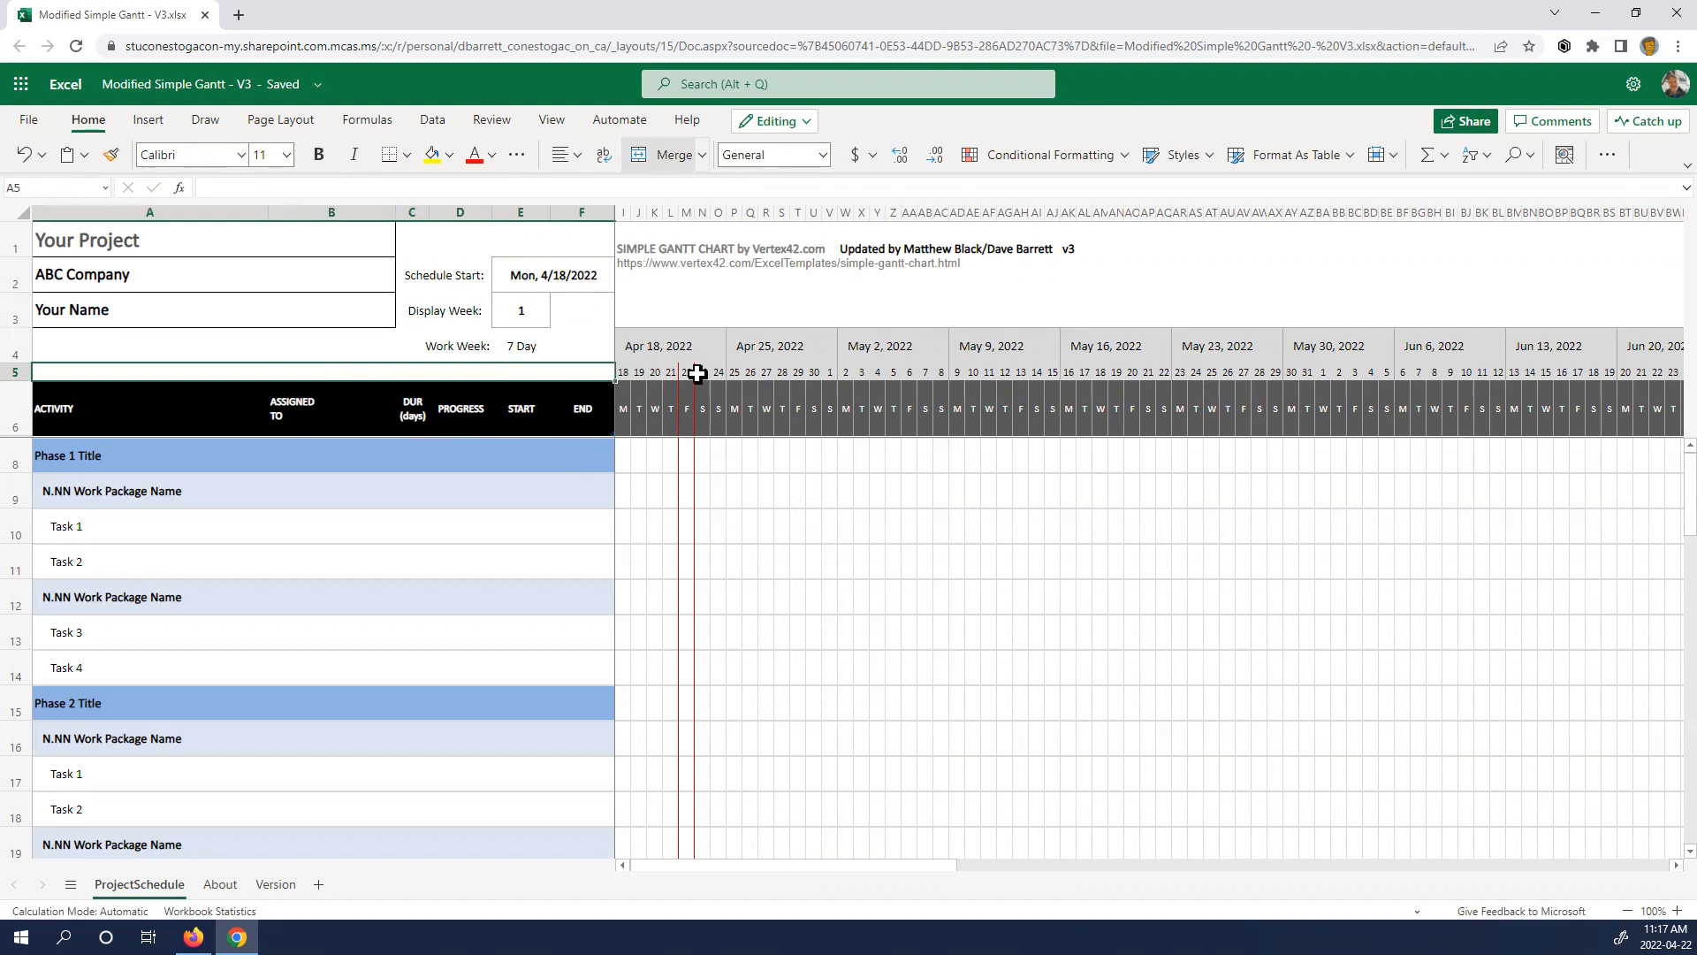
- Set the display week to 5 to shift the Gantt chart's visible date range
click(518, 313)
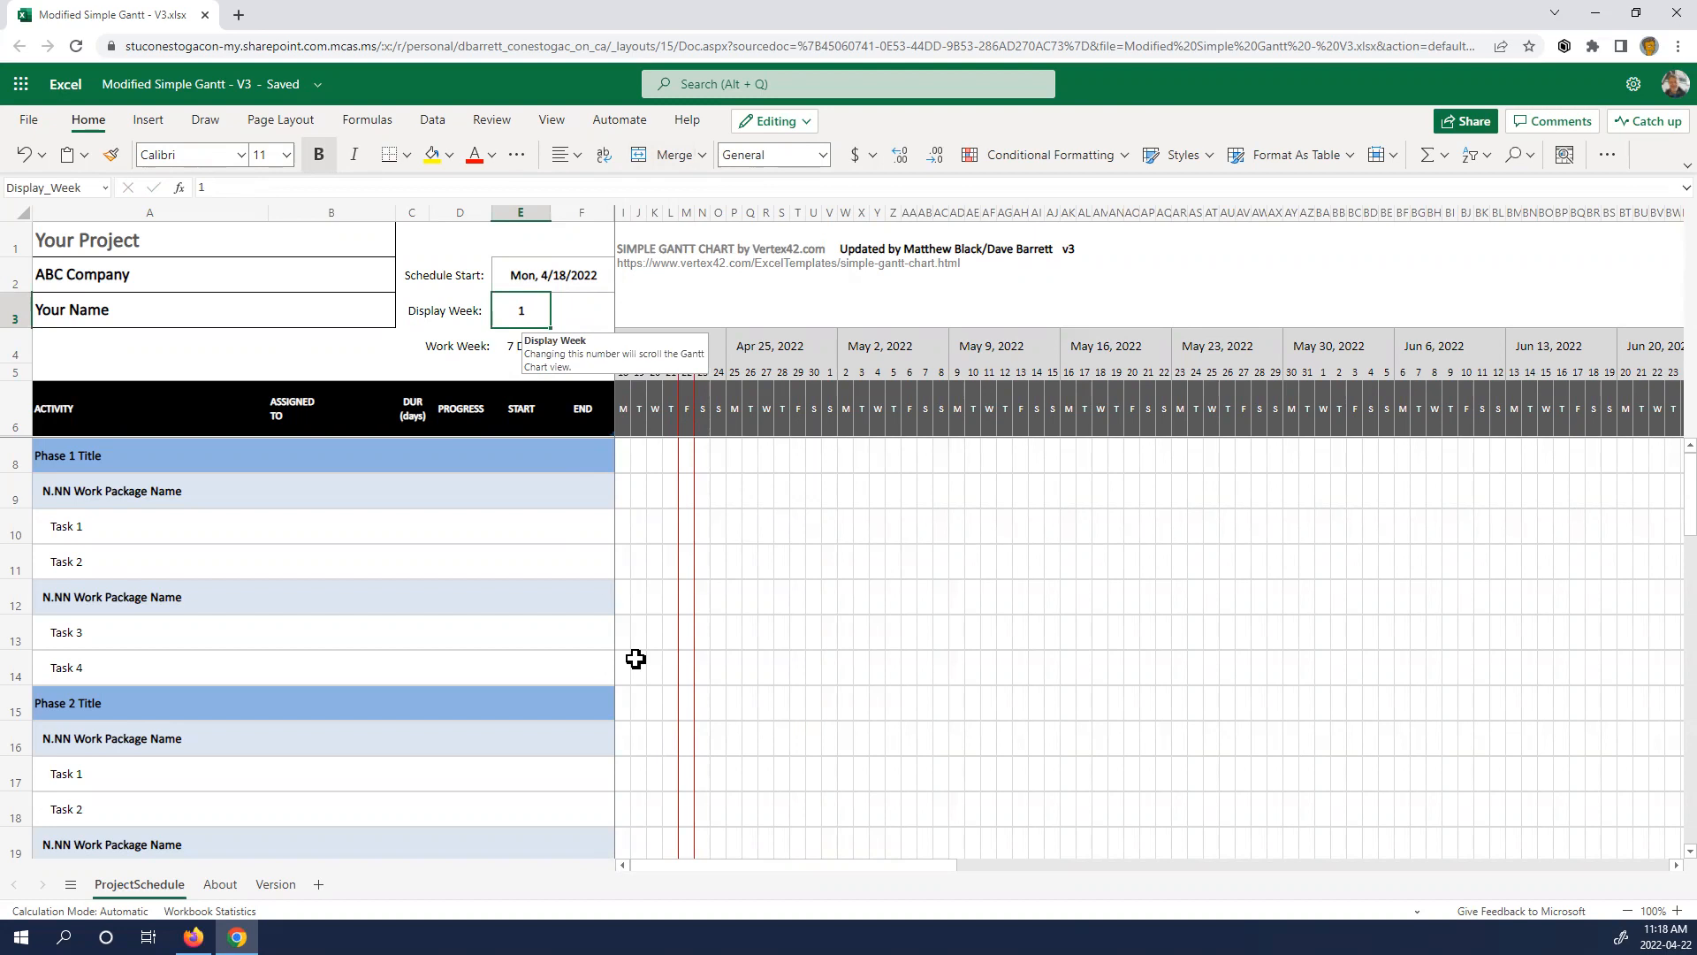
drag(901, 869, 852, 871)
click(517, 312)
text(5)
key(Return)
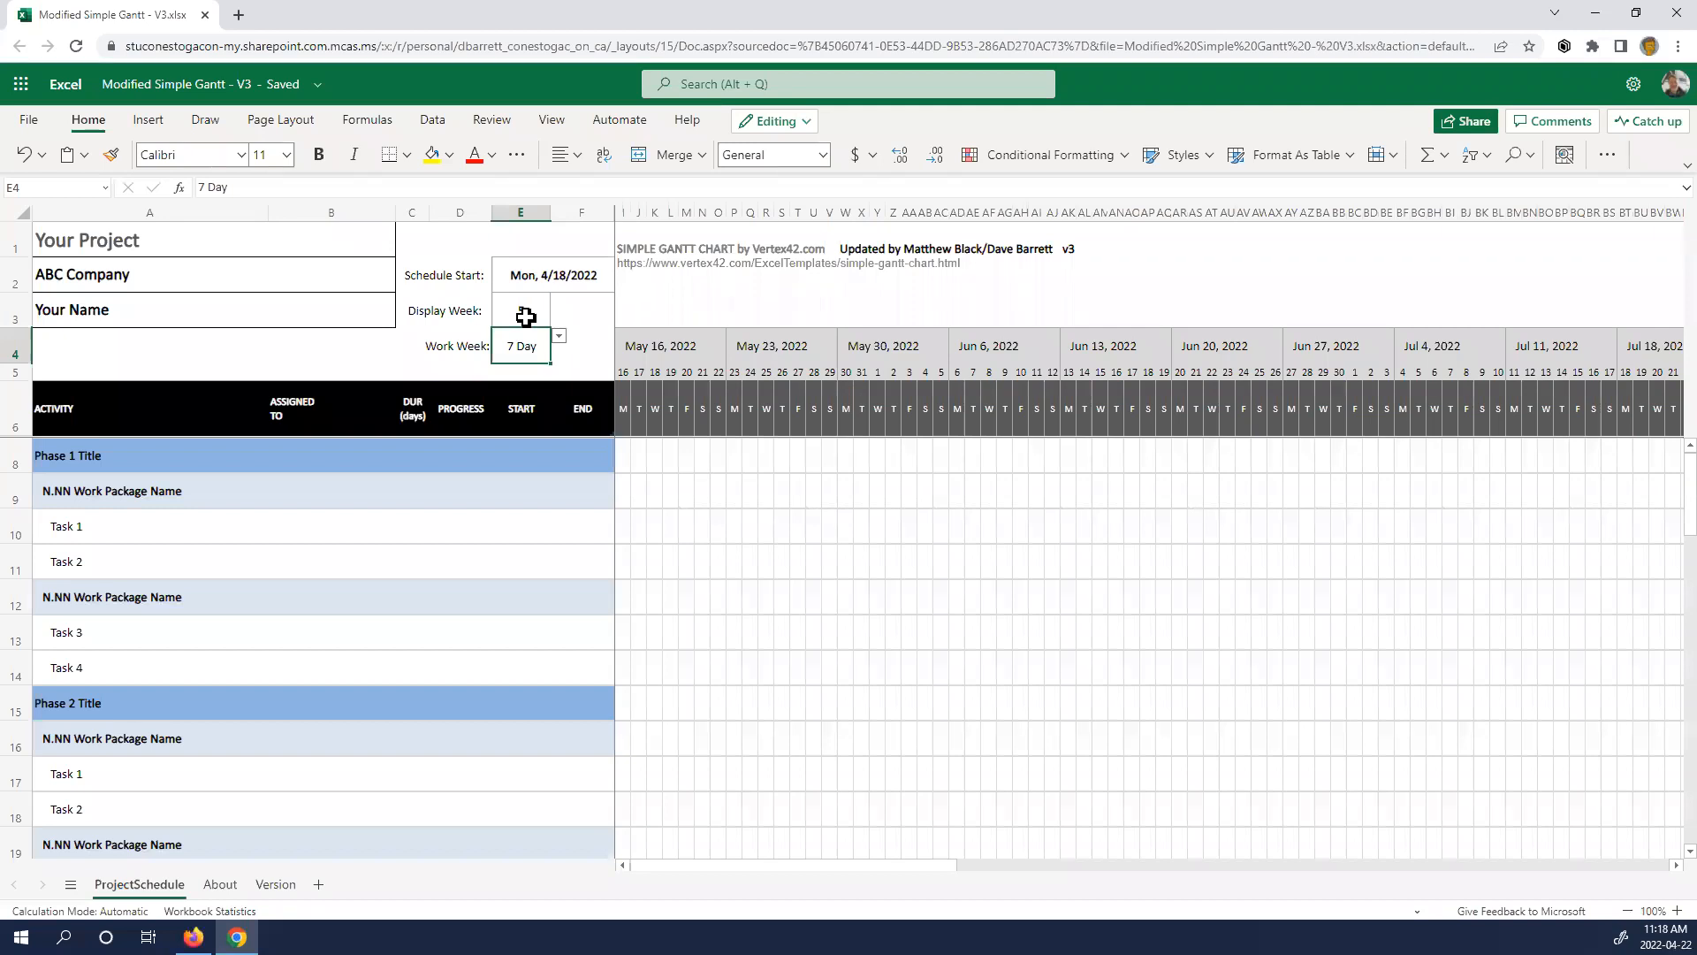
- Return the display week to 1
click(529, 308)
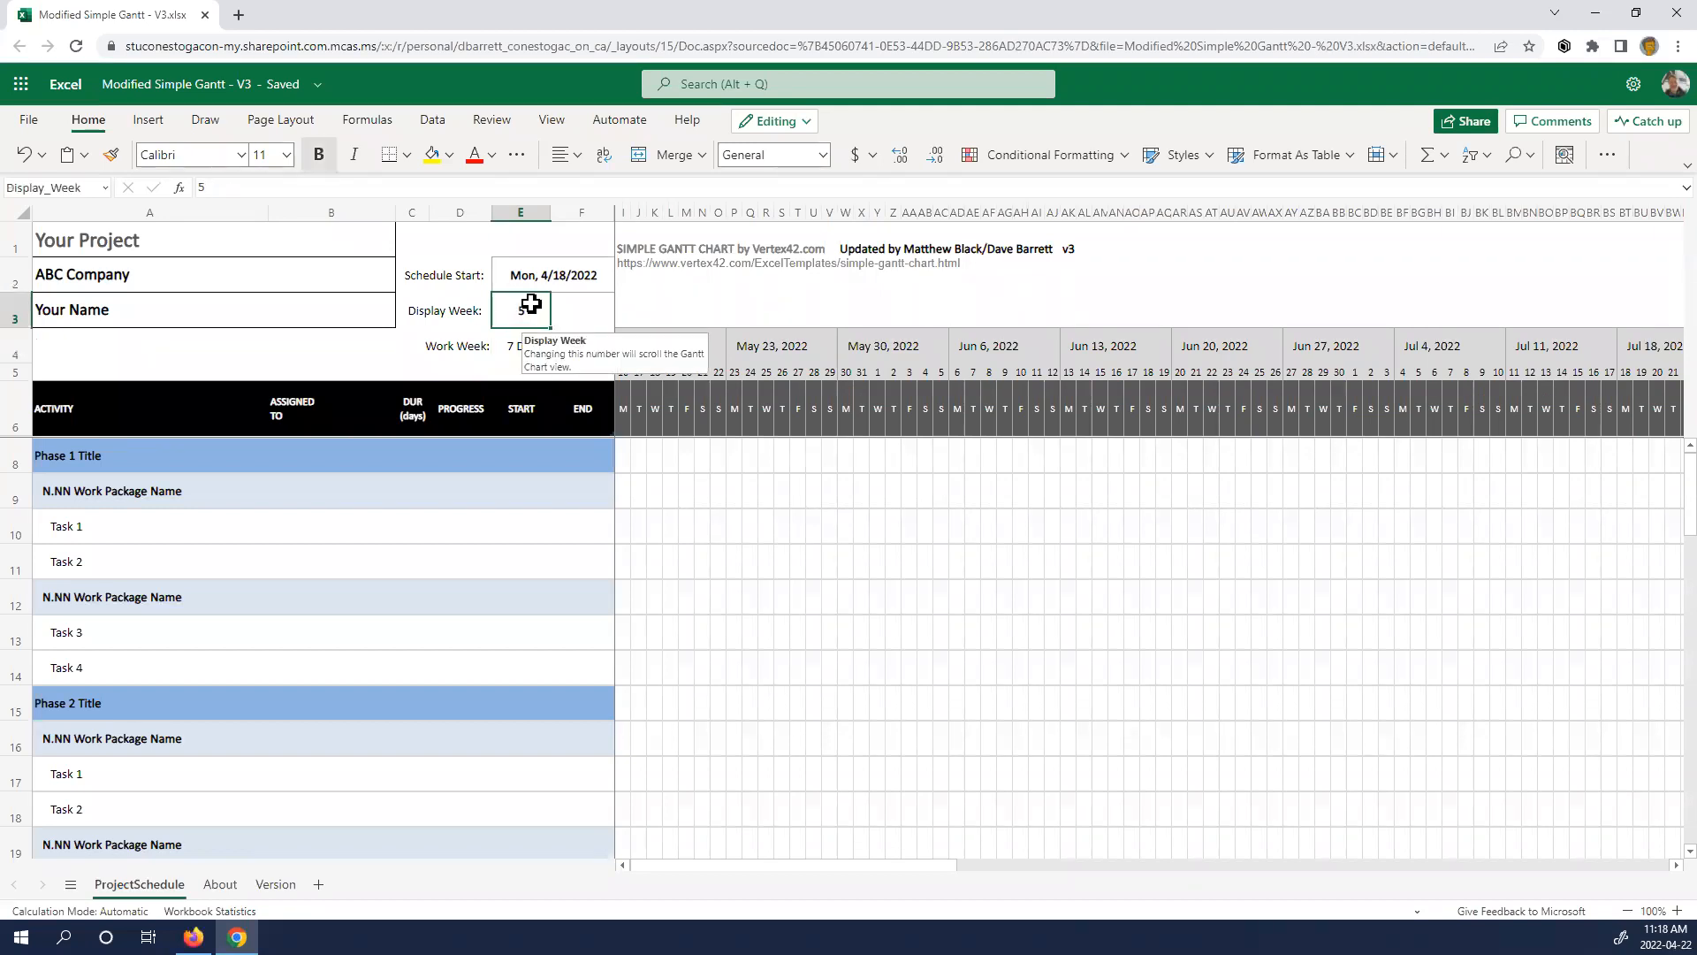
text(1)
key(Return)
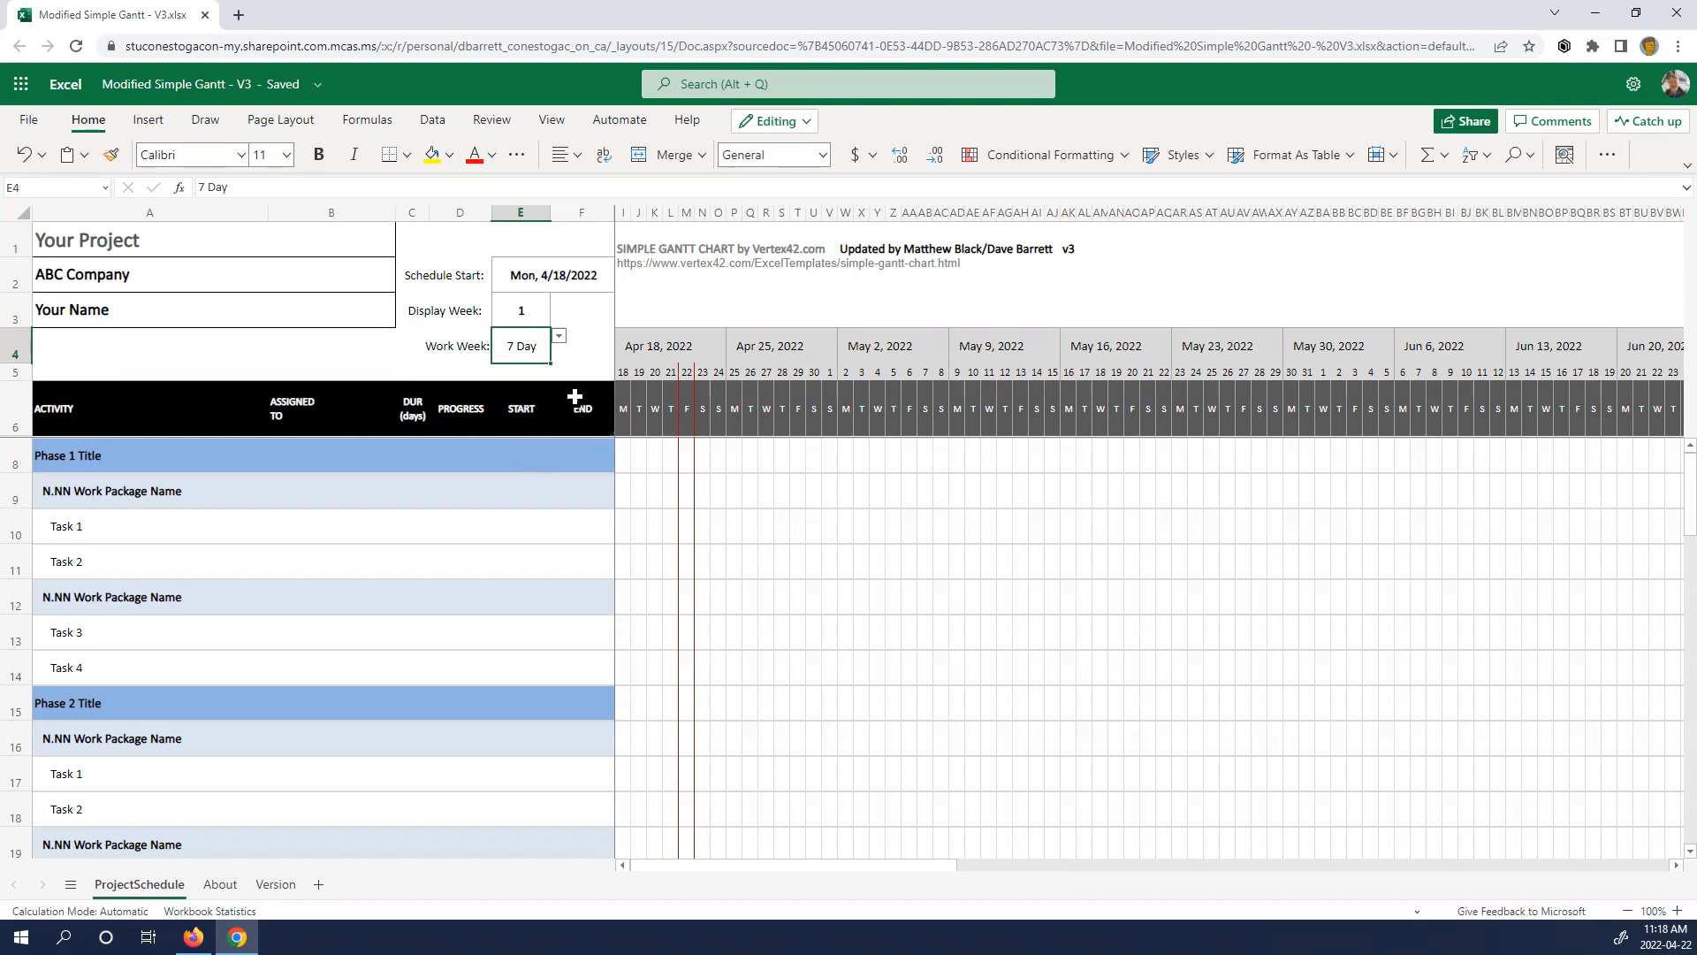
- Try the Mon-Fri work week, and restore the 7 Day work week
click(560, 337)
click(520, 397)
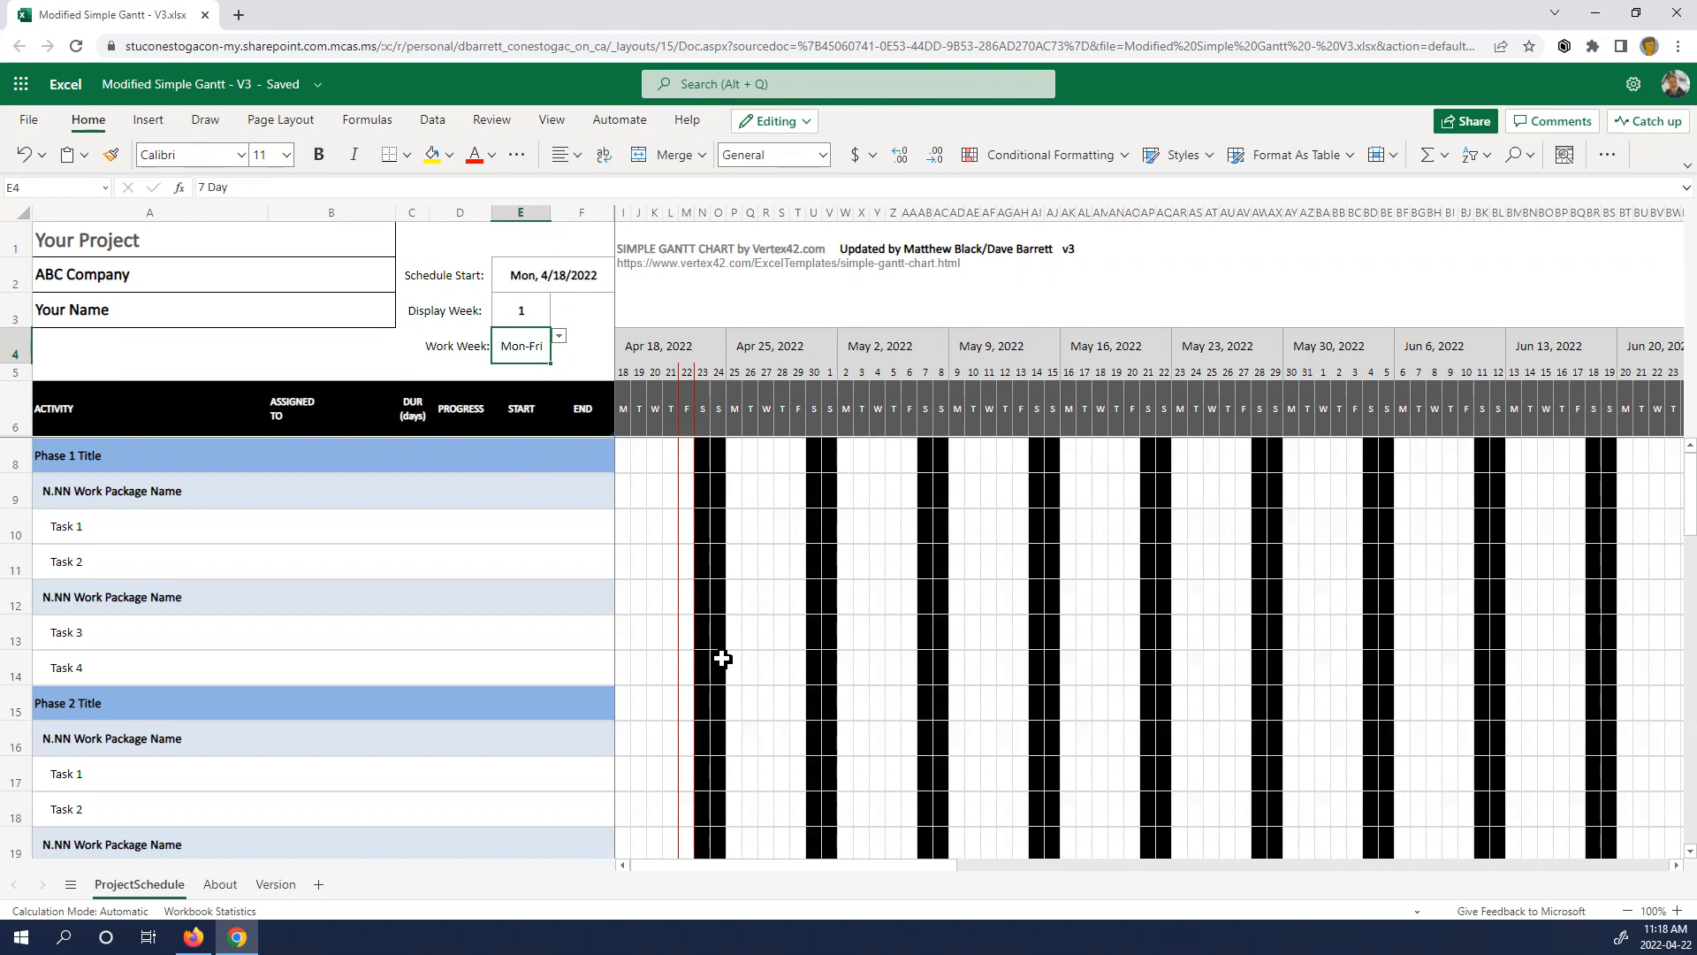
click(559, 337)
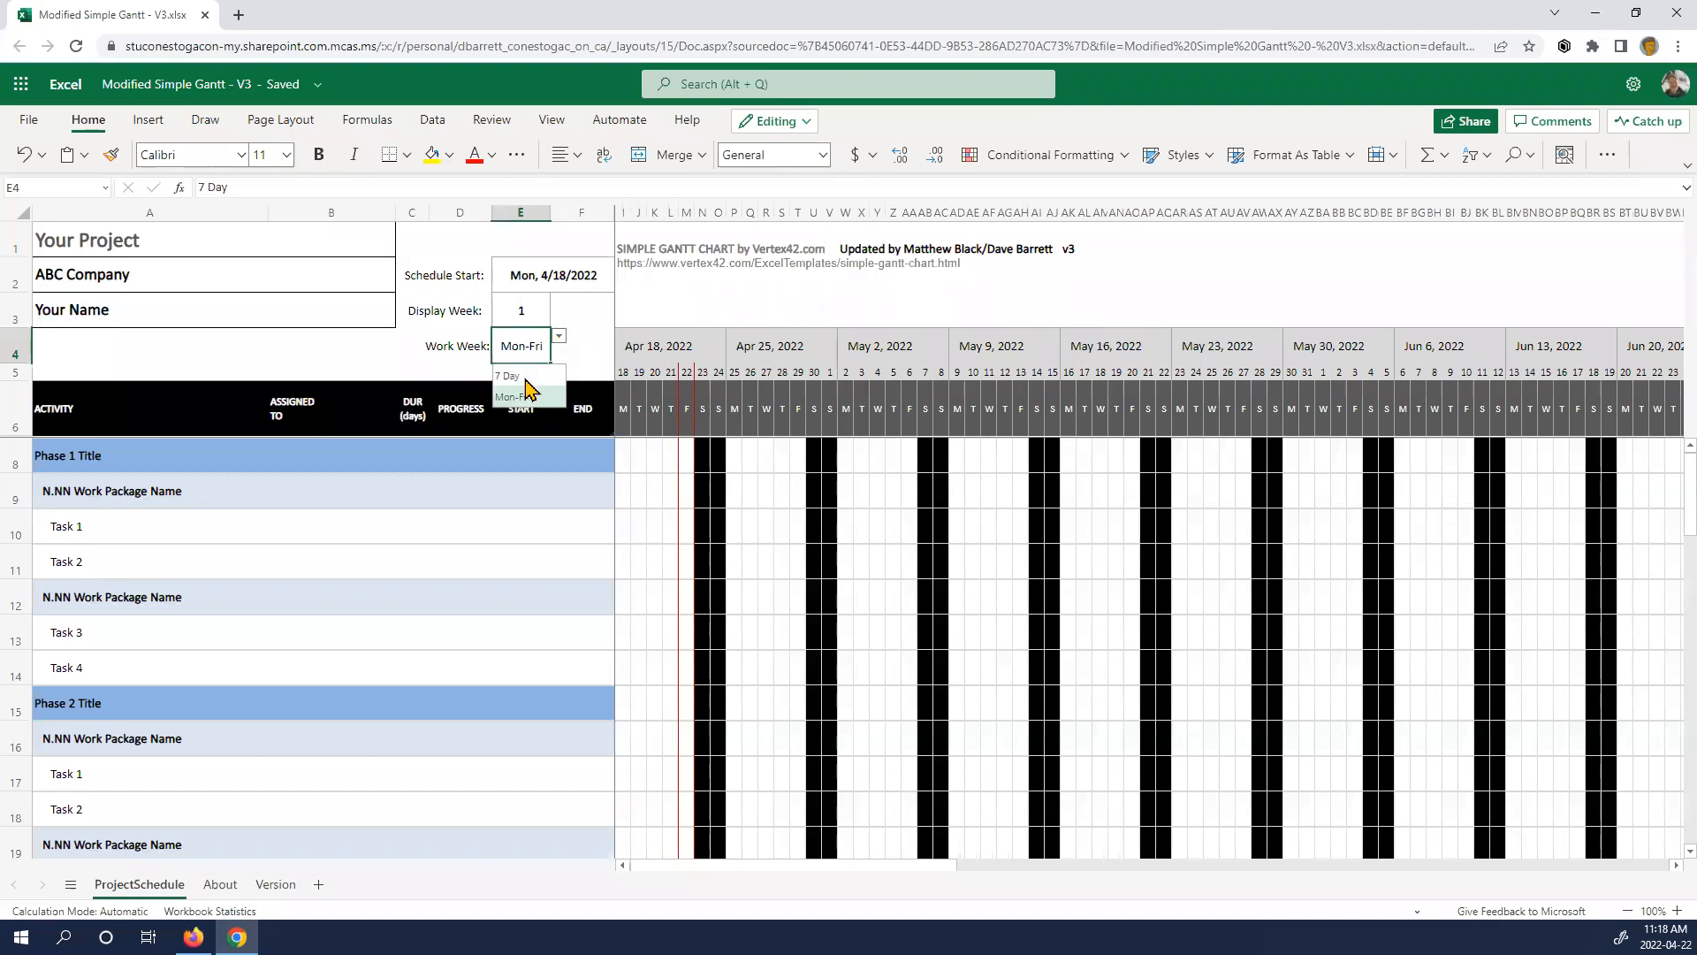
click(527, 375)
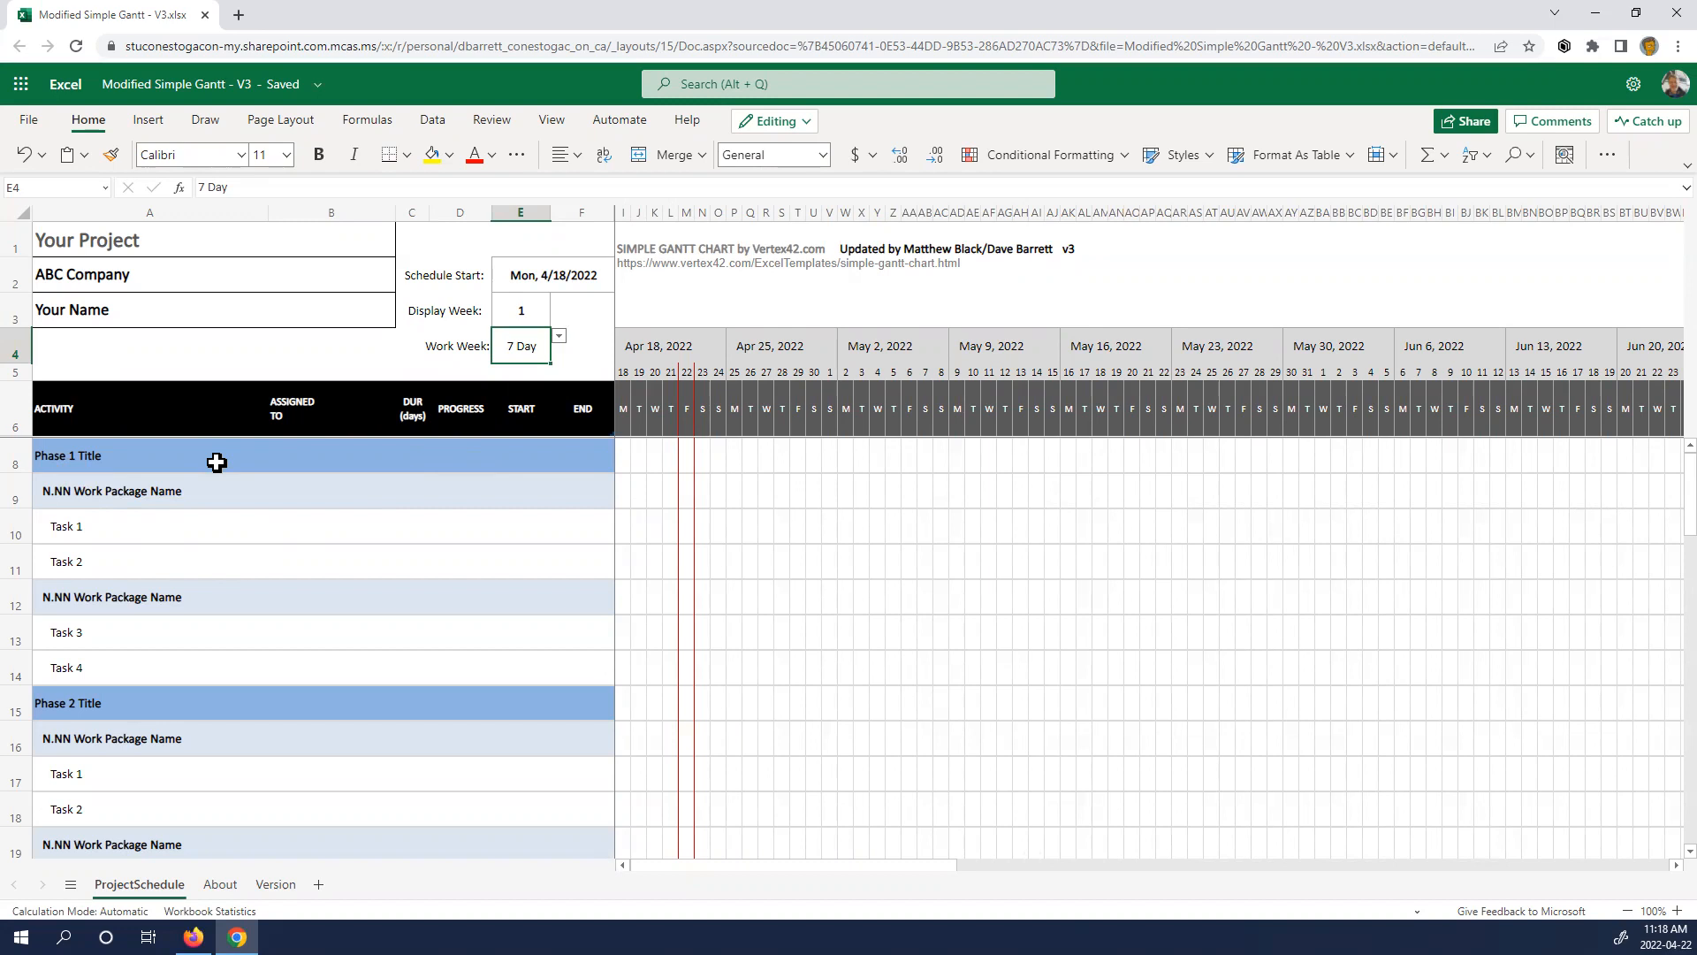
click(92, 458)
click(124, 495)
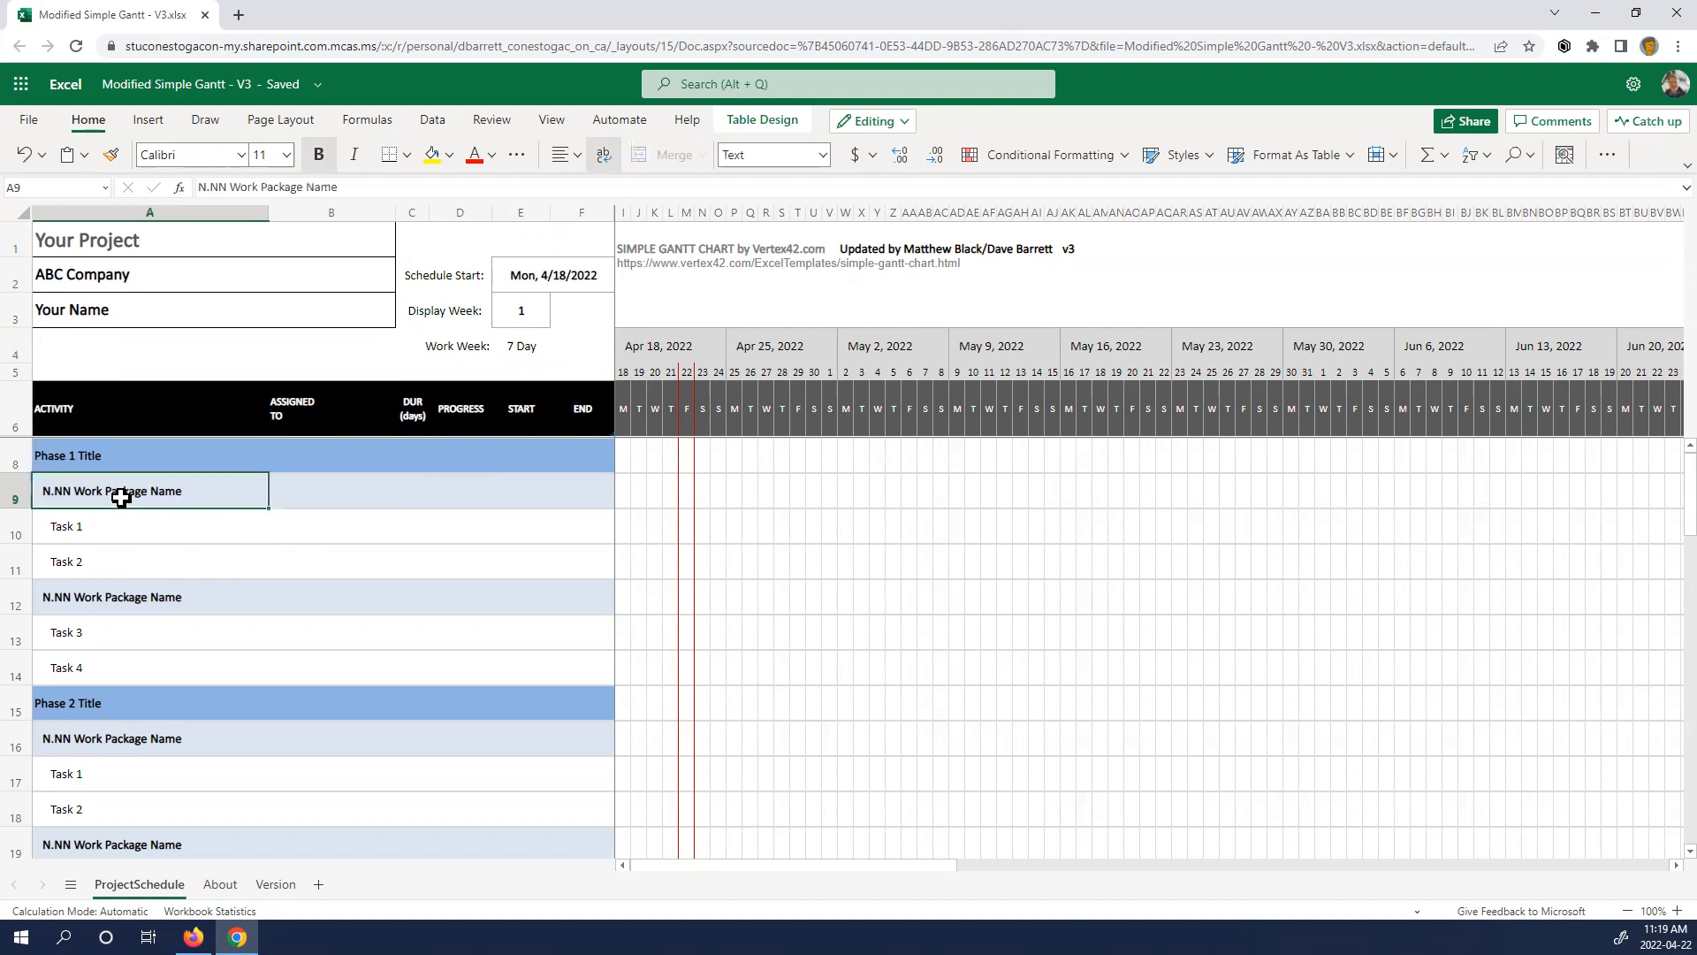
click(131, 534)
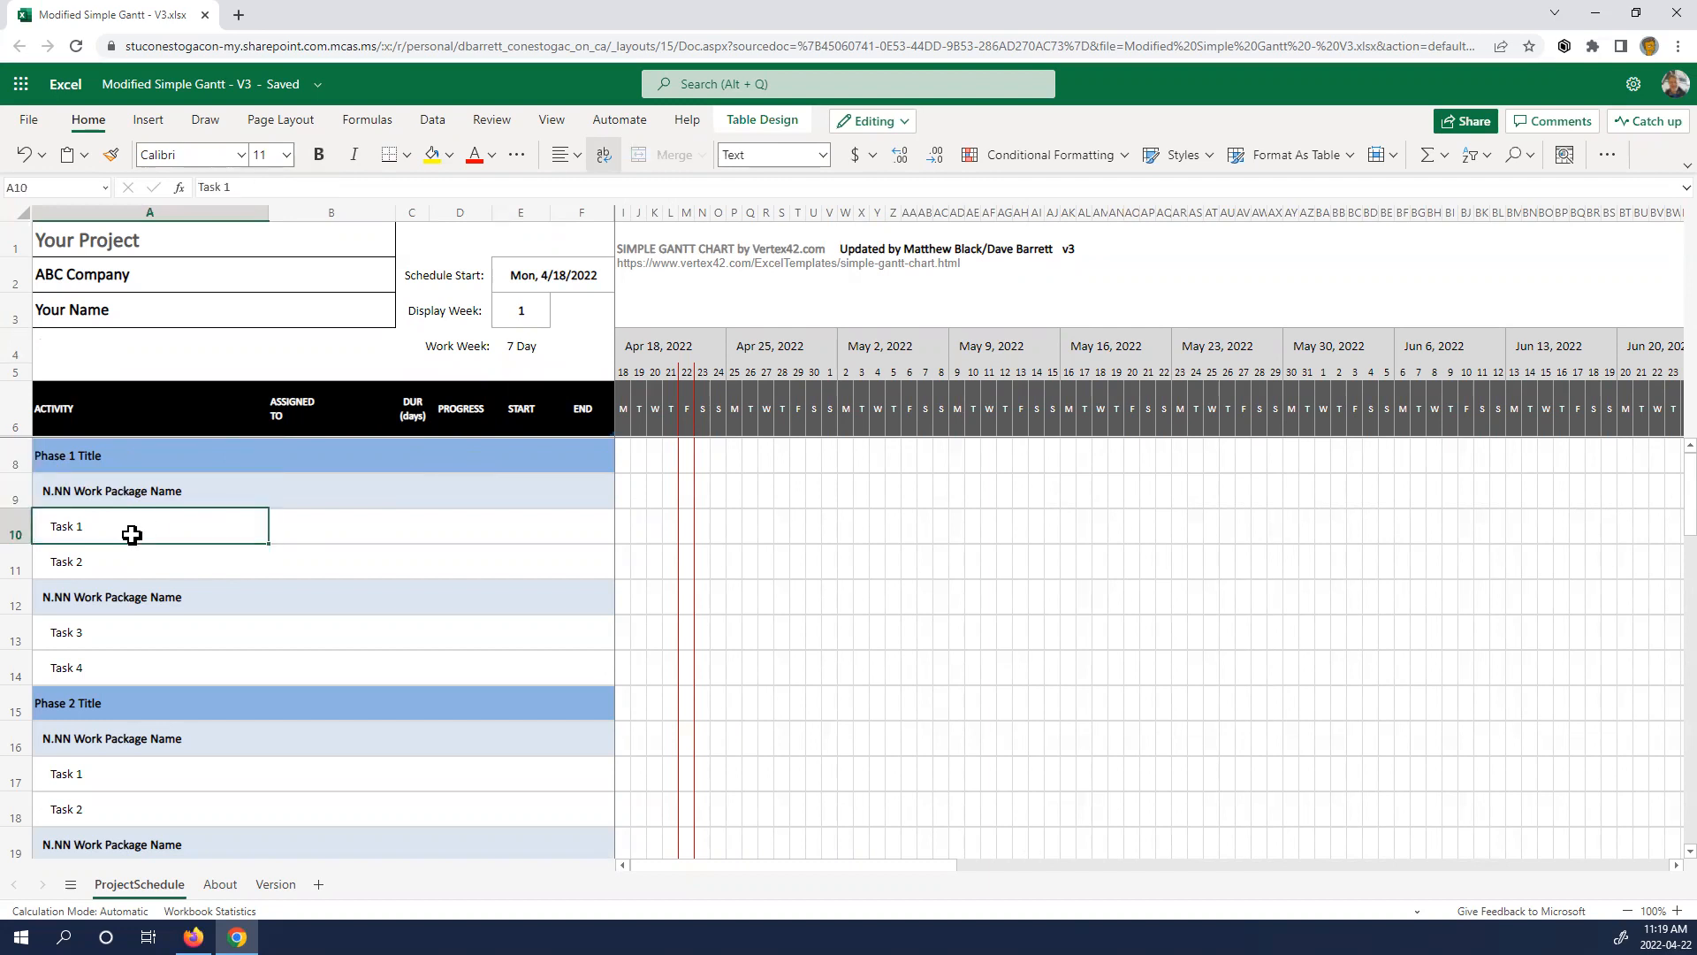
- Rename the Phase 1 heading as "Initiating Phase" and its first work package as "1.1 Business Case"
click(113, 462)
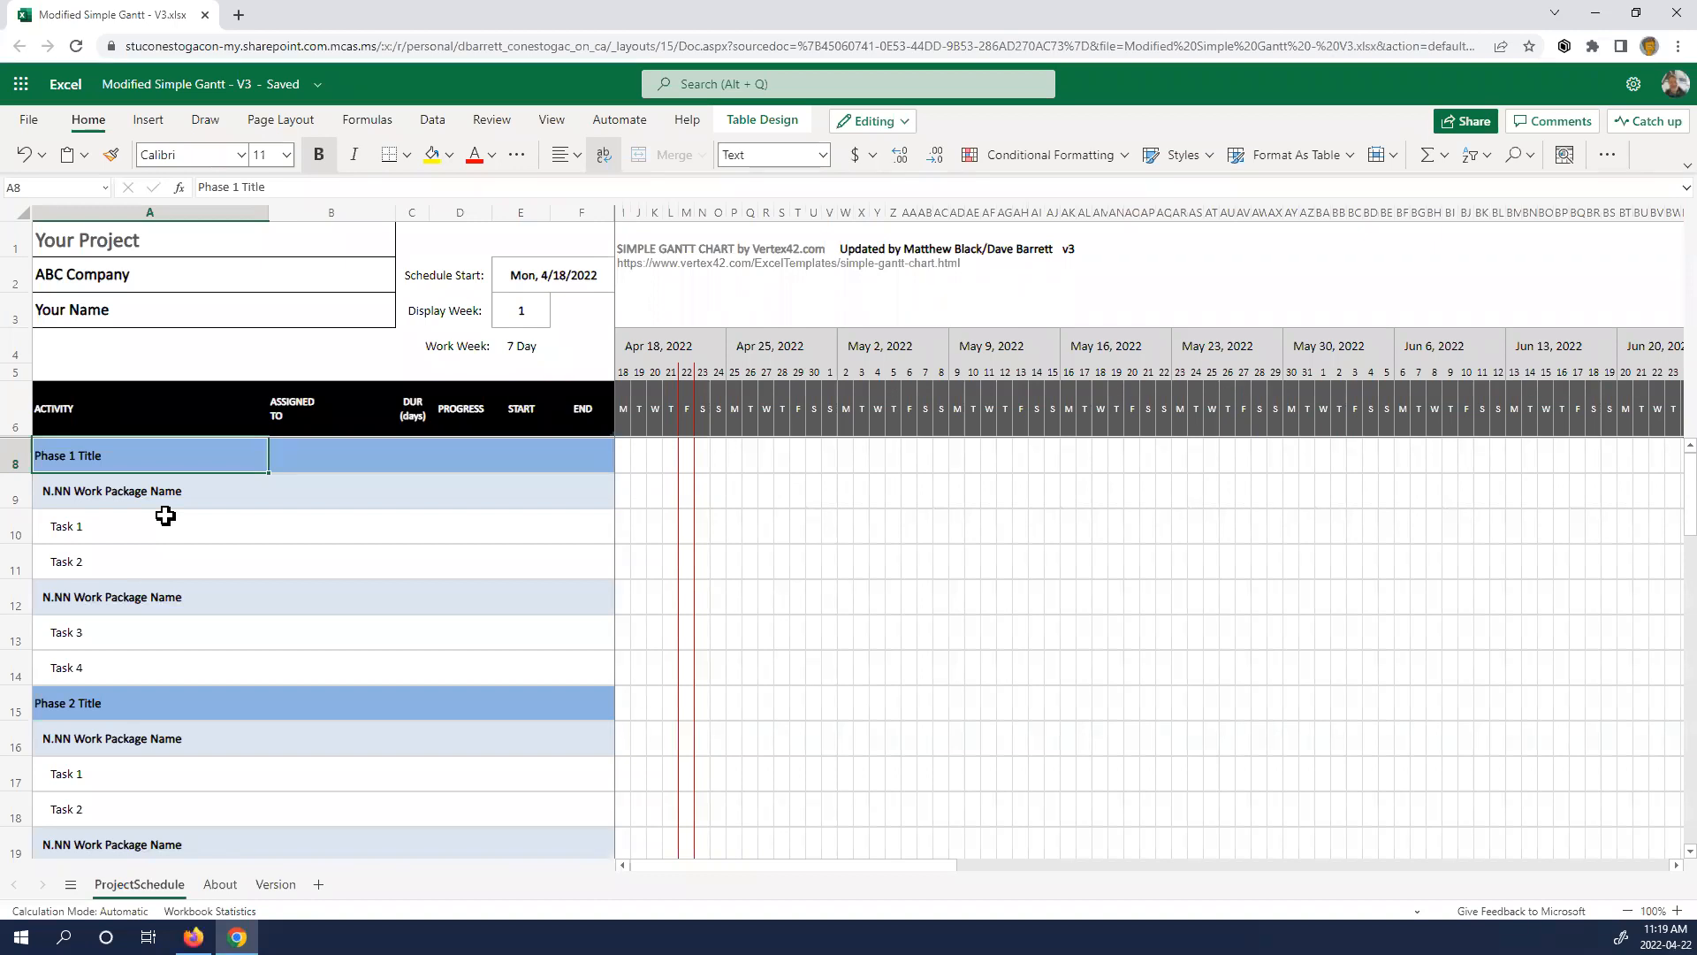
text(Init)
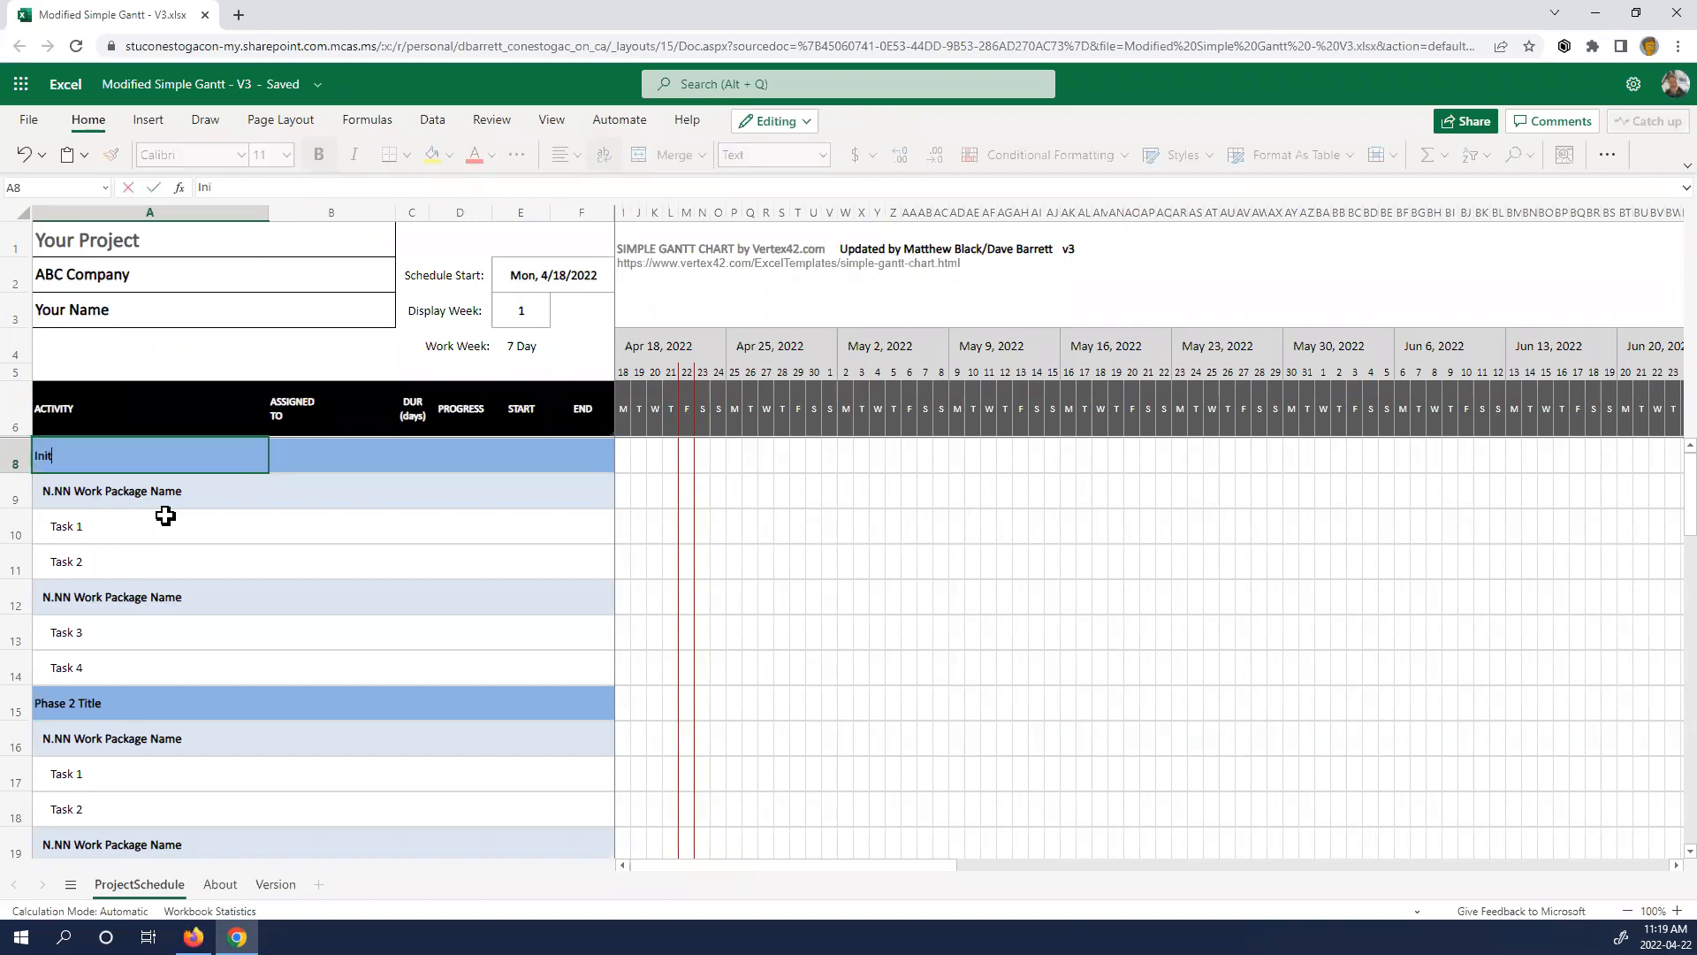
text(iating Phase)
key(Return)
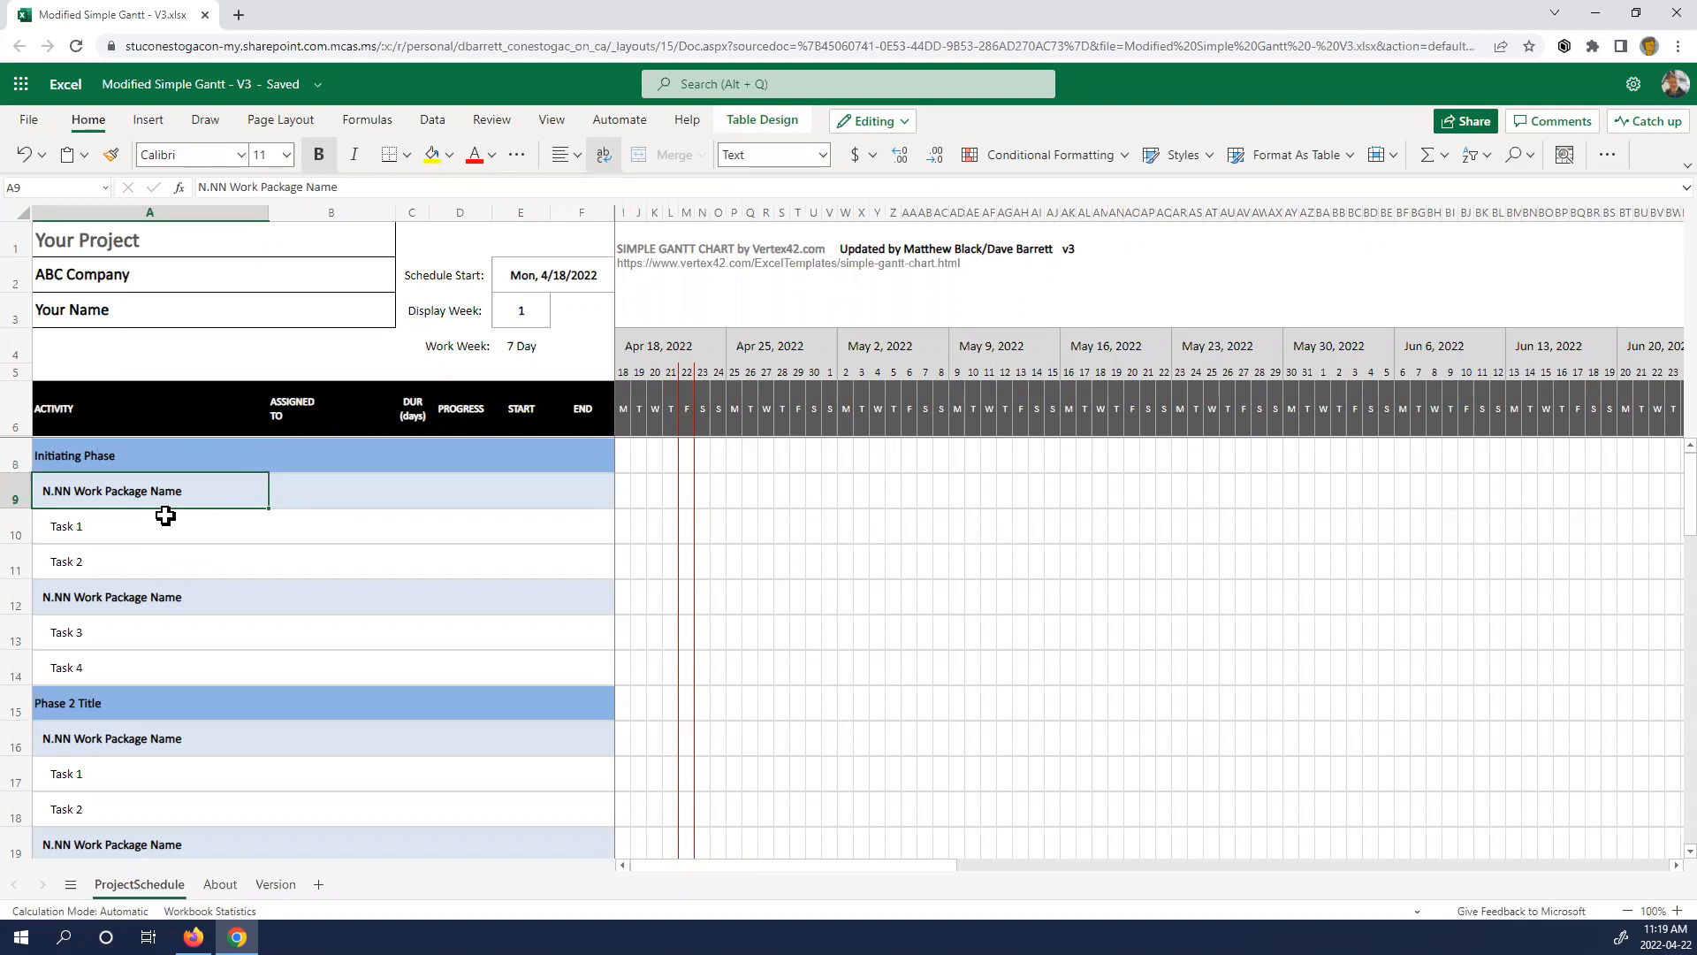
text(1.1)
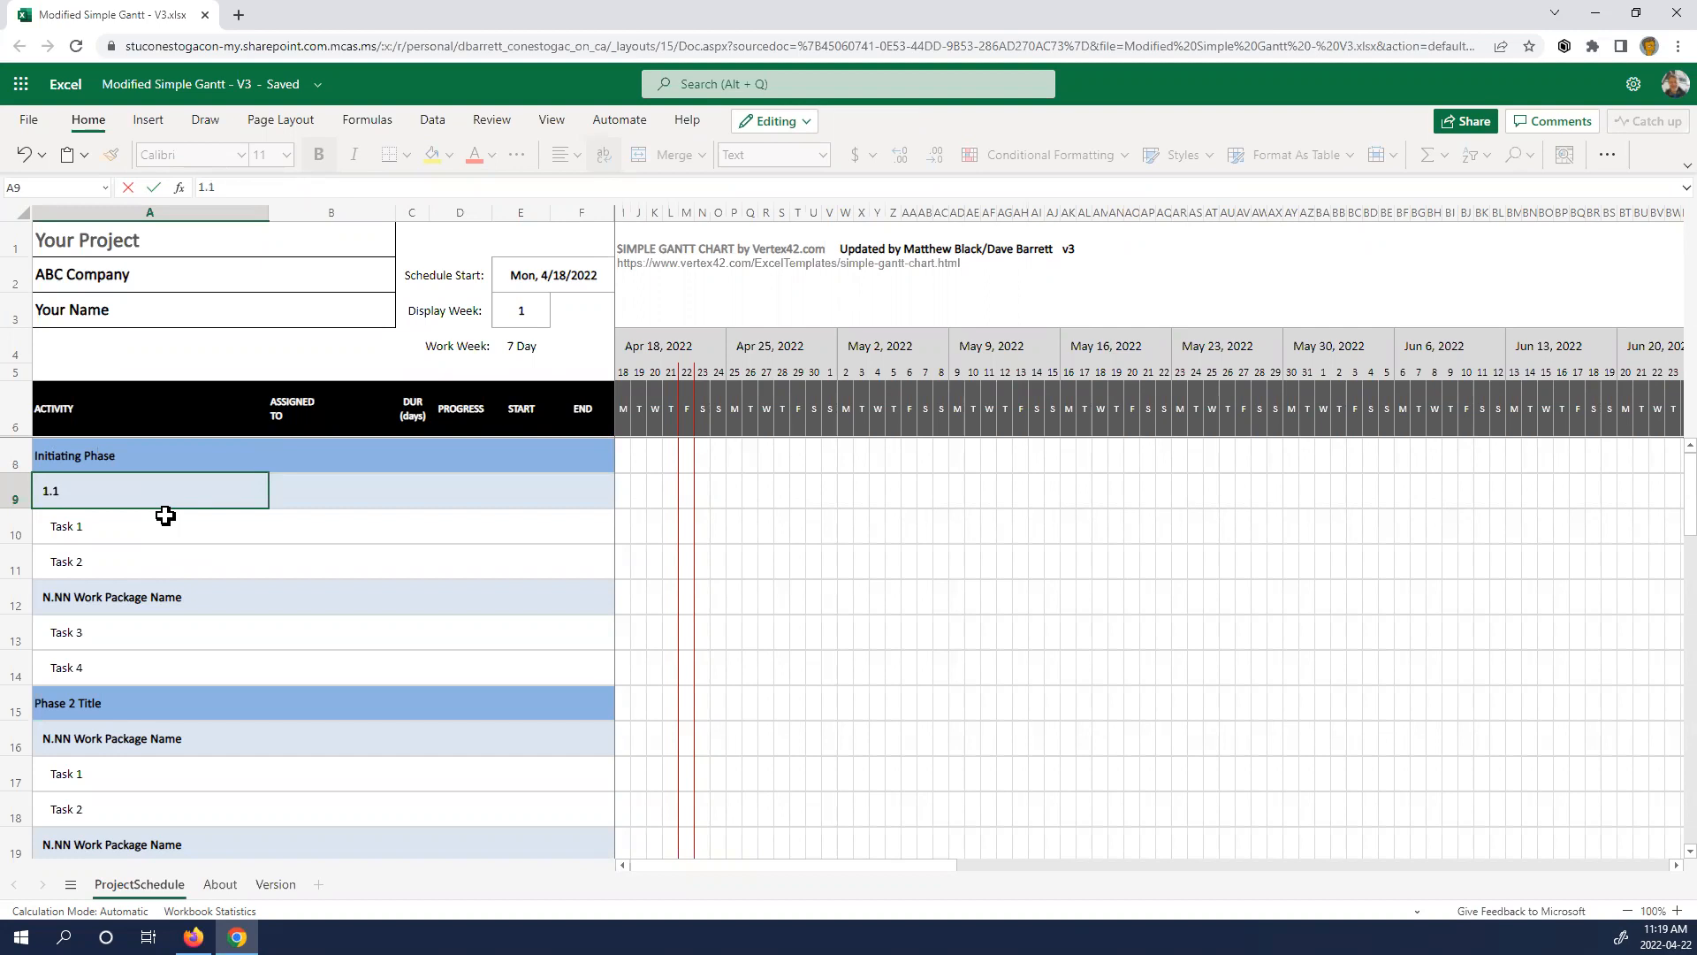
text(Business Case)
key(Return)
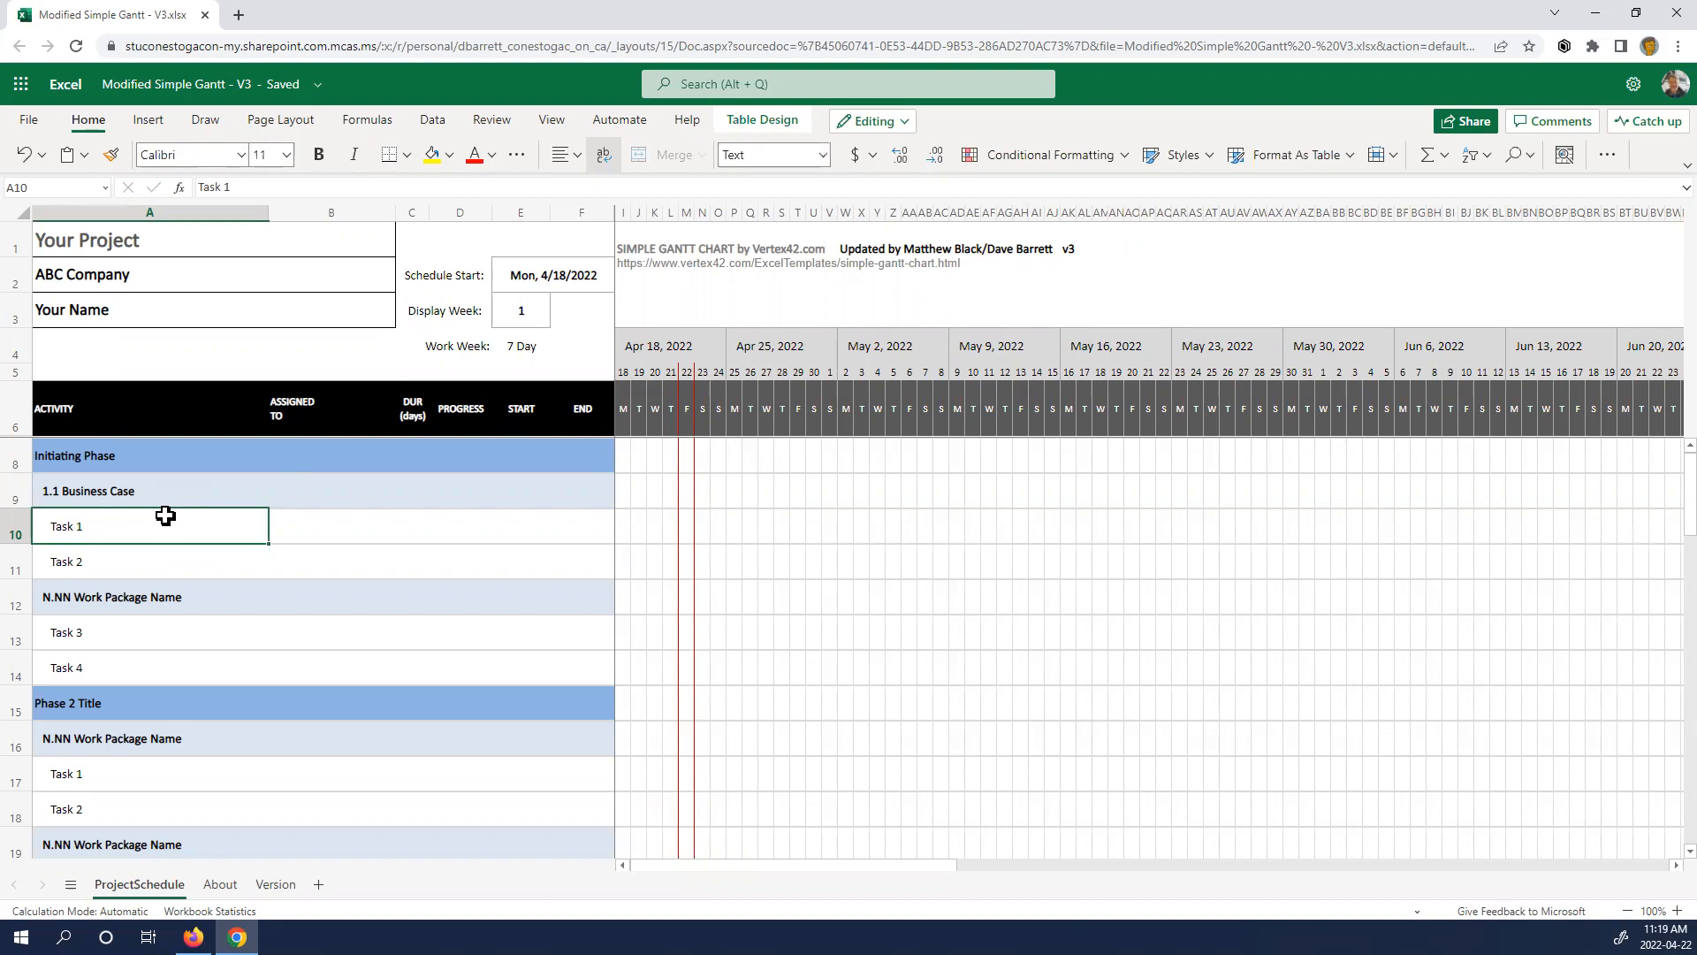
- Rename the first task under 1.1 Business Case as "Develop options"
text(Devlop)
key(BackSpace)
key(BackSpace)
key(BackSpace)
text(elo)
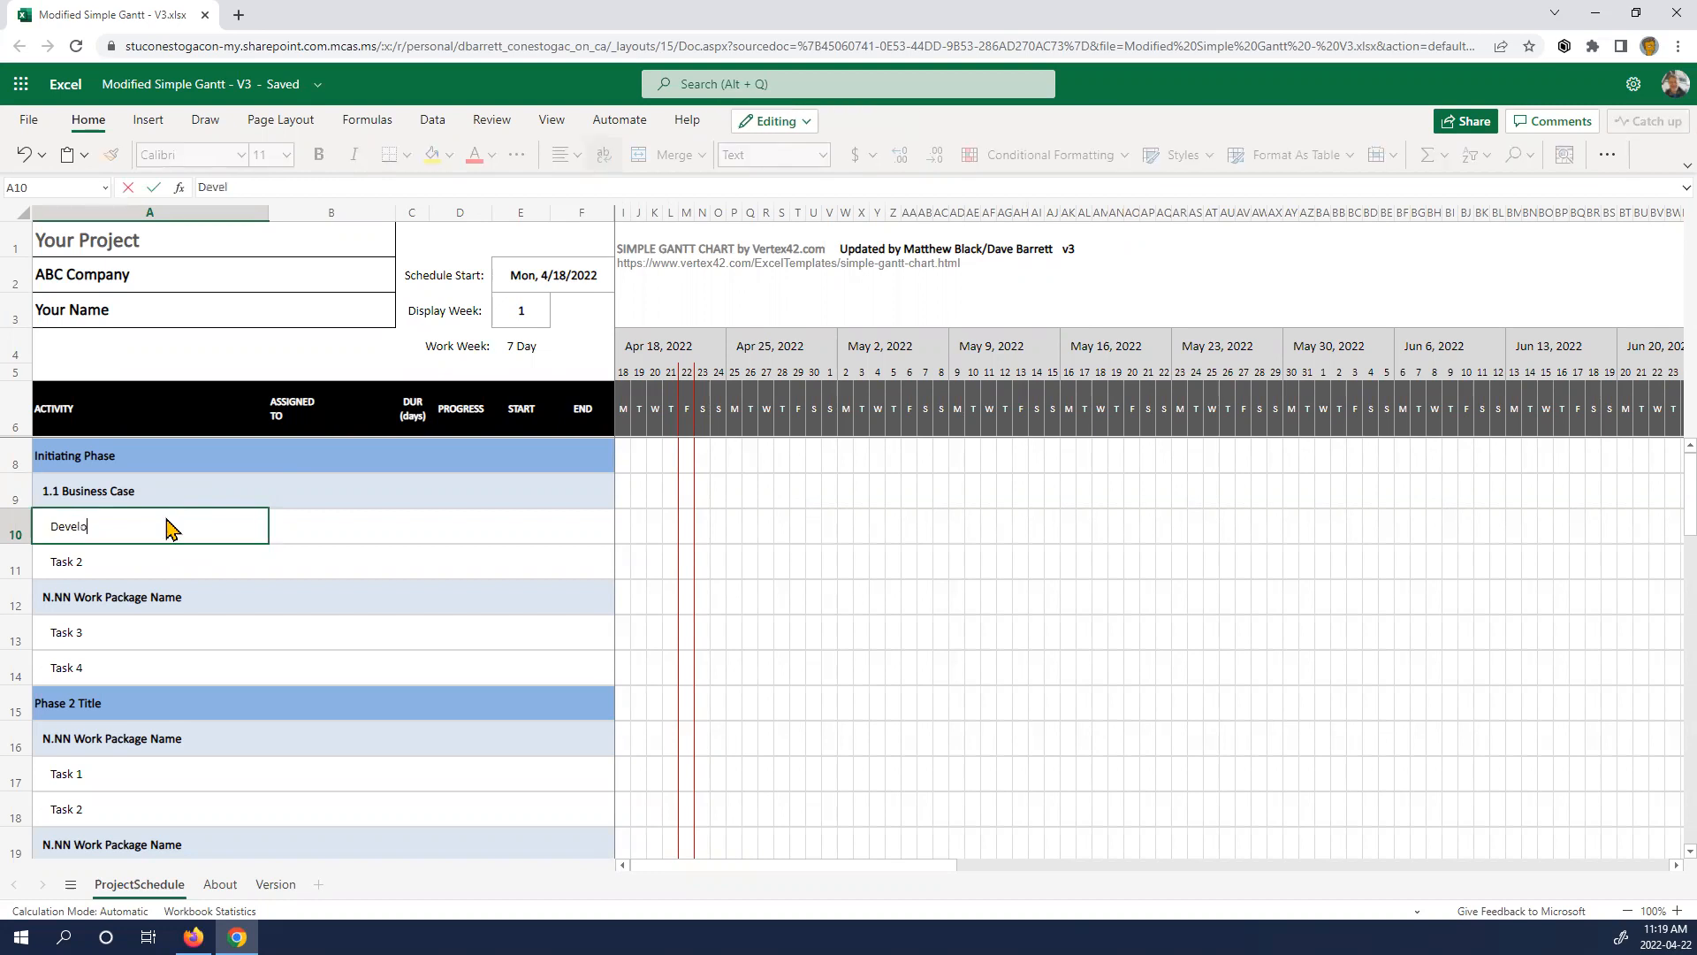
text(p cptions)
key(Tab)
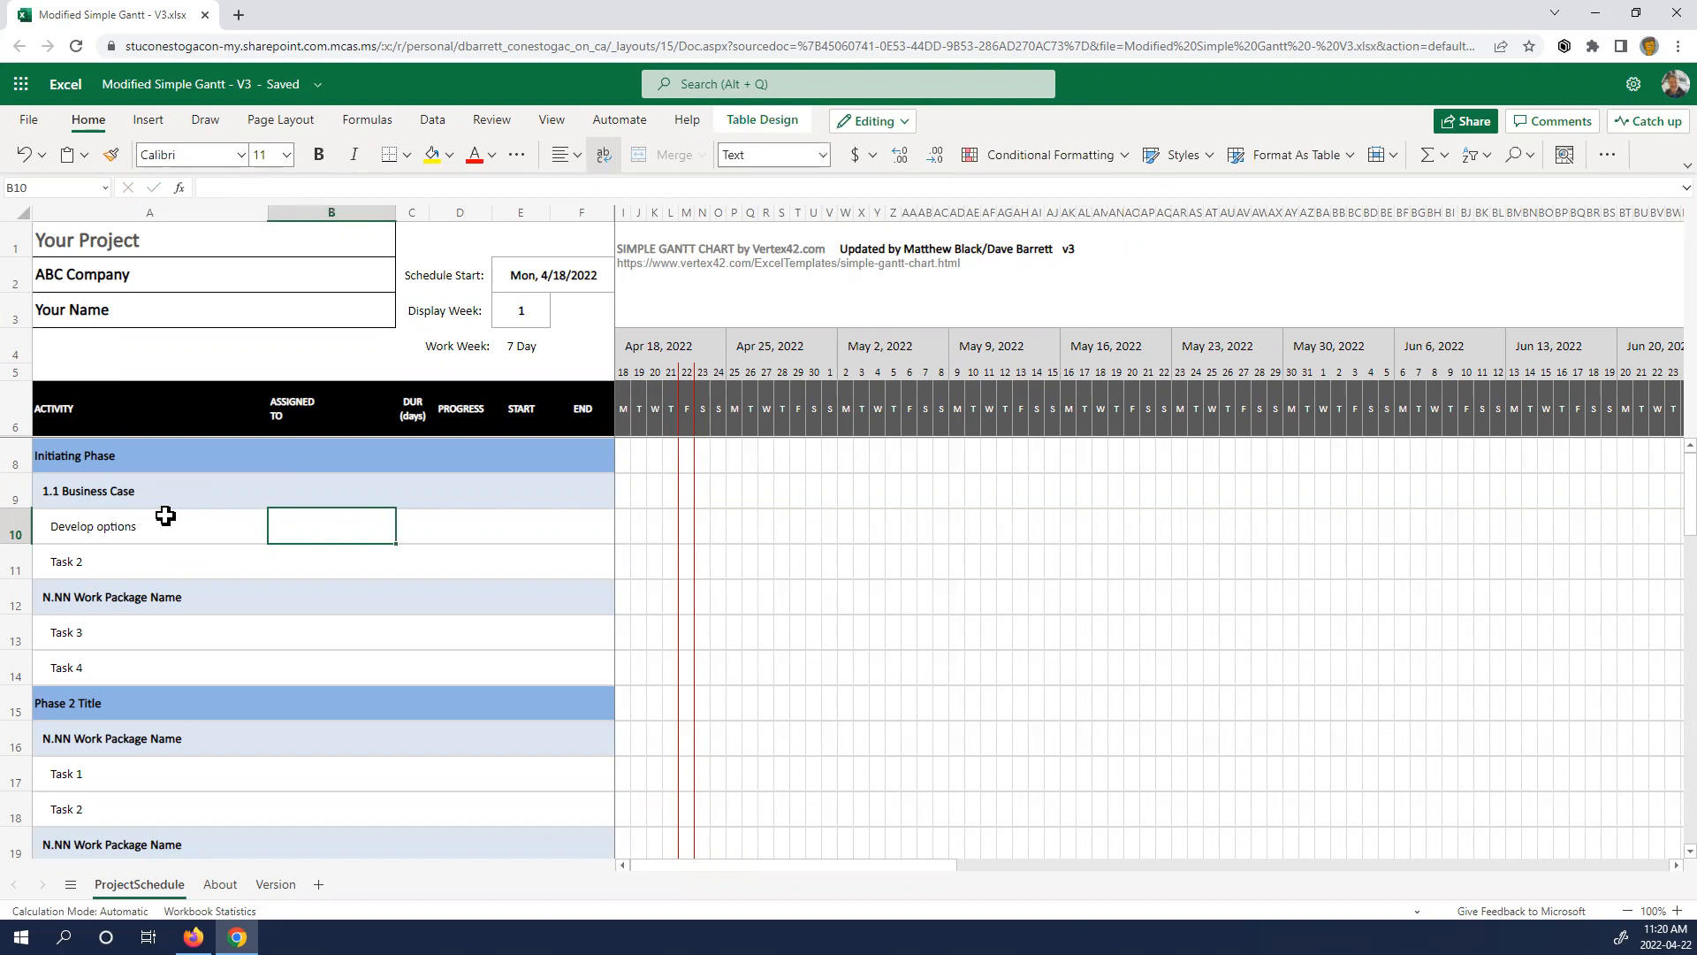
- Assign the Develop options task to PG with a duration of 3 days
text(PG)
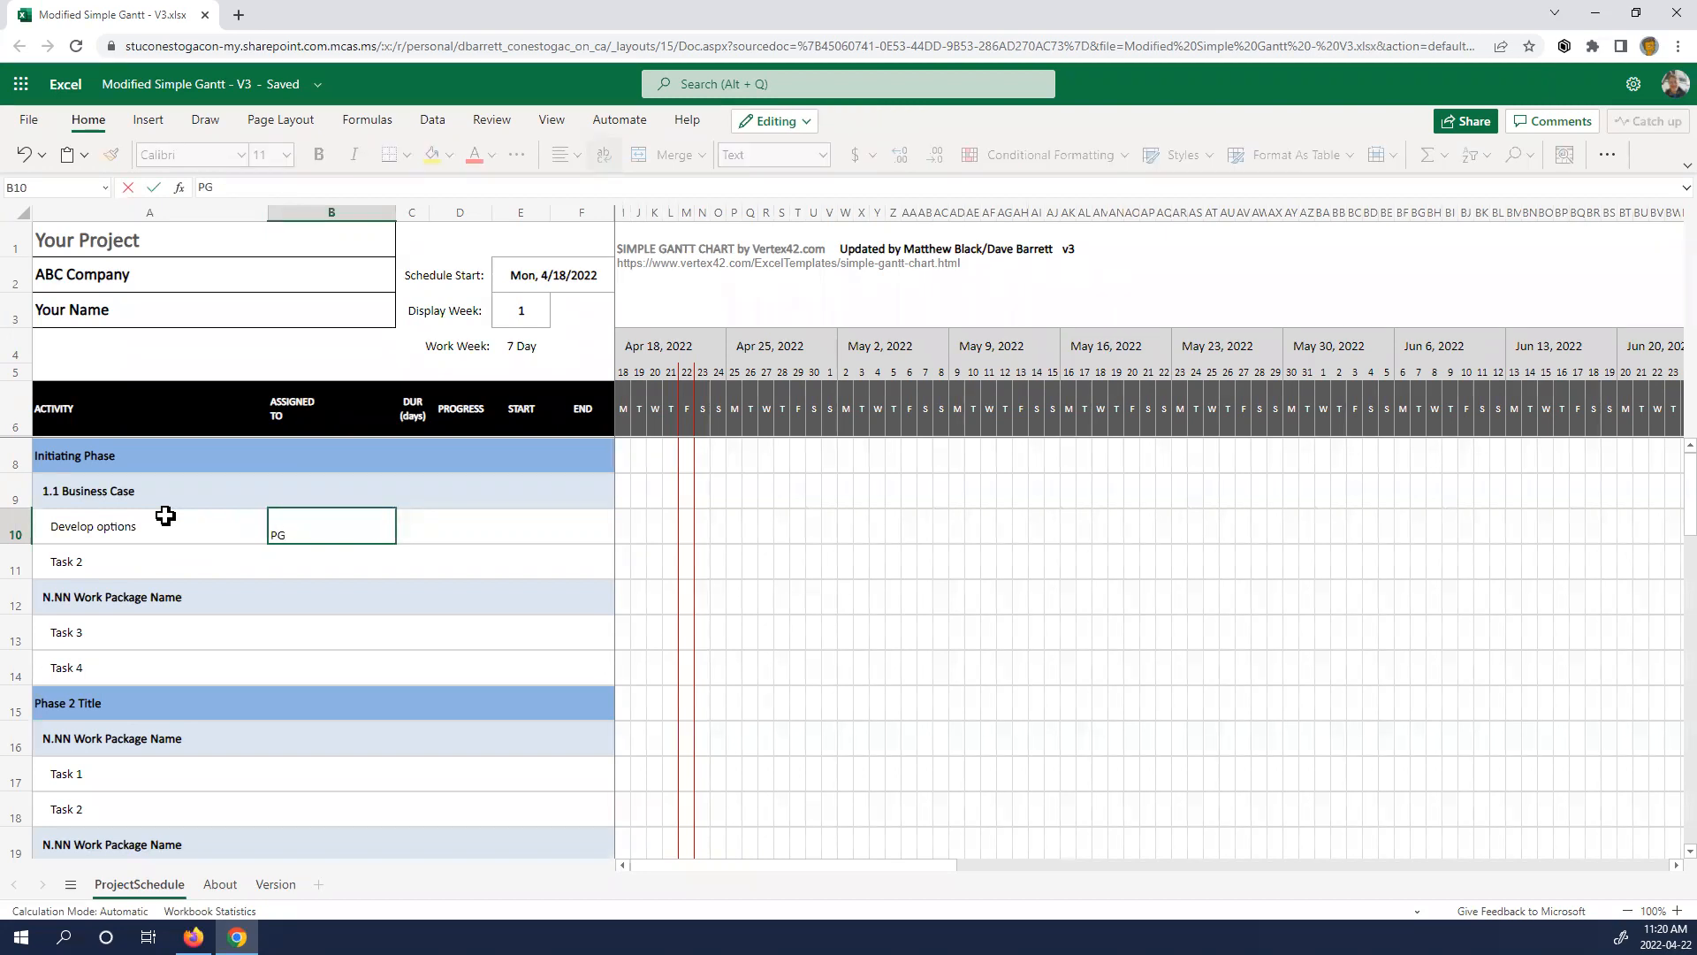
key(Tab)
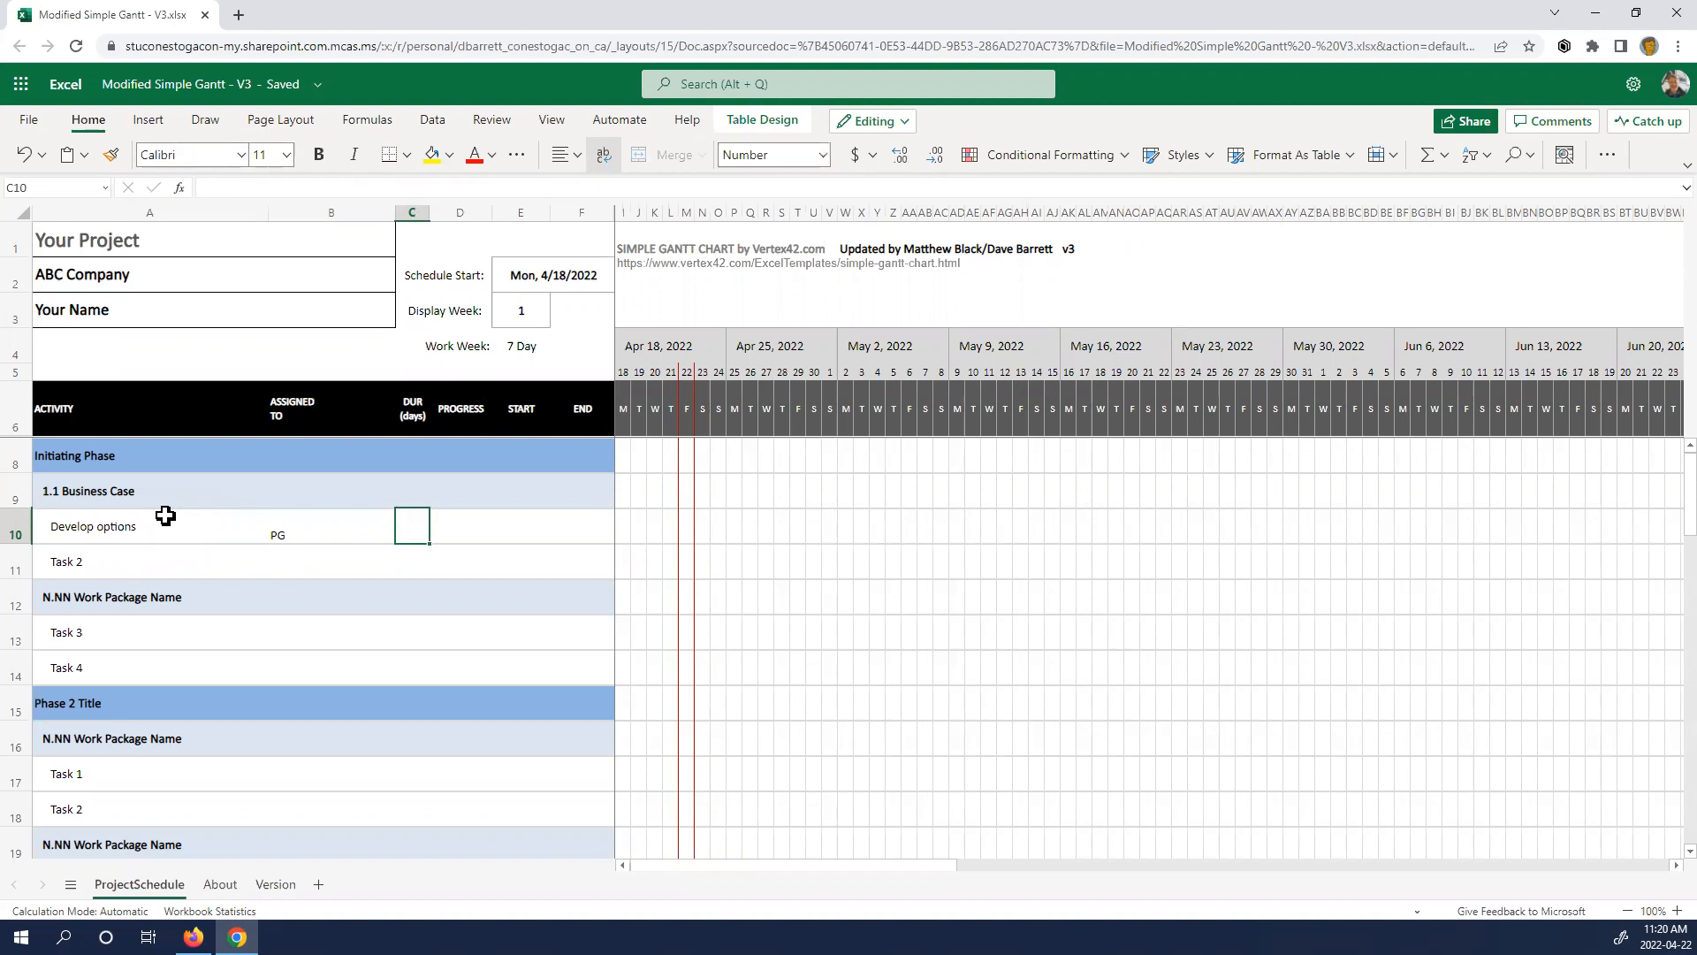
text(3)
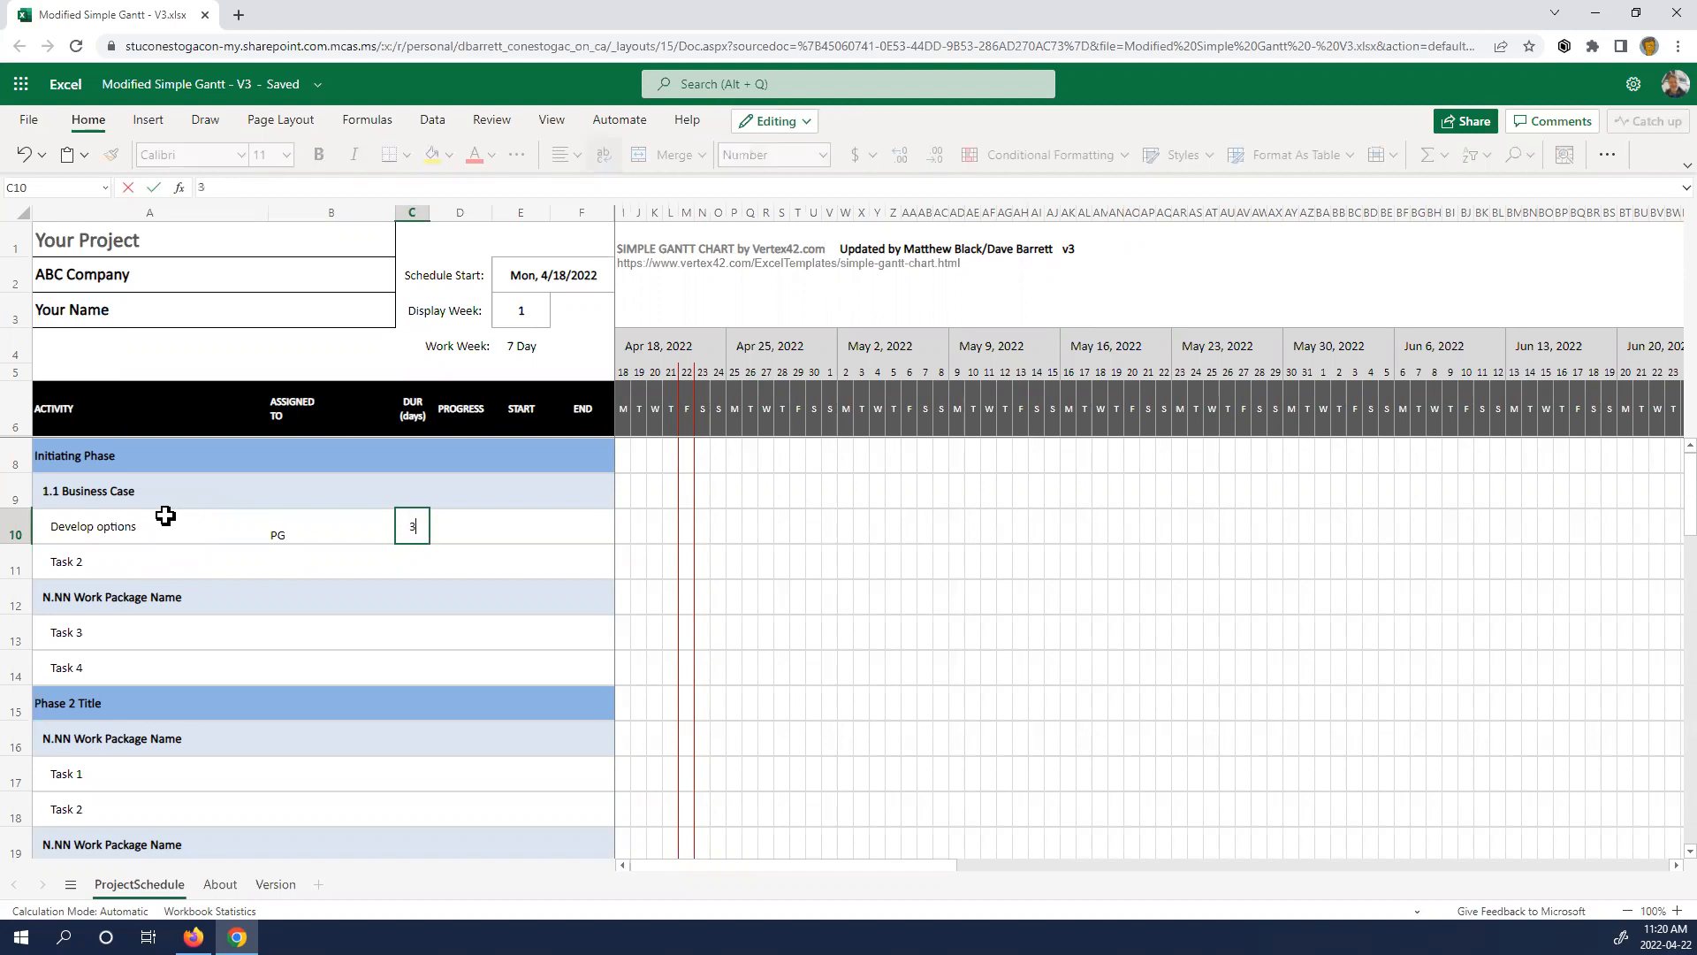
key(Tab)
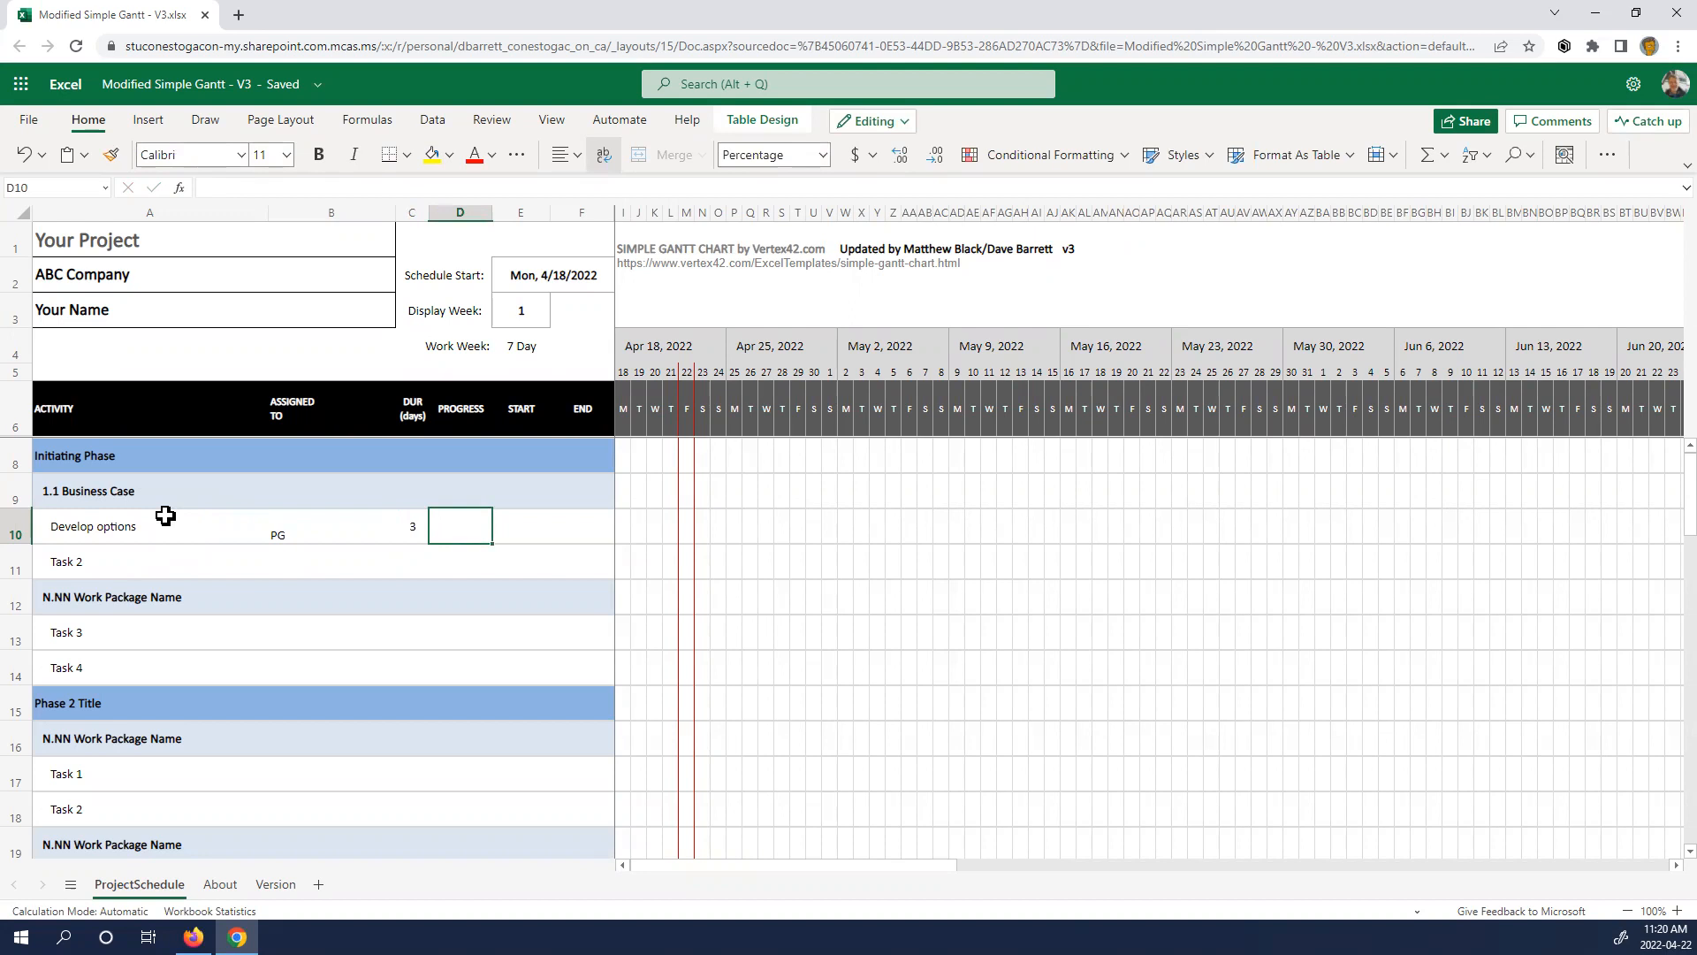
- Enter 0% progress and a start date of April 21 for the Develop options task
text(0)
key(Tab)
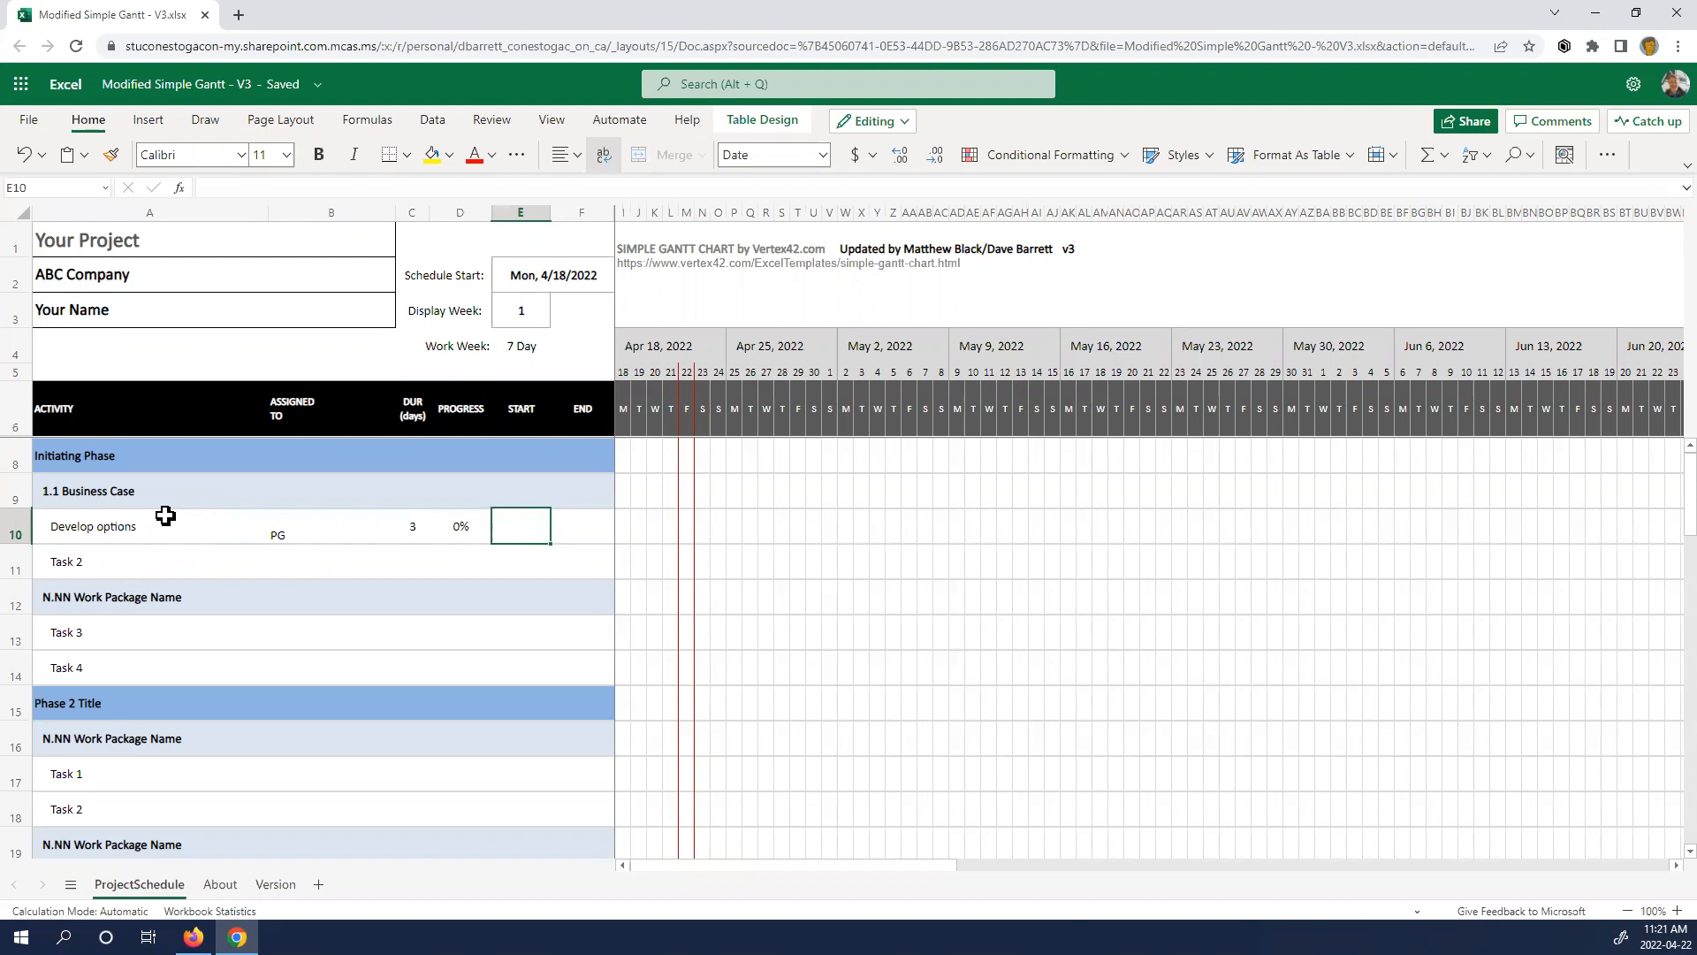
text(April 2)
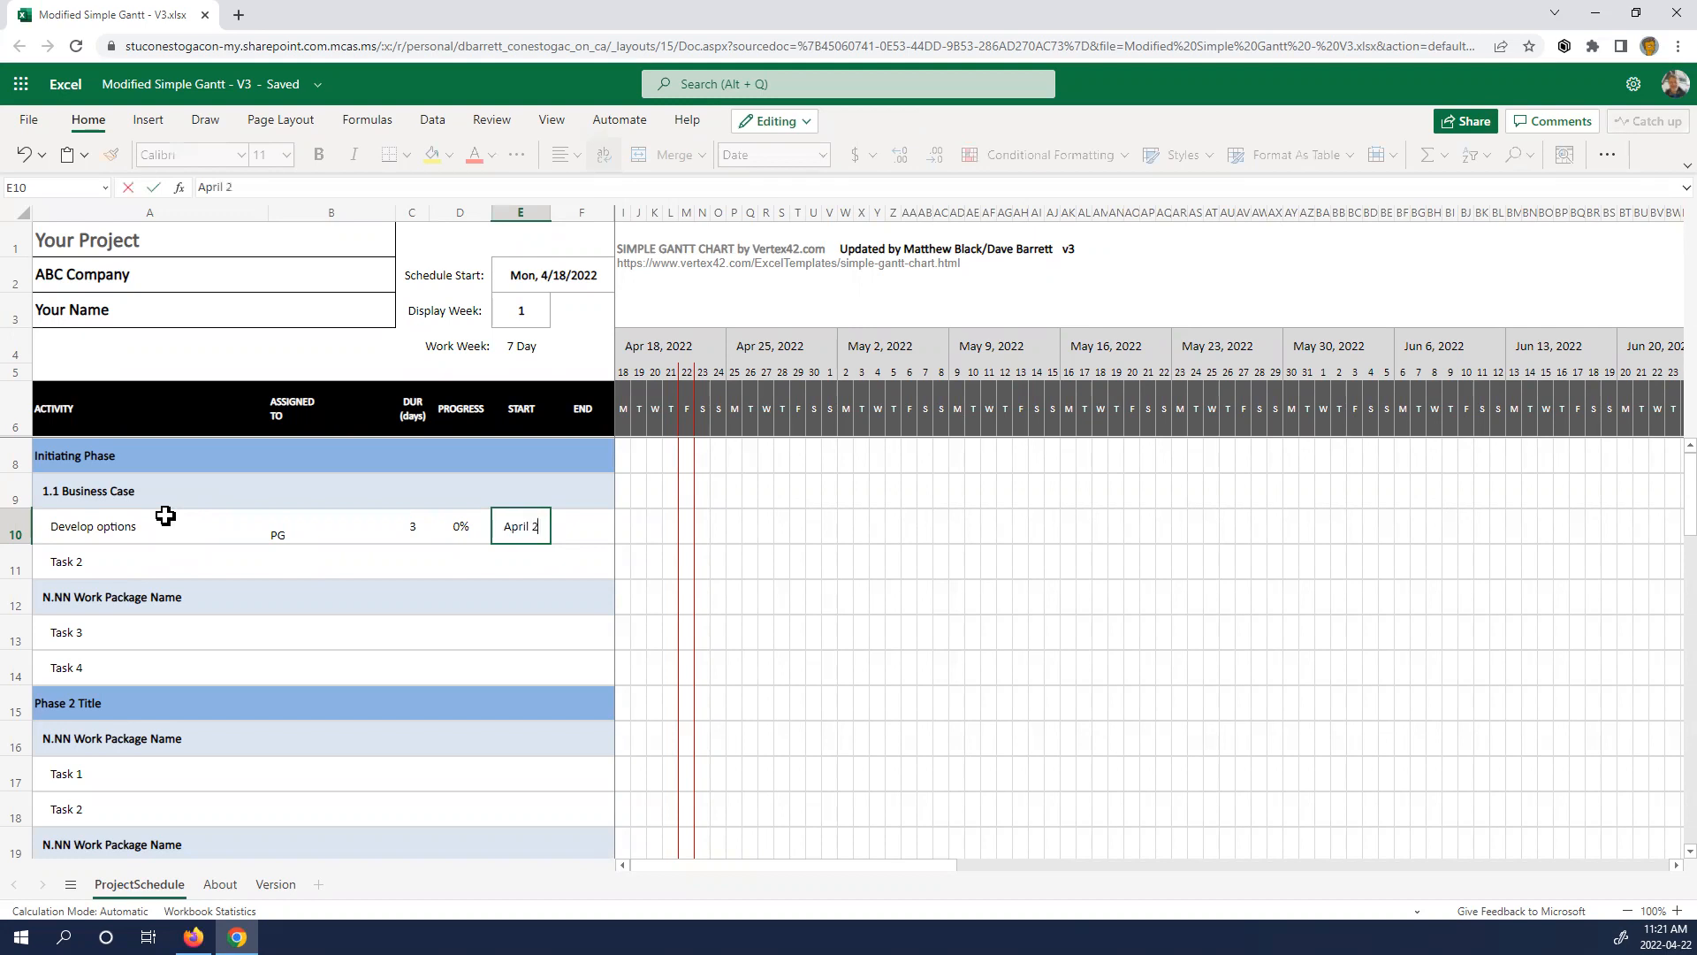
text(1)
key(Tab)
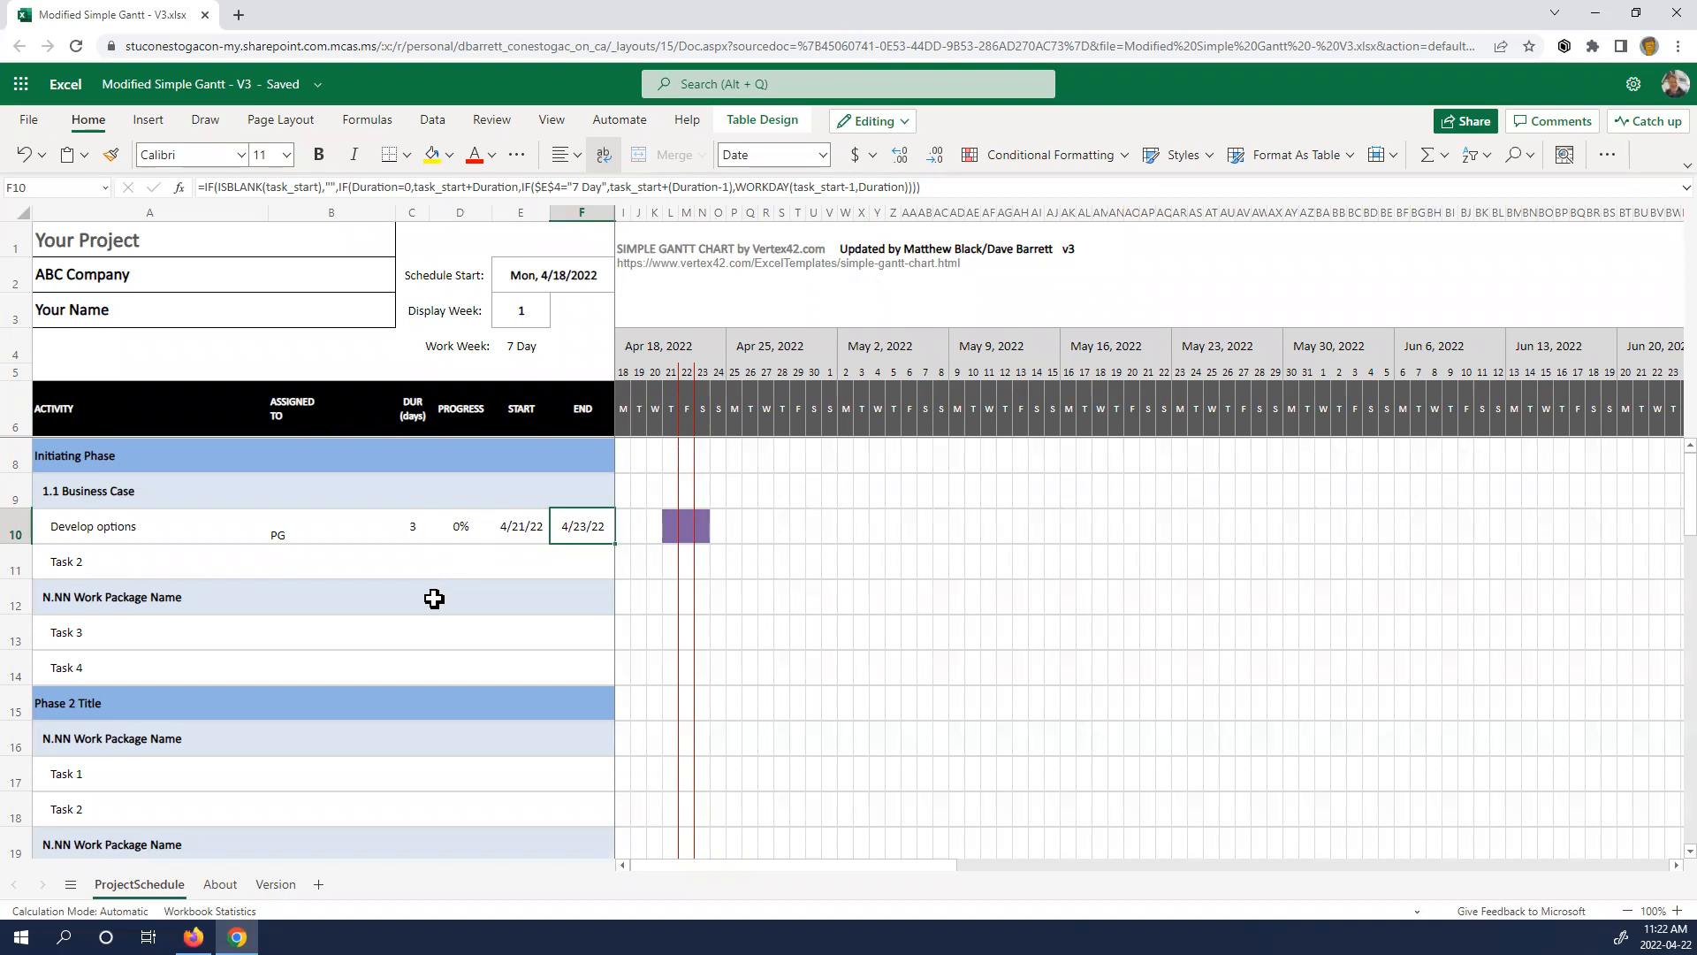
- Set the progress of the Develop options task to 40%
click(460, 521)
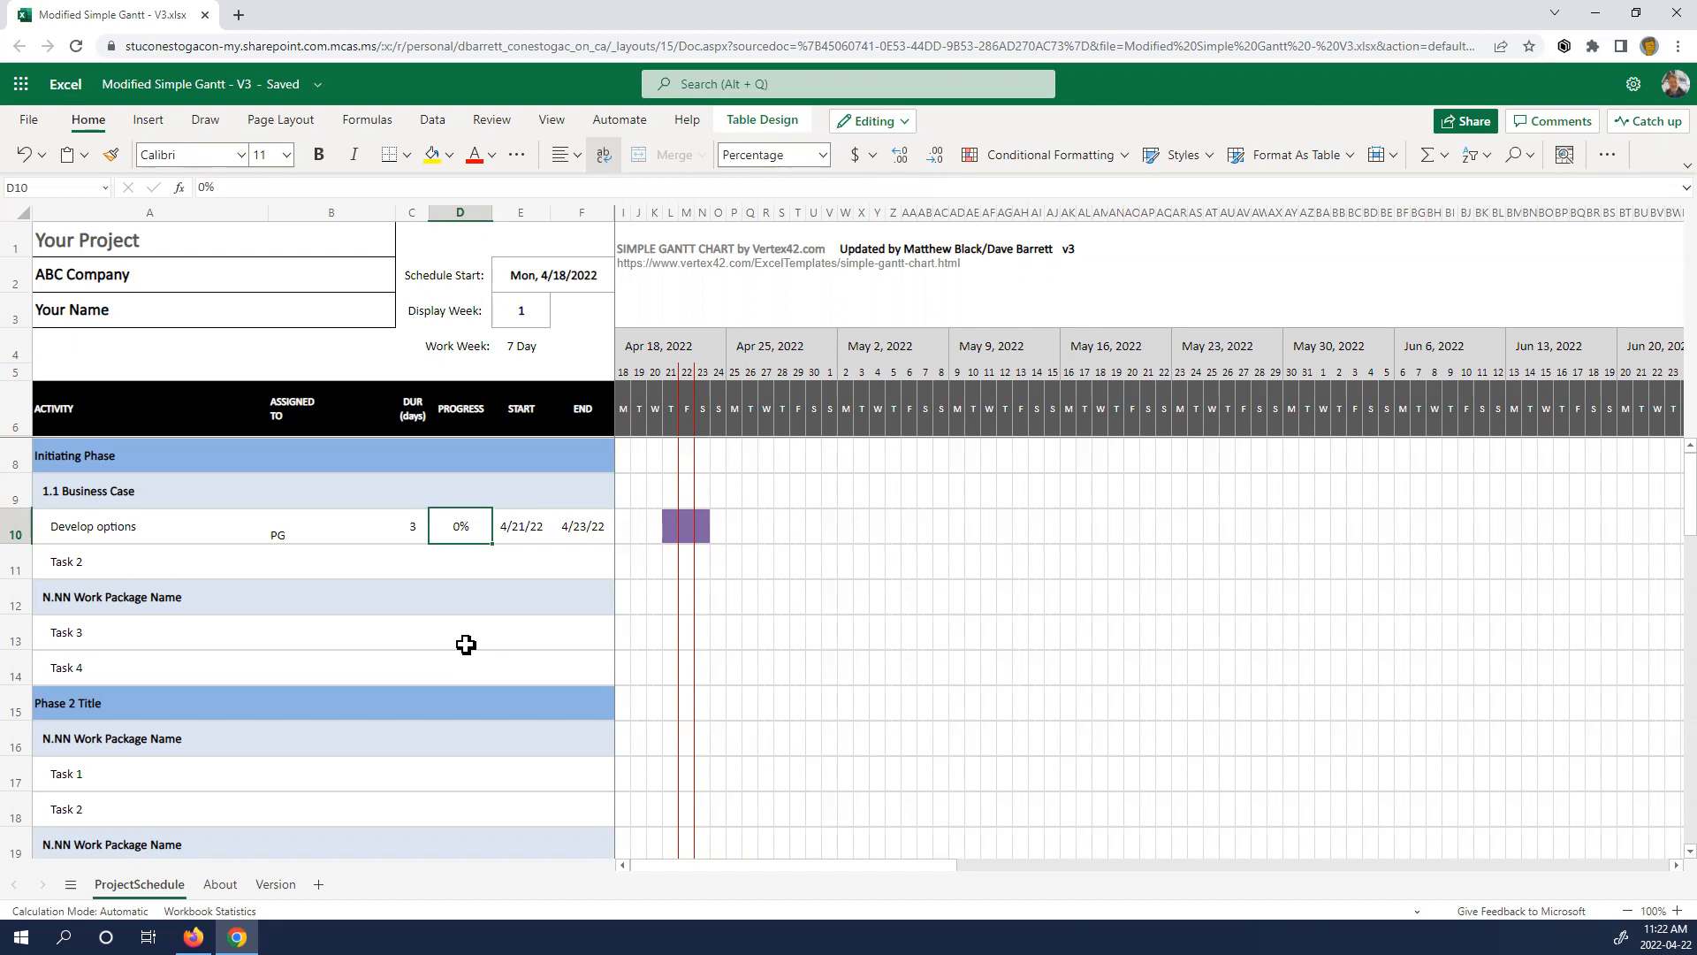
text(40)
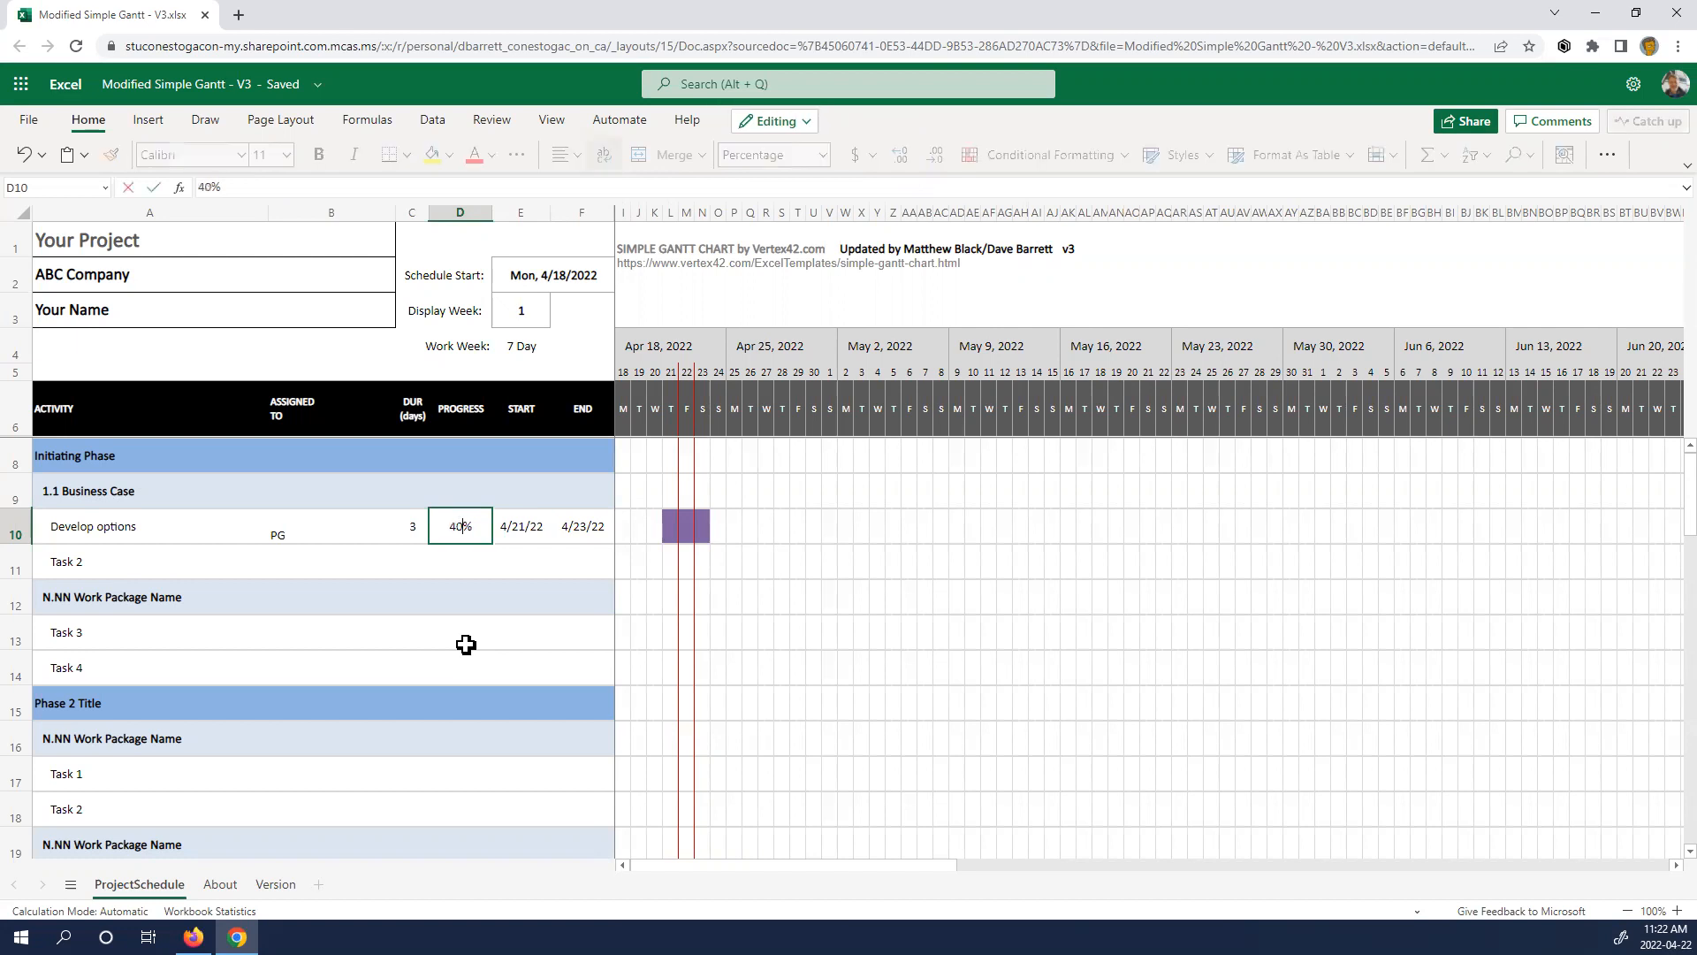
key(Return)
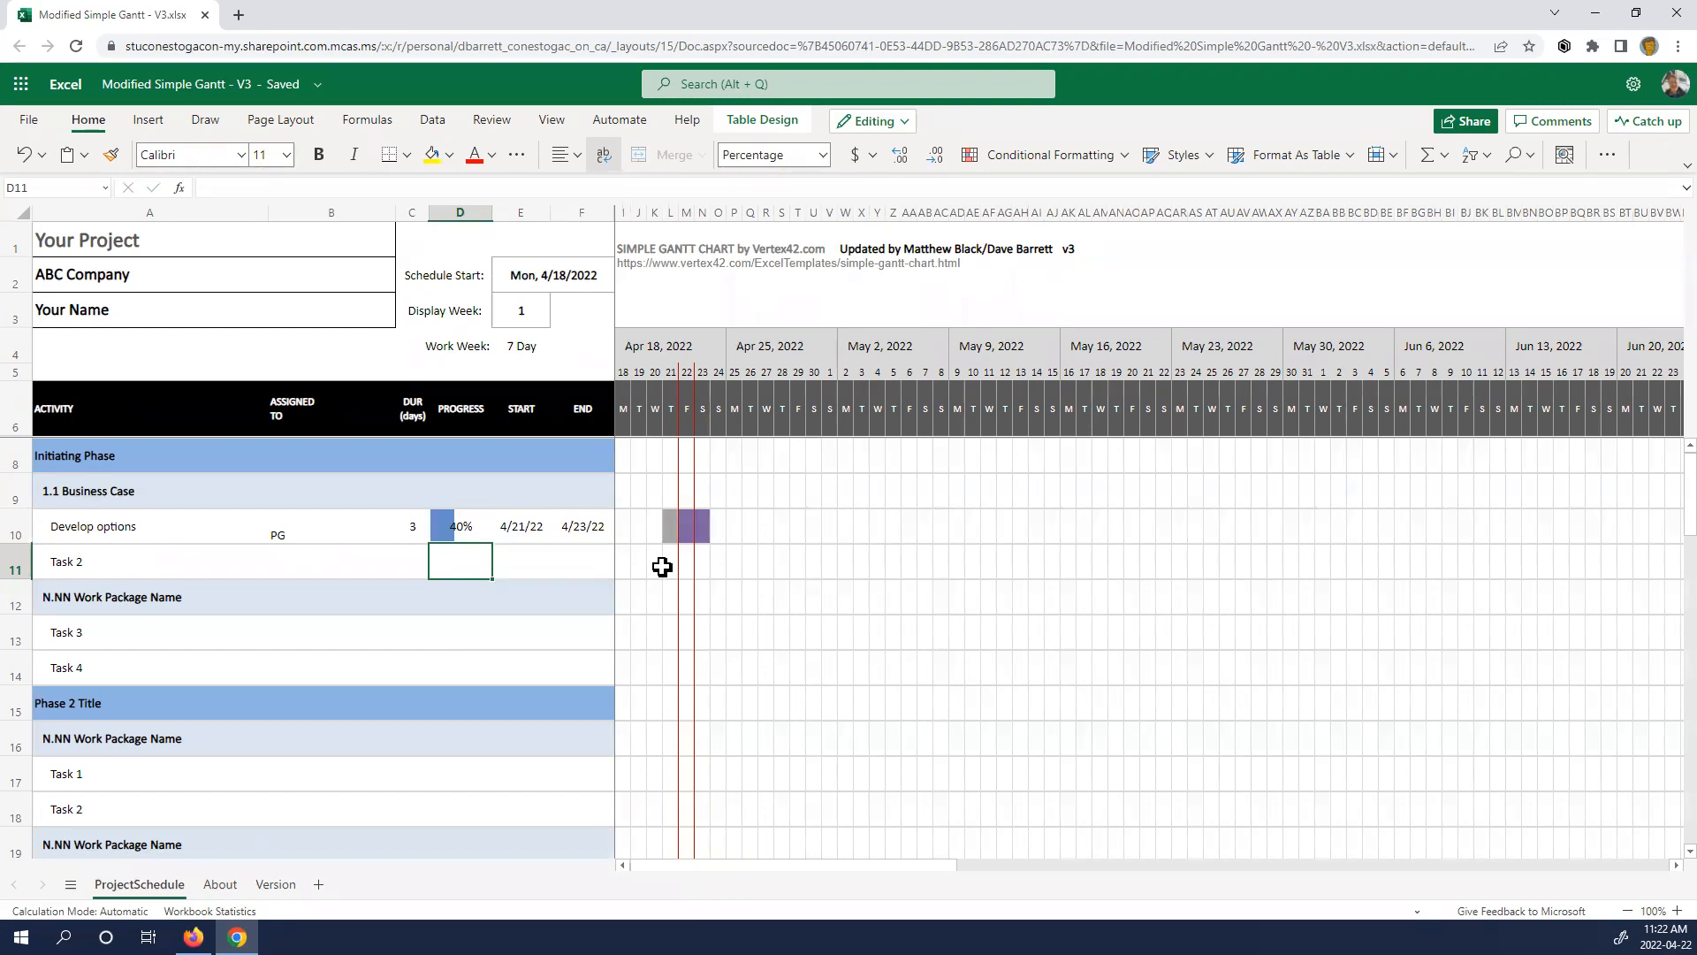
- Set the progress of the Develop options task to 70%
click(448, 531)
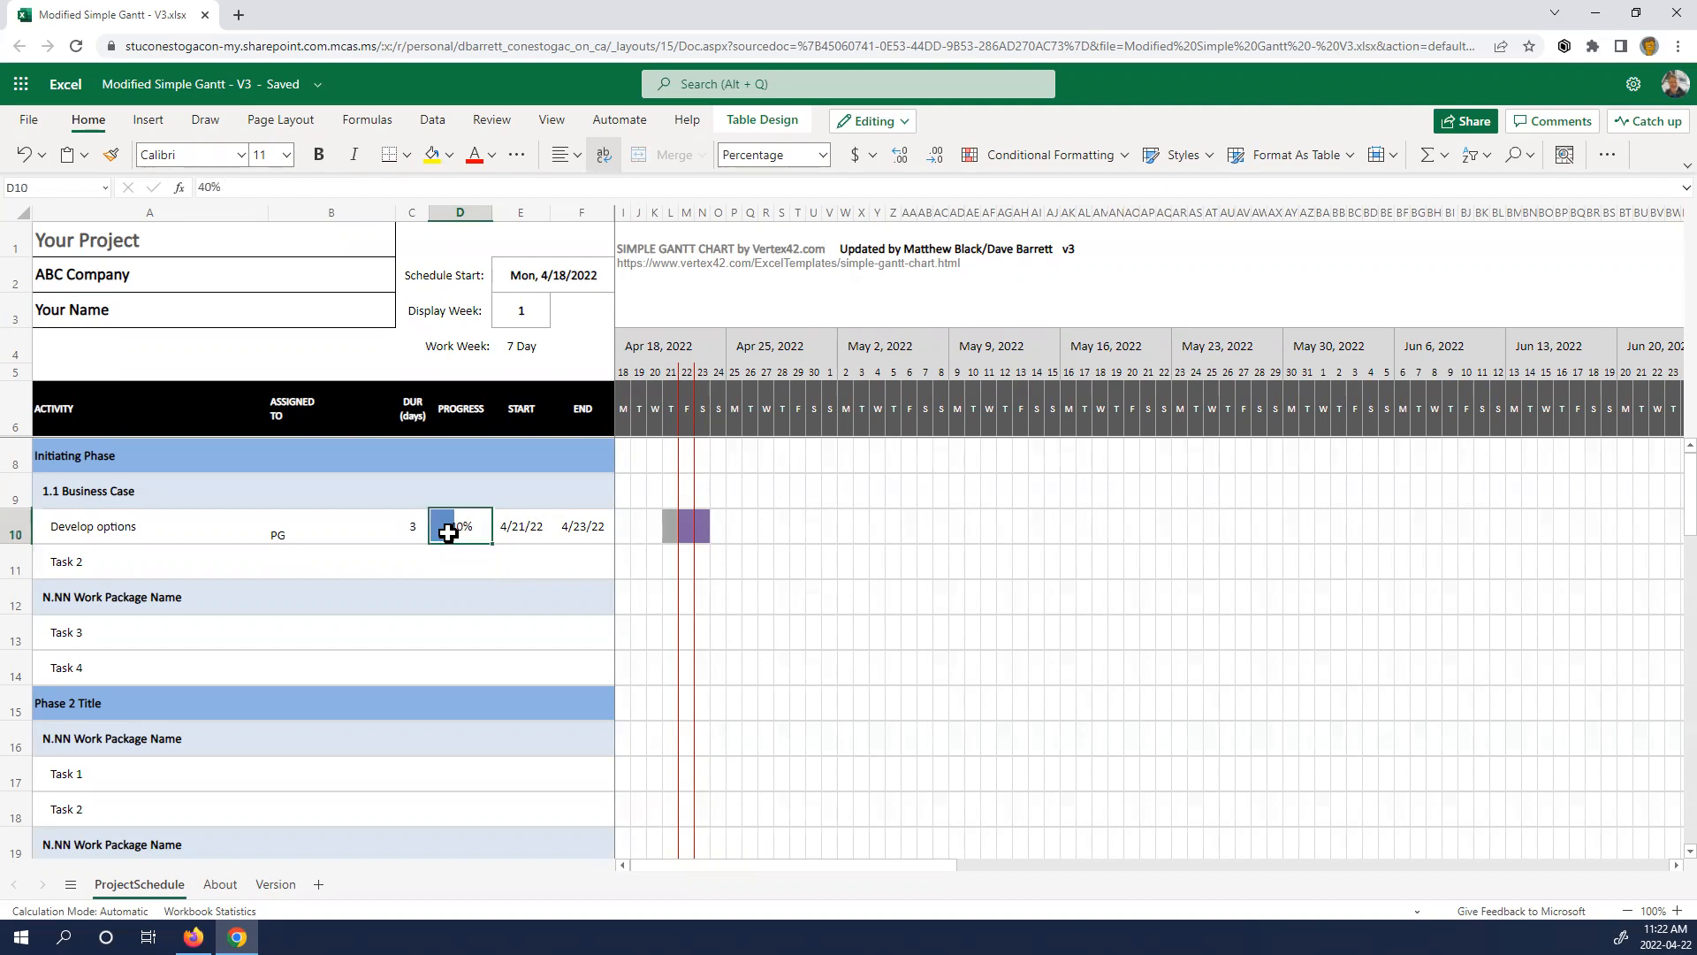
text(70)
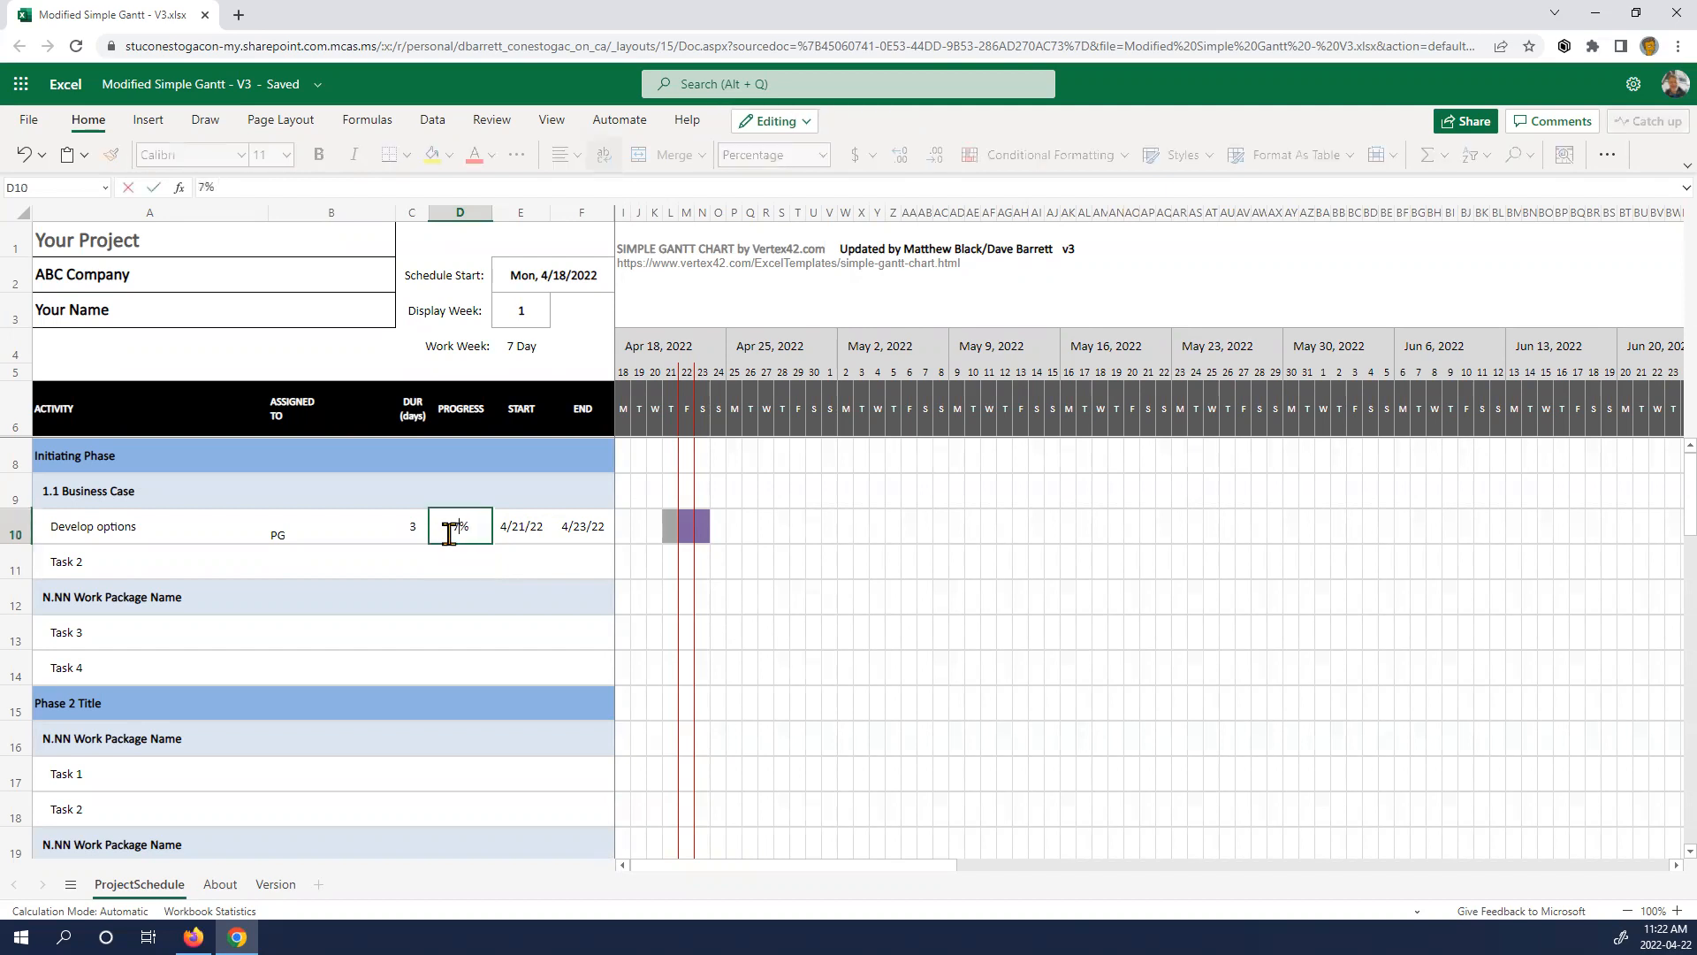
key(Return)
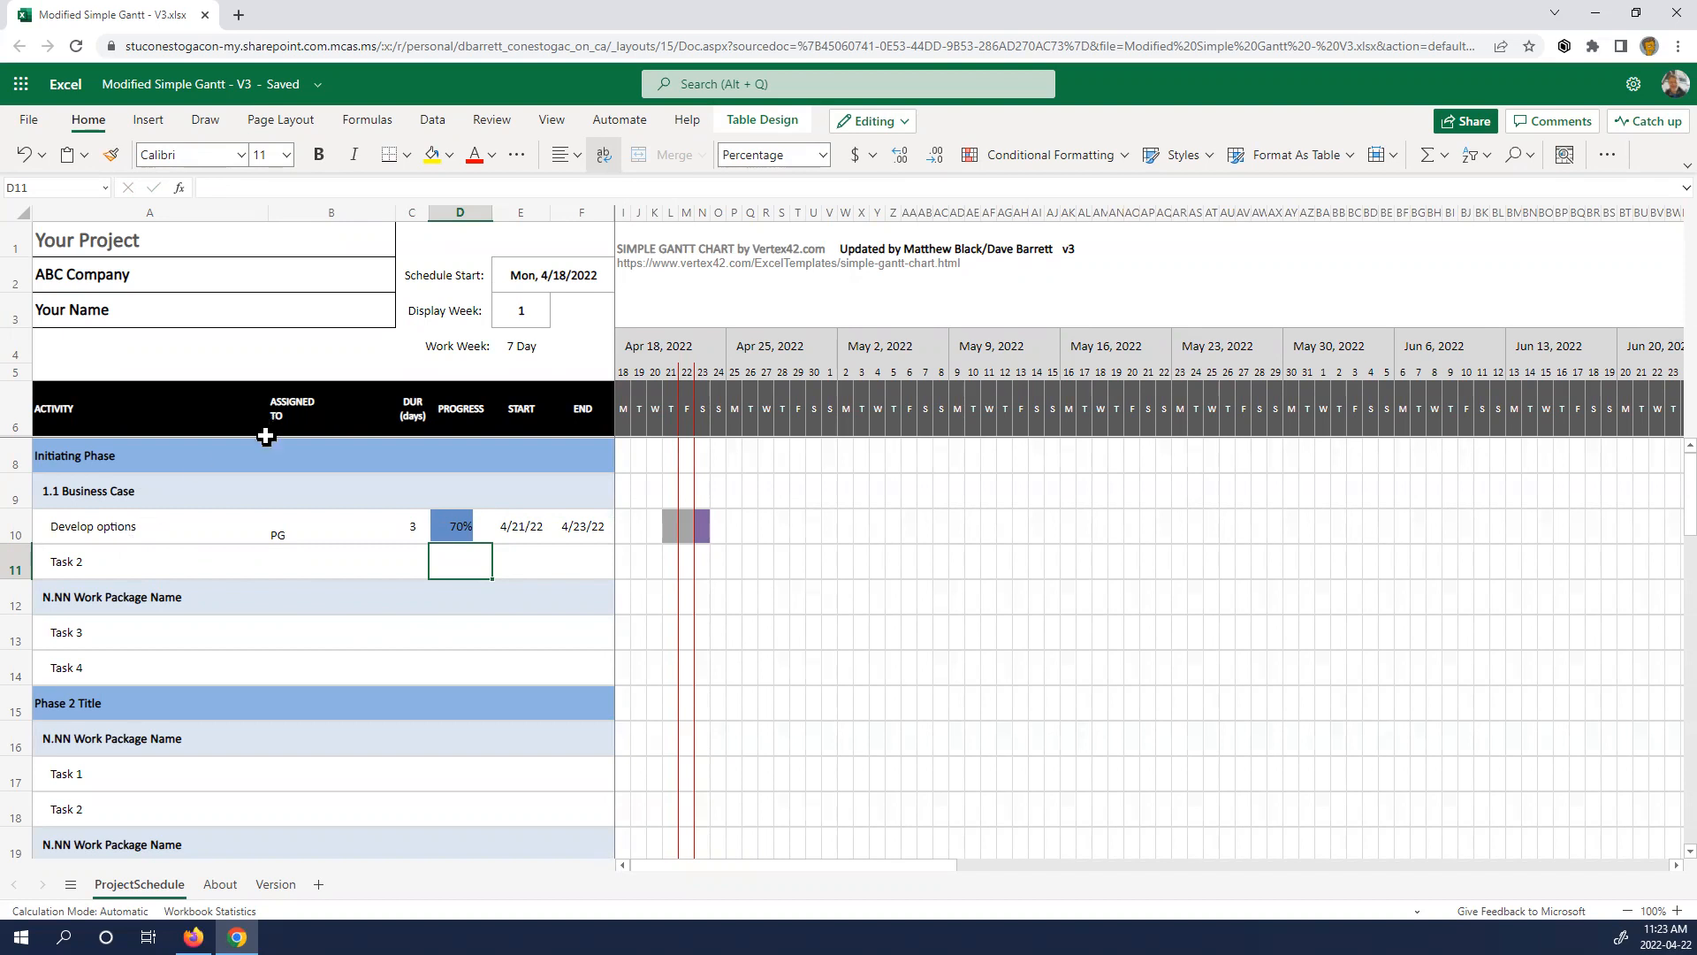
- Switch the schedule's work week to Mon-Fri and return it to 7 Day
click(523, 348)
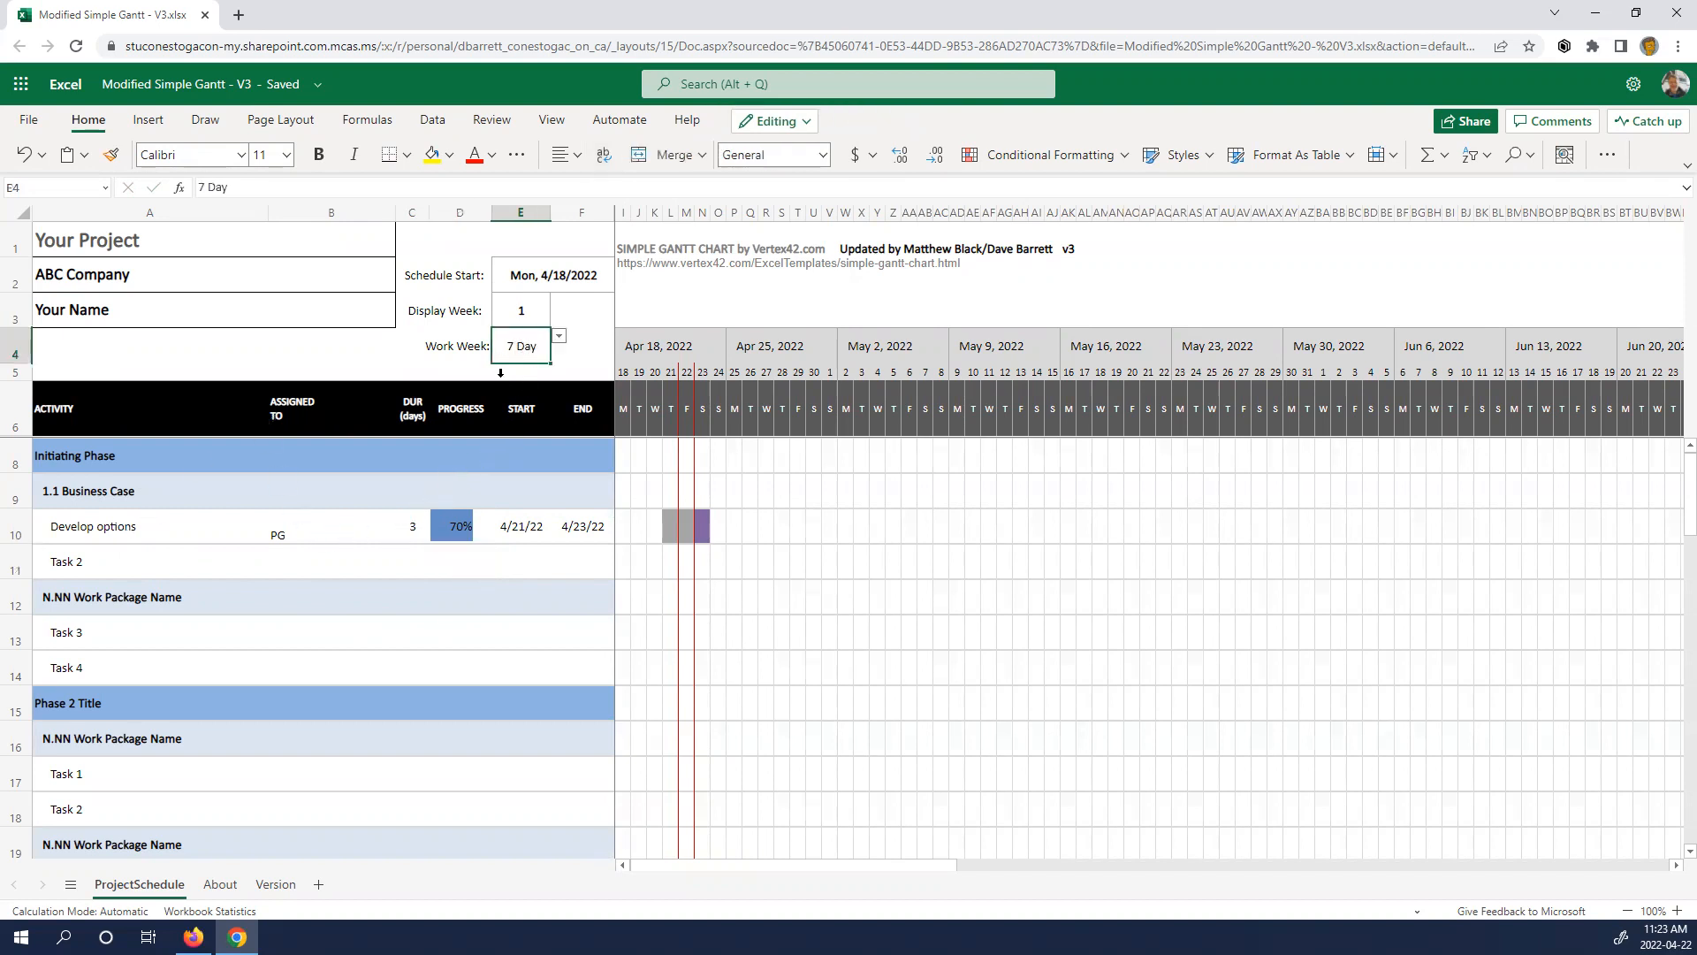
click(560, 340)
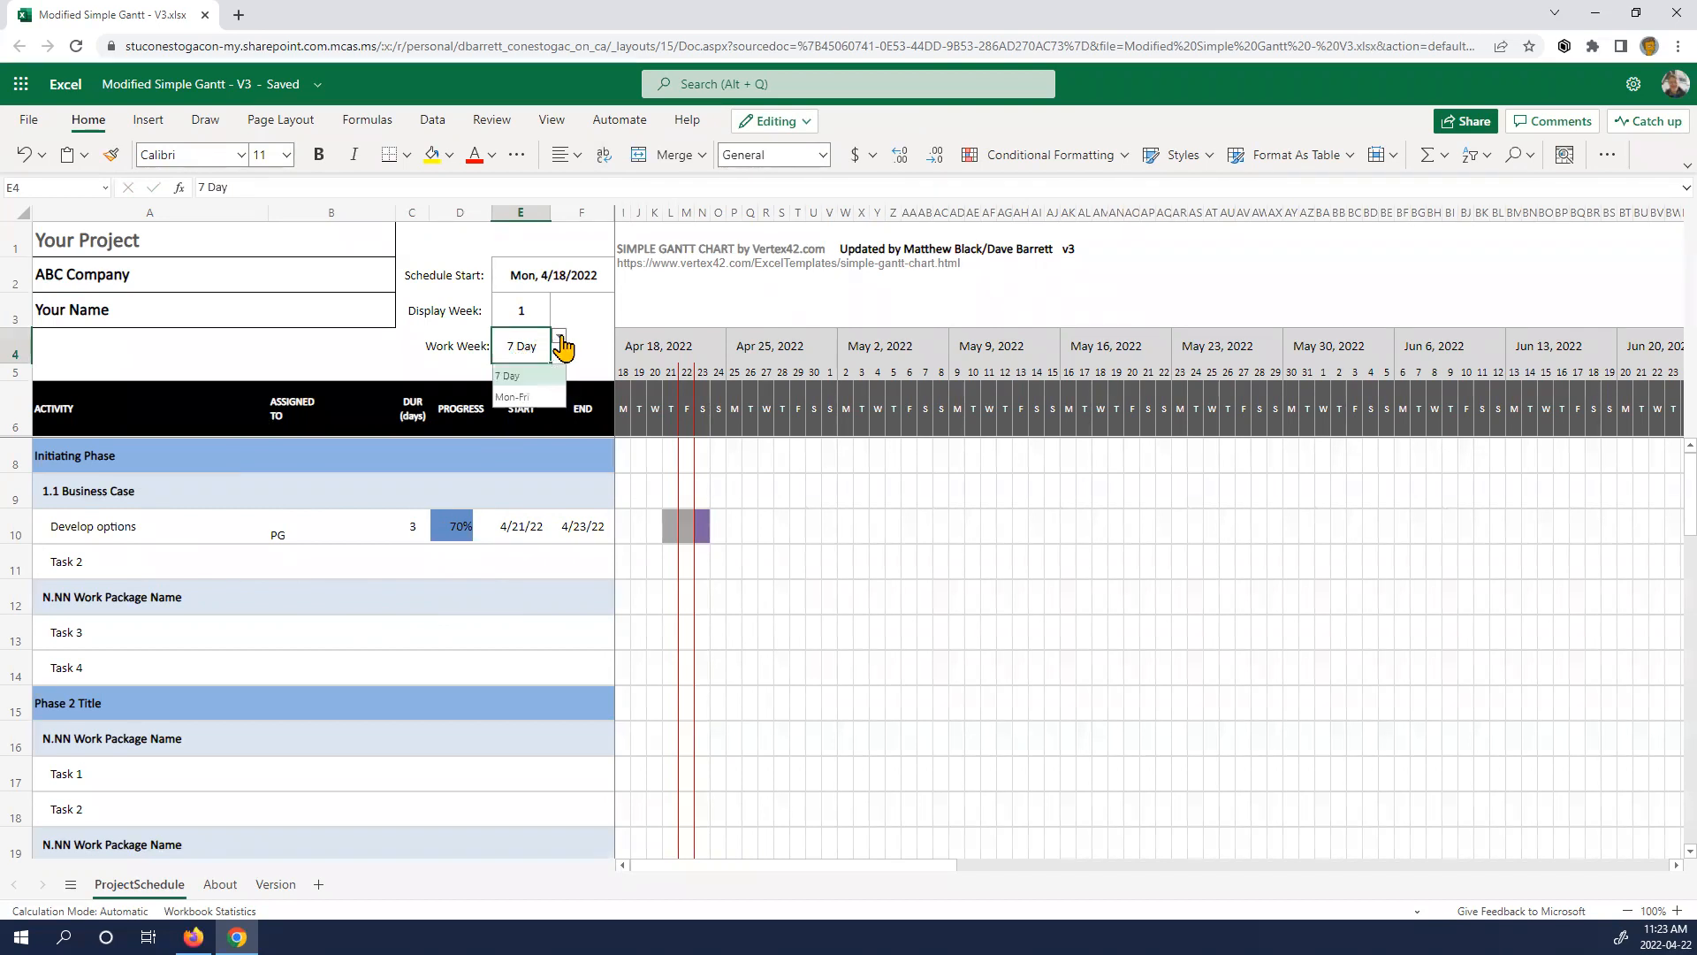
click(526, 399)
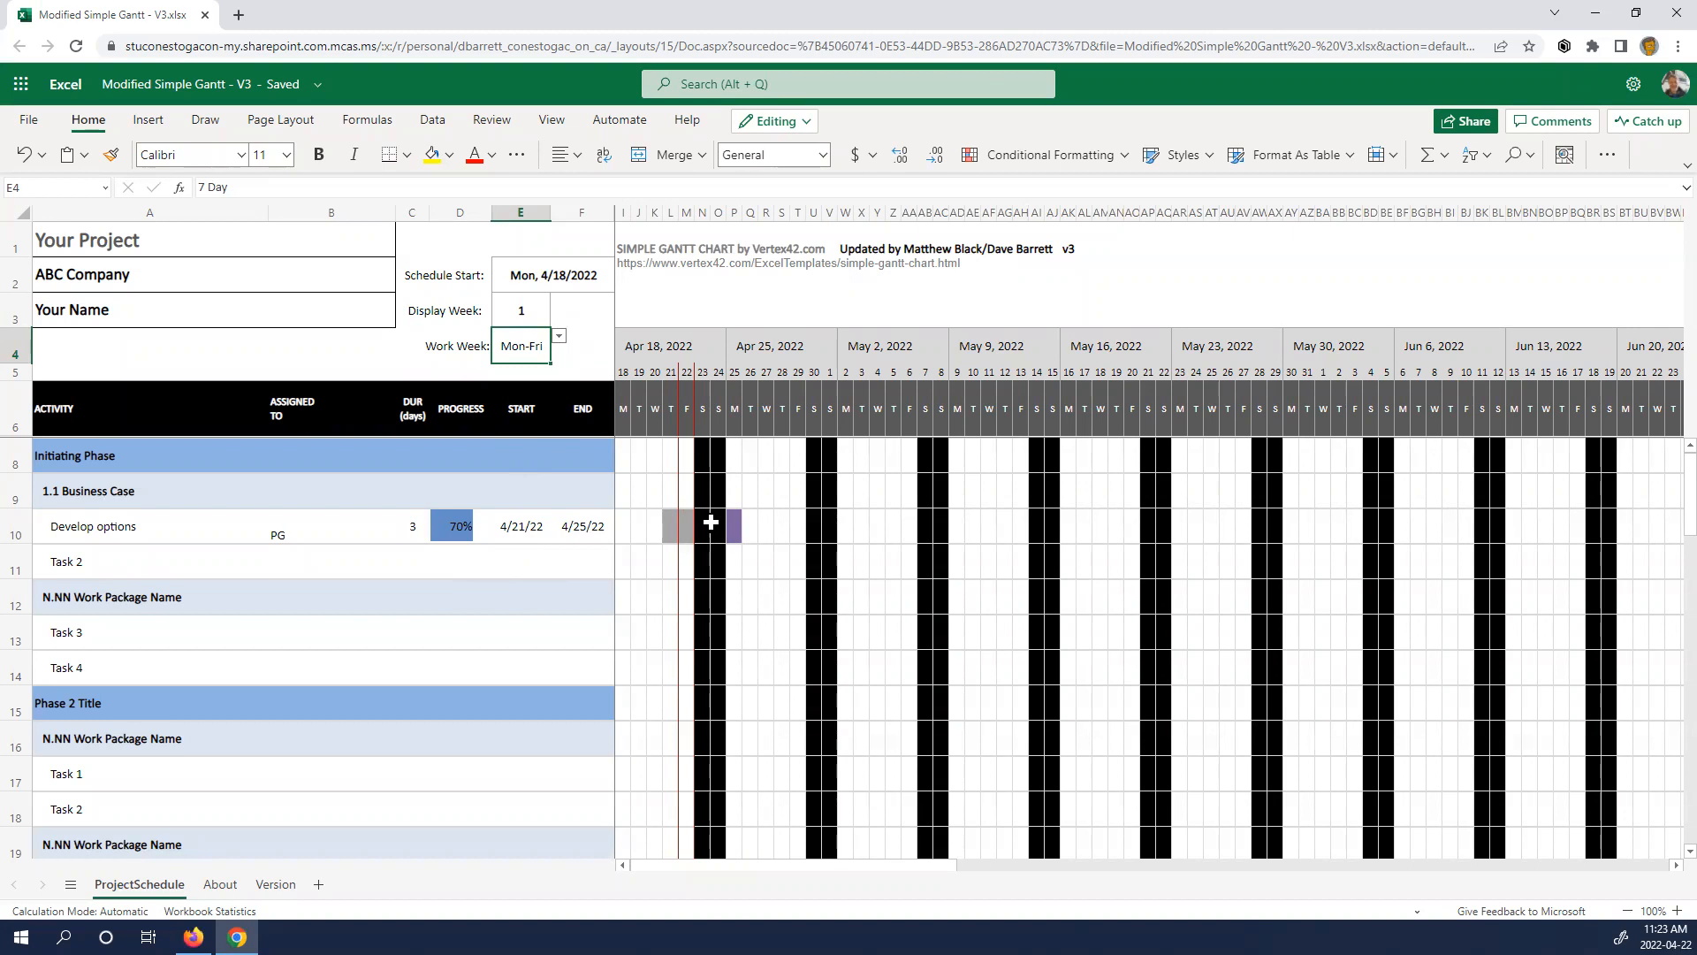
click(558, 337)
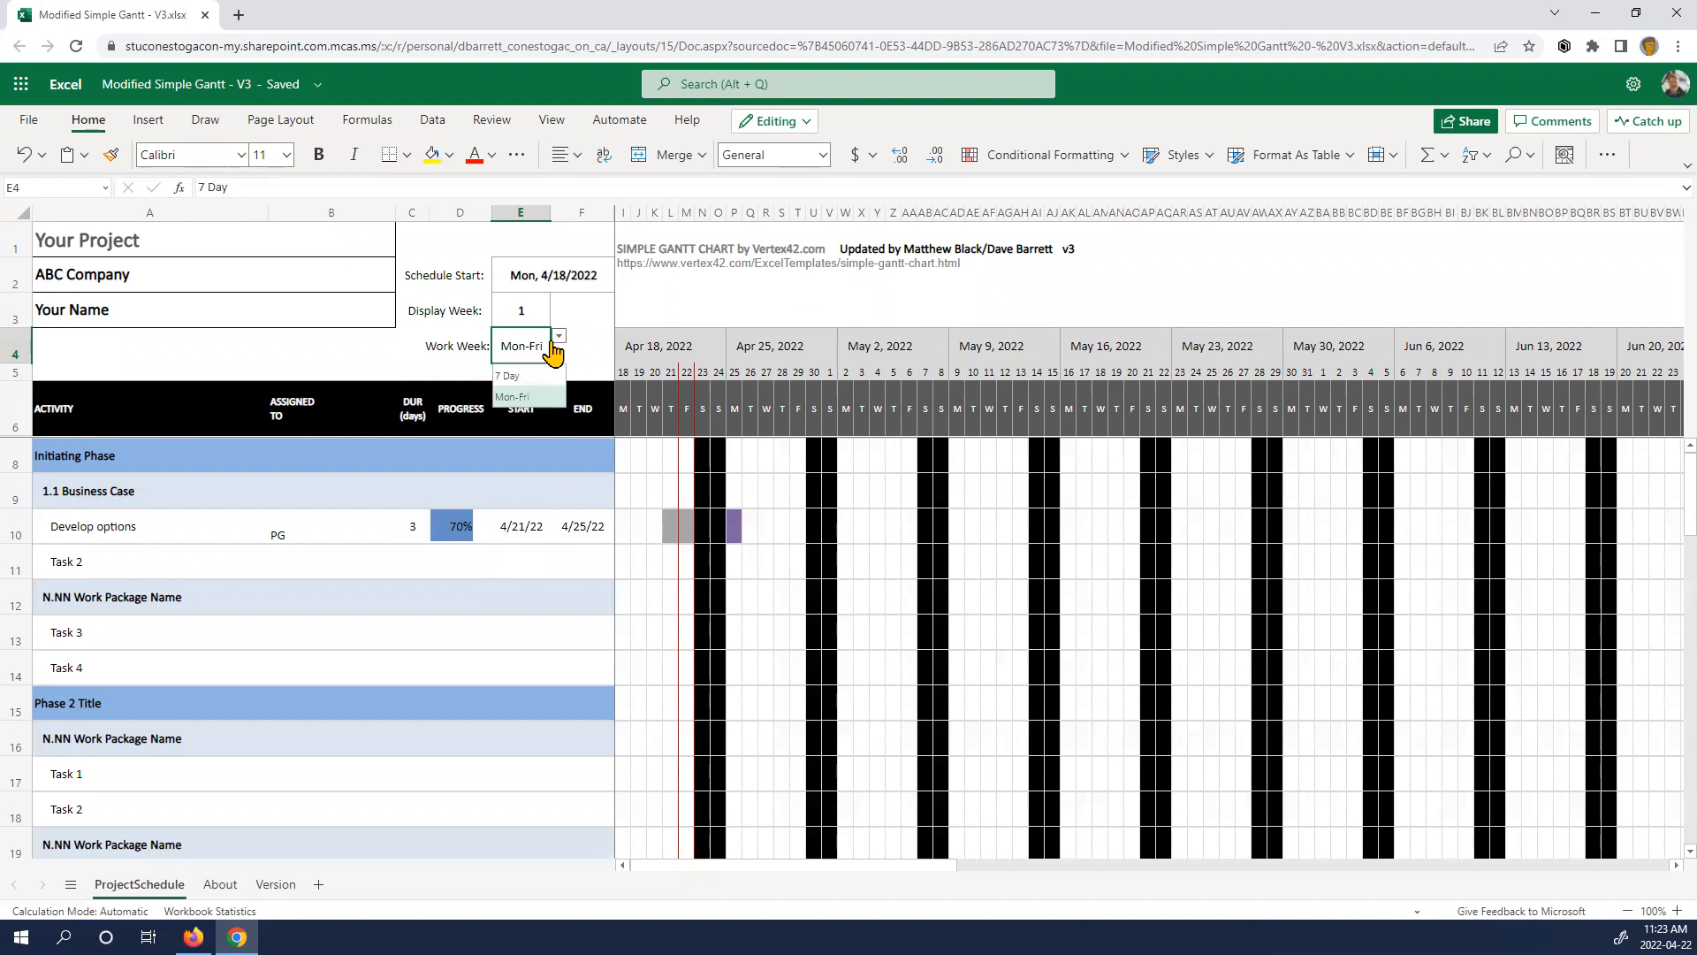
click(520, 377)
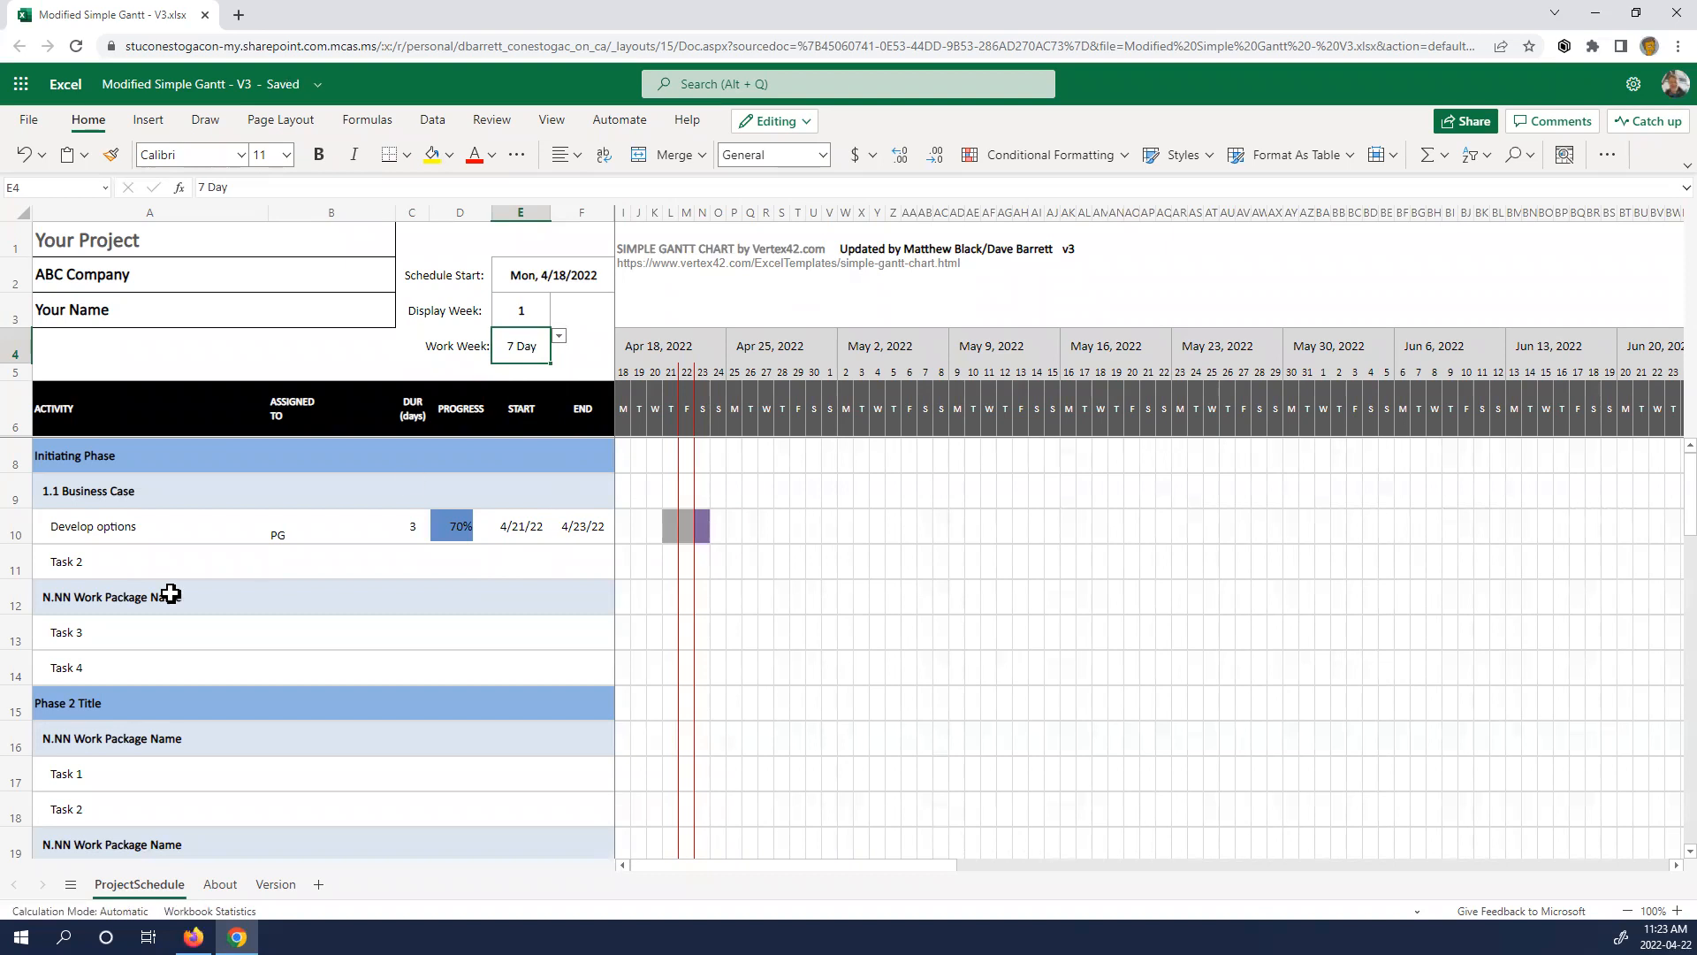
- Rename Task 2 under 1.1 Business Case as "Create Business Case document" and assign it to PG, TH
click(103, 561)
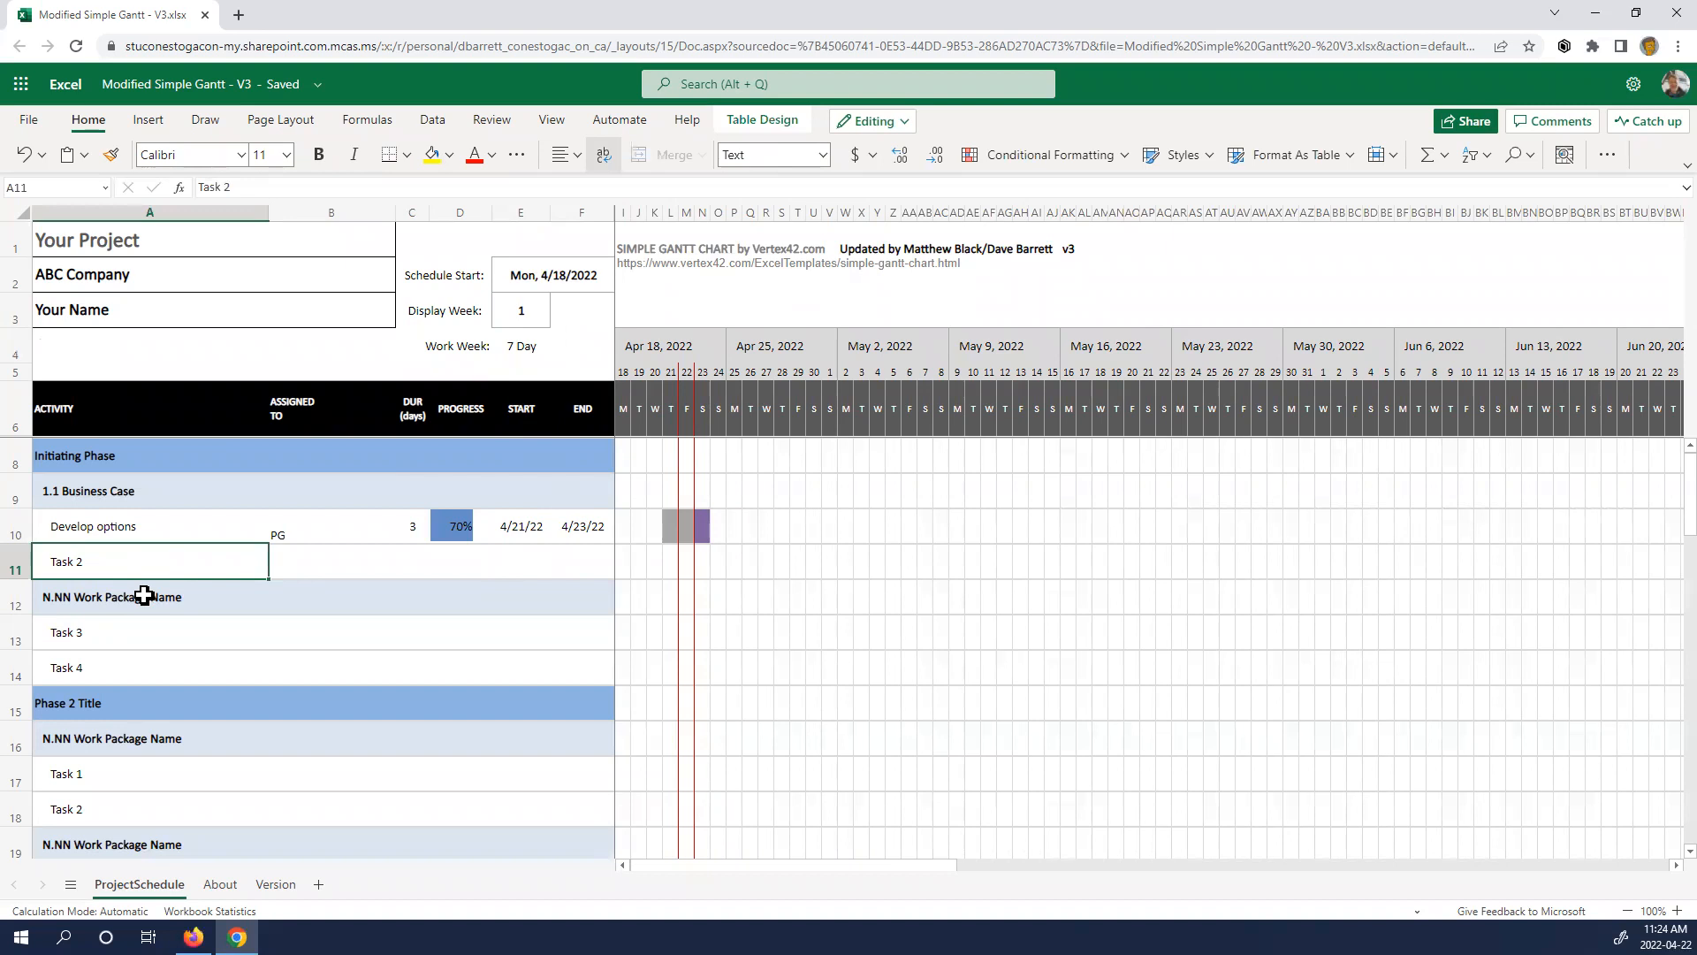
text(C)
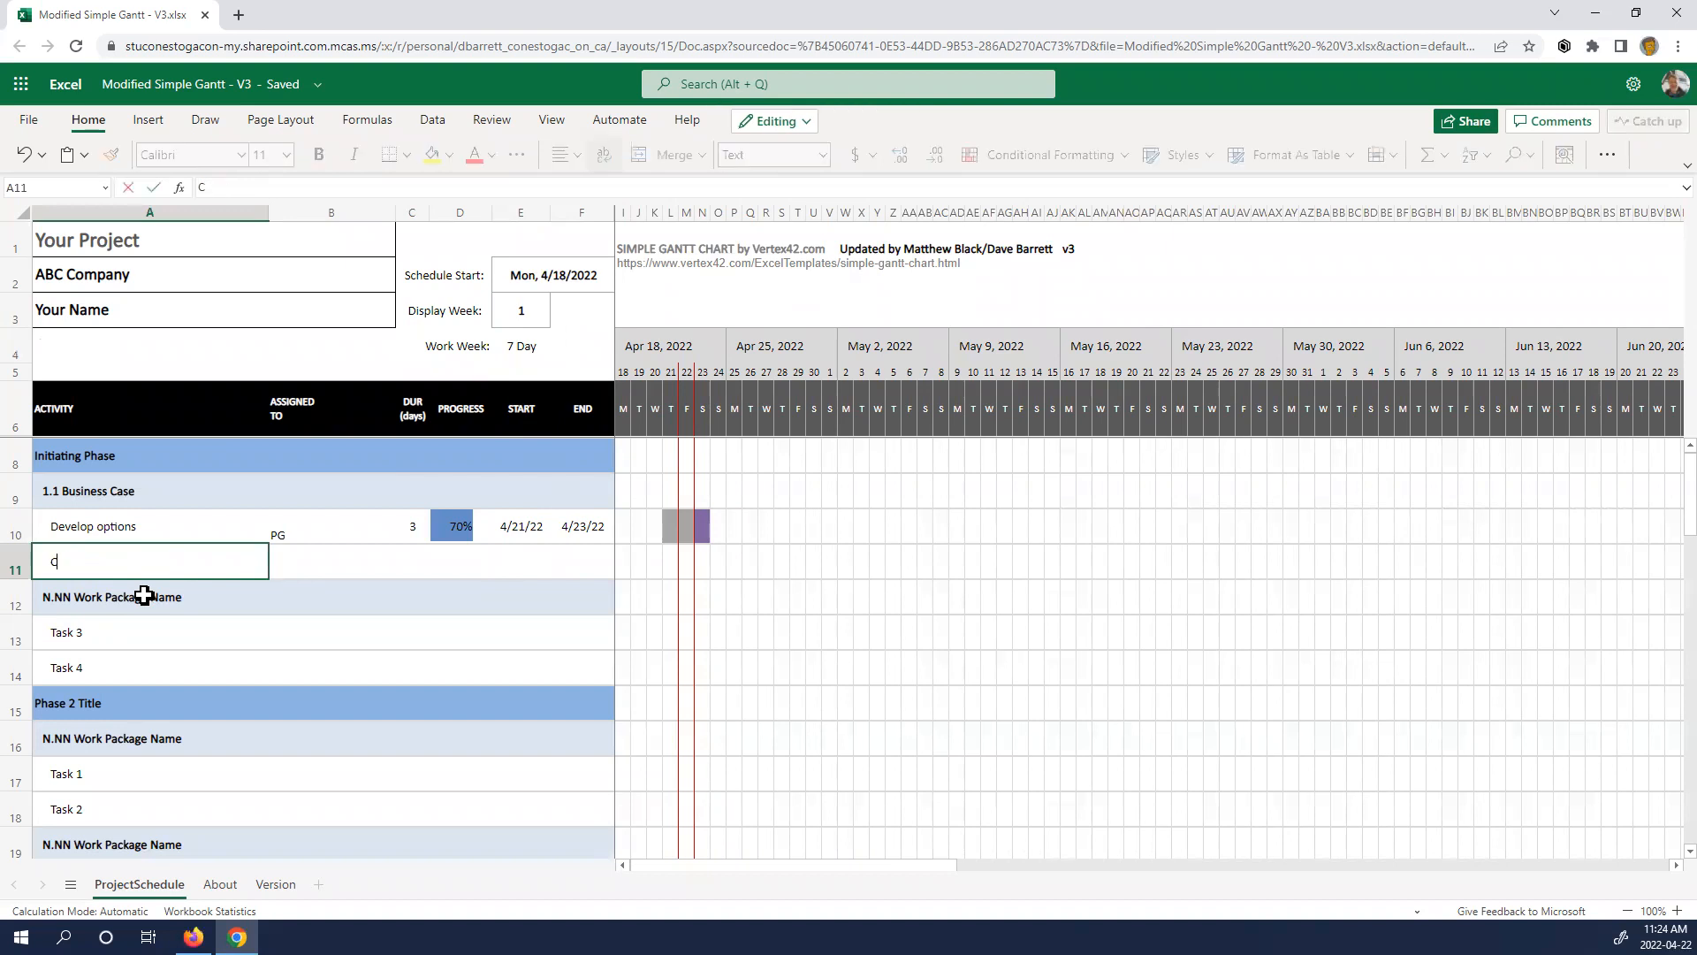
text(reate Business Case document)
key(Tab)
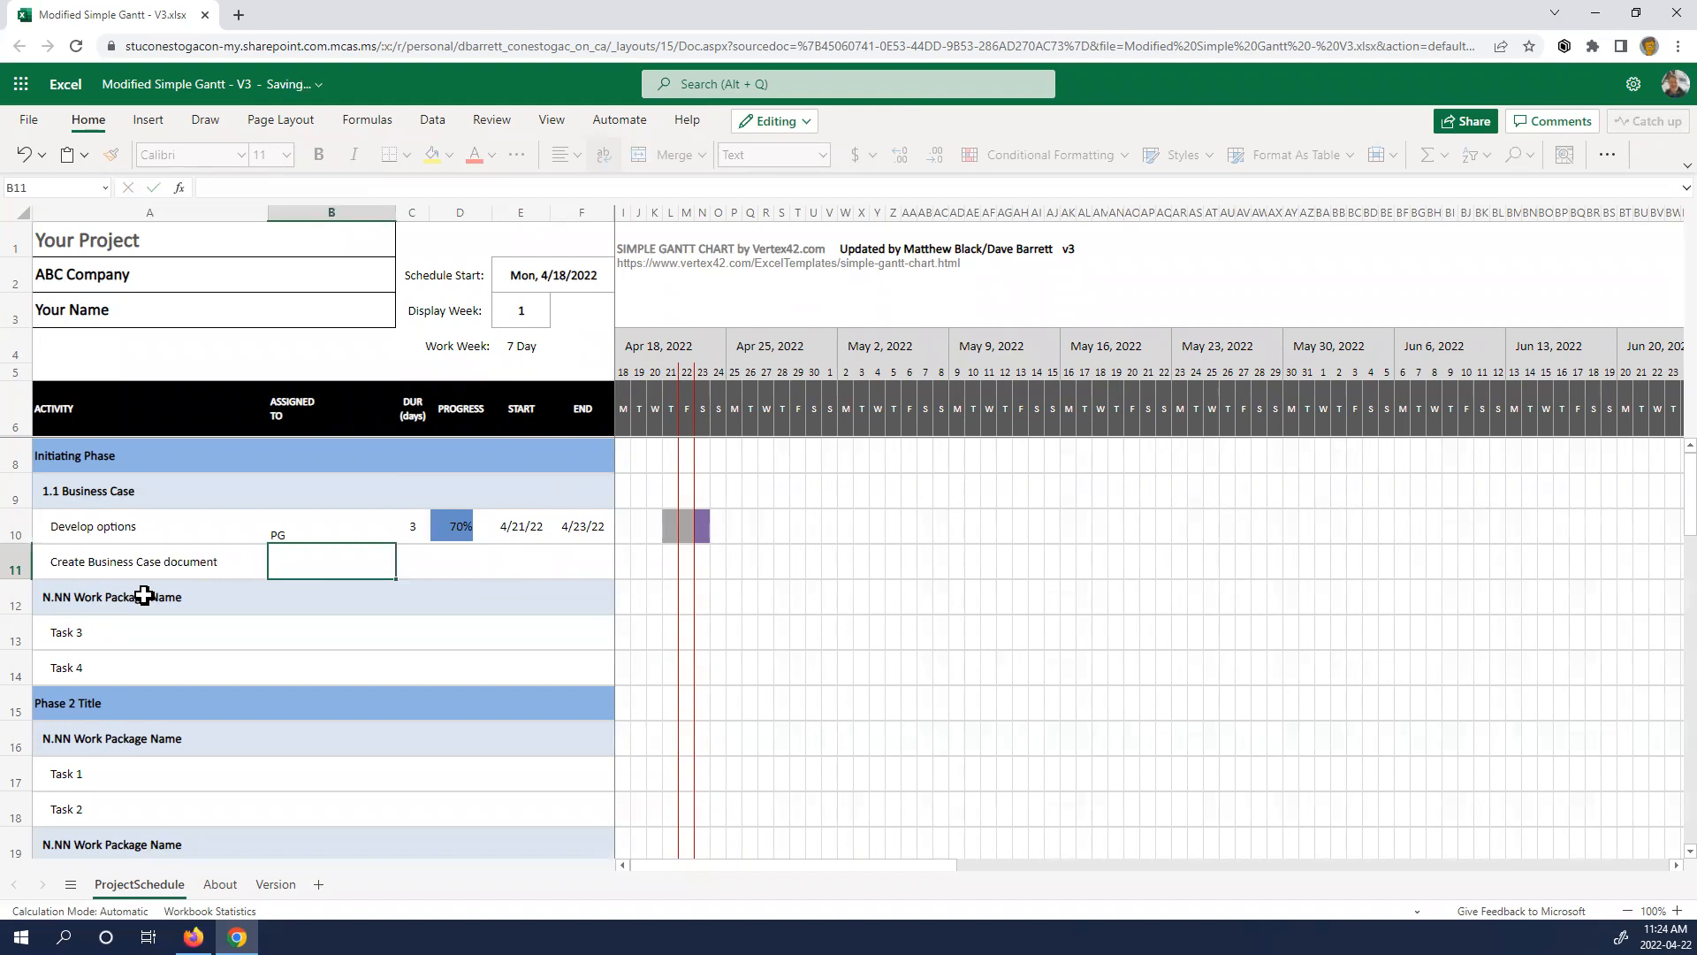
text(PG, TH)
key(Tab)
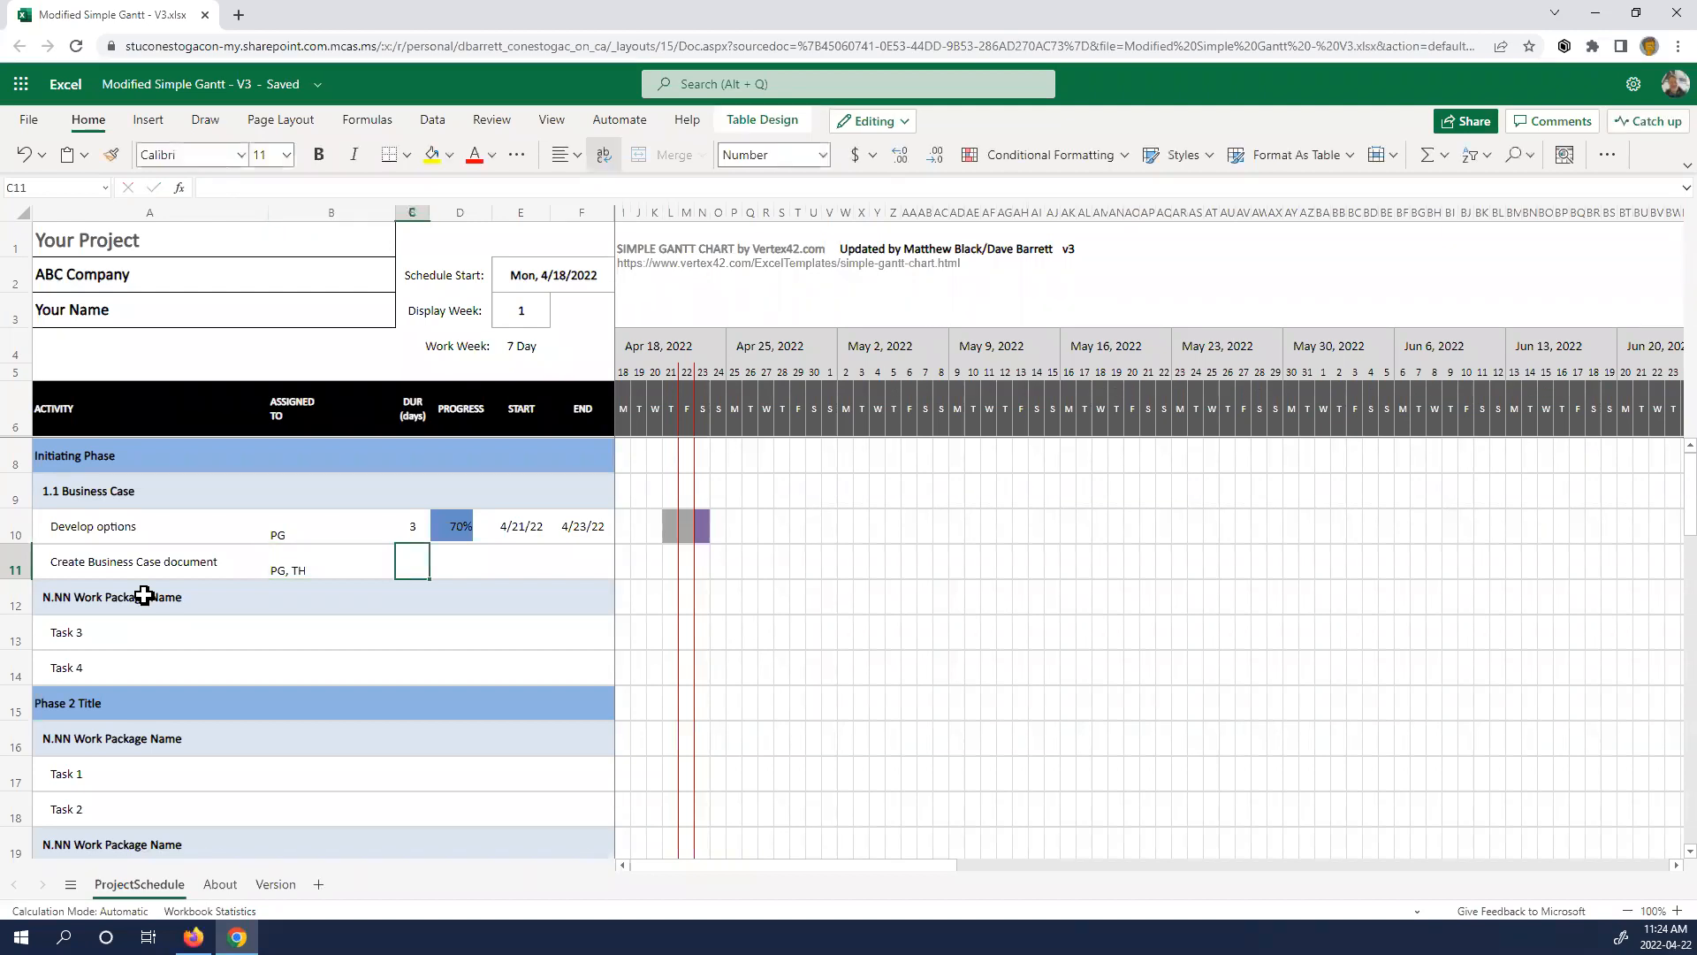
- Give the Create Business Case document task a duration of 2 days, 0% progress and a start date of April 24
text(2)
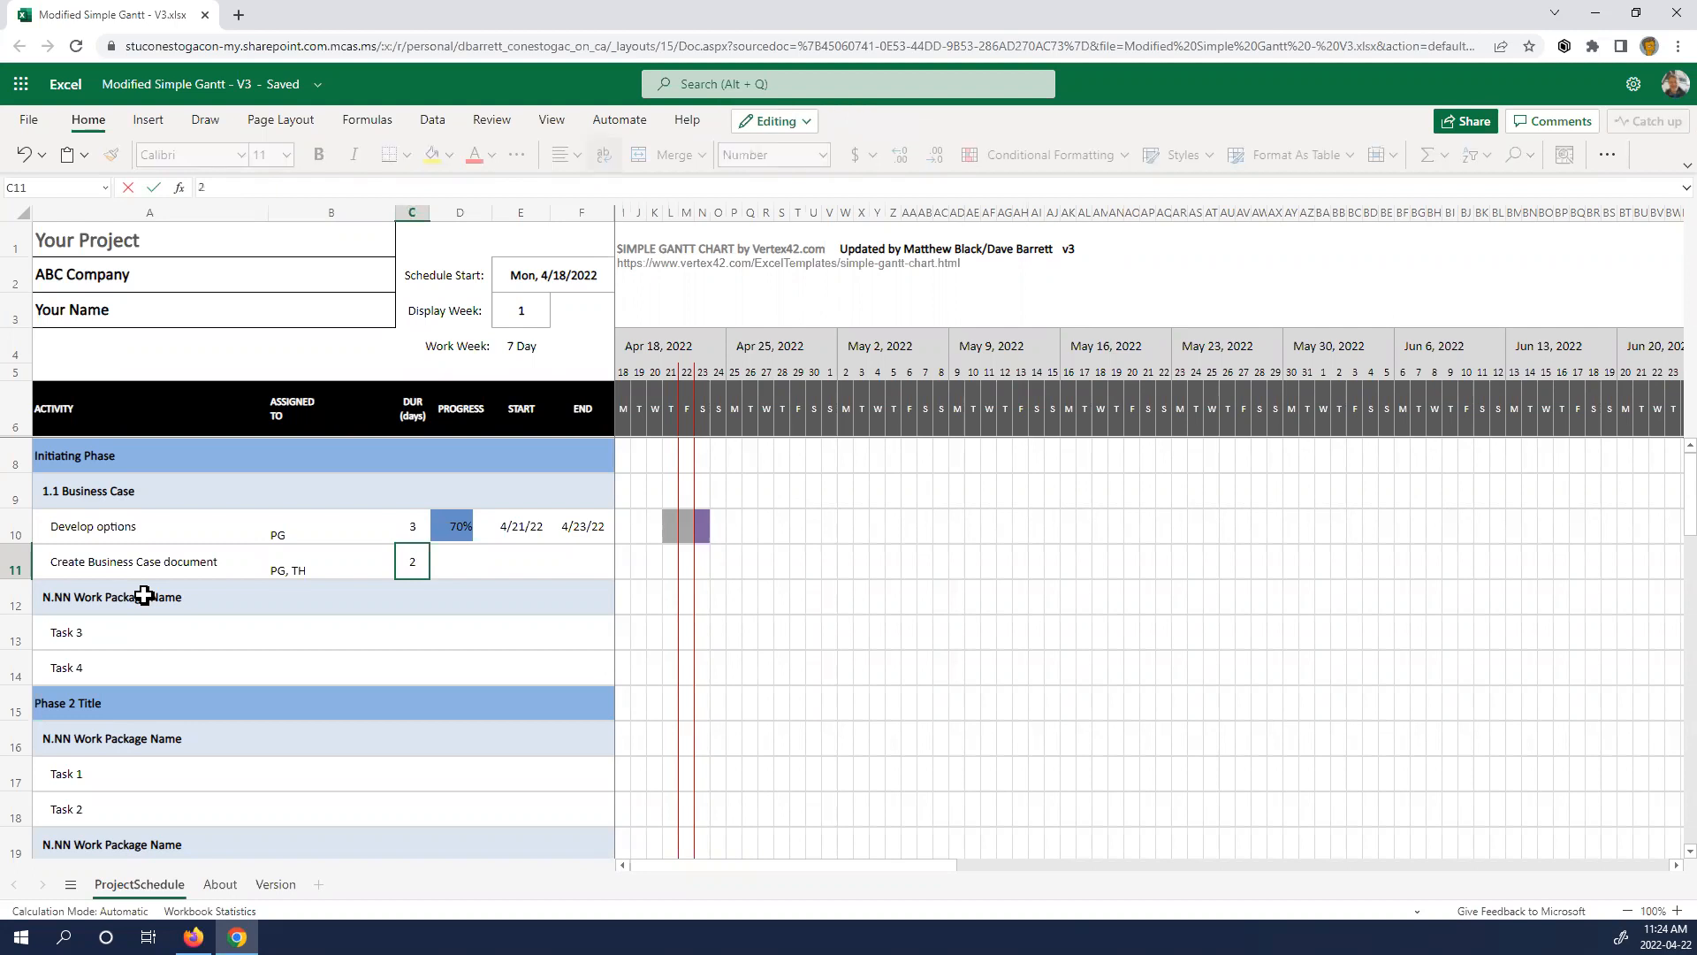
key(Tab)
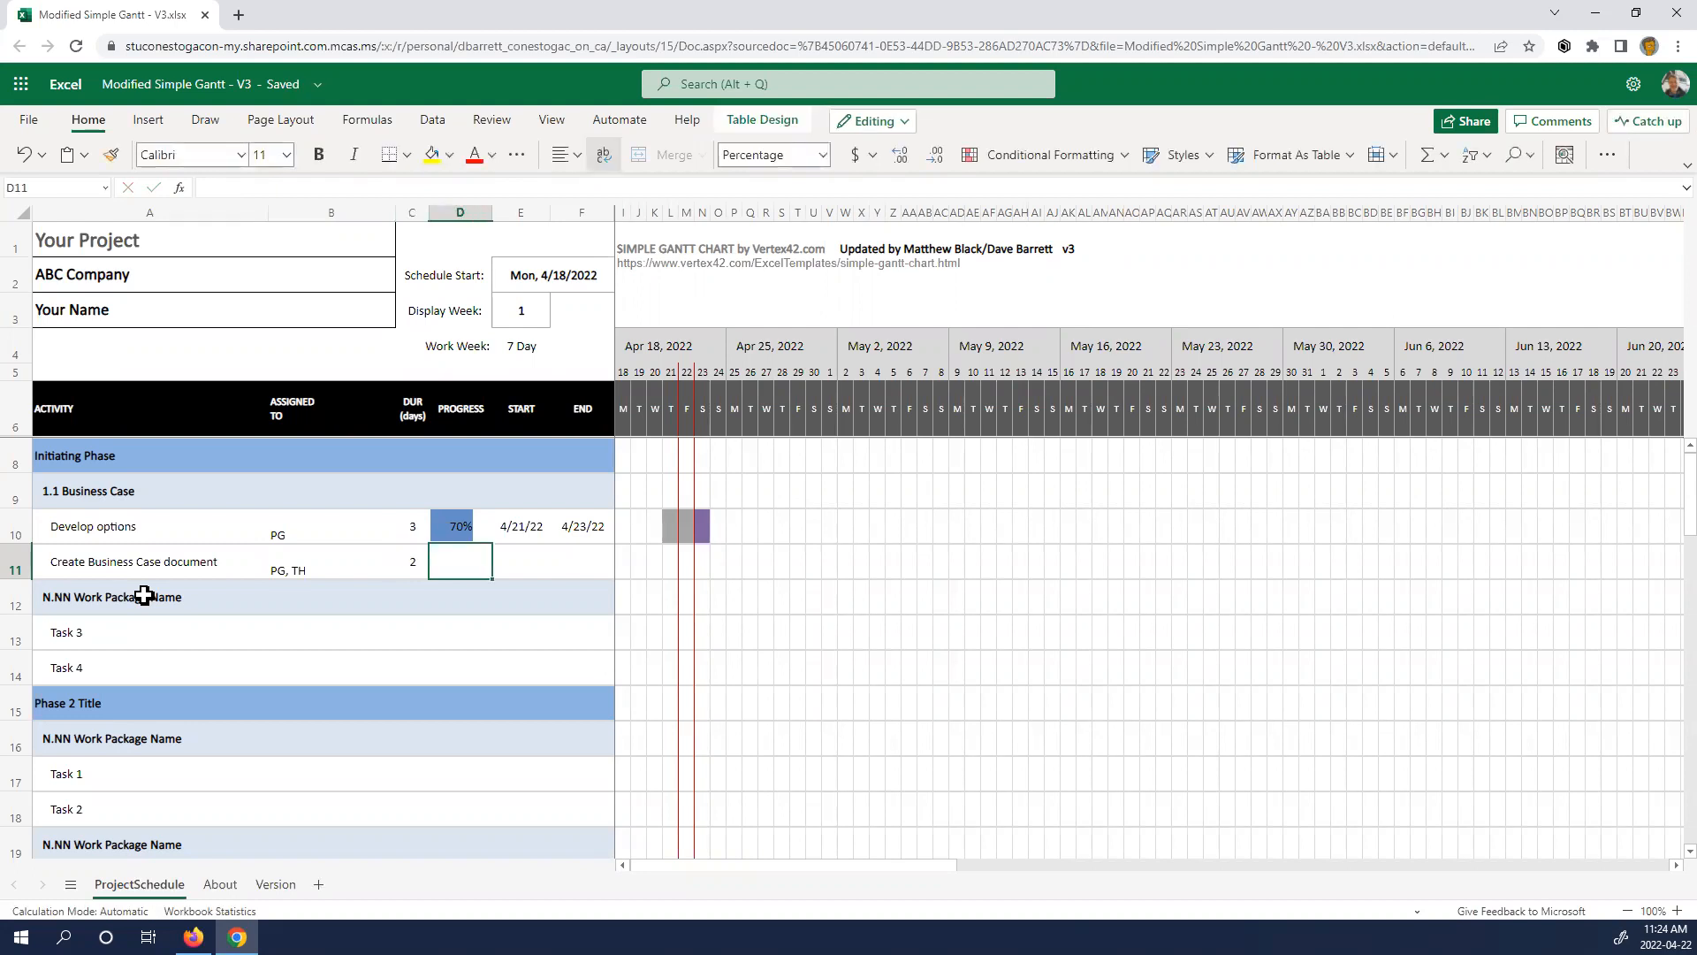
text(0)
key(Tab)
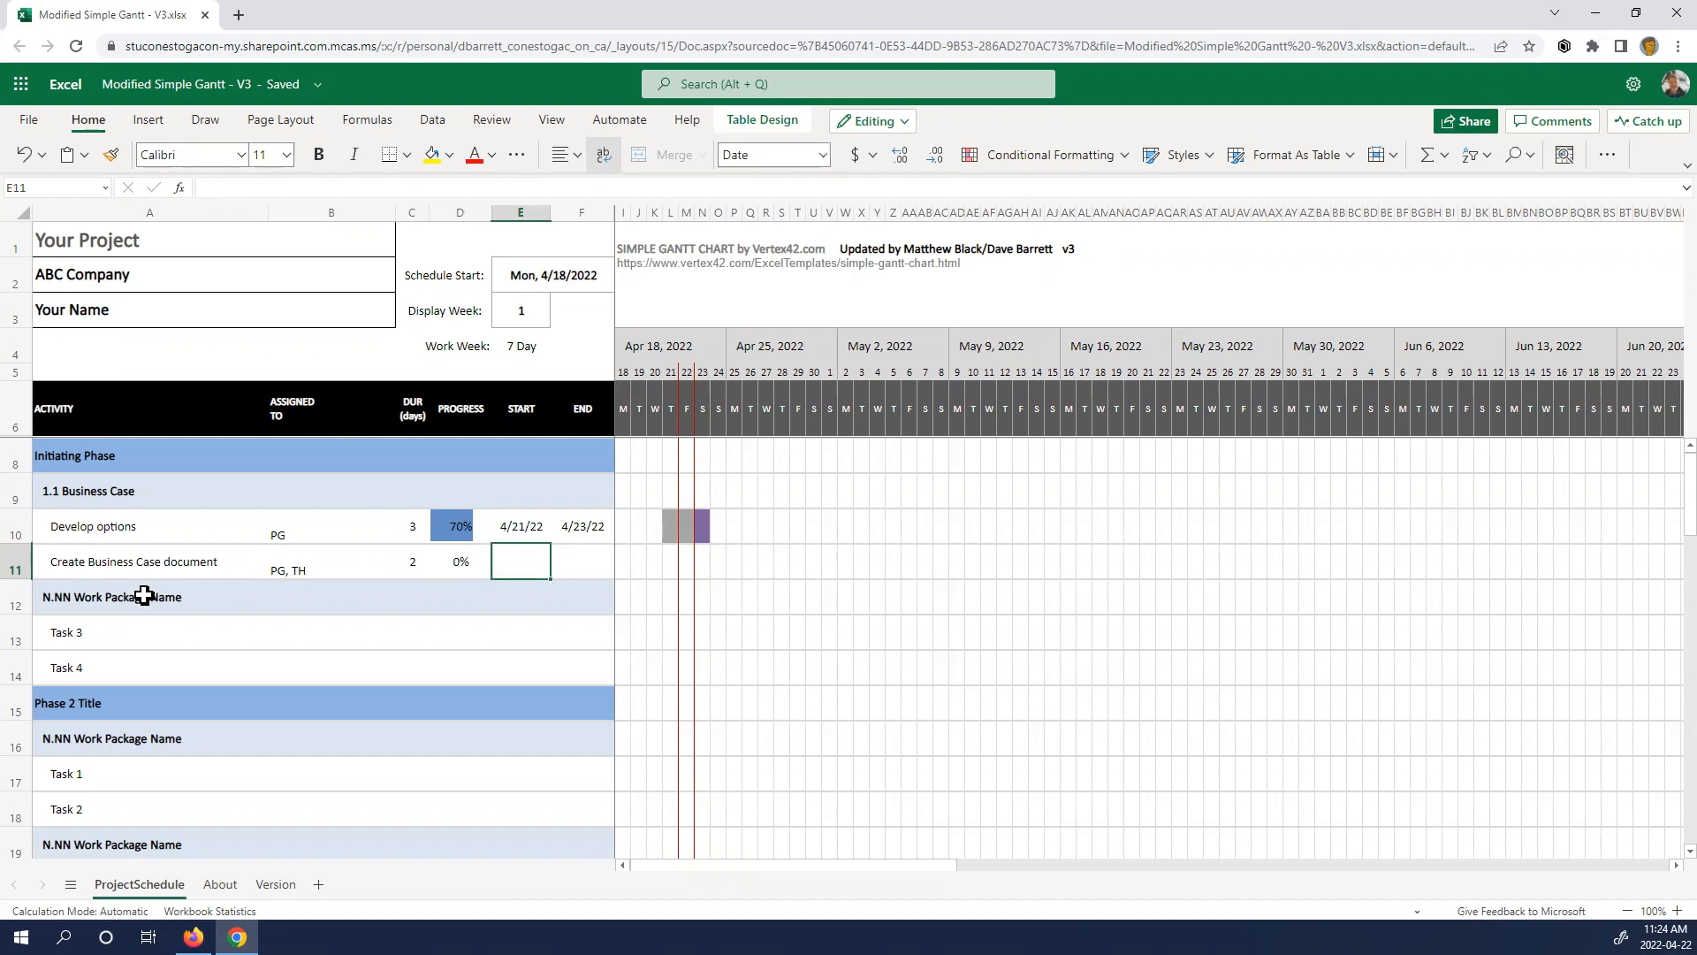
text(Apr 24)
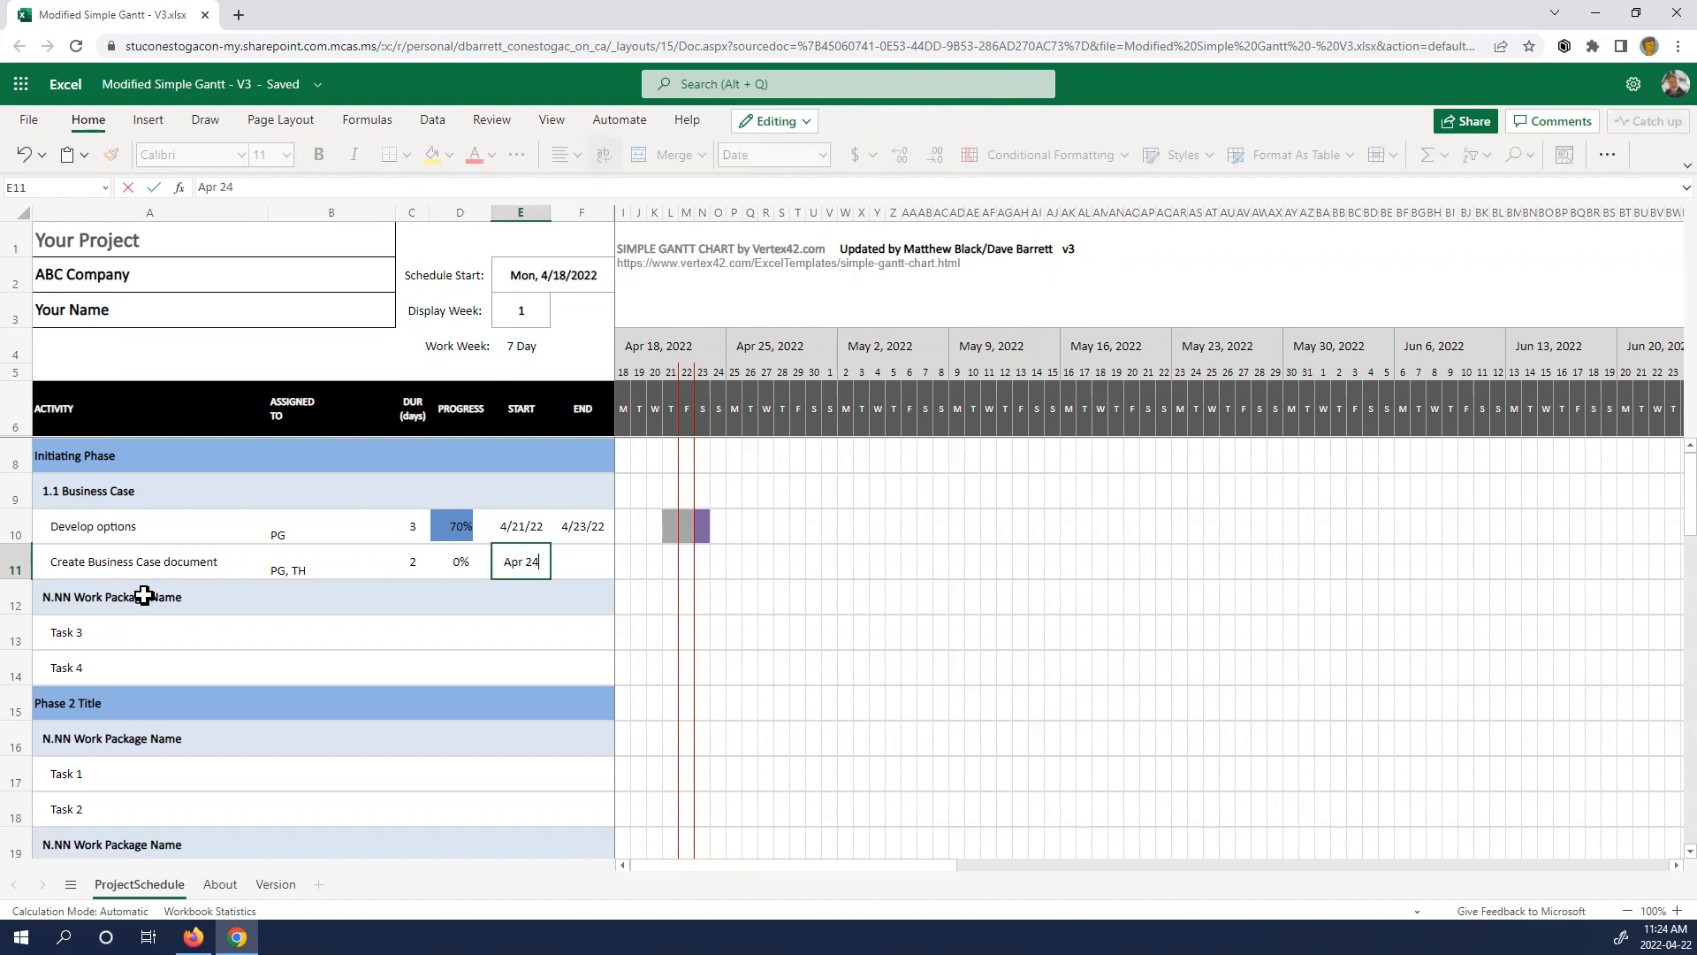
key(Return)
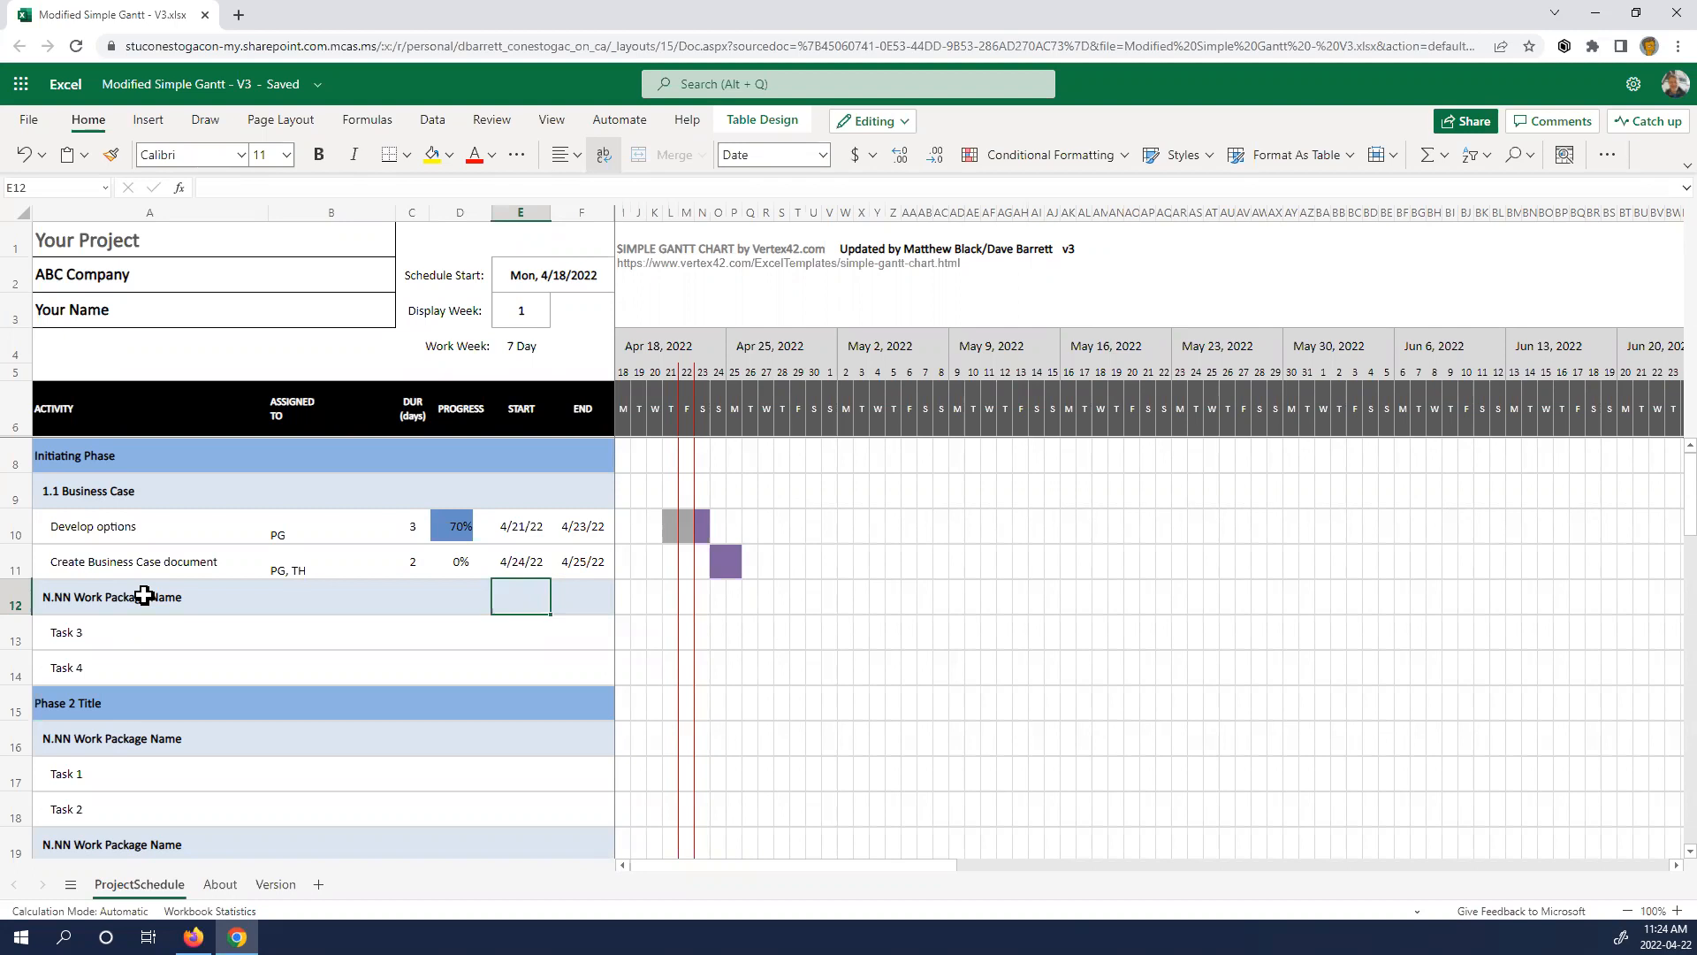
- Replace the Create Business Case document start date with the formula =F10+1, the day after Develop options ends
click(524, 564)
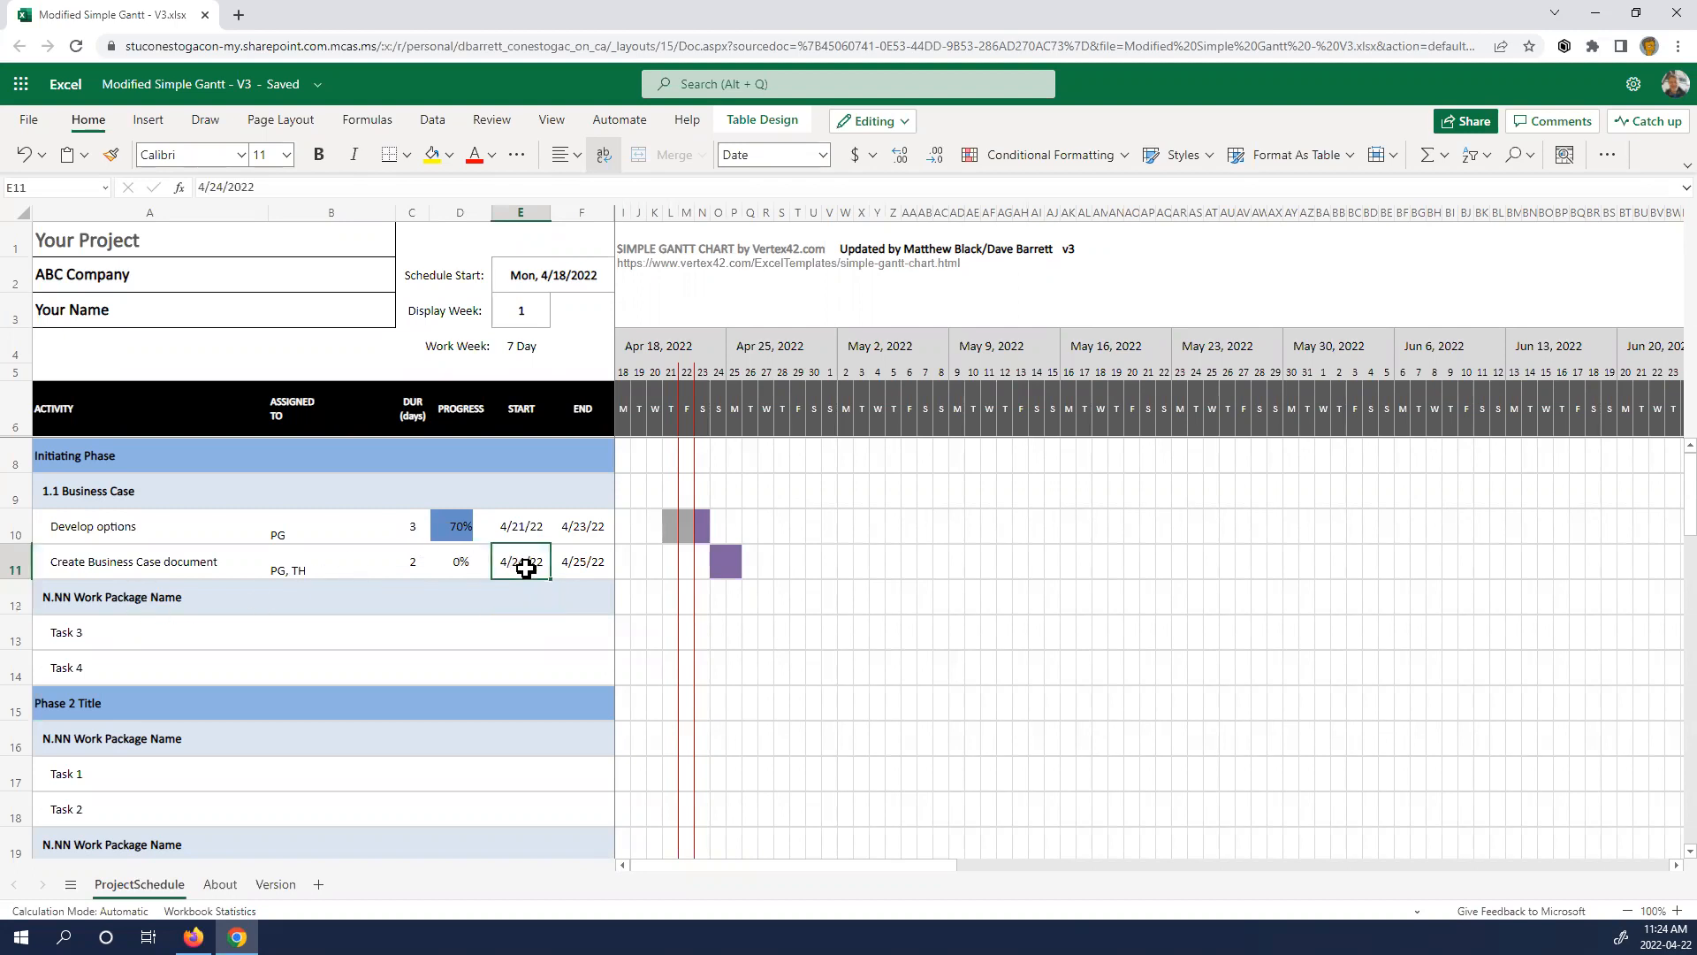
key(BackSpace)
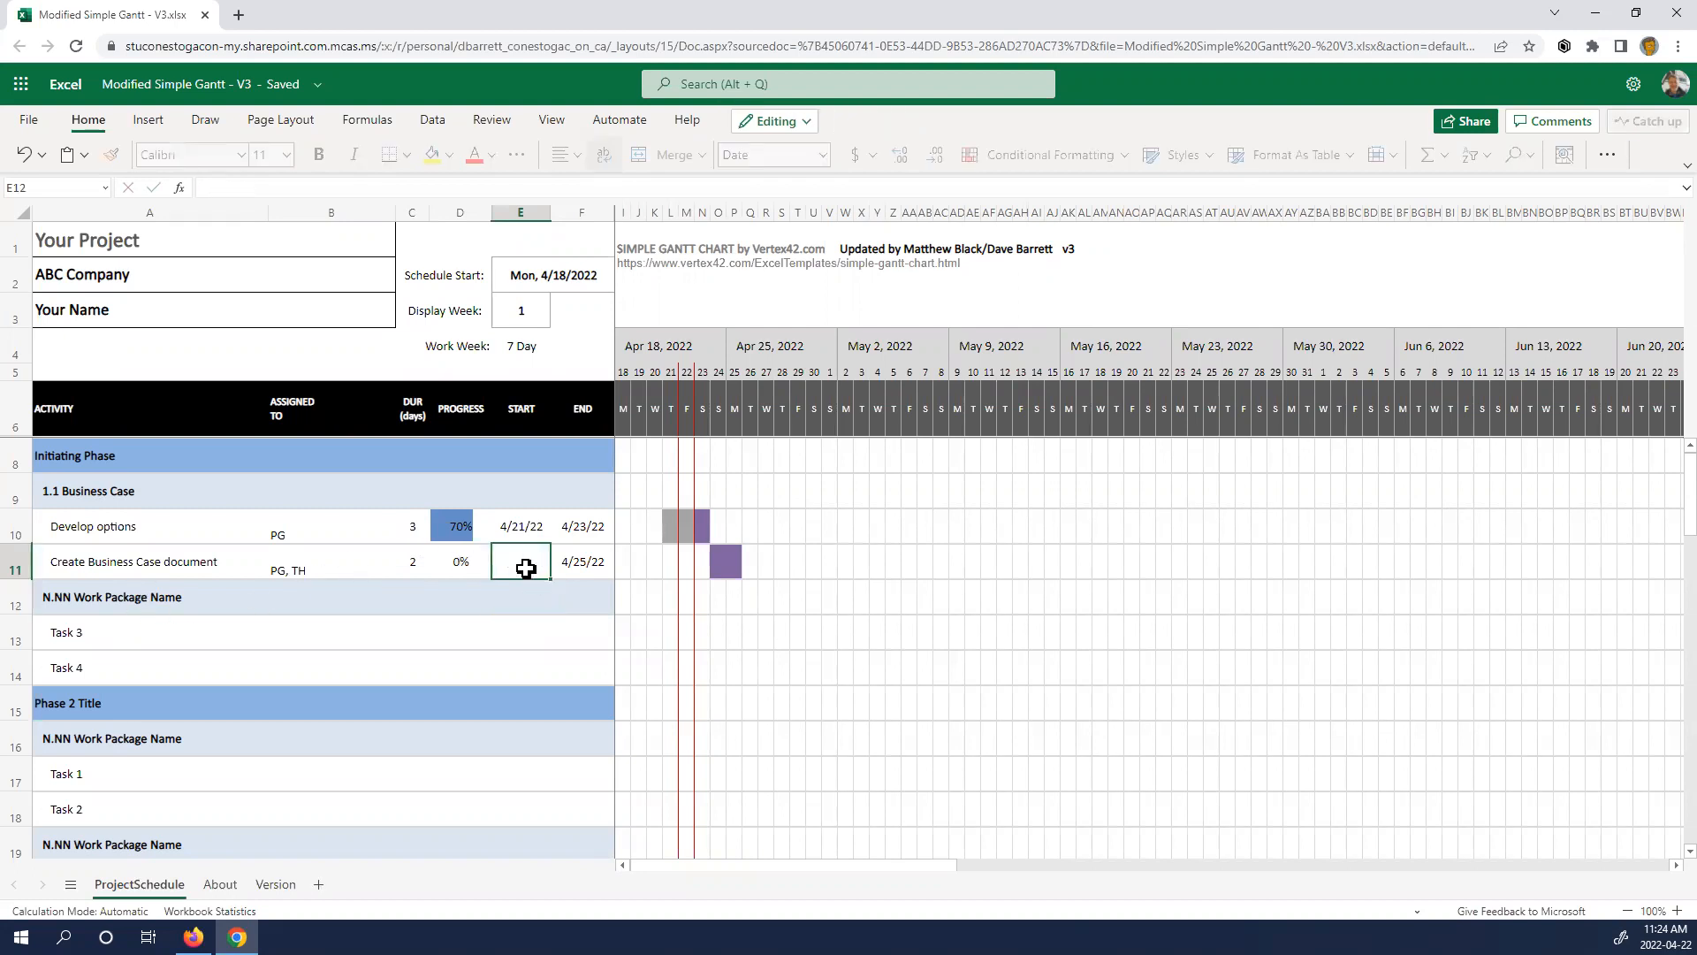
key(Return)
click(522, 569)
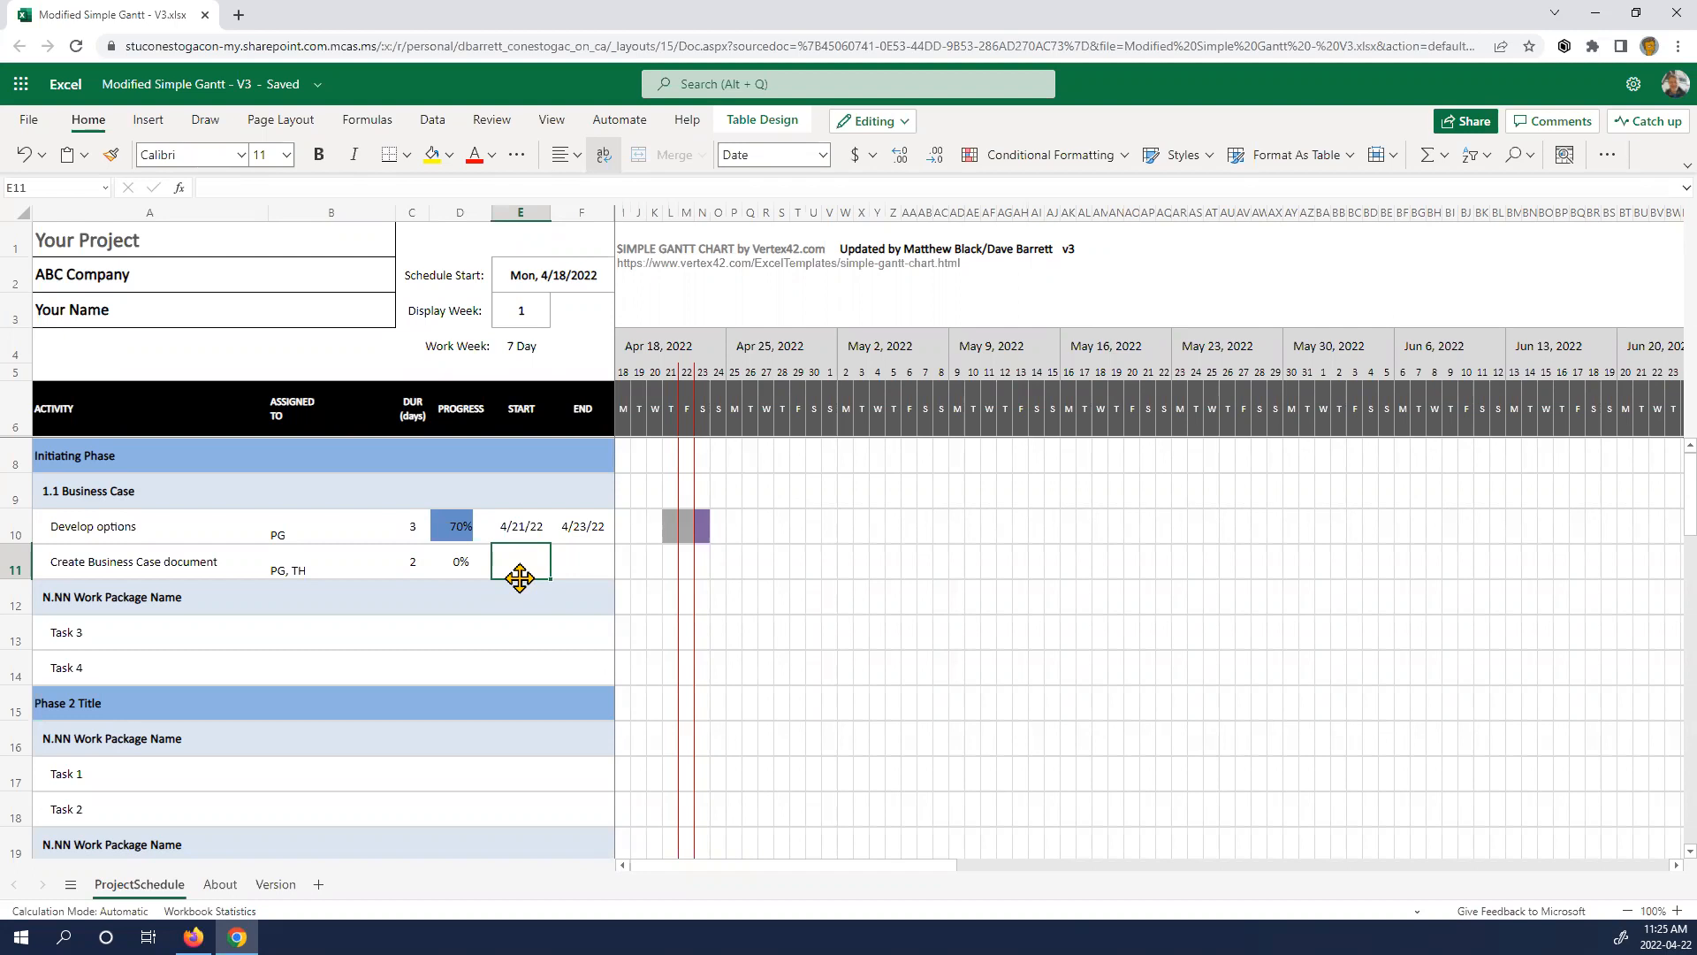
text(=)
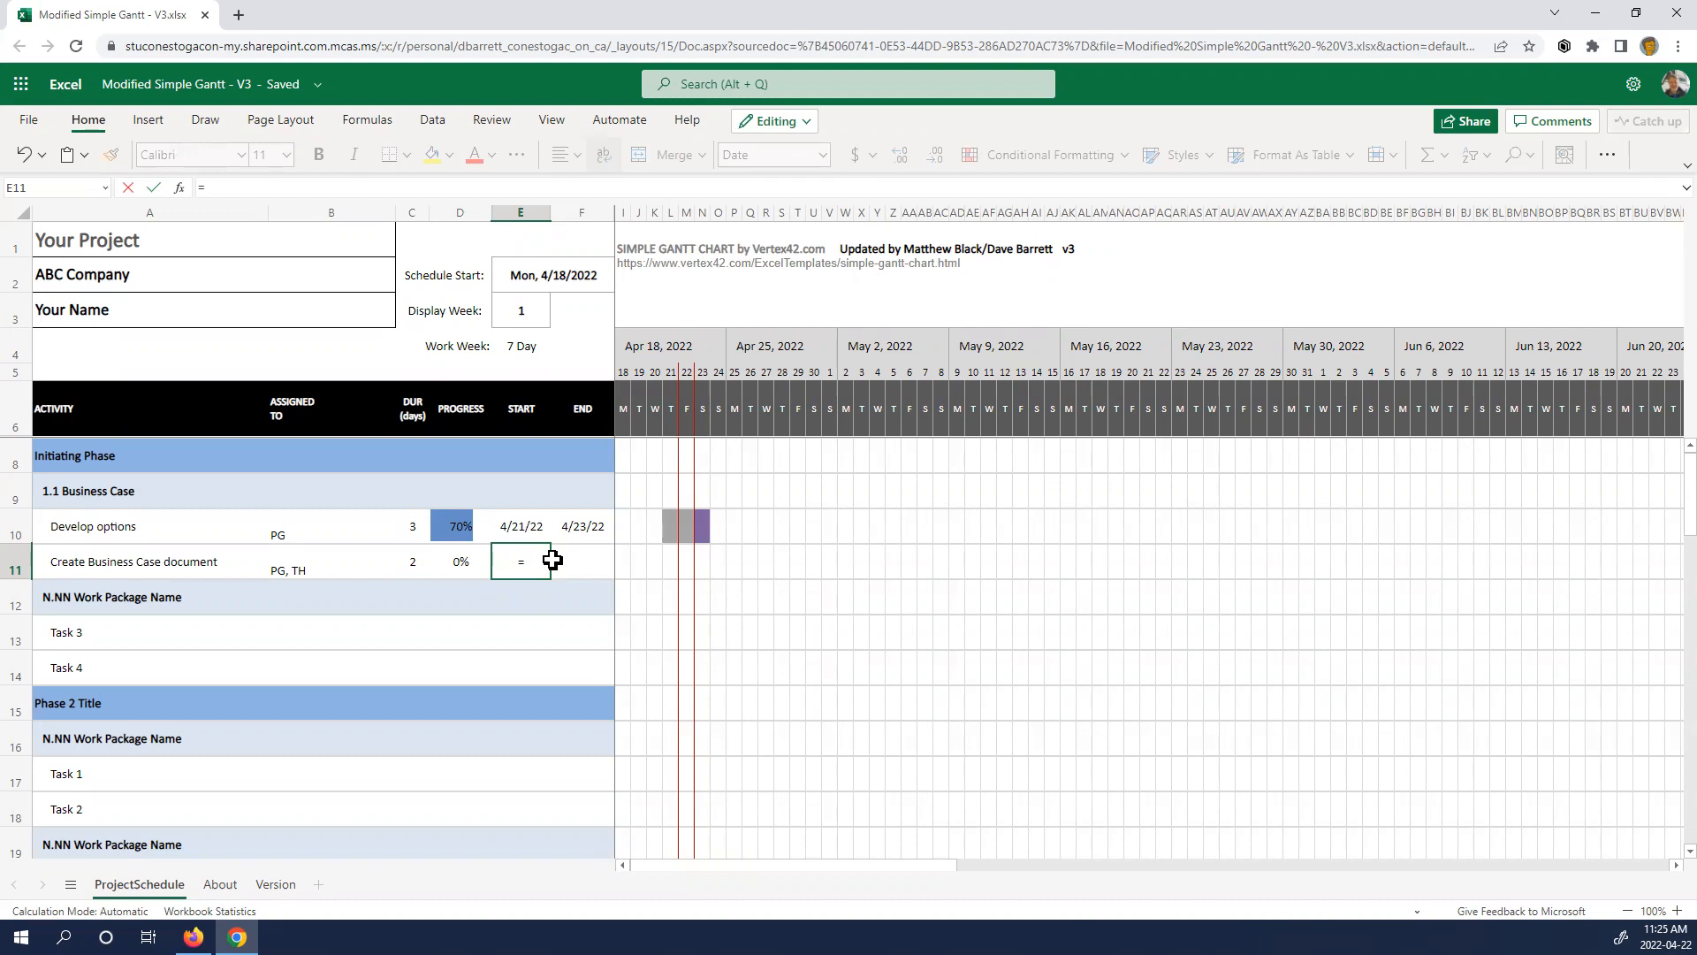
click(582, 526)
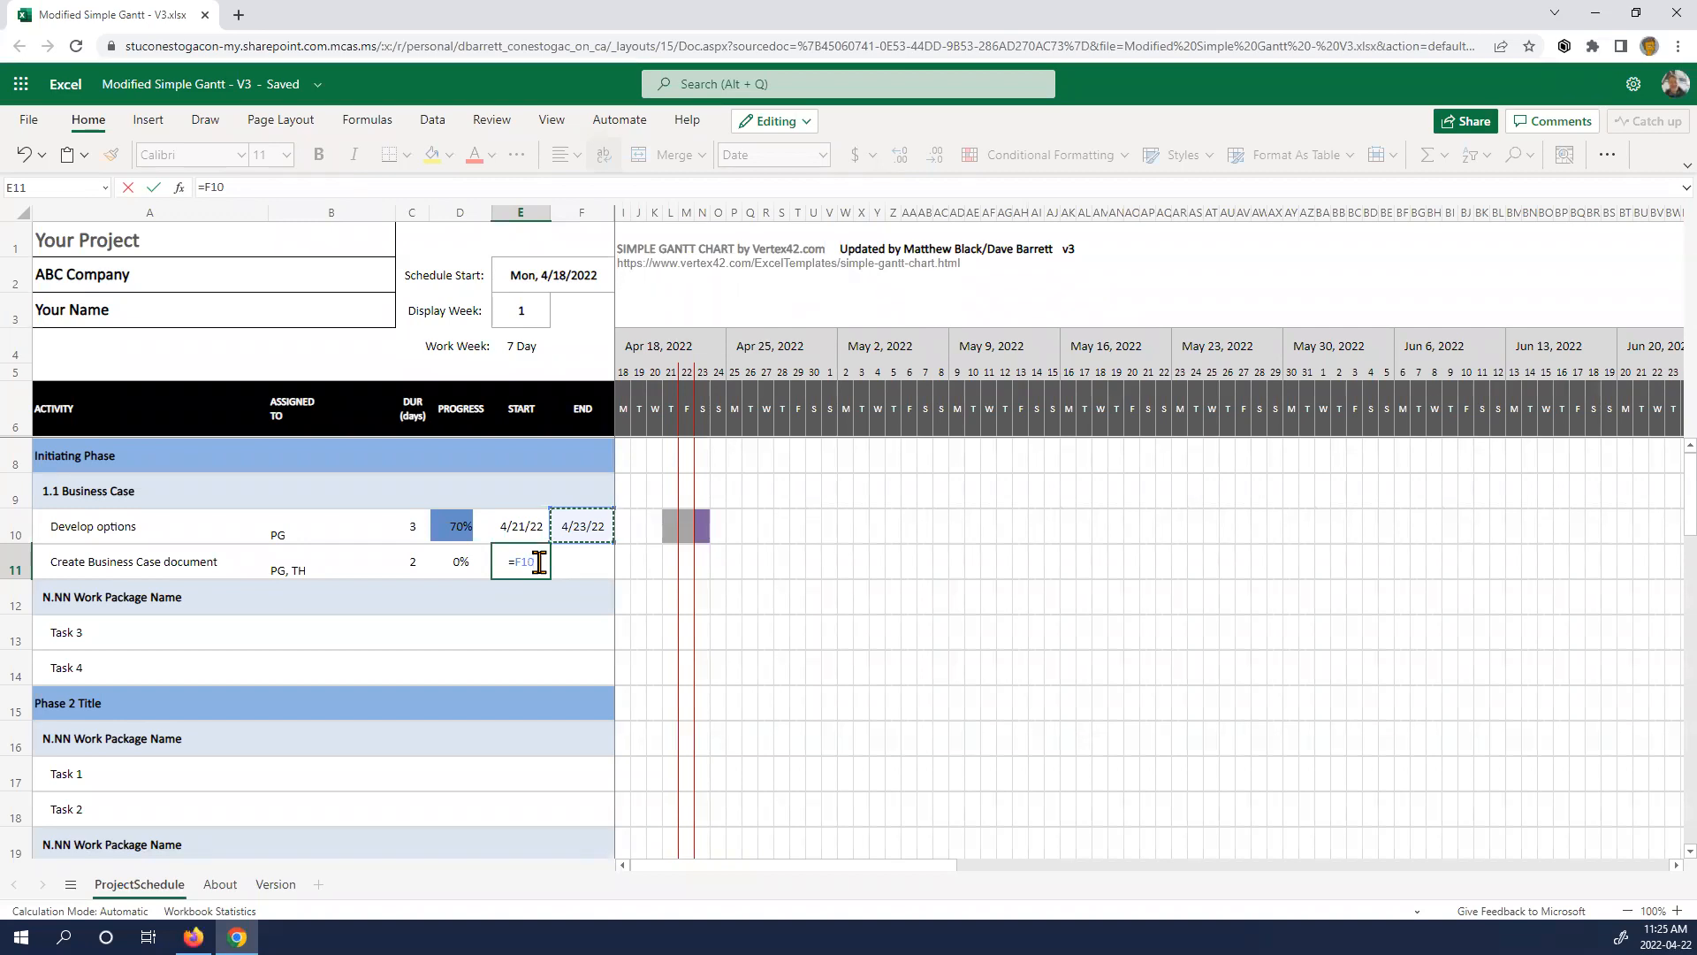
text(+1)
key(Return)
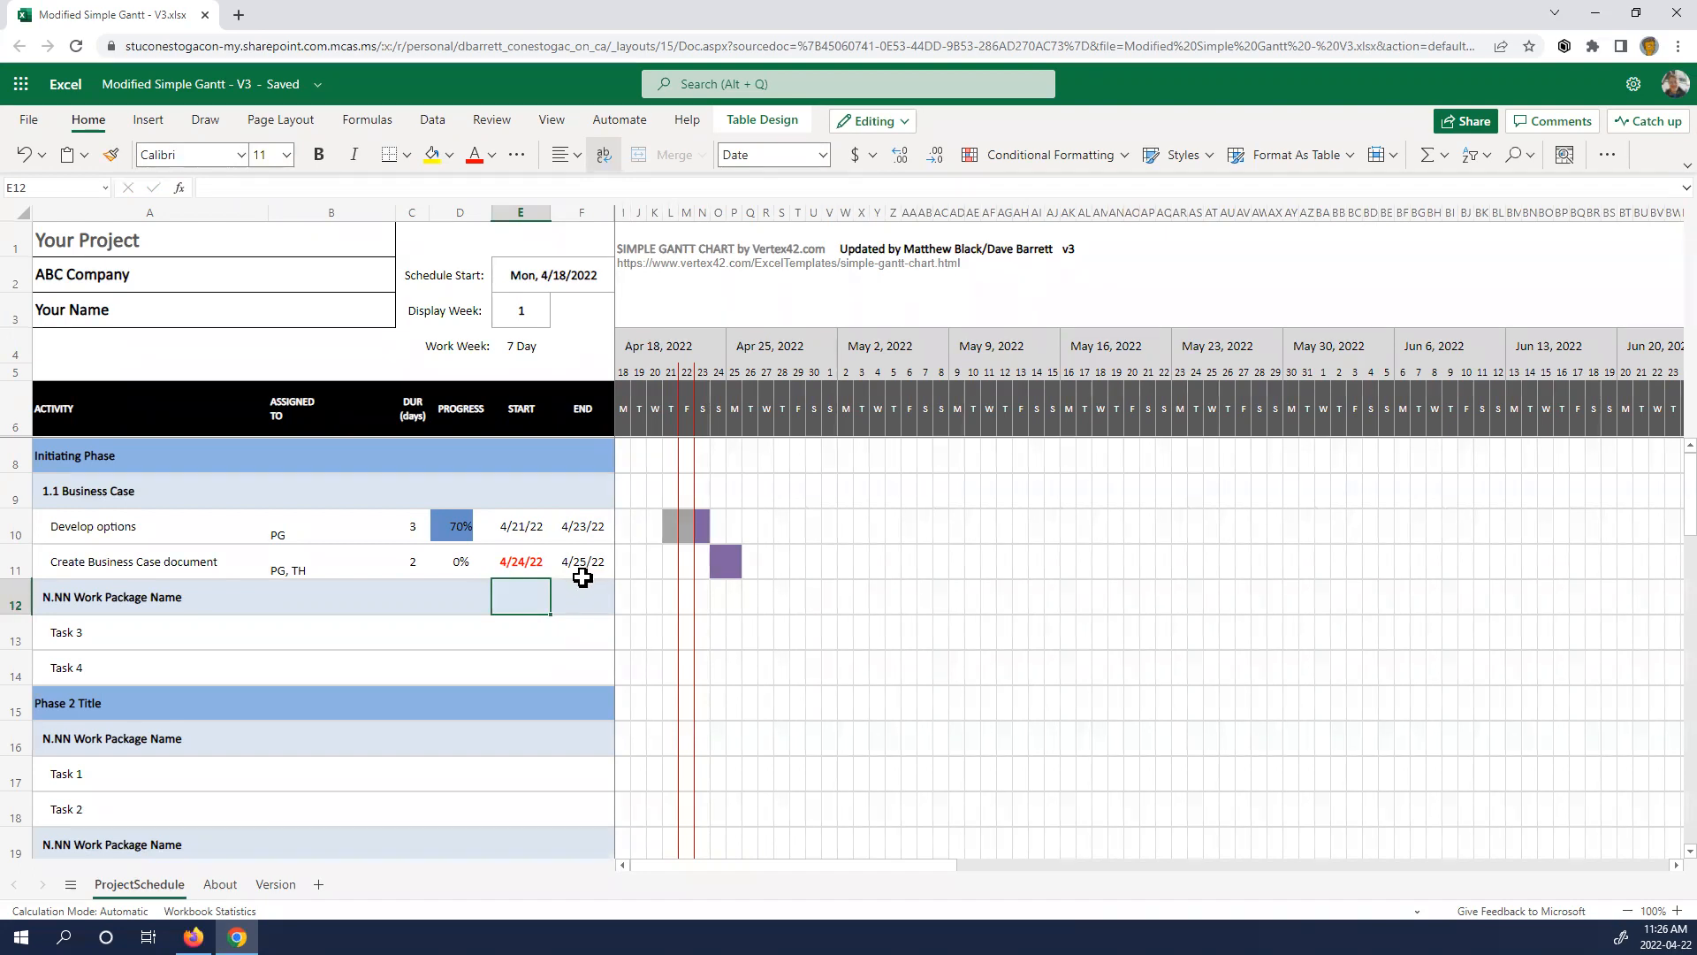
- Set the duration of the Develop options task to 4 days
drag(400, 542, 398, 549)
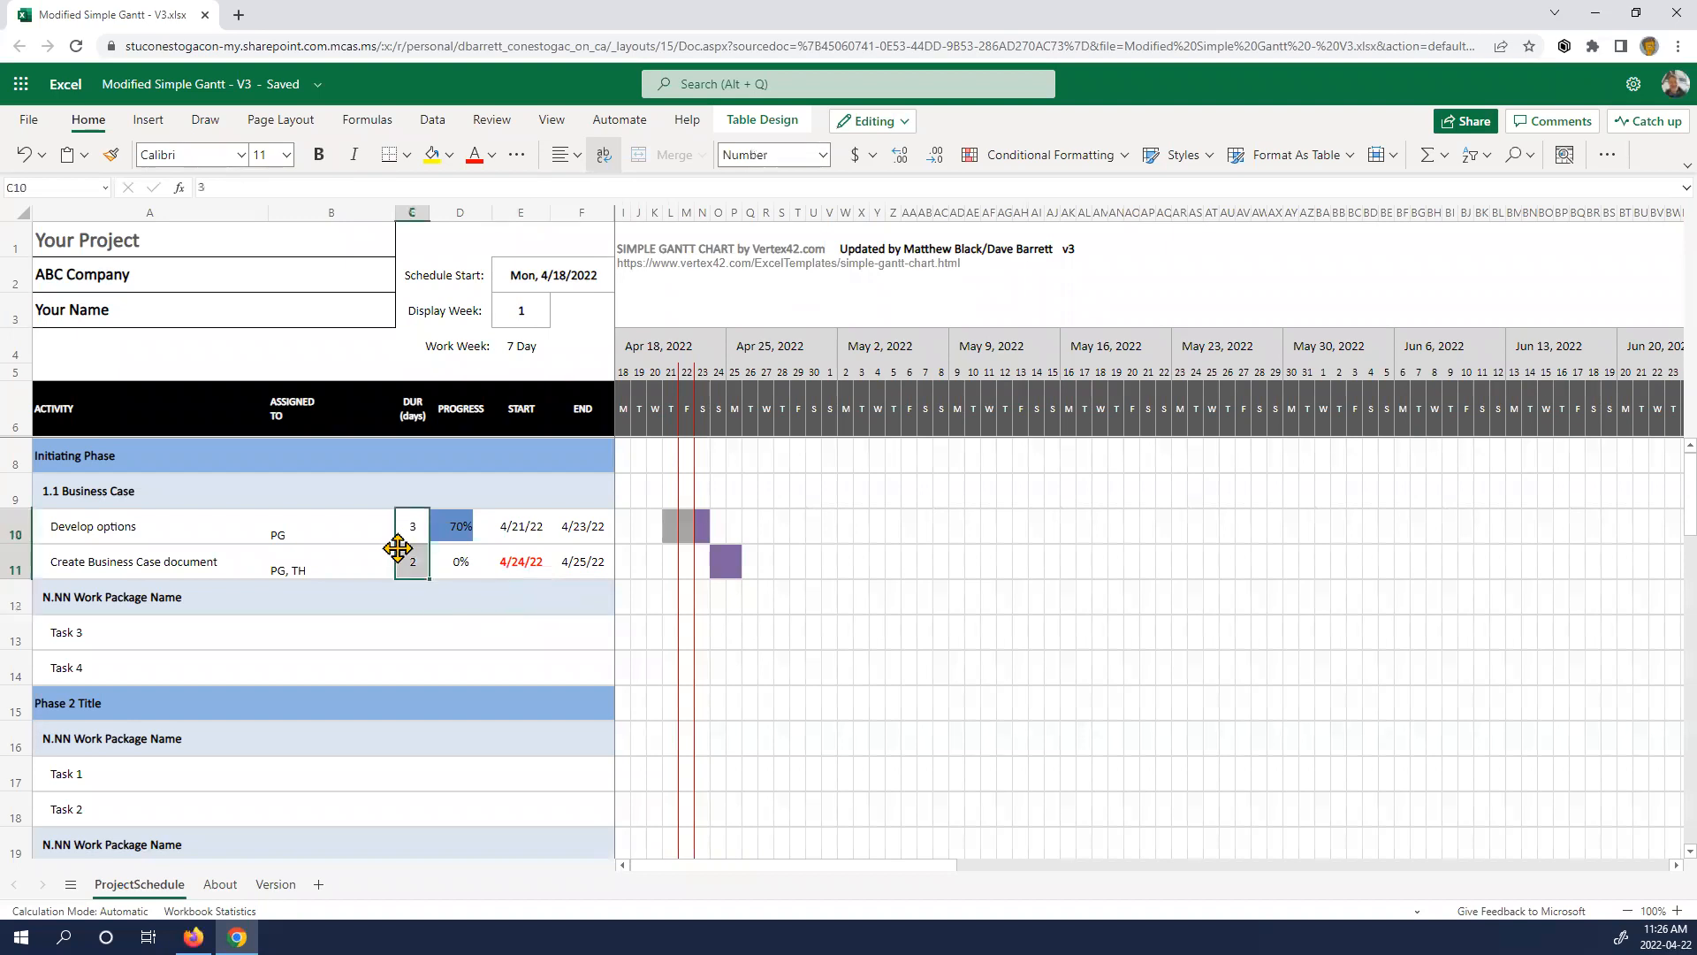
click(408, 531)
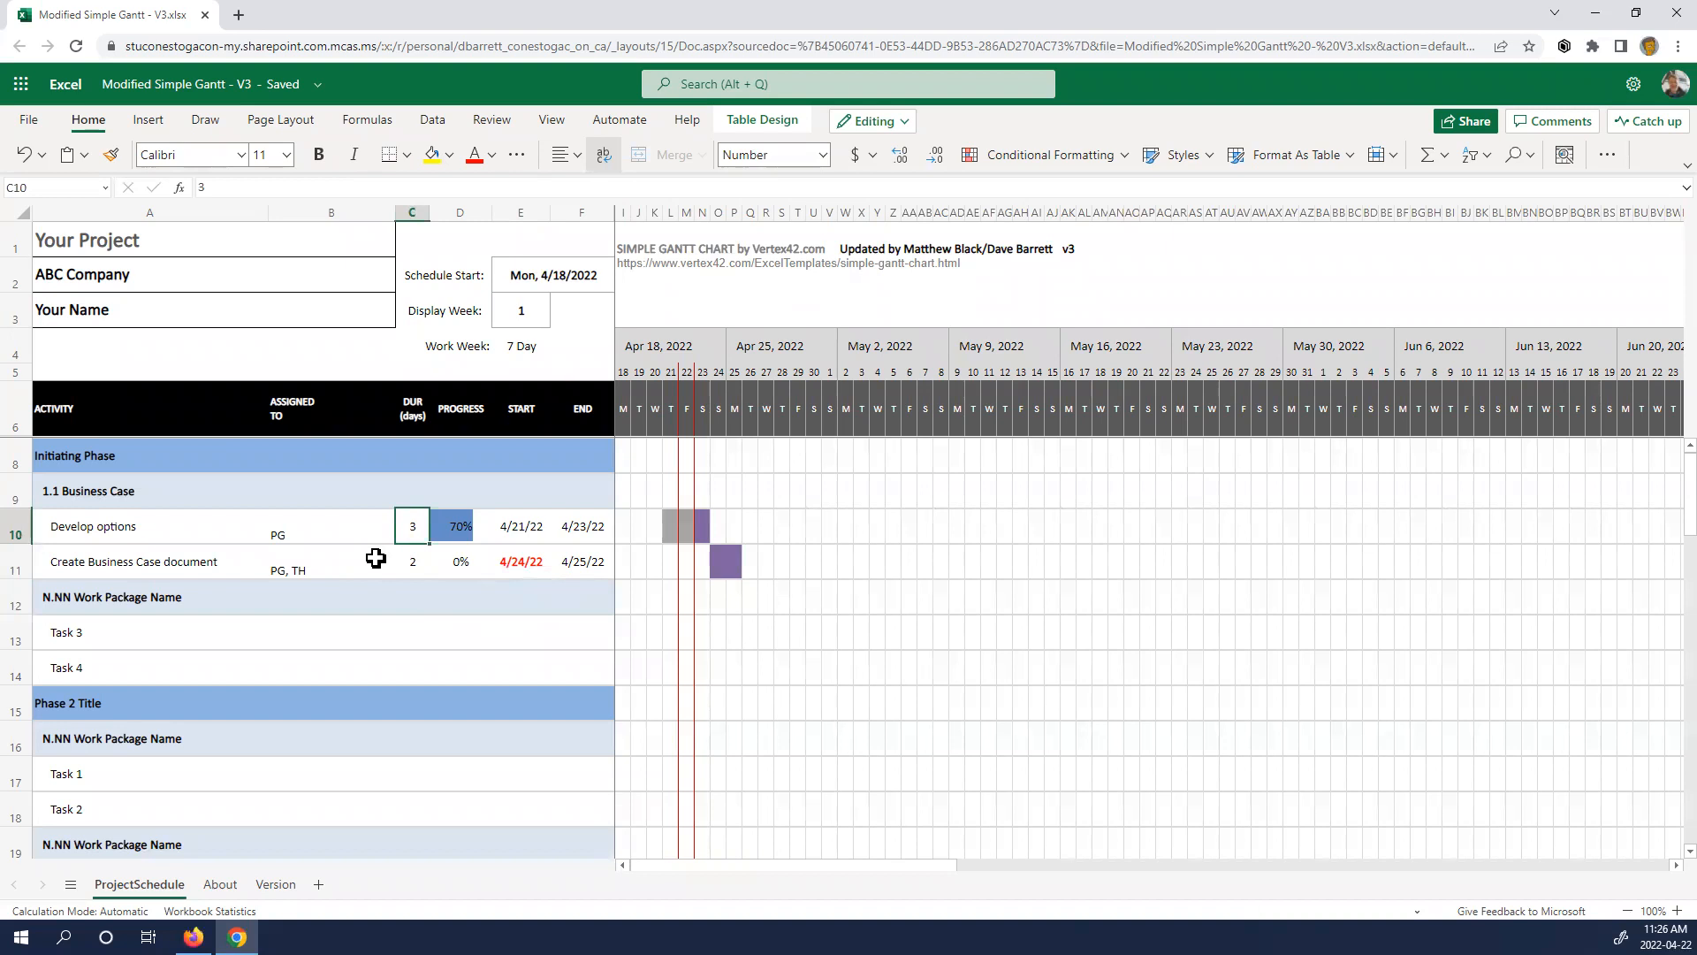
text(4)
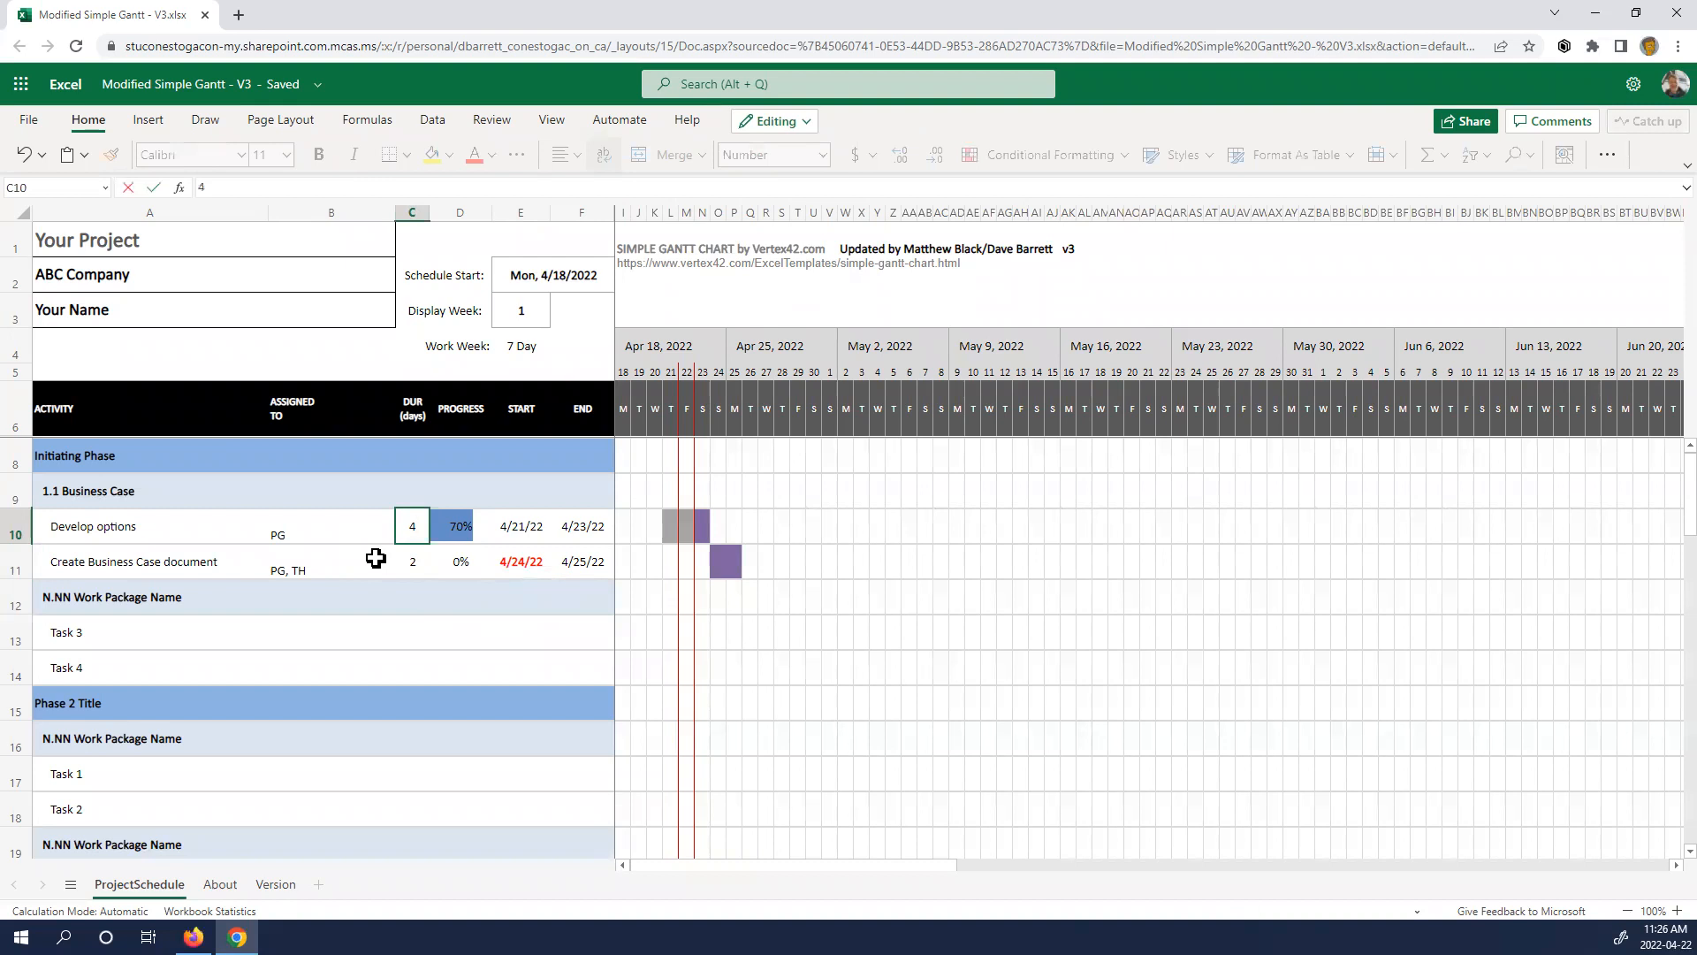
key(Return)
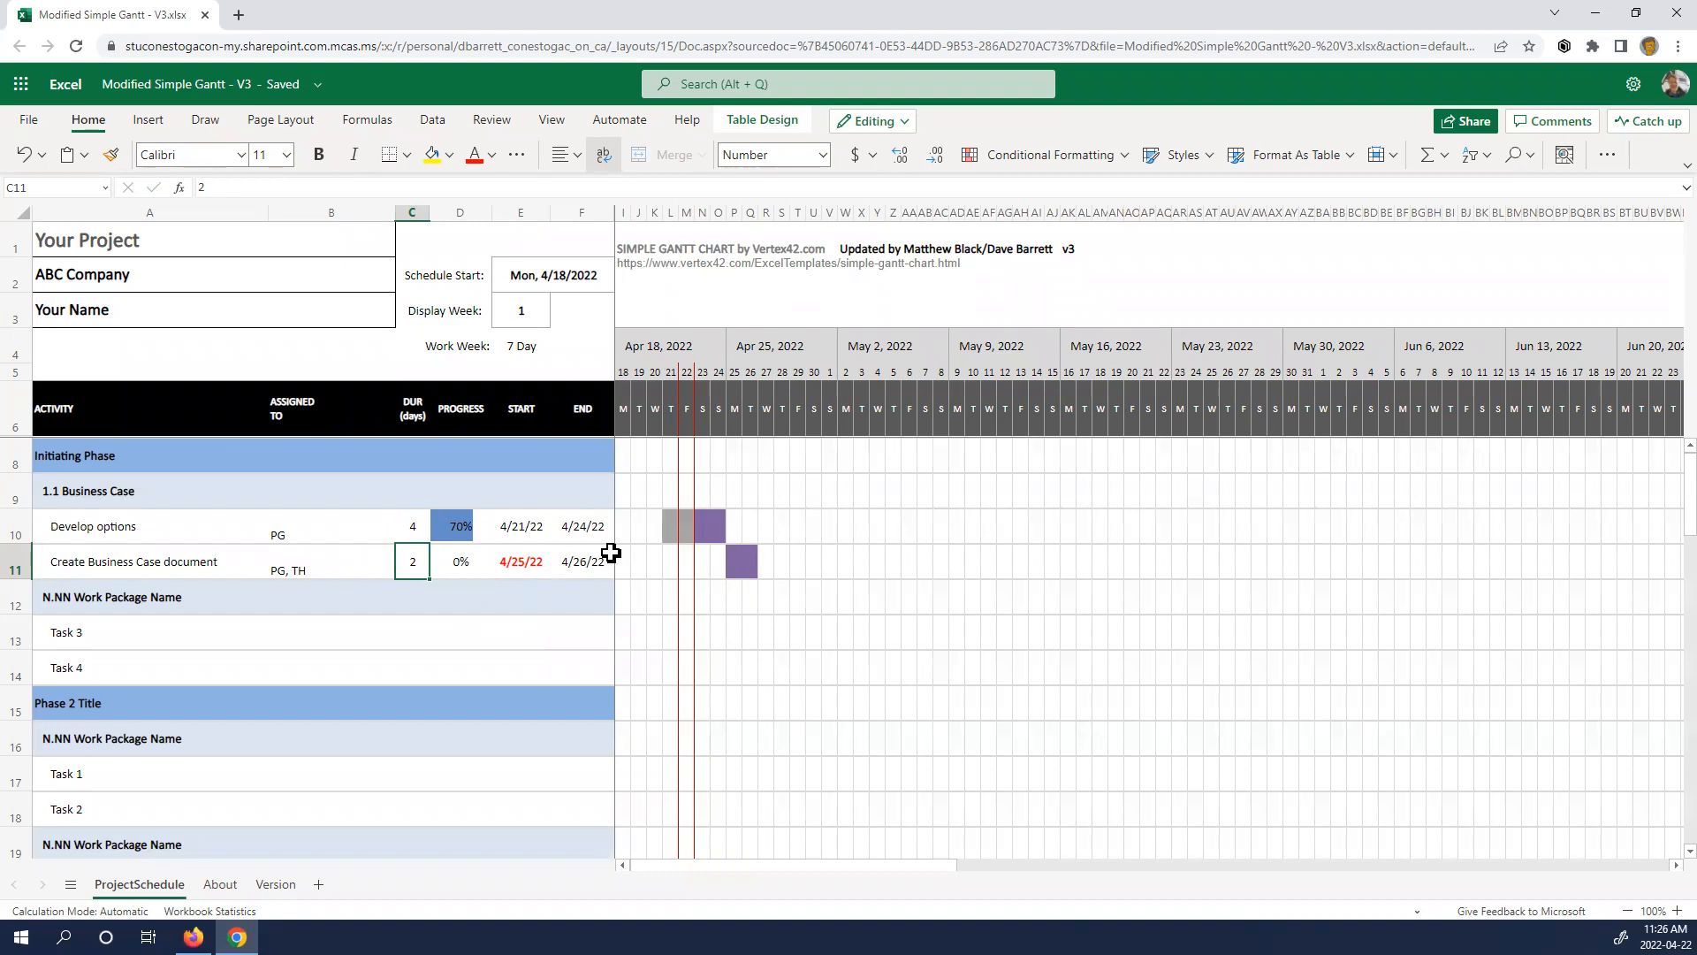
- Rename the second work package in the Initiating Phase as "1.2 Project Charter"
click(122, 600)
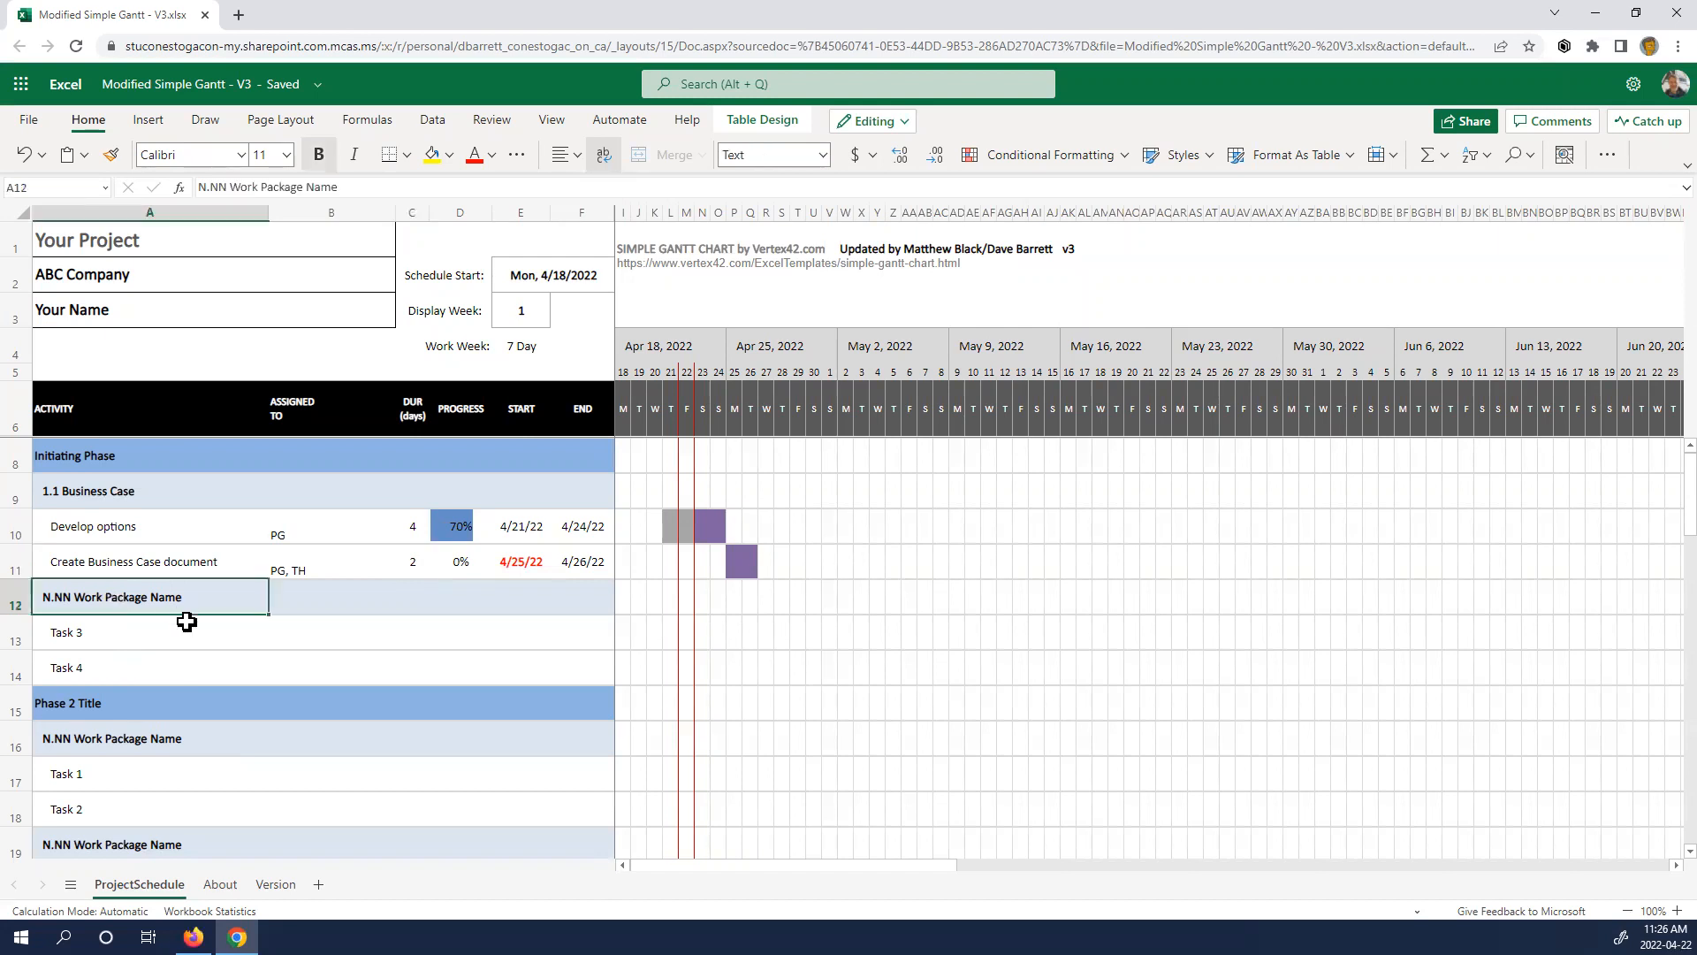
text(1)
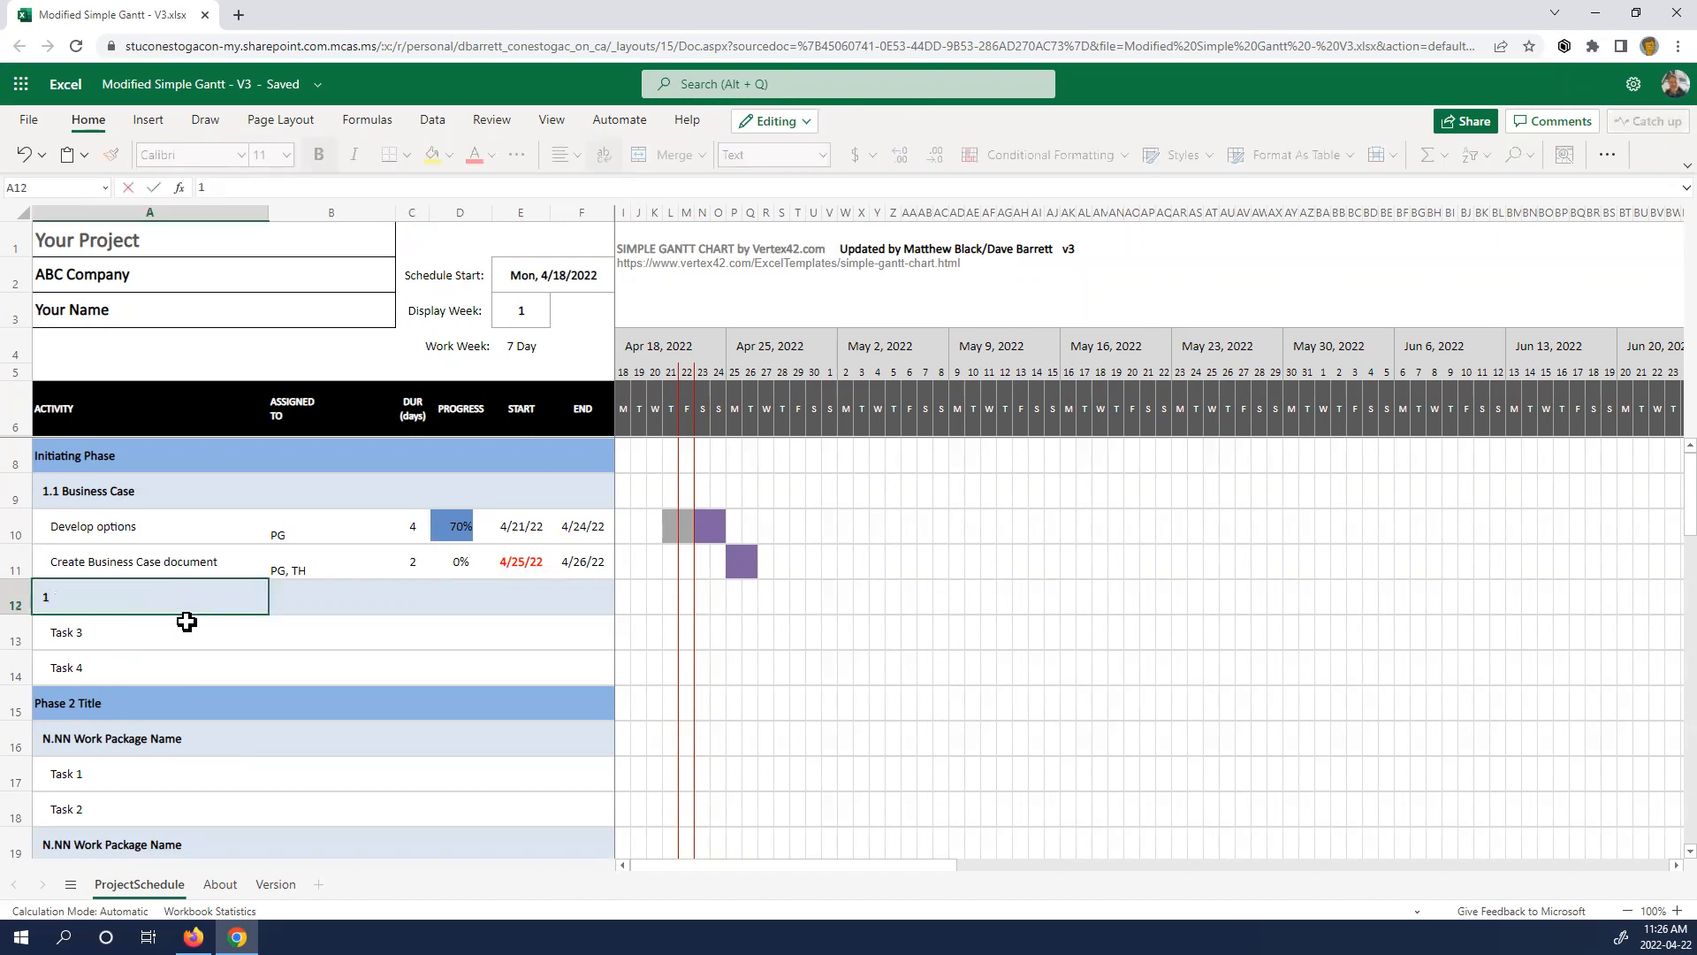
text(.2 Project Charter)
key(Return)
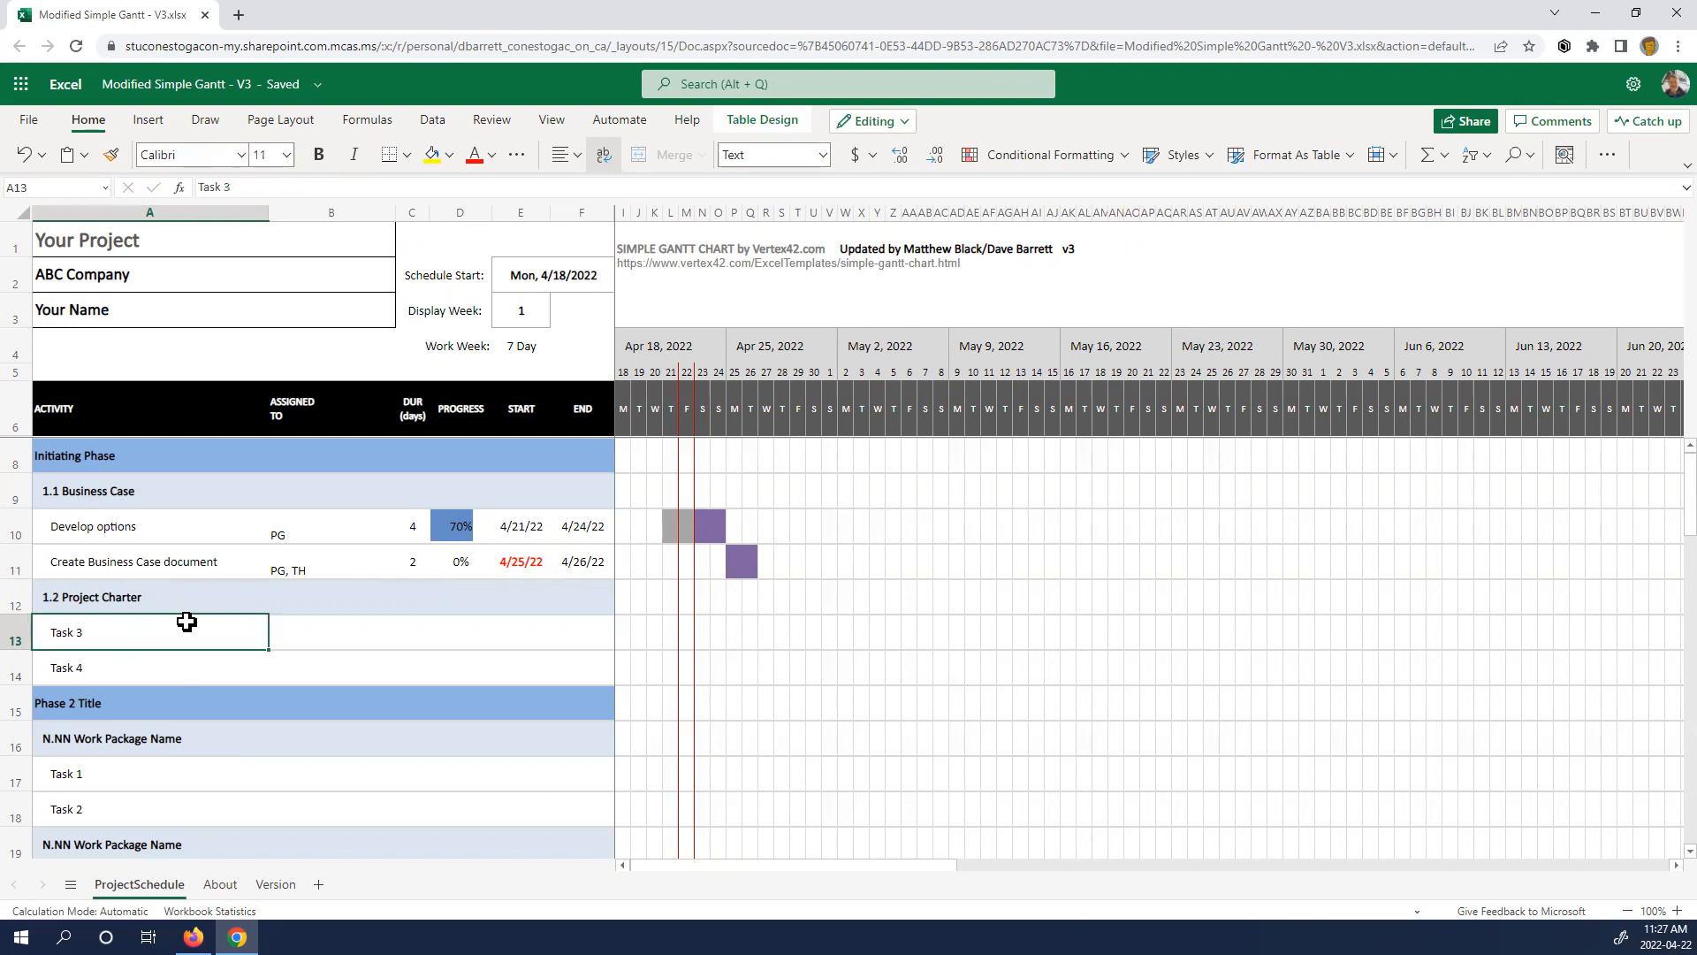
- Rename the two tasks under 1.2 Project Charter as "Interview stakeholders" and "Create Project Charter"
triple_click(187, 621)
text(Interview stakeholders)
key(Return)
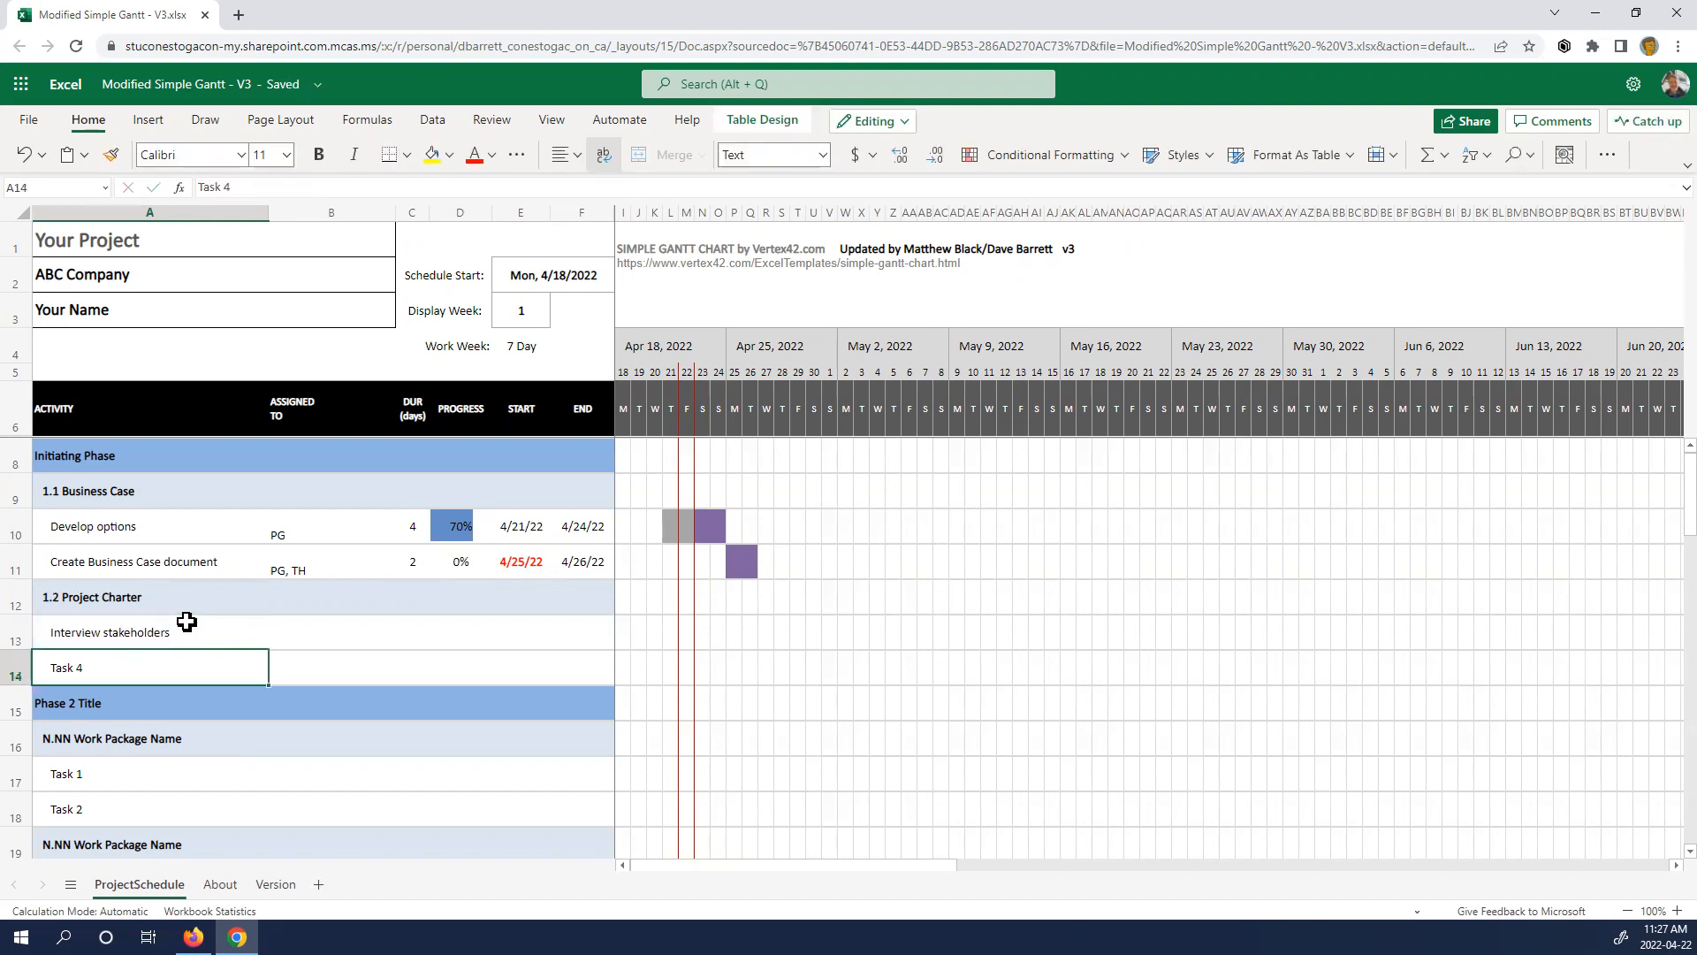
text(Create Project Charter)
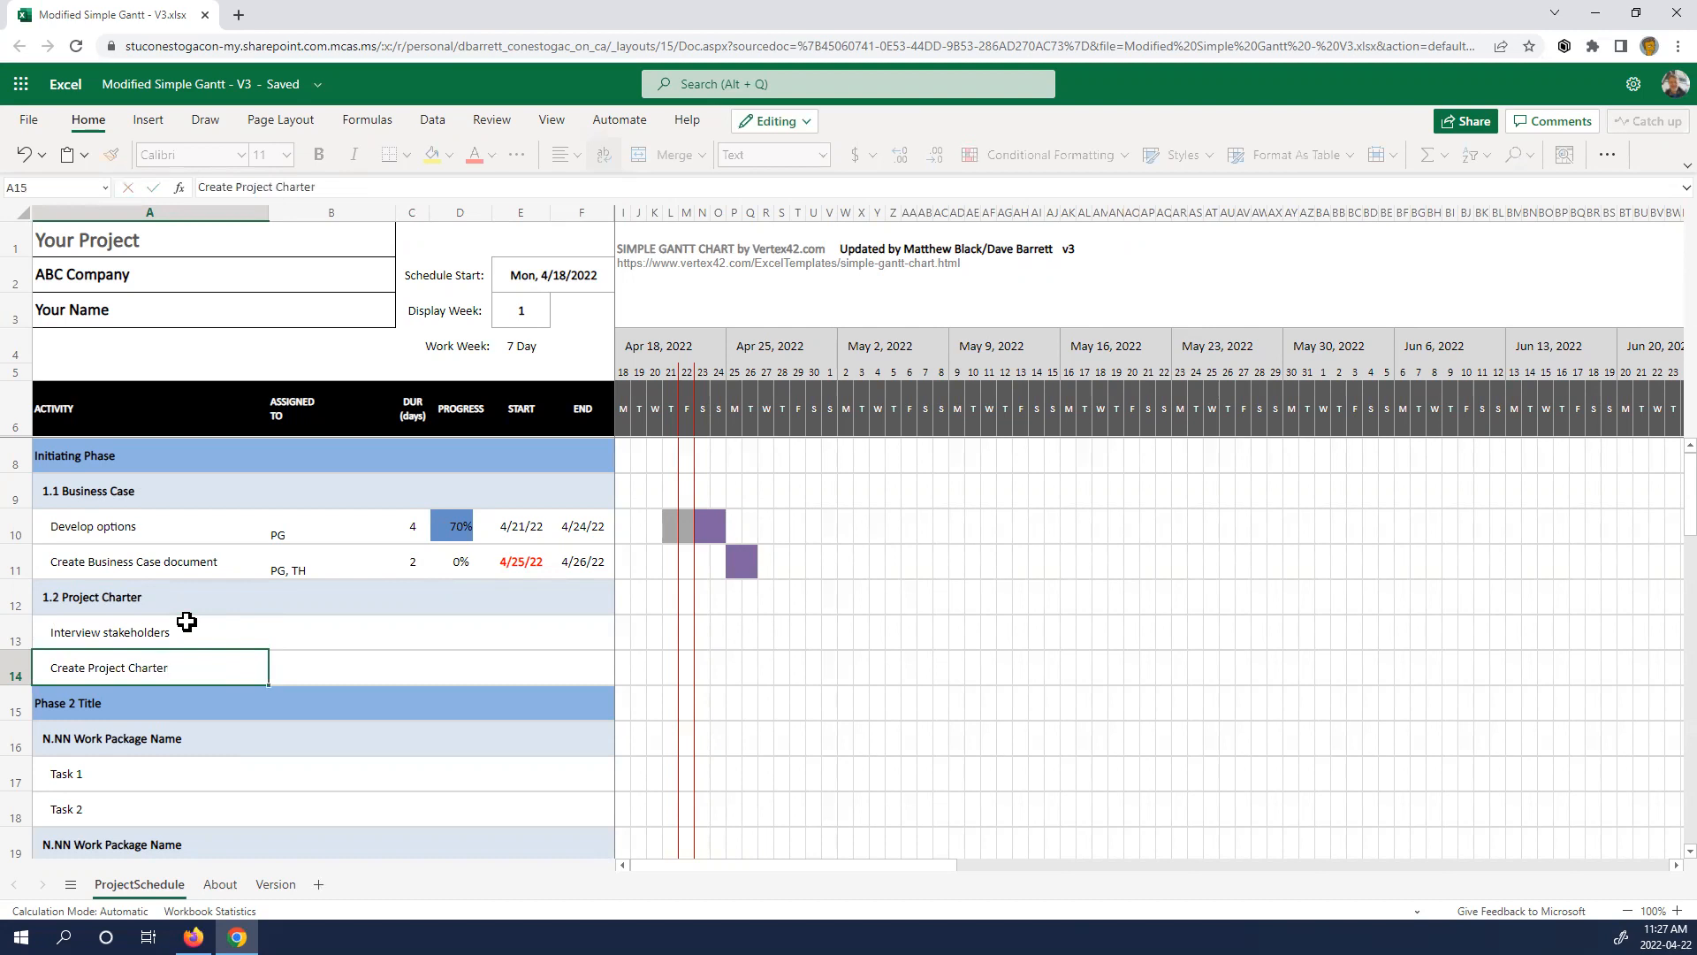
- Assign the Interview stakeholders task to "PG, TH" and the Create Project Charter task to "PG"
key(Return)
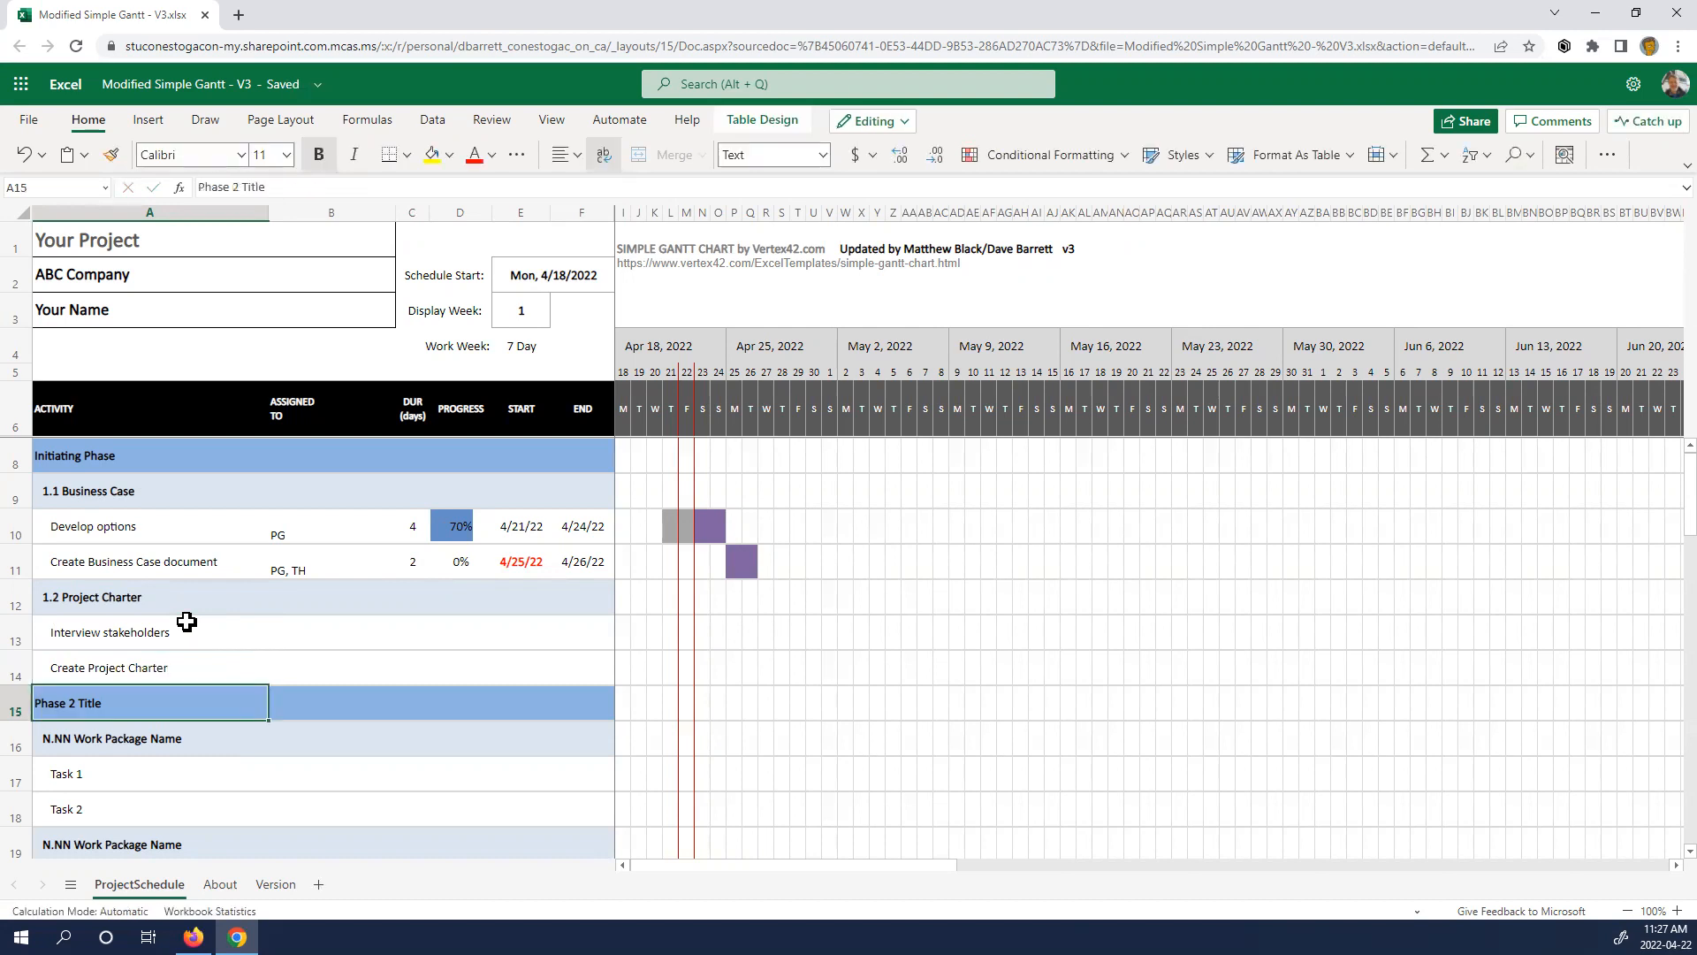
click(293, 629)
text(PG, TH)
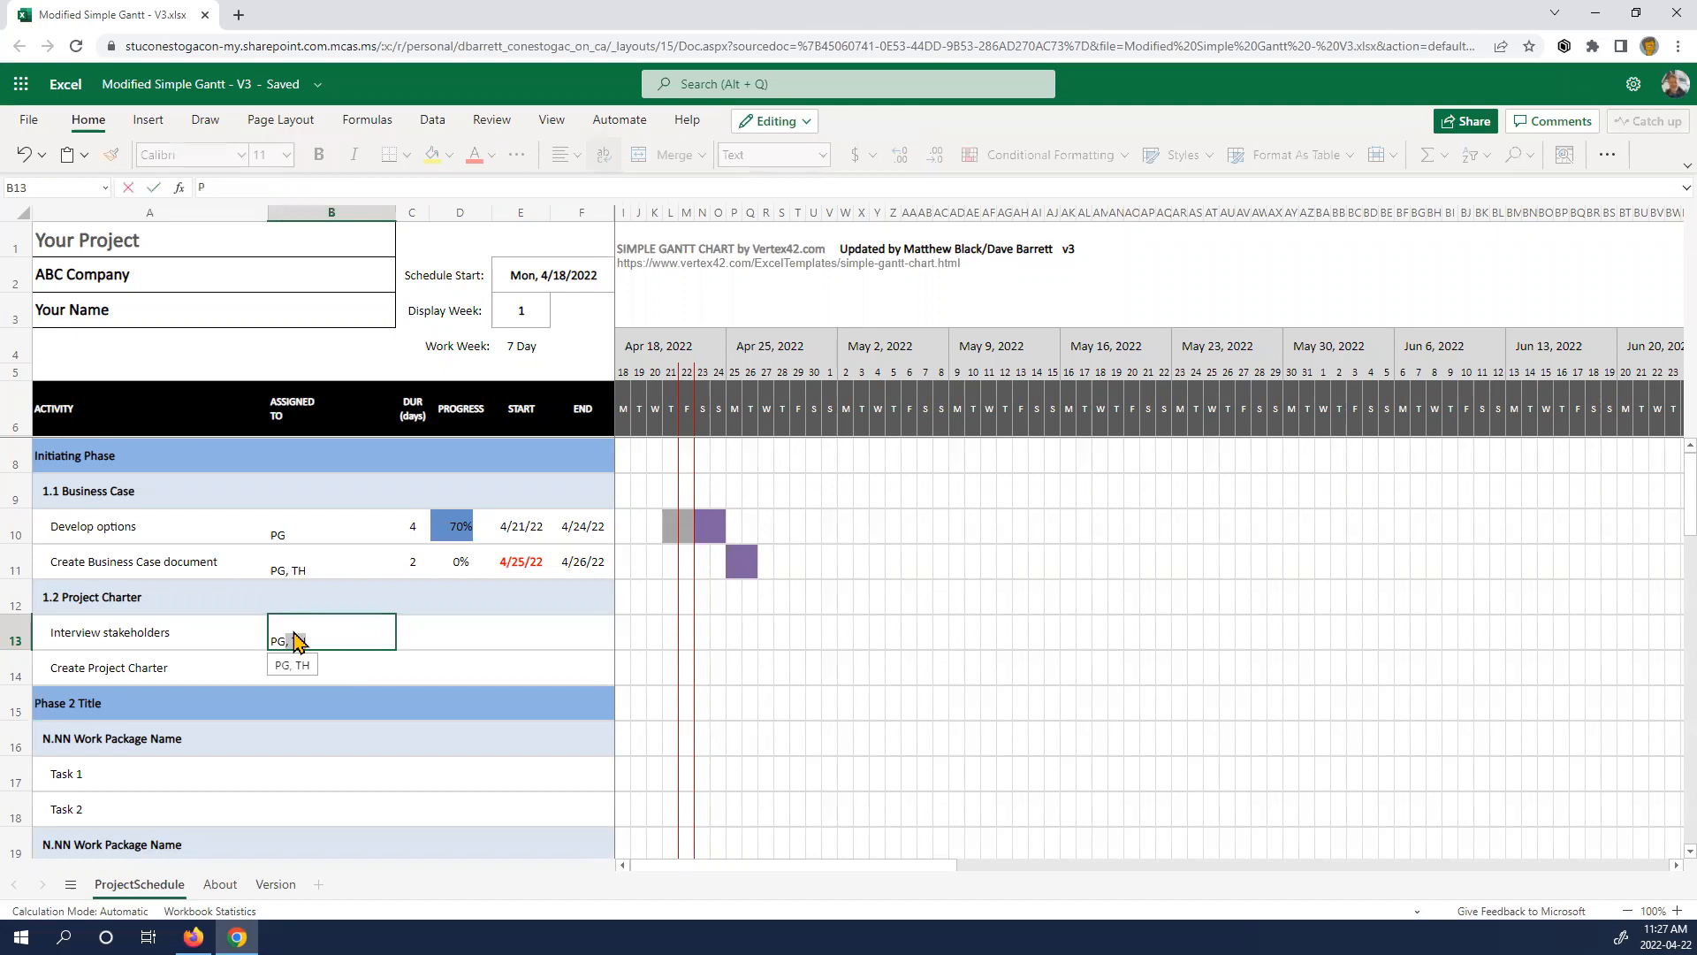
key(Return)
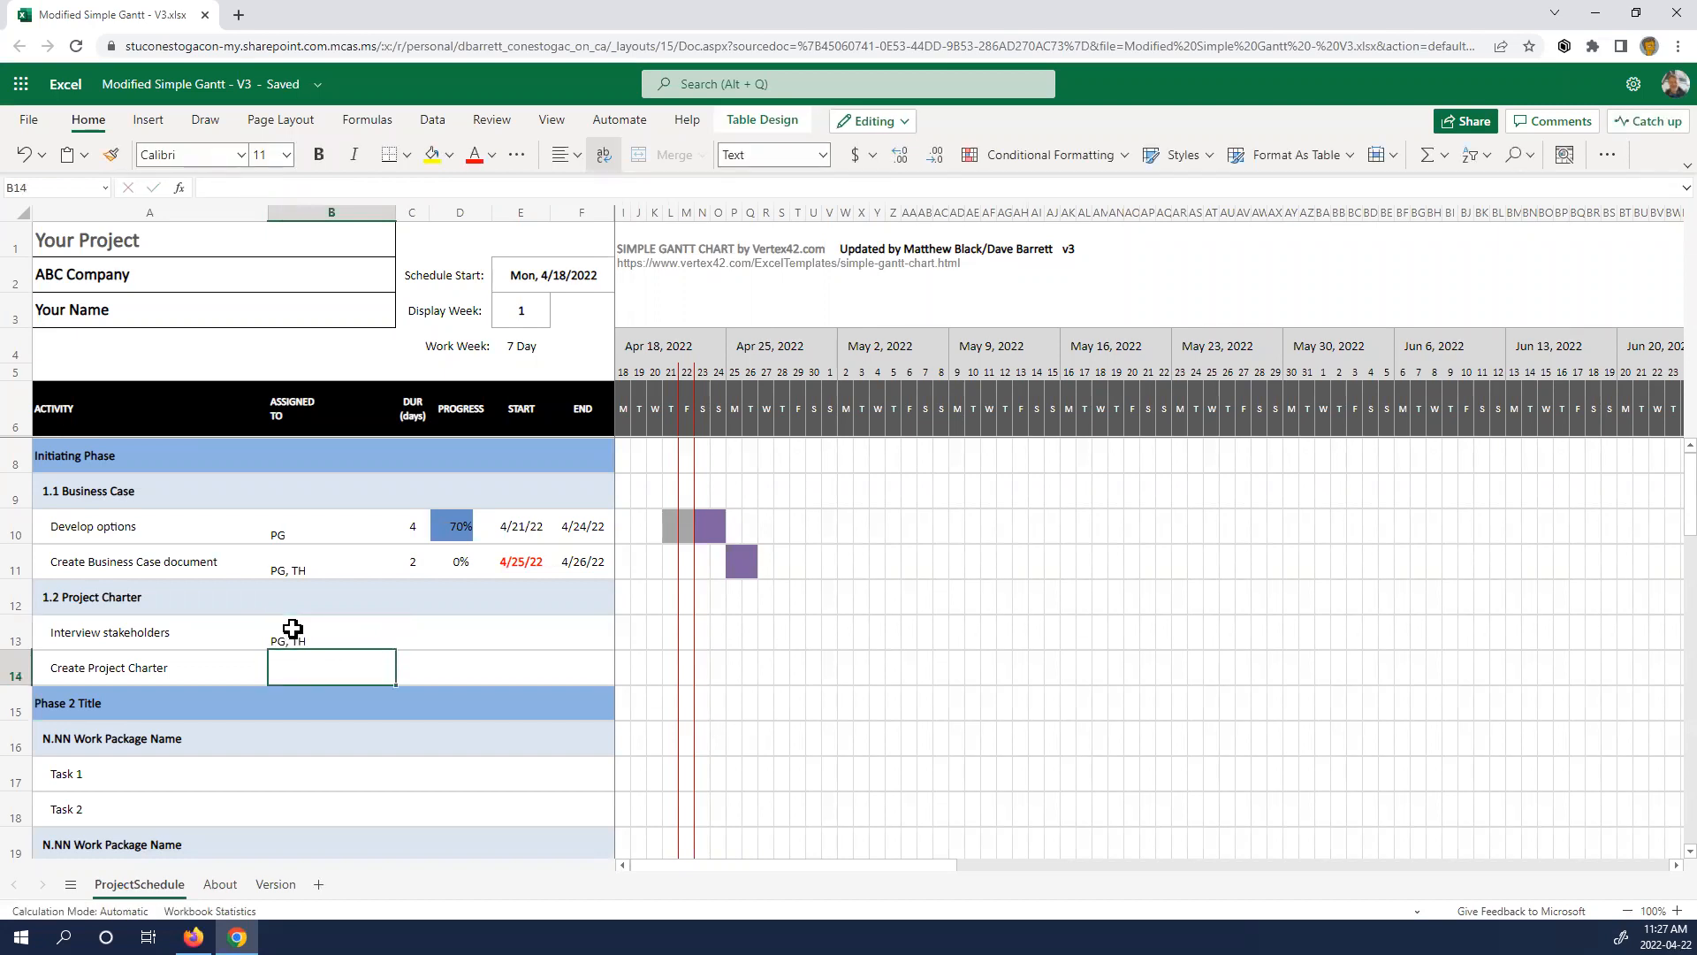
text(PG)
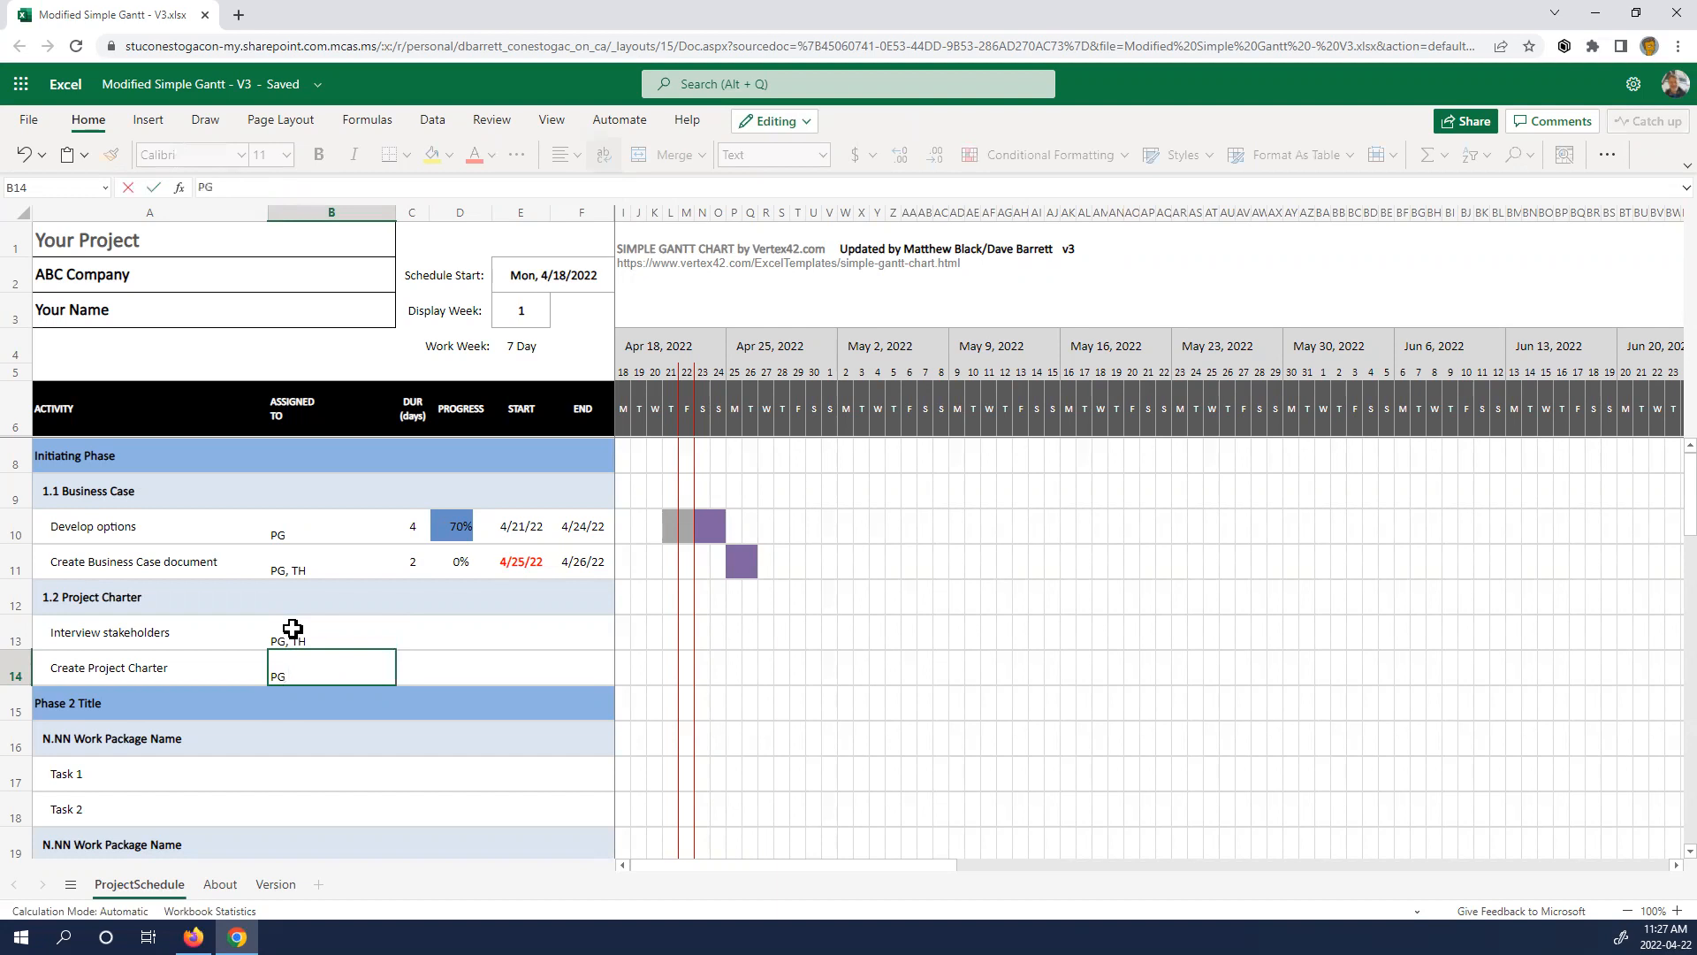
key(Return)
- Set the Interview stakeholders task's duration to 5 days and its progress to 0%
key(Up)
key(Up)
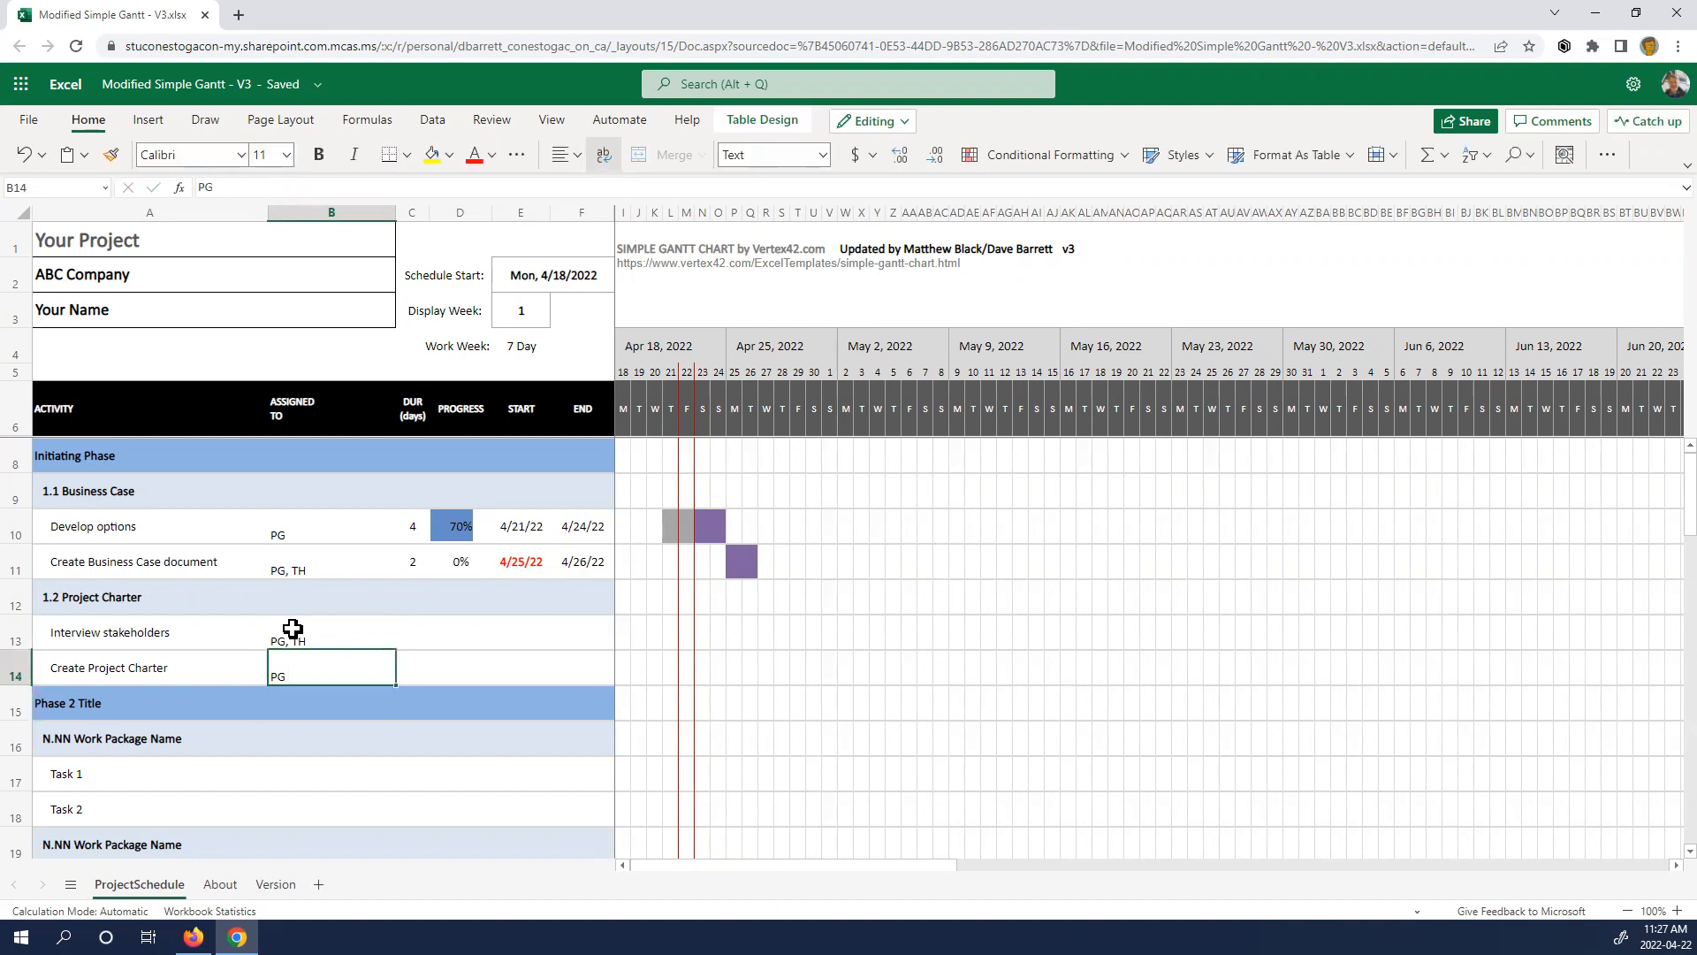
key(Right)
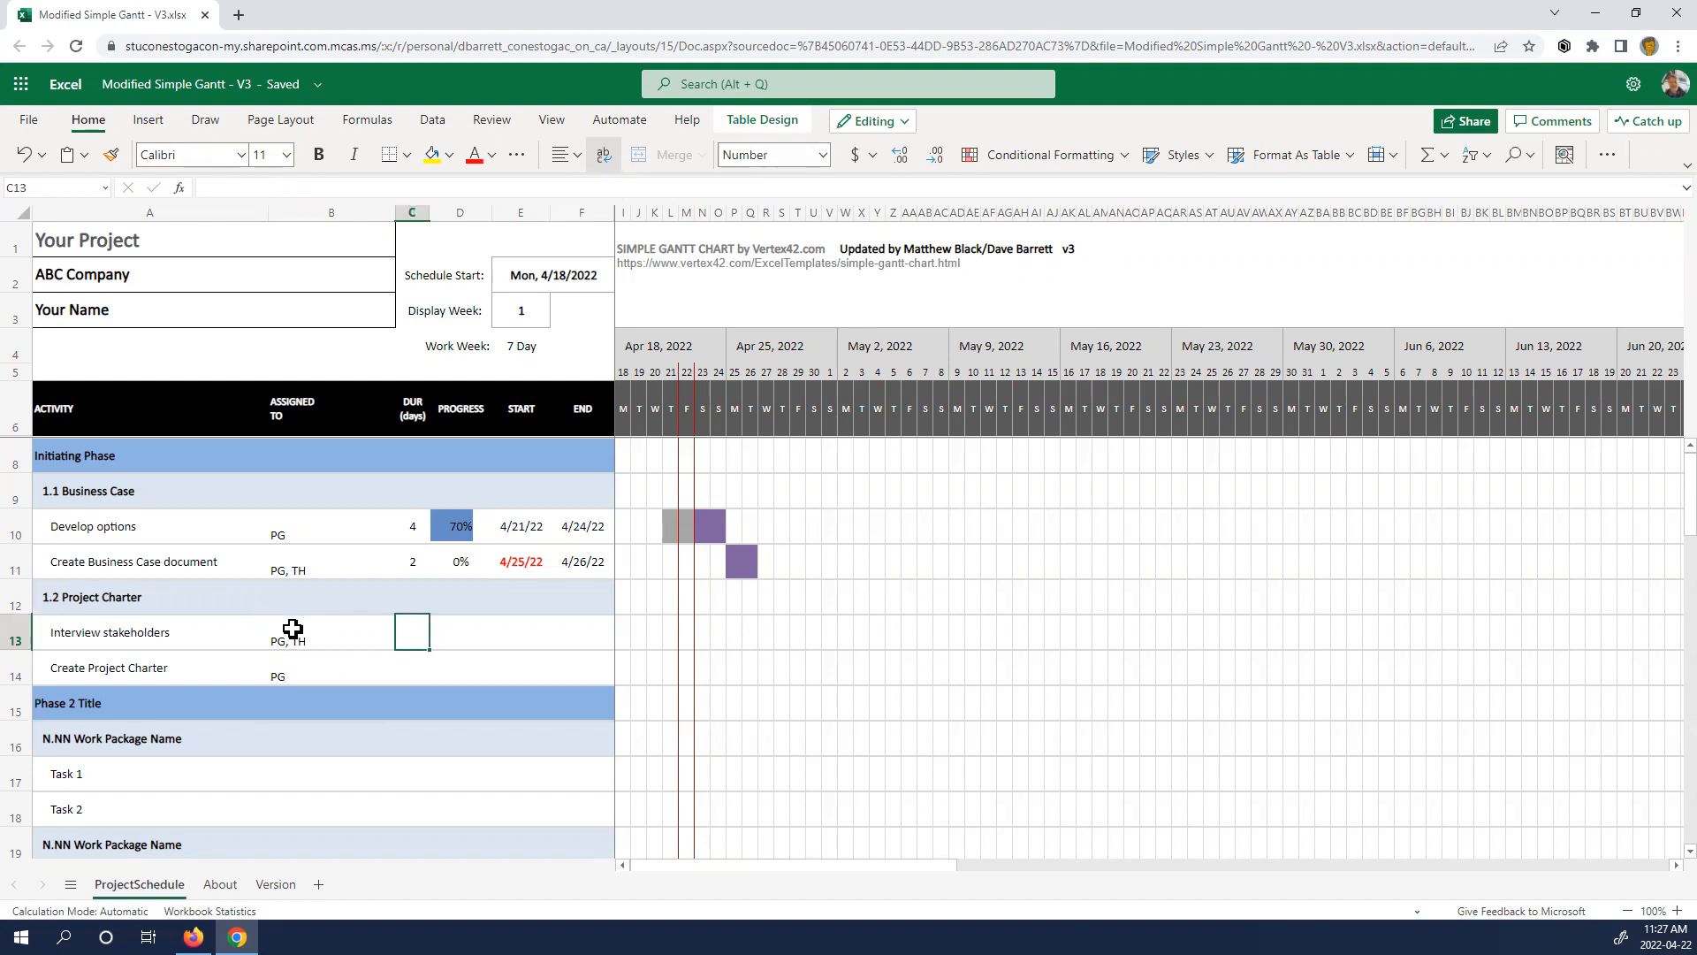
text(5)
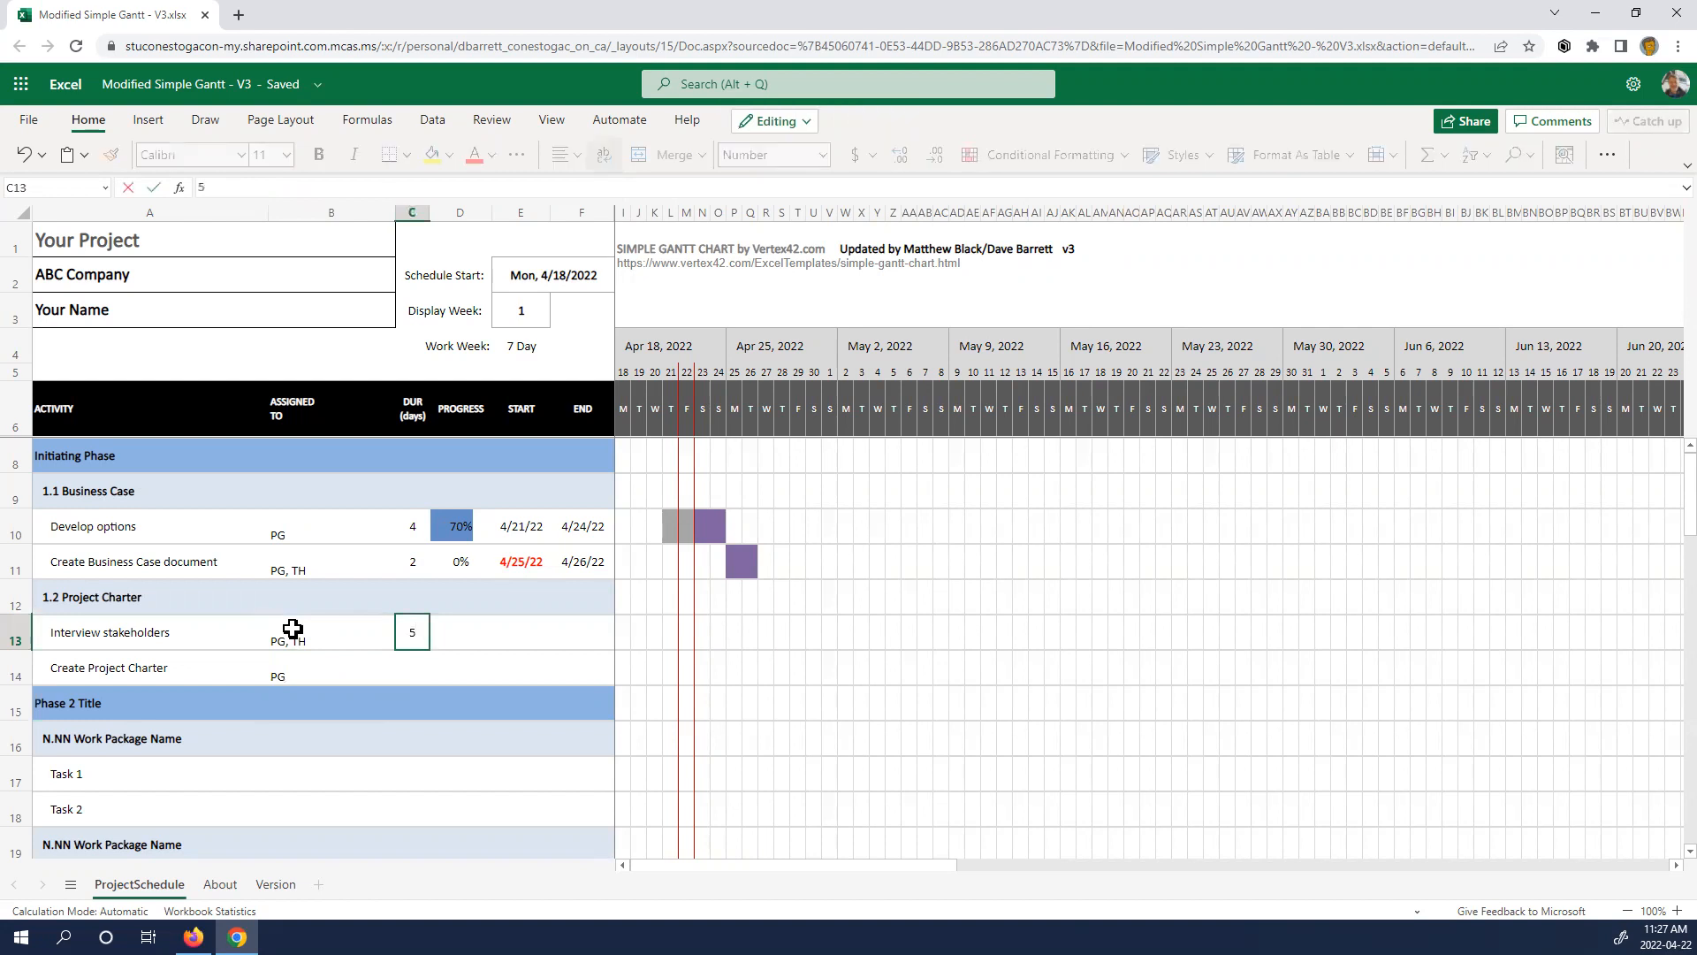
key(Tab)
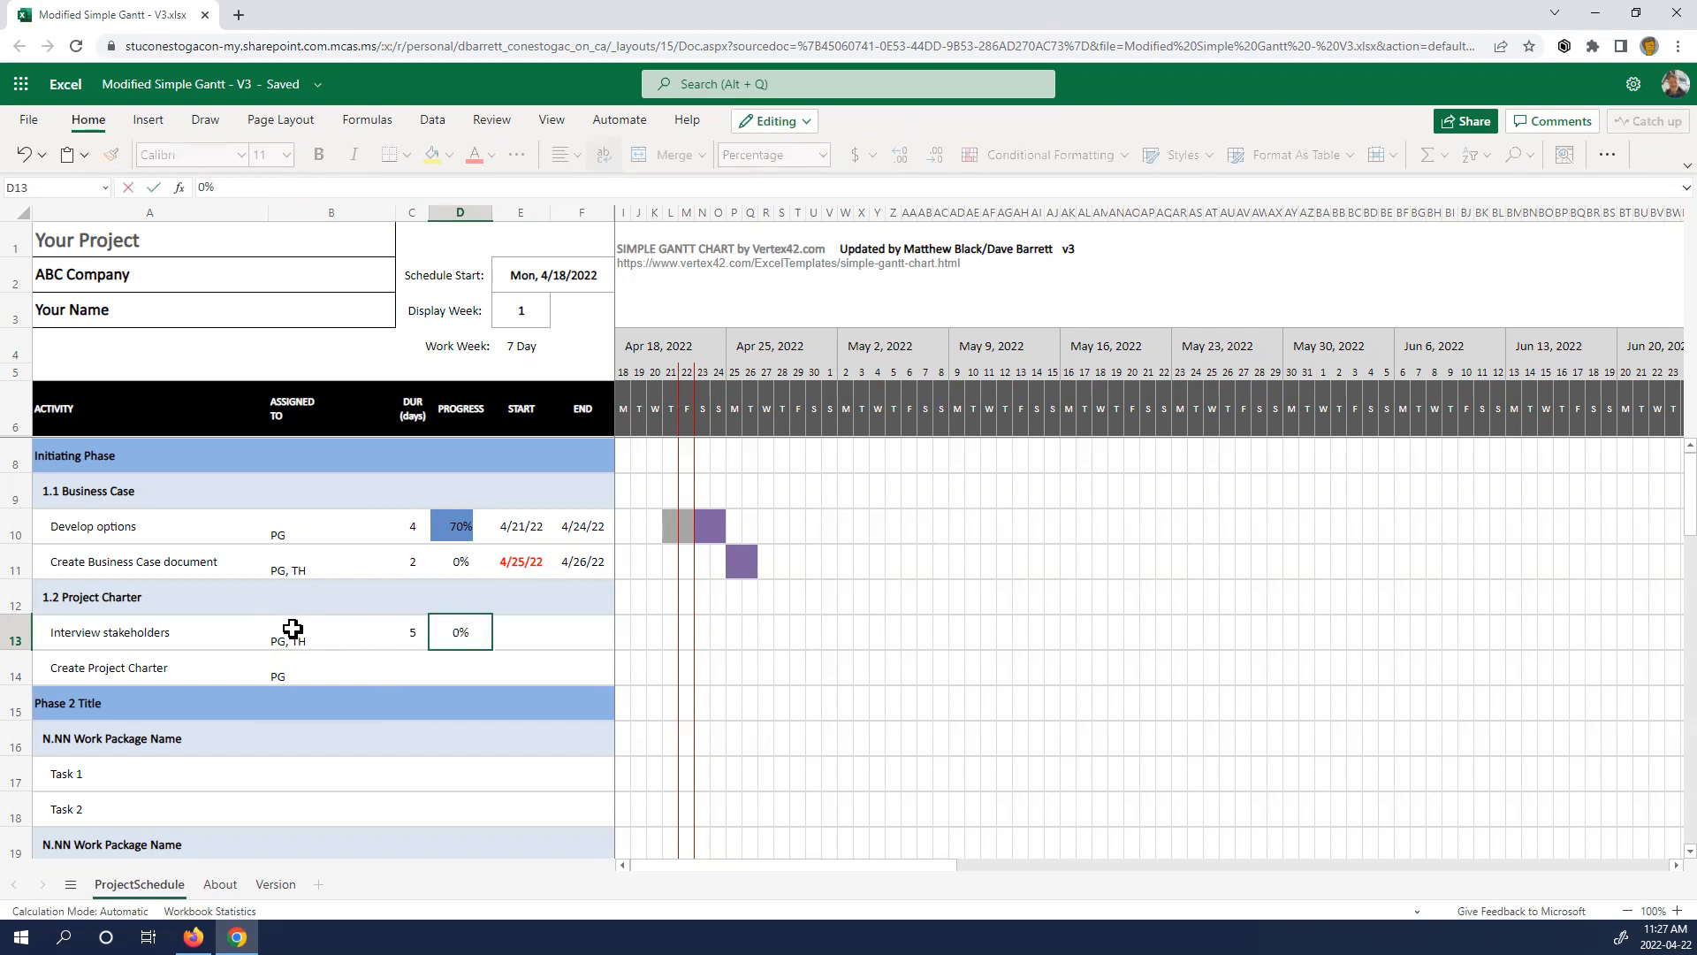
key(Tab)
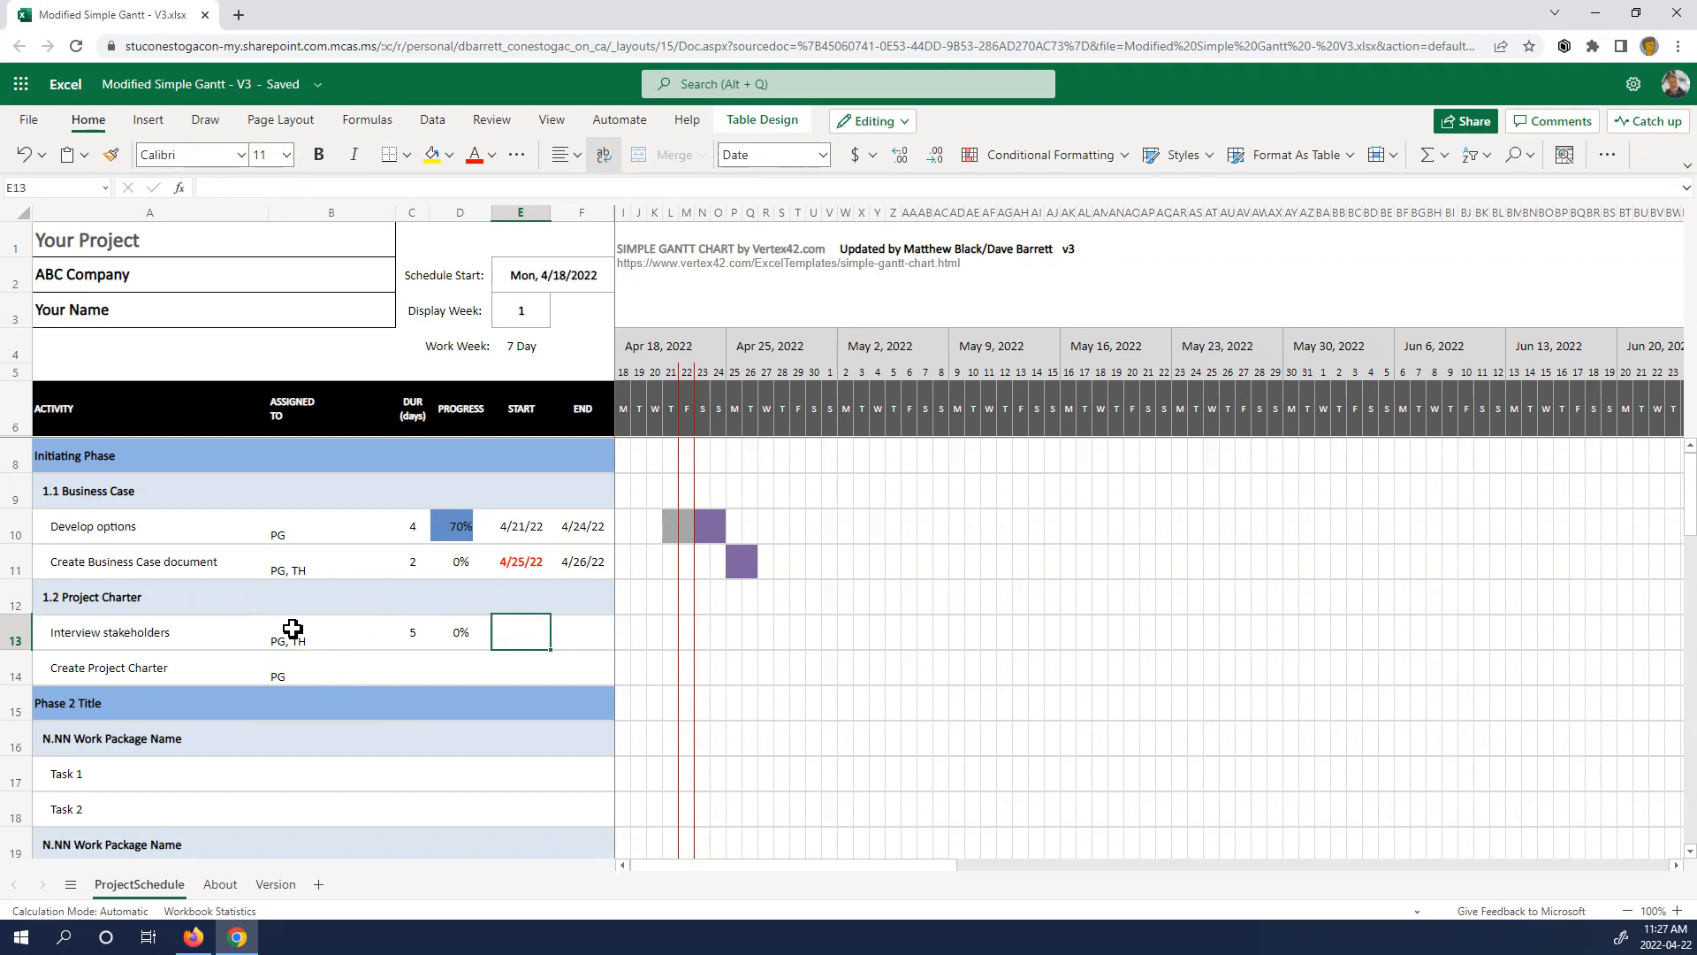
- Link the Interview stakeholders start date to the end date of Create Business Case document with the formula =F11
text(=)
click(588, 561)
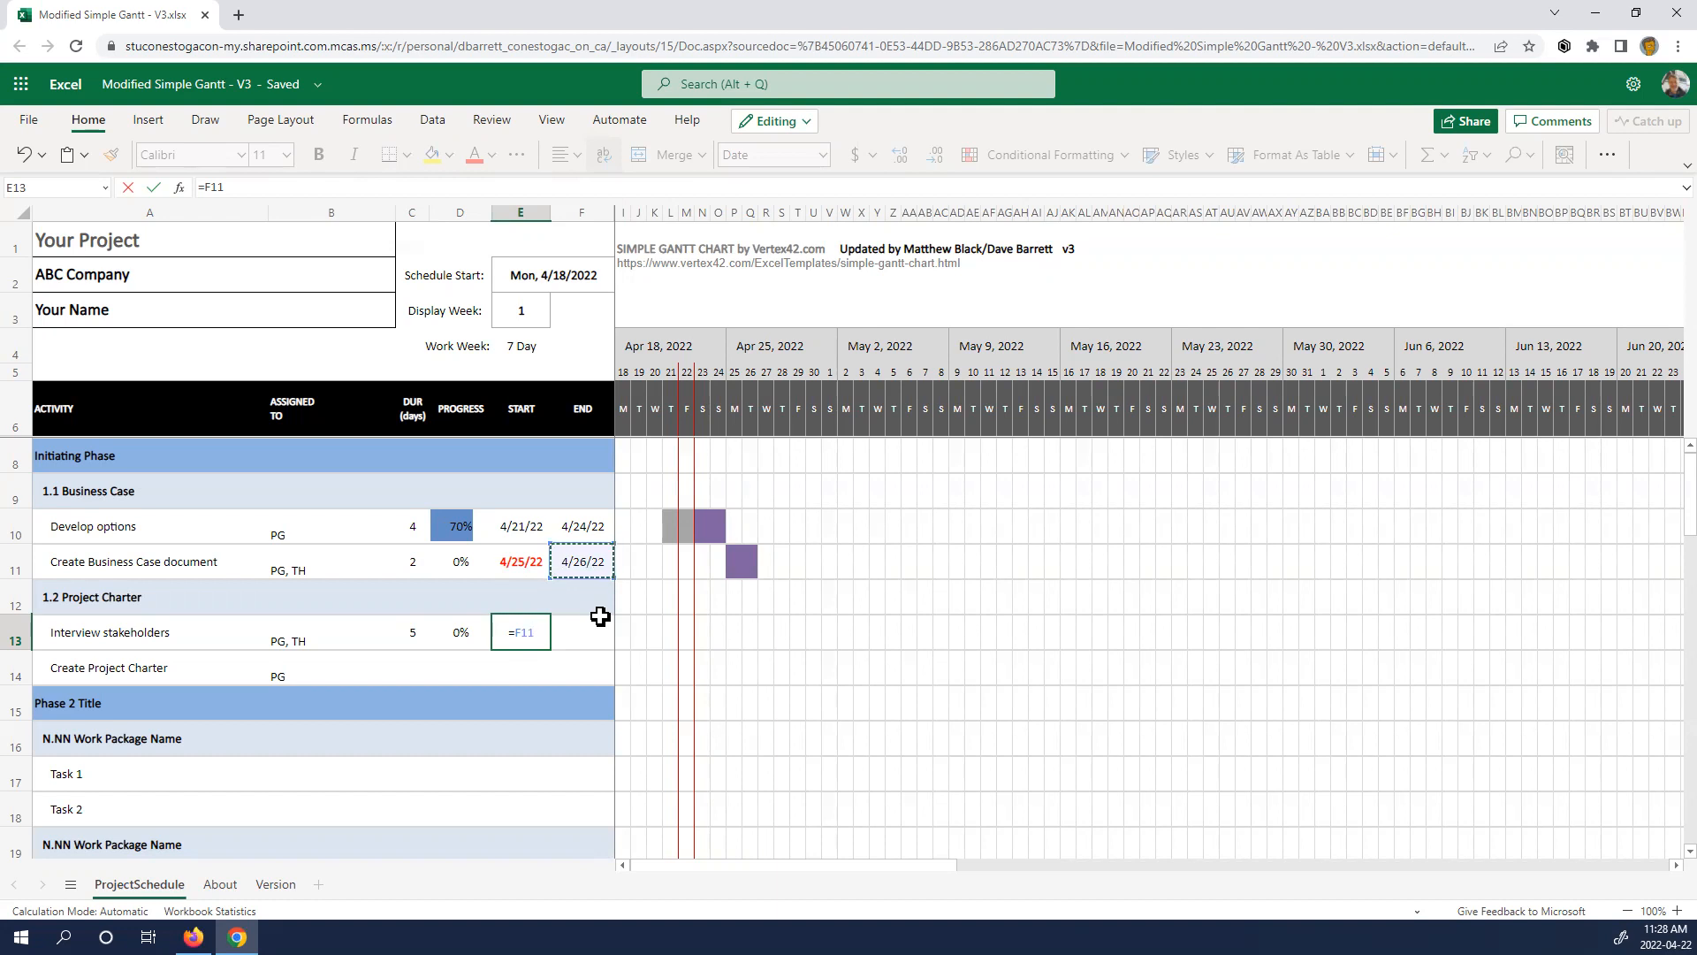
key(Return)
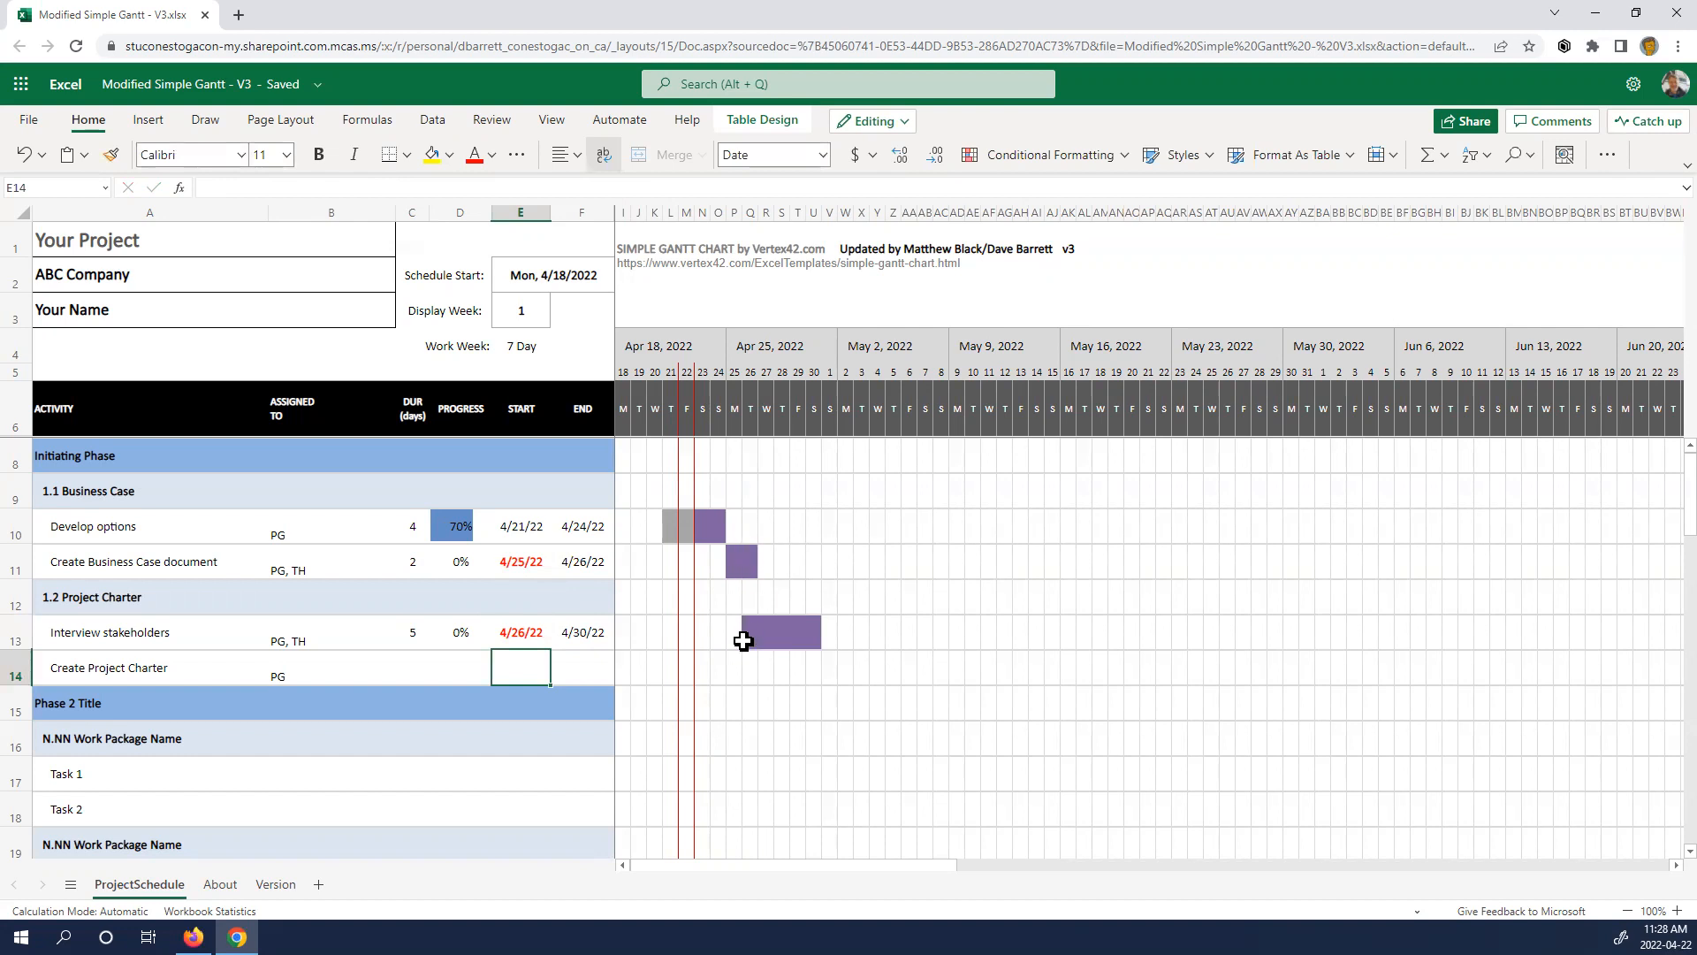
- Extend the Interview stakeholders start date formula to =F11+2
click(519, 635)
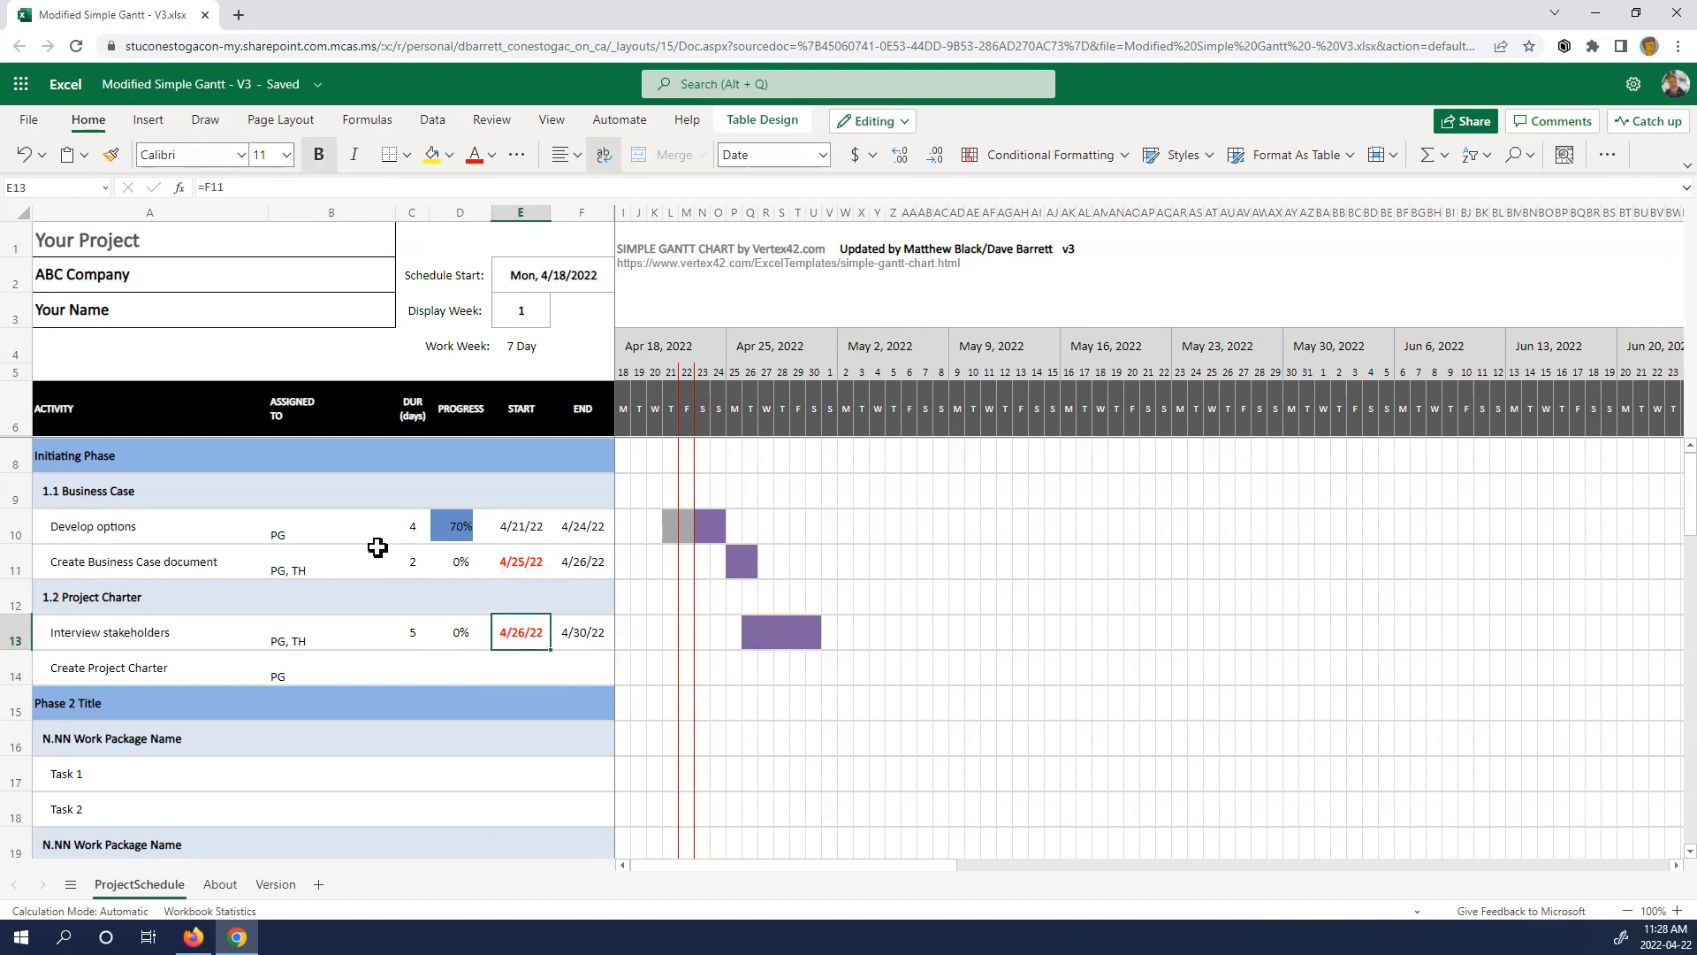
double_click(529, 634)
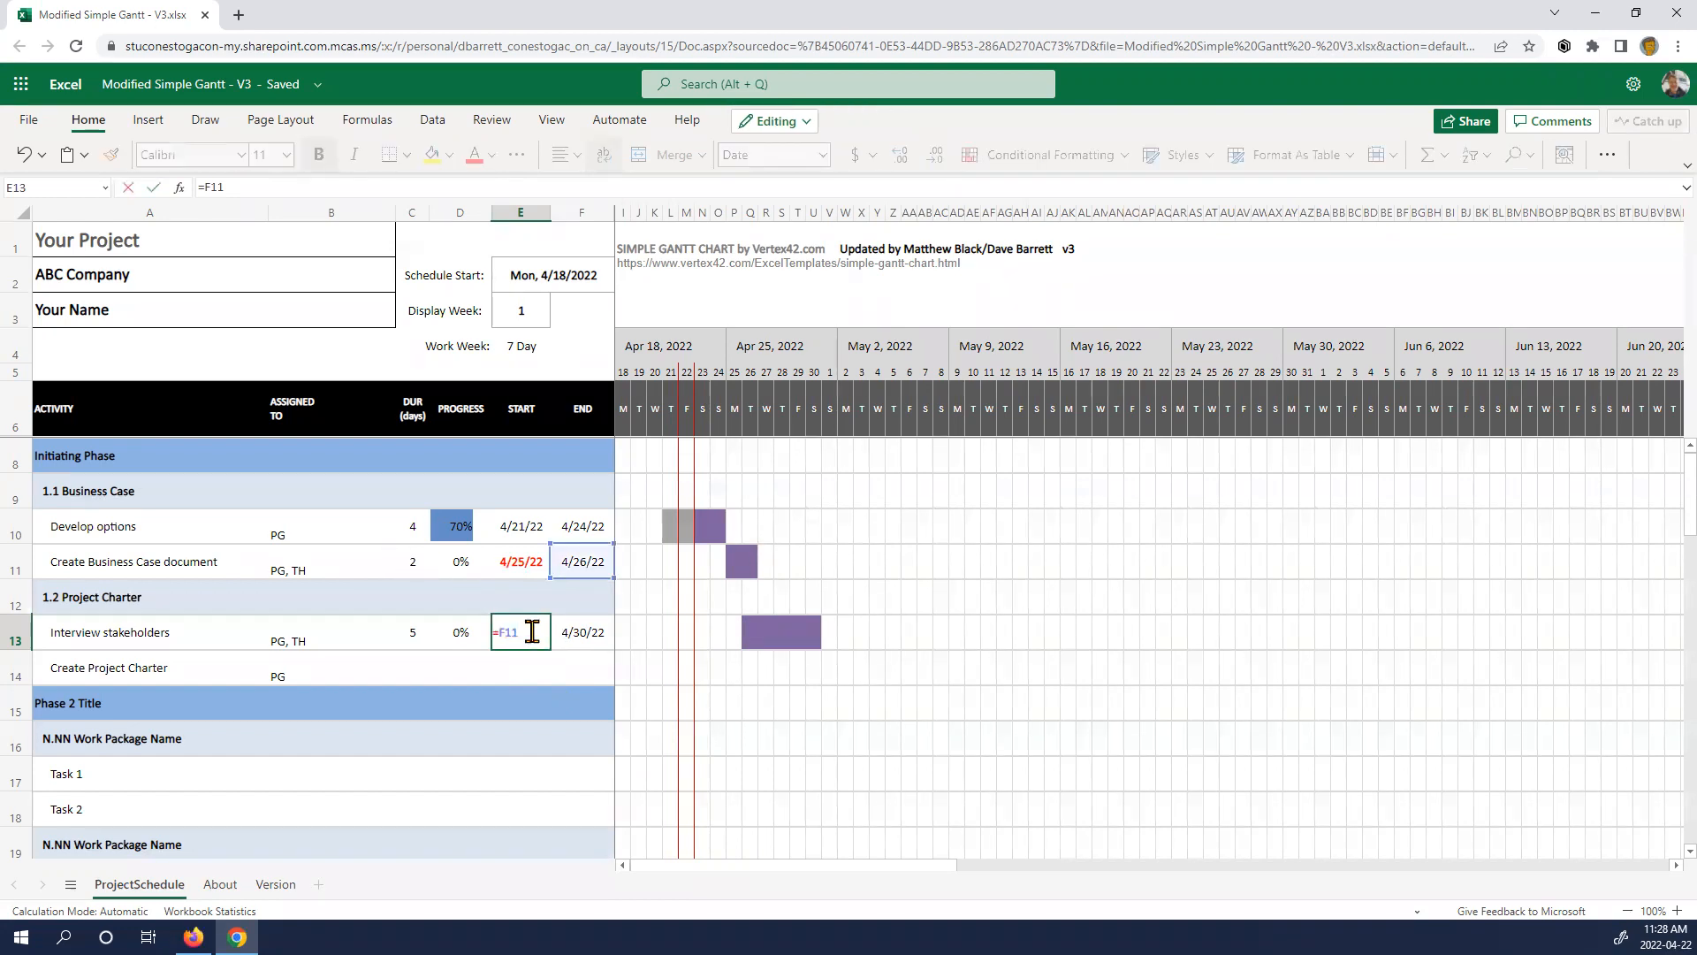
text(+2)
key(Return)
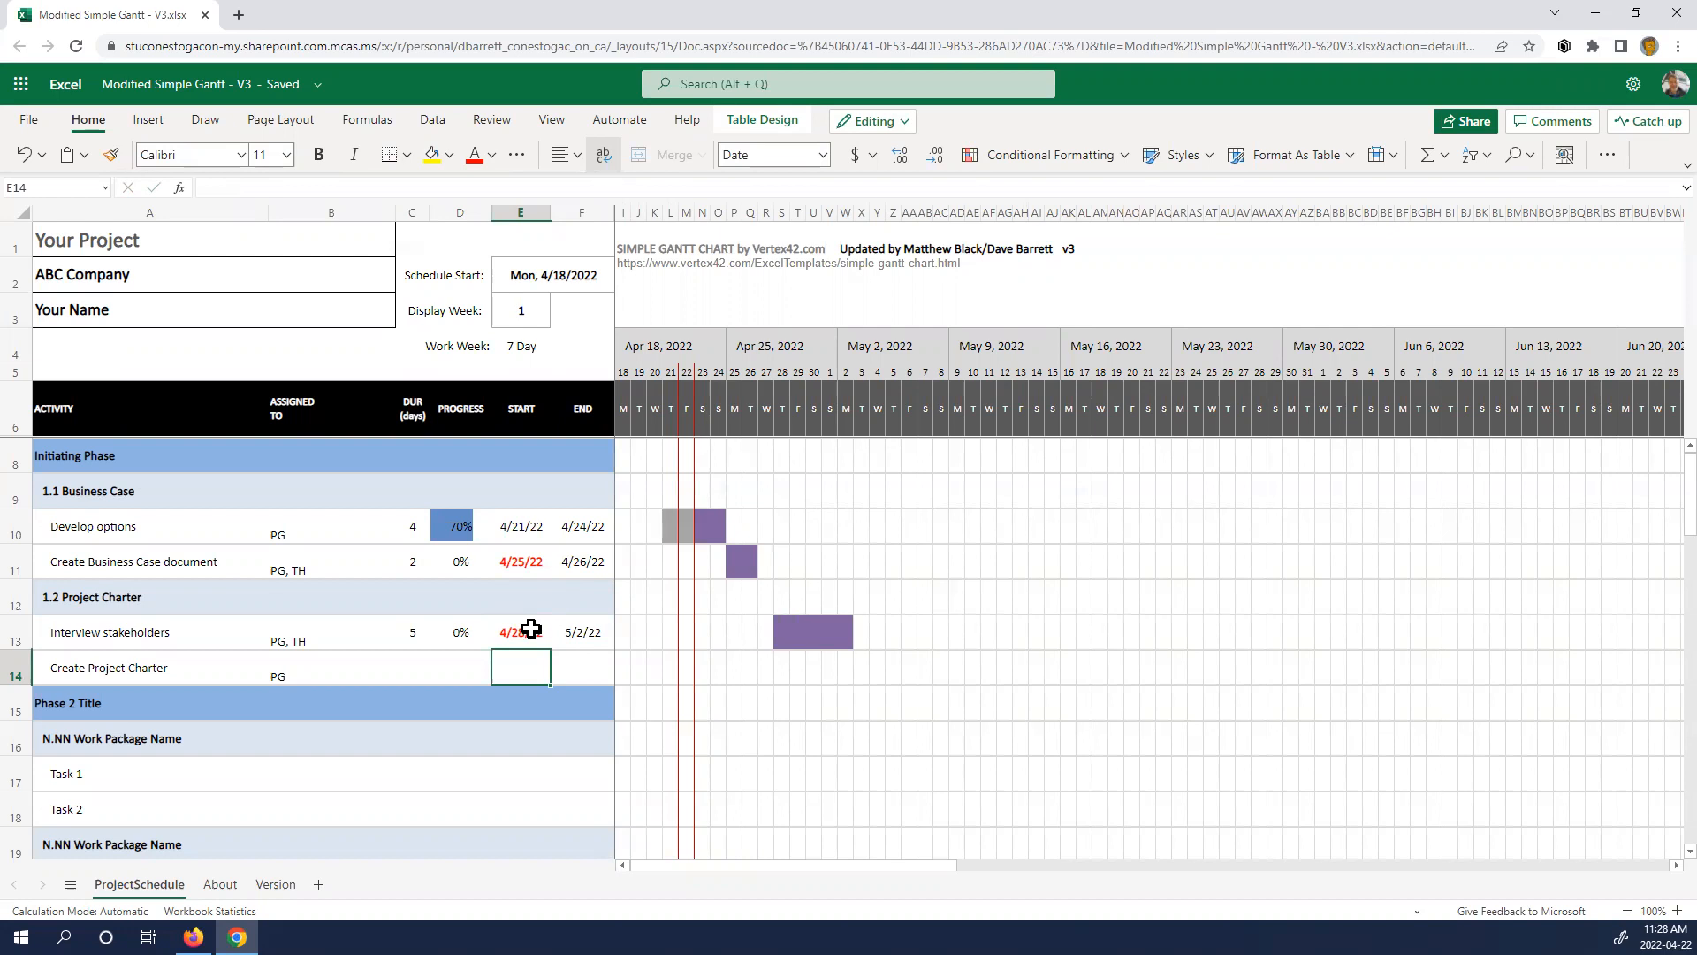
- Change the Interview stakeholders start date formula to =F11+3
double_click(529, 630)
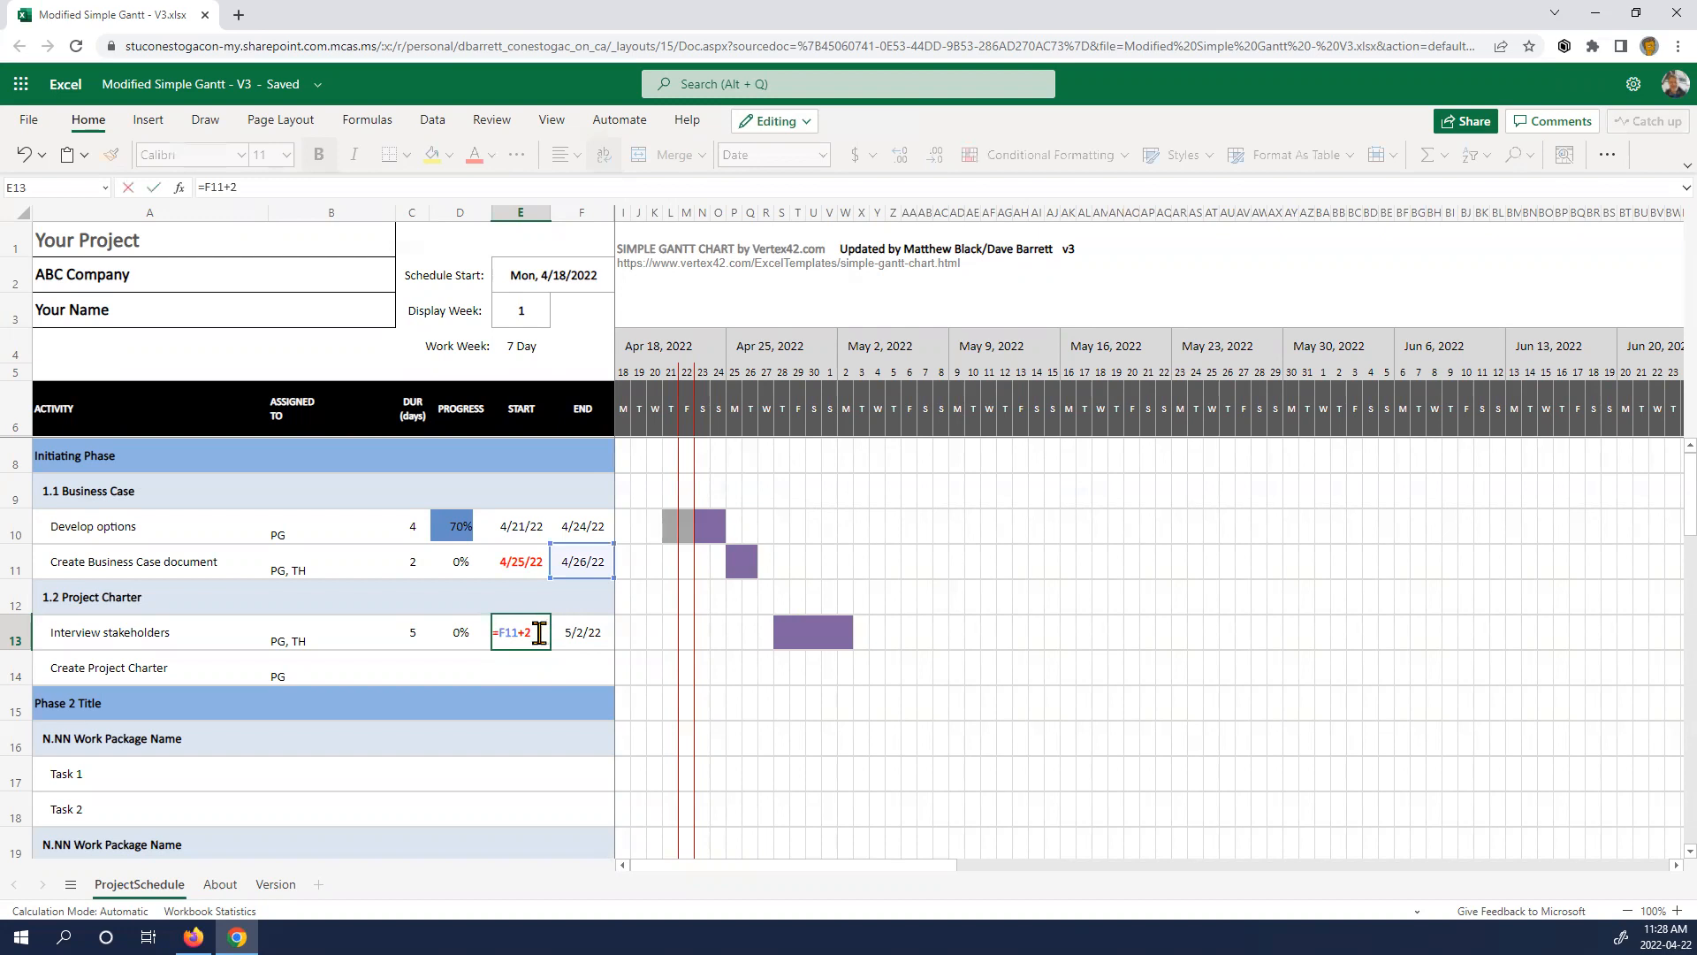
key(BackSpace)
text(3)
key(Return)
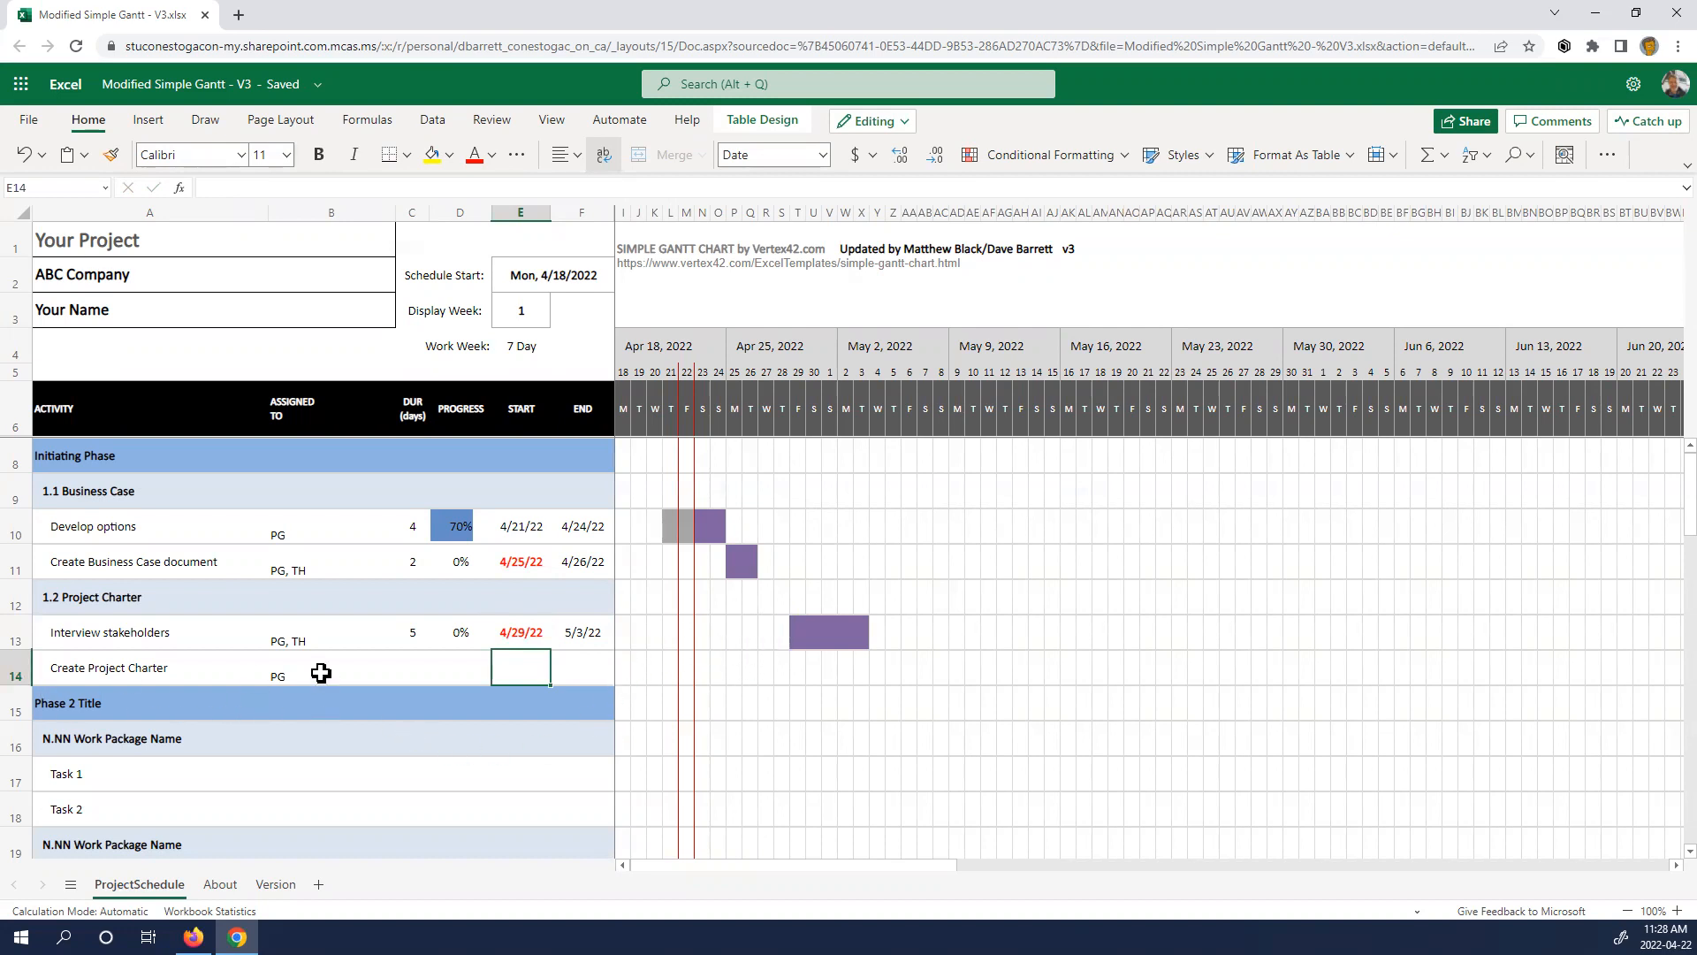
- Set the Create Project Charter task's duration to 2 days and its progress to 0%
click(415, 663)
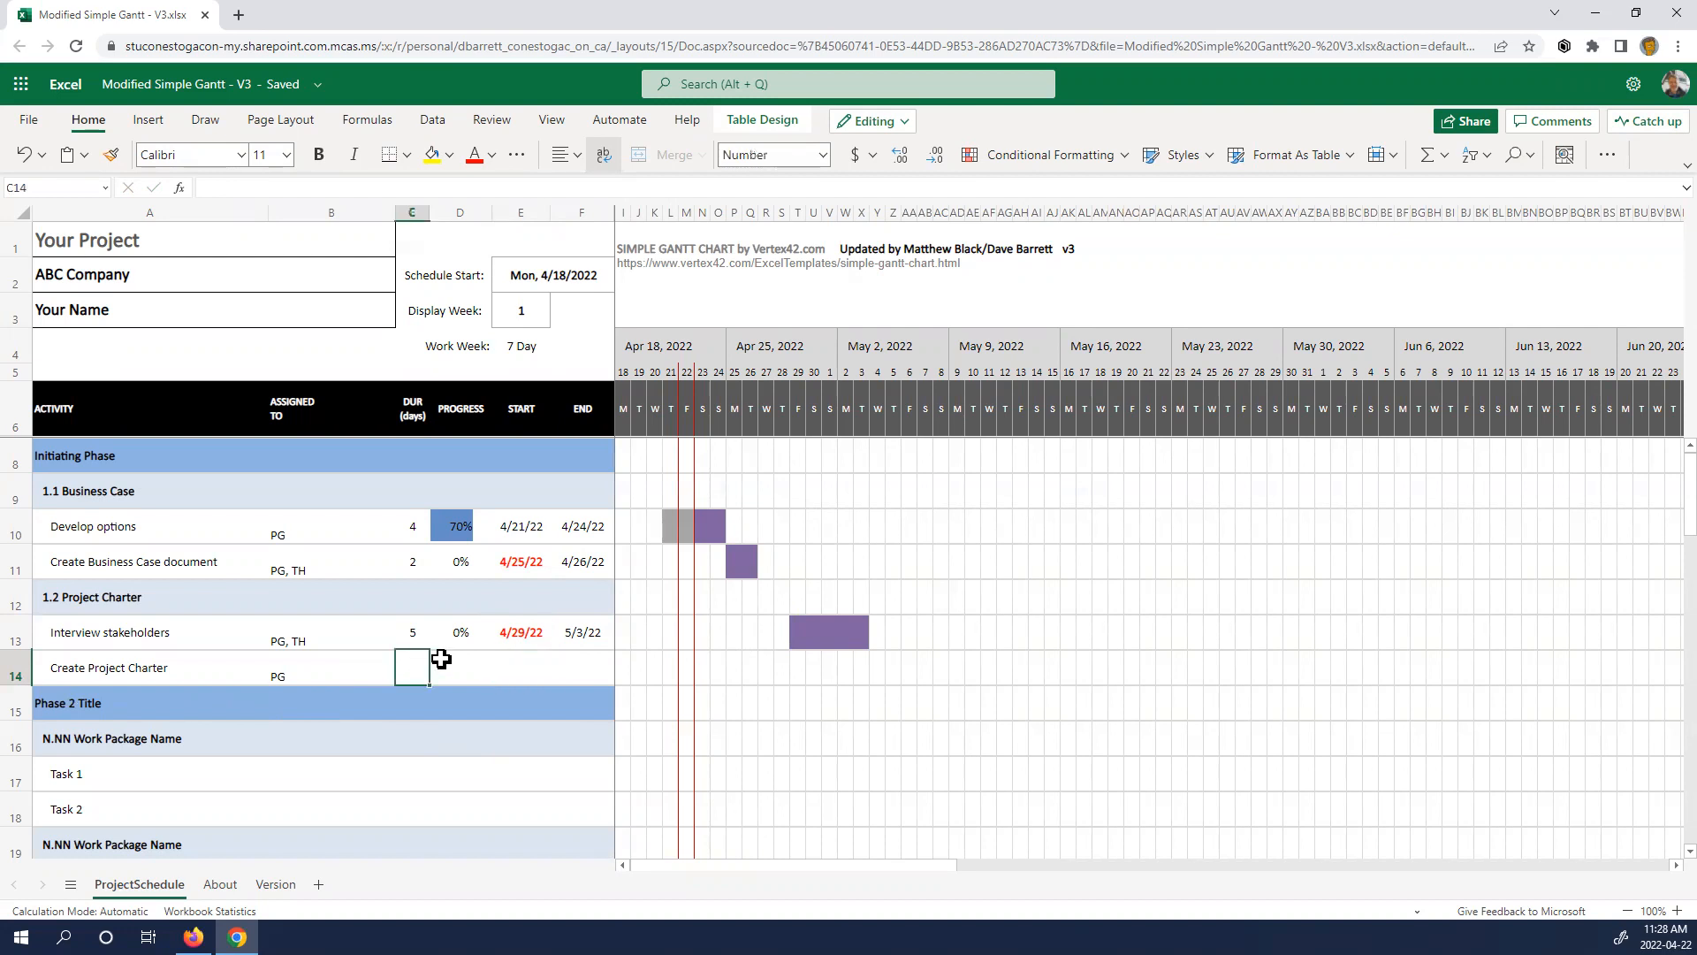
text(2)
click(441, 659)
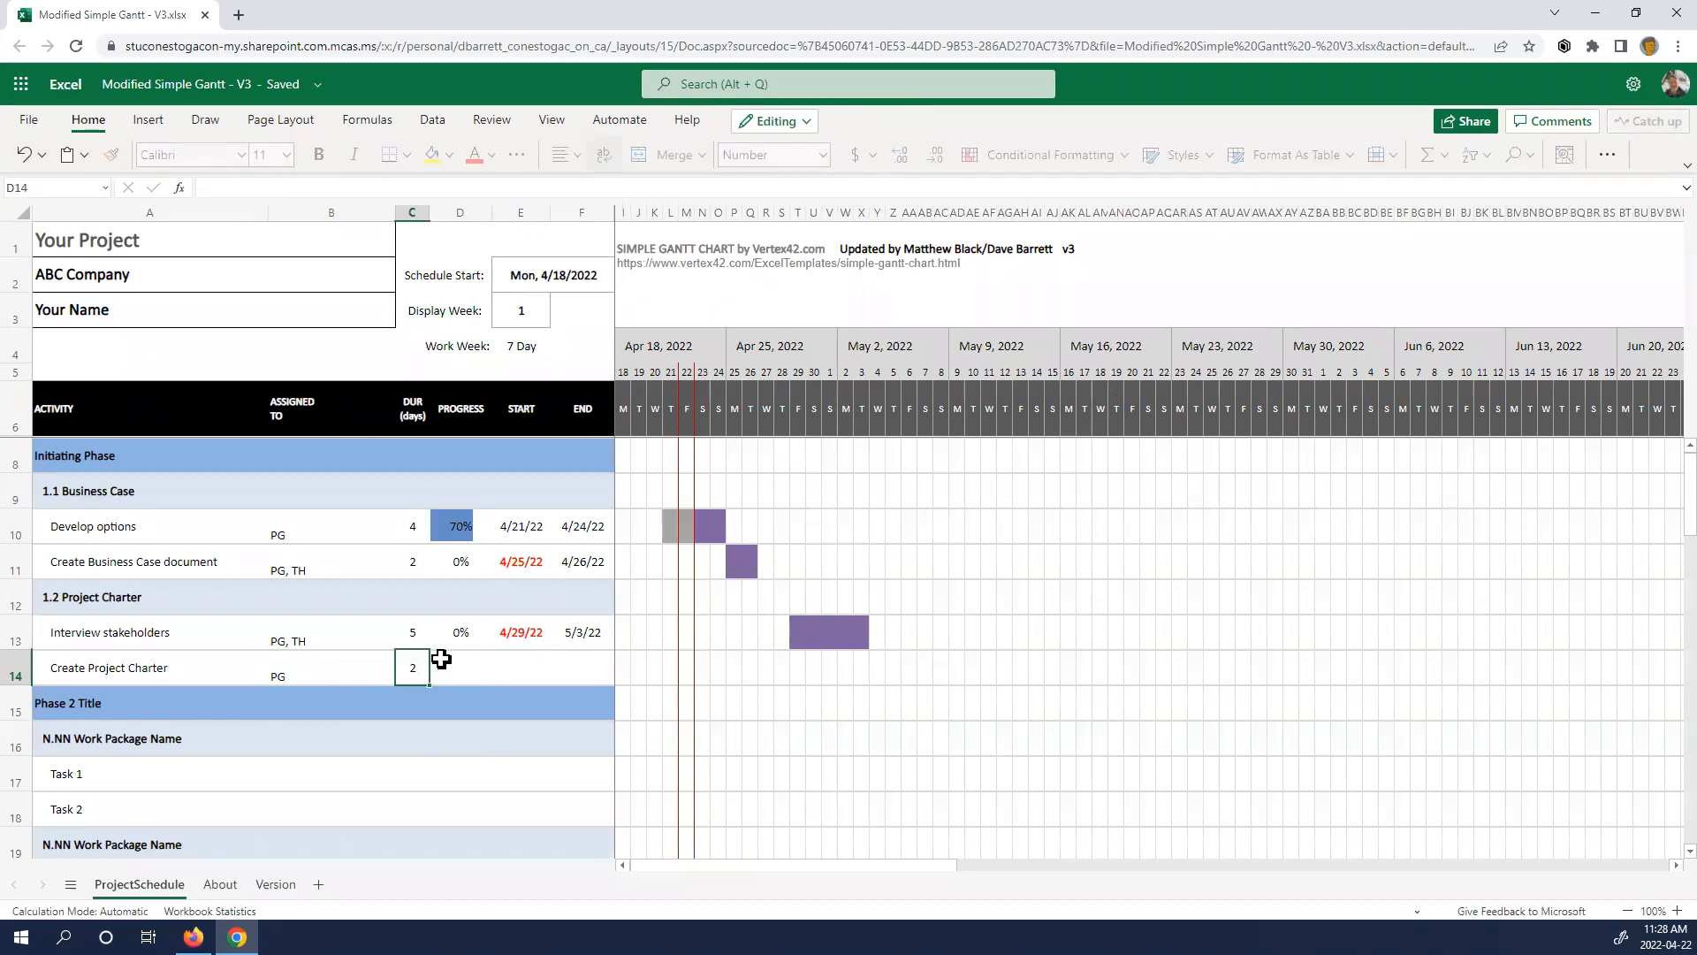
text(0)
key(Tab)
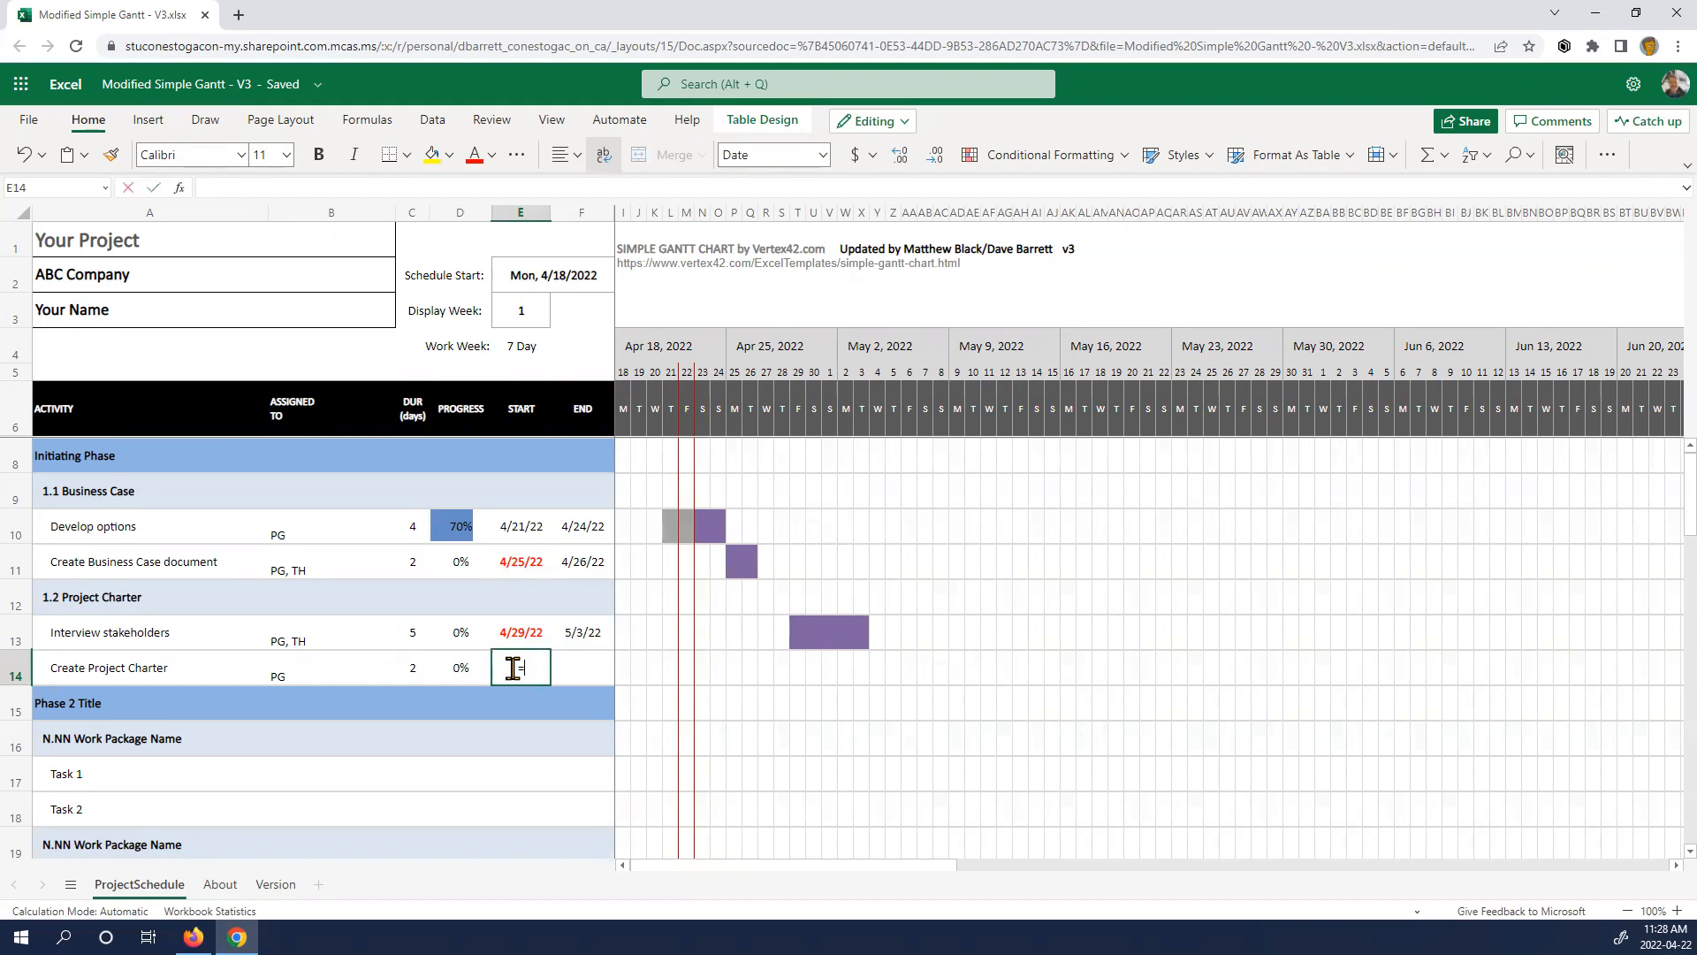
- Set the Create Project Charter start date to the day after Interview stakeholders ends with the formula =F13+1
text(=)
click(587, 630)
text(+1)
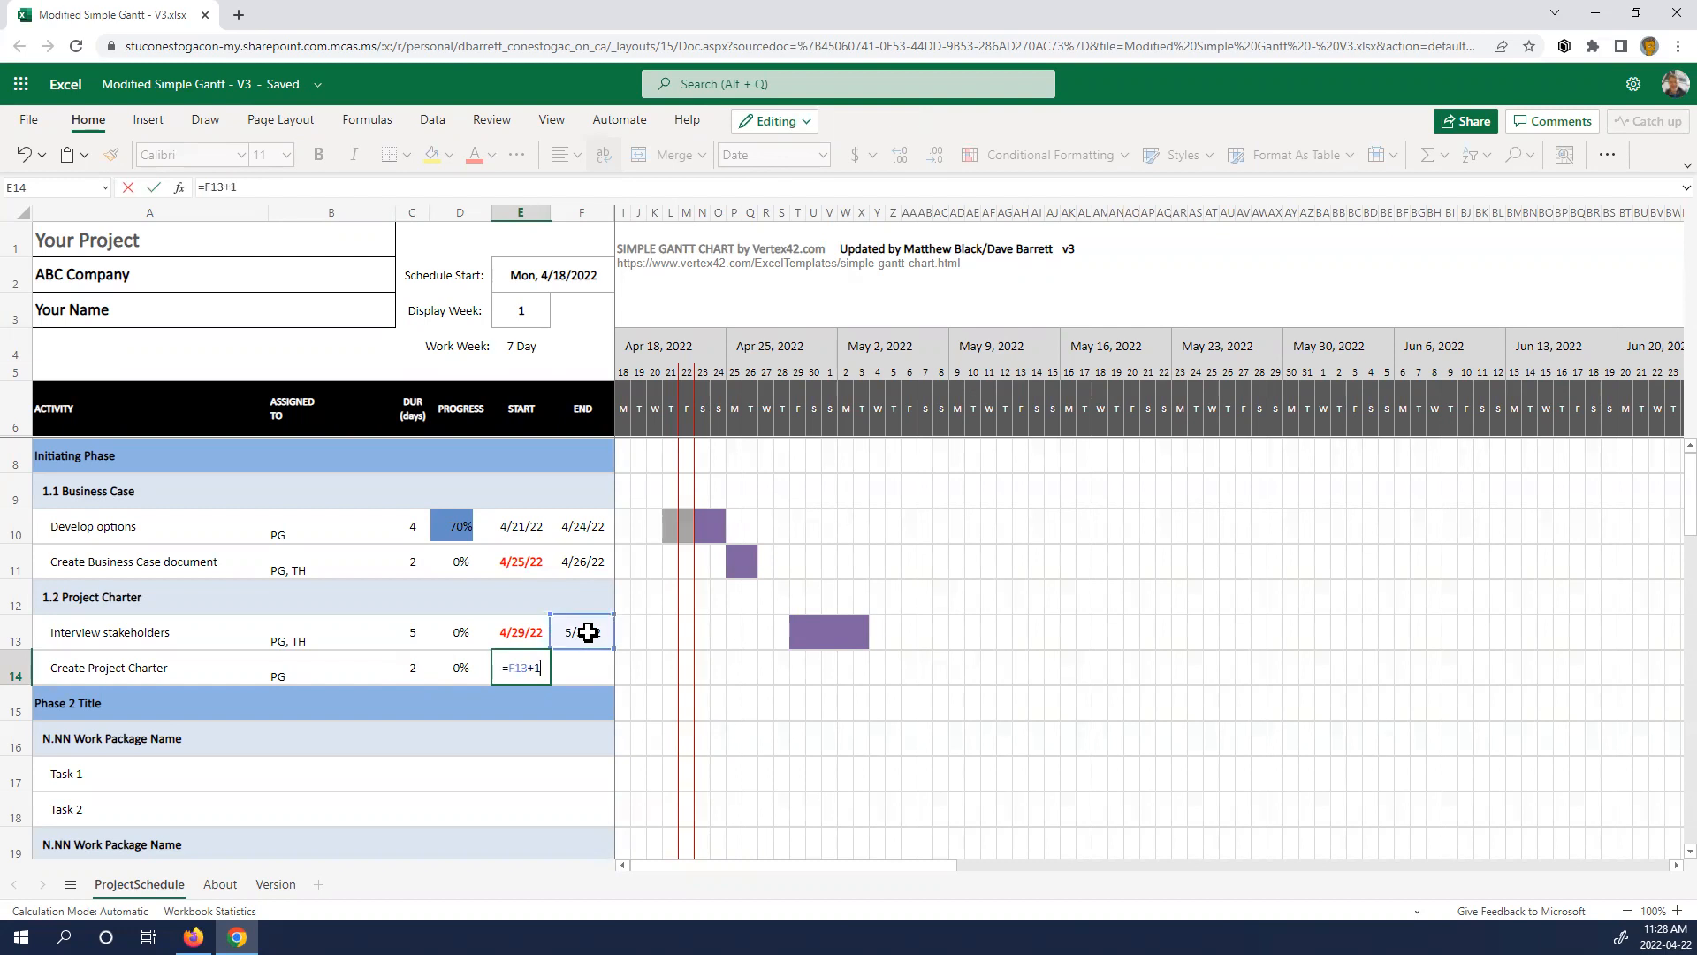
key(Return)
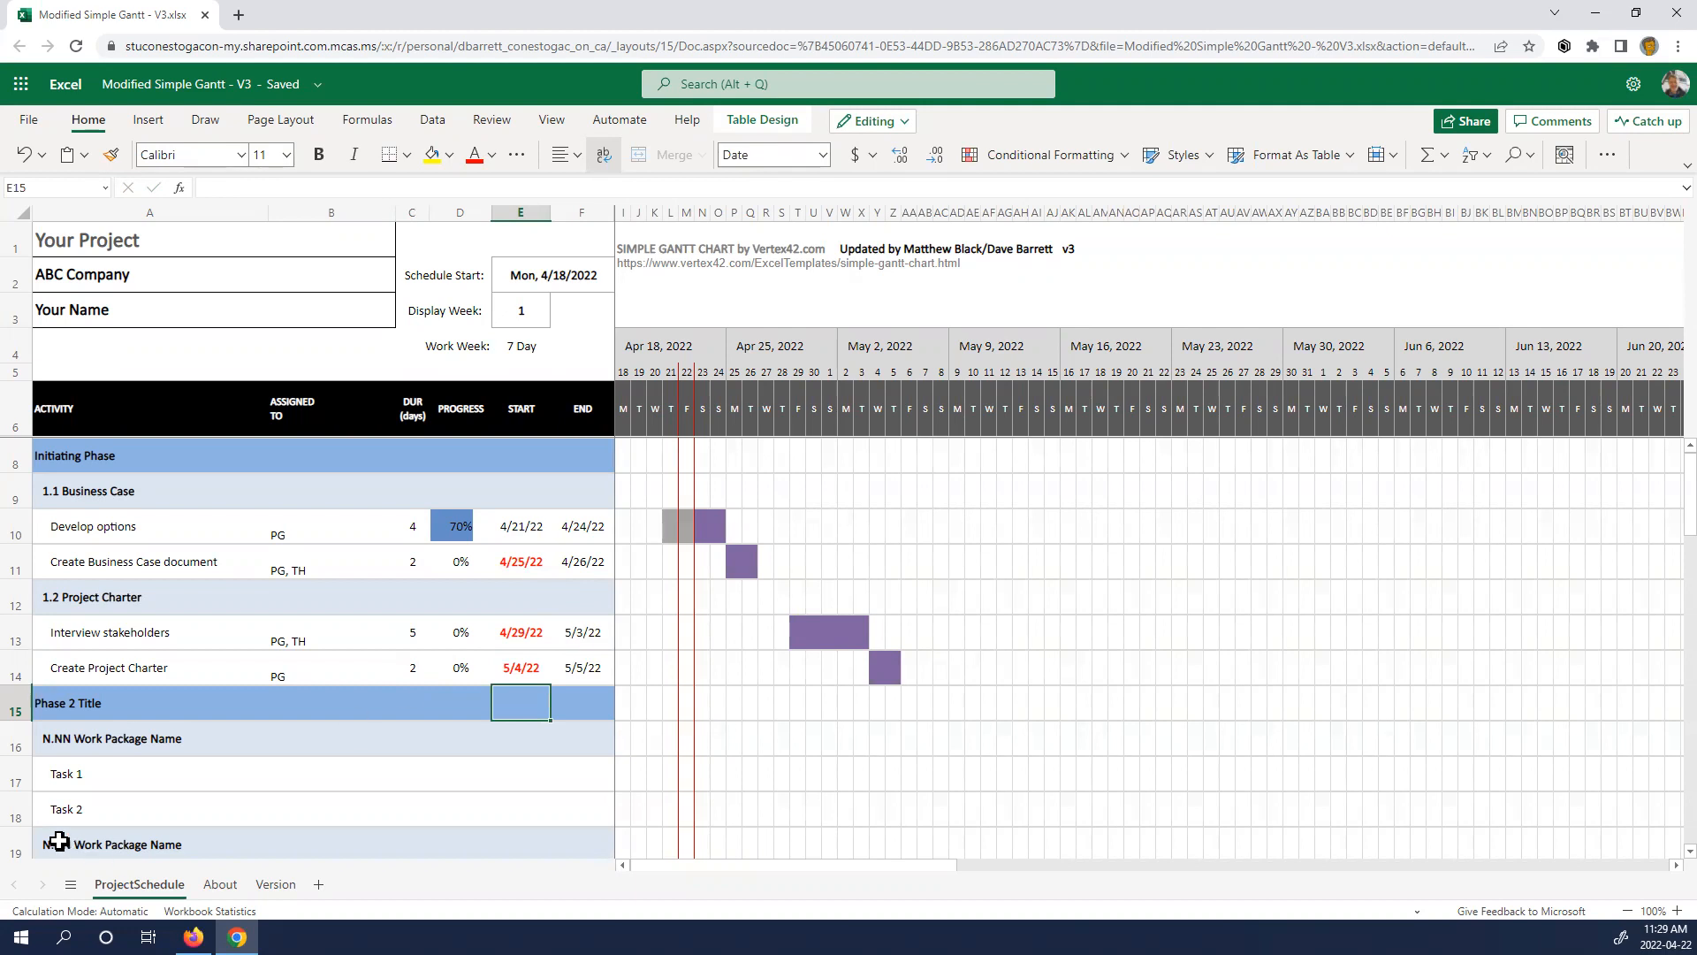
- Insert a new sheet row above the Phase 2 Title row
click(16, 712)
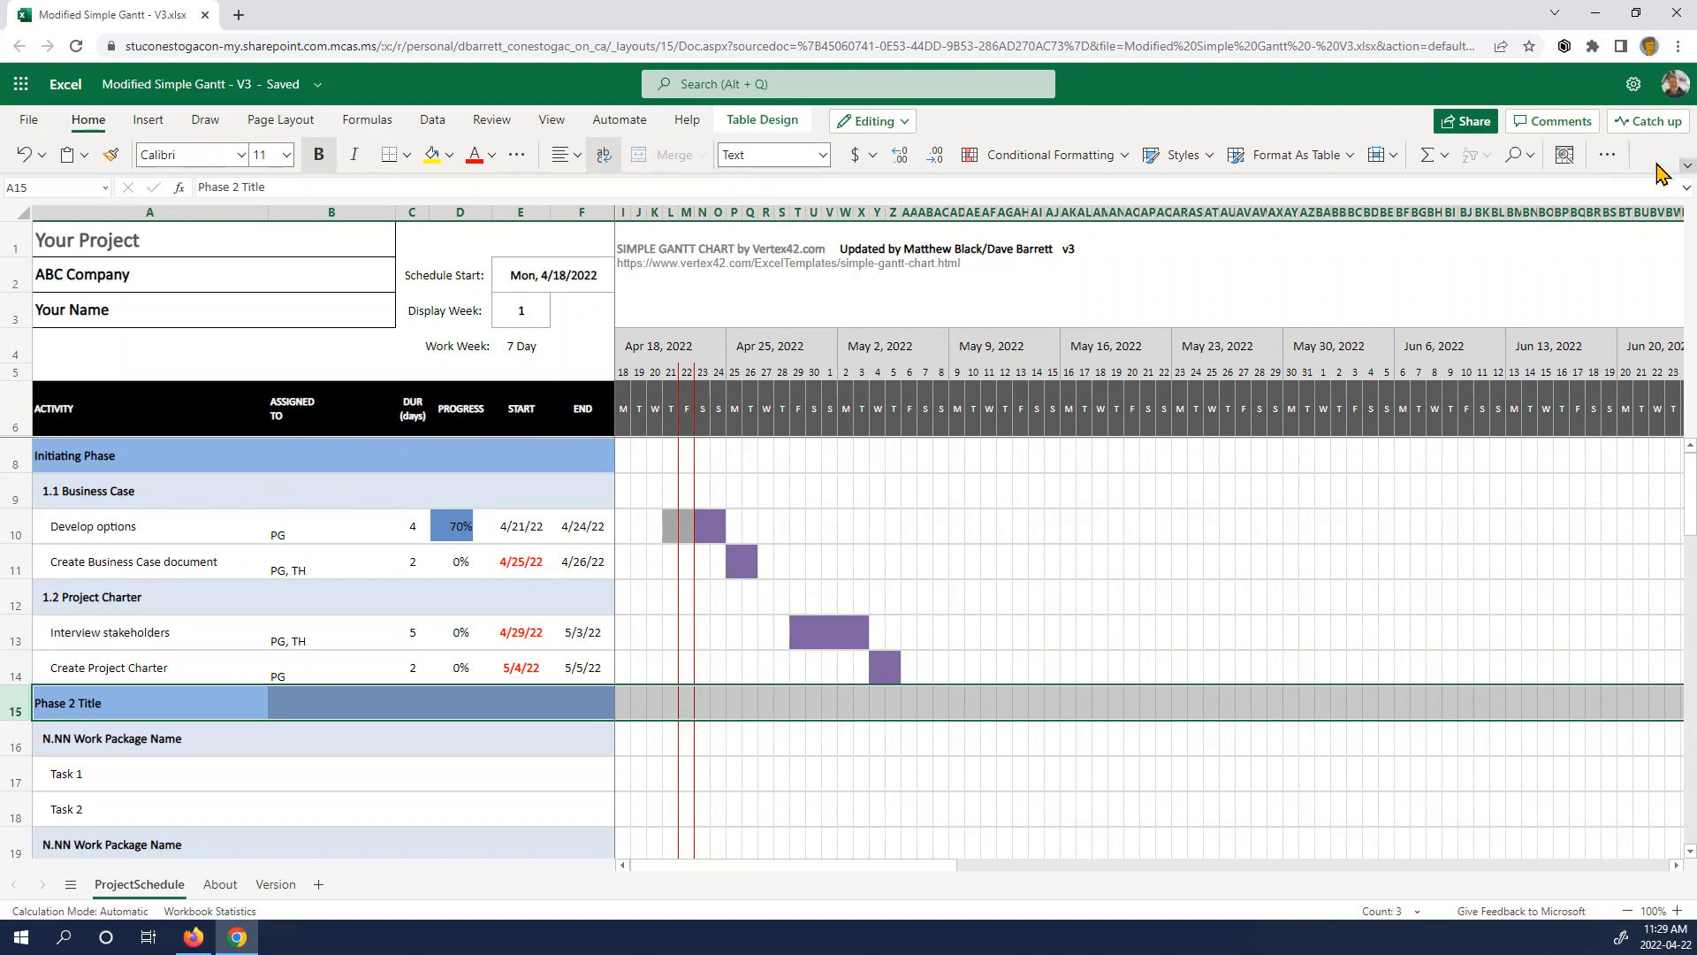
click(1686, 166)
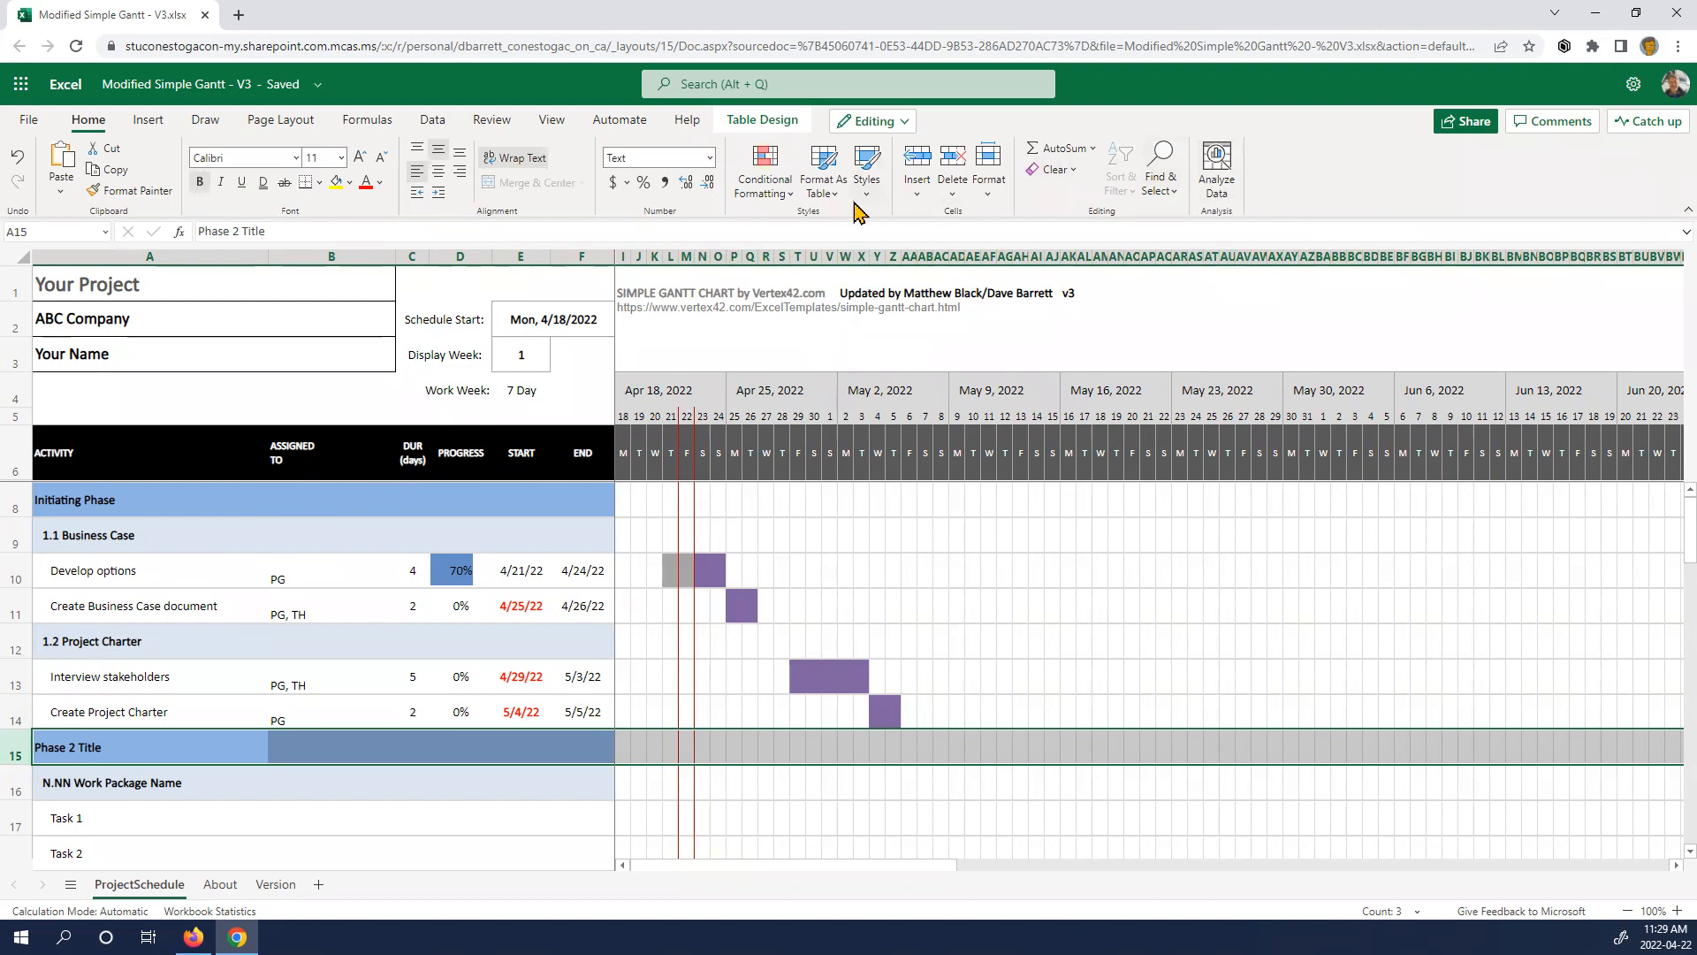
click(919, 196)
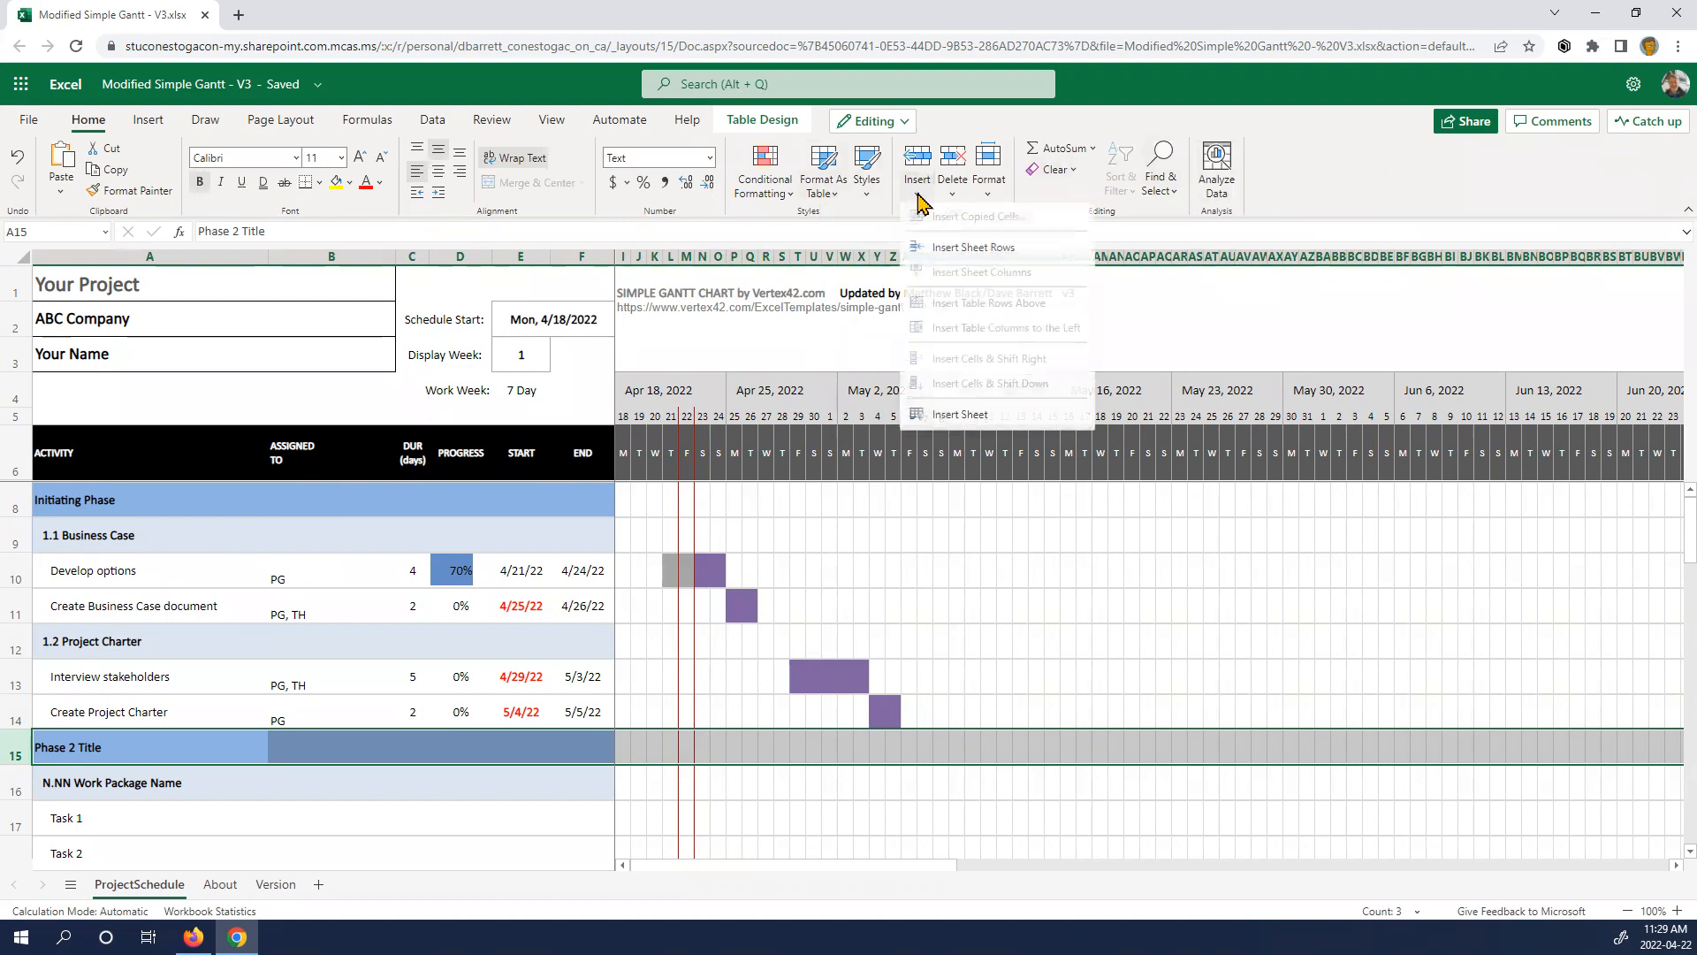
click(942, 256)
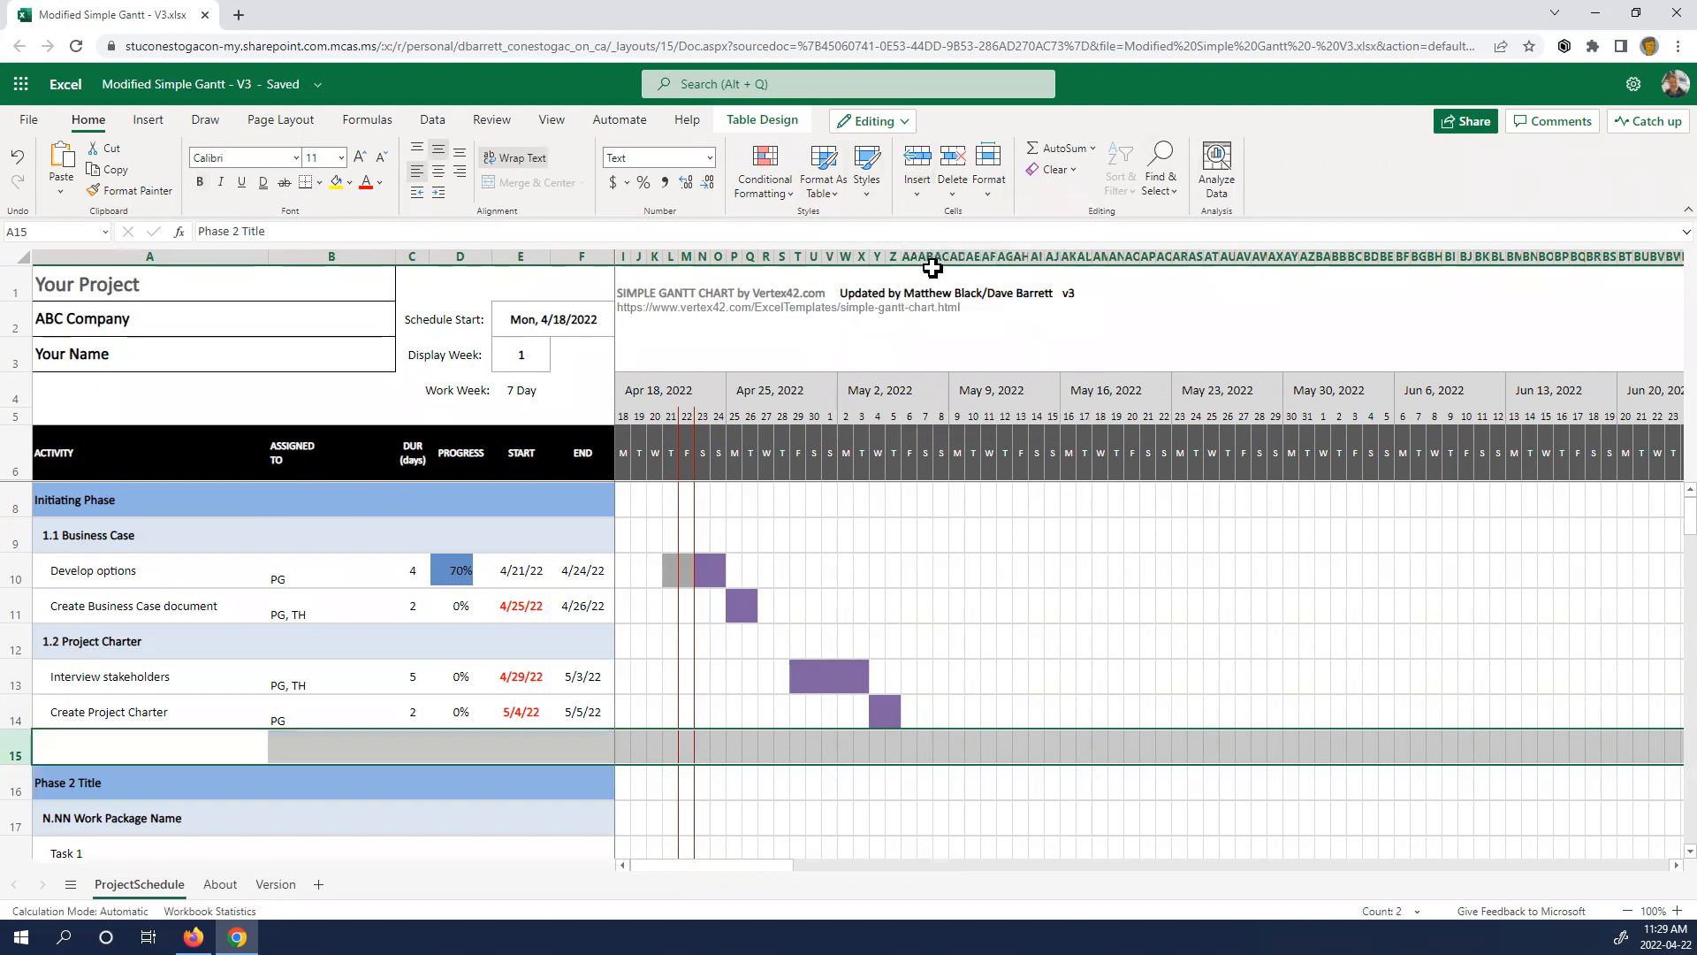
- Name the activity in the new blank row "Initiating Phase complete"
click(190, 740)
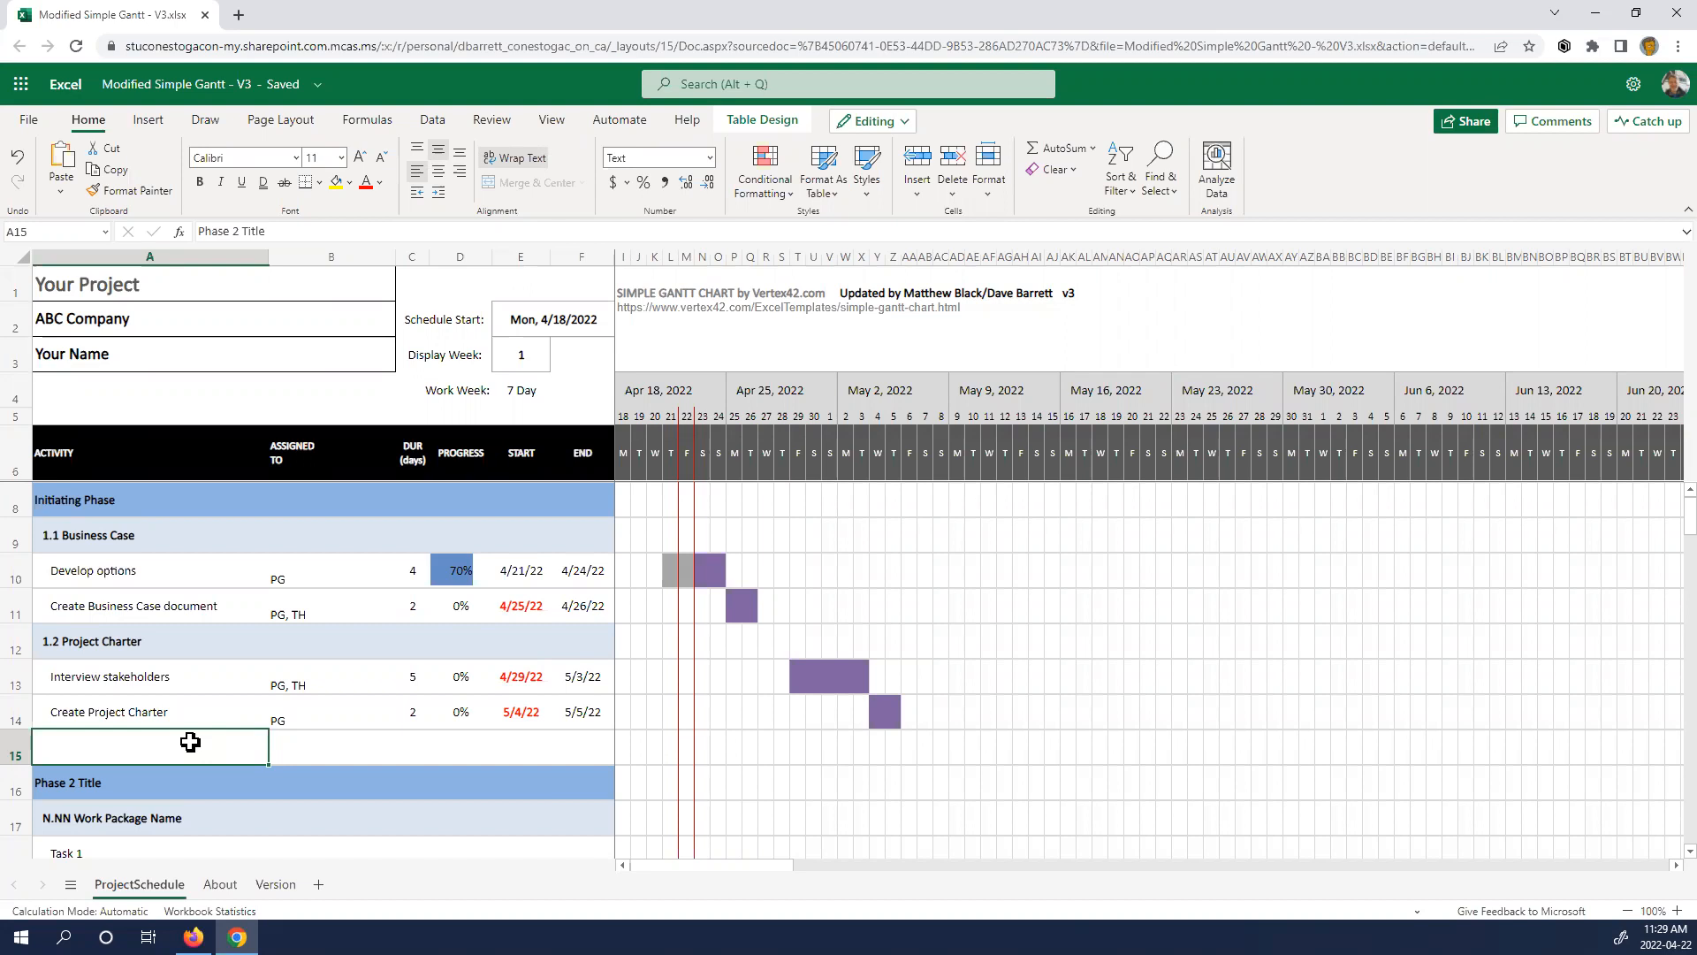
text(In)
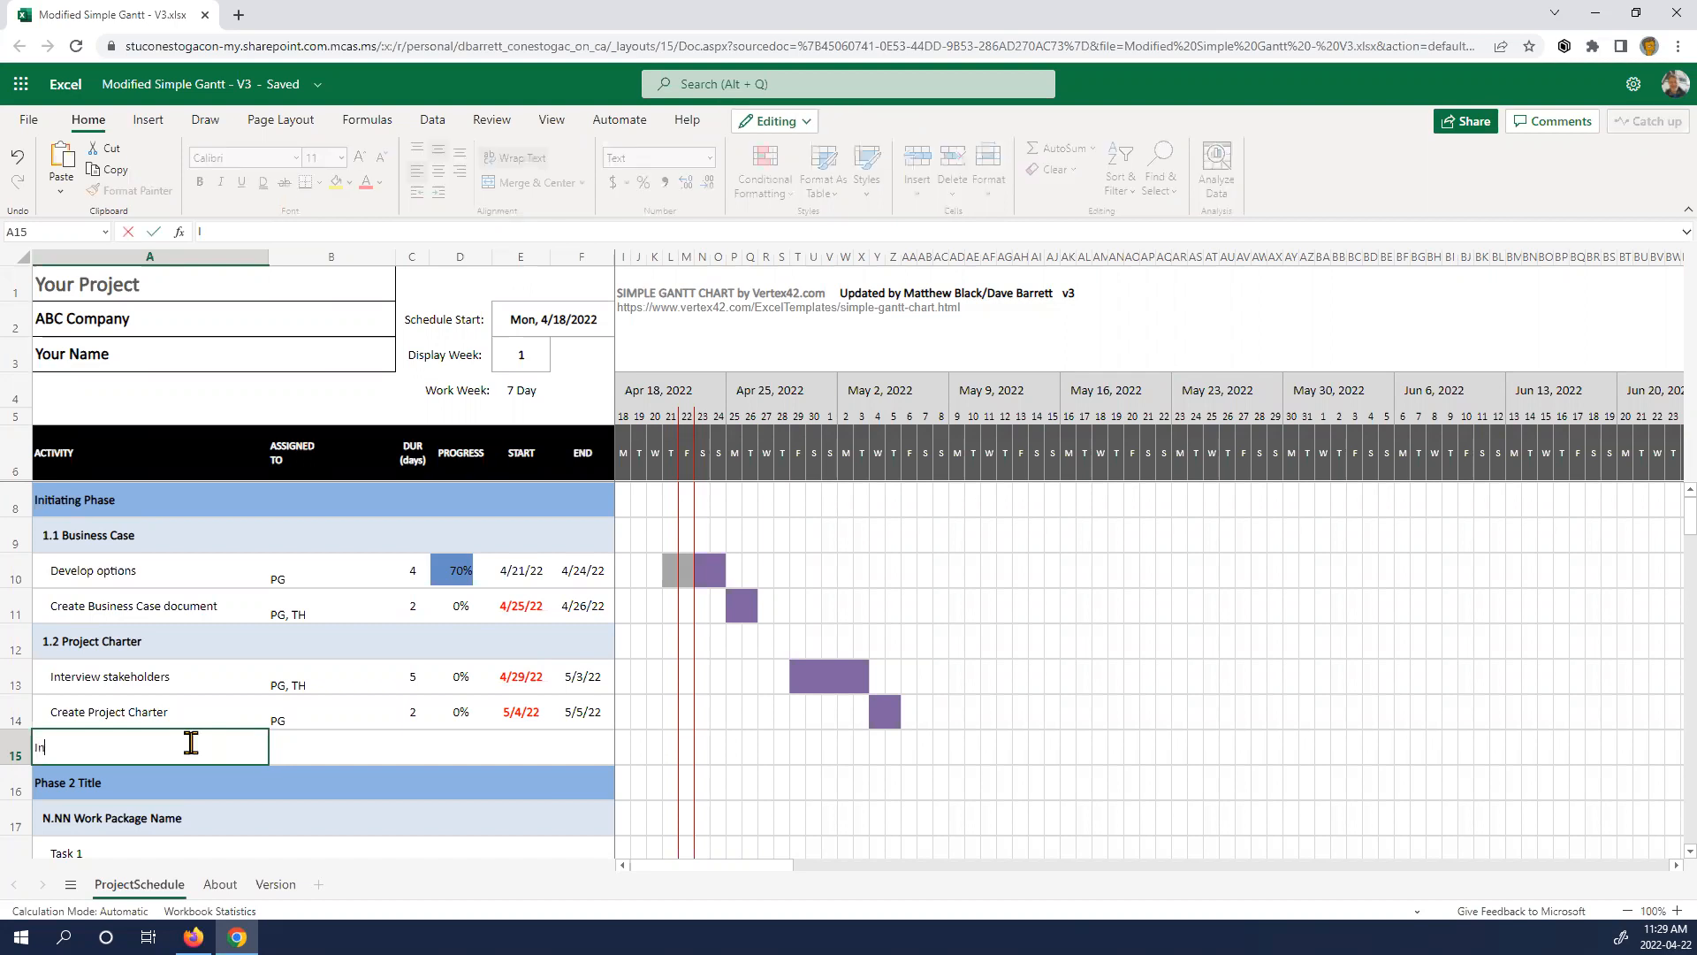
text(itiating)
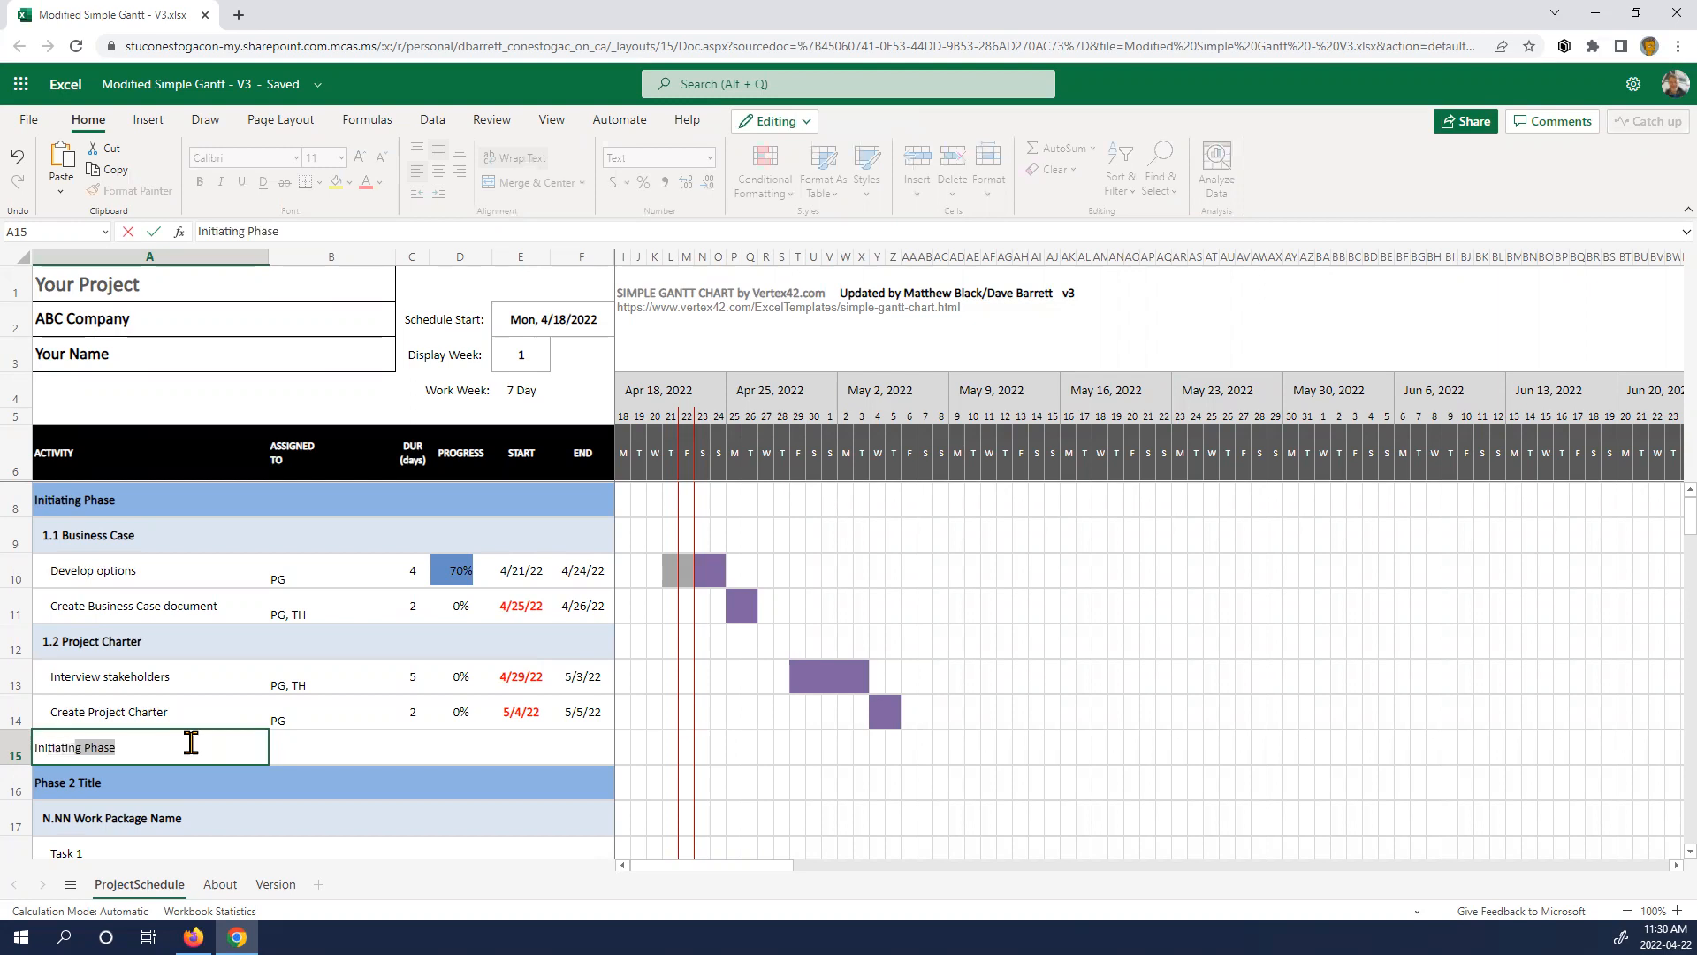
text( Phase complete)
key(Tab)
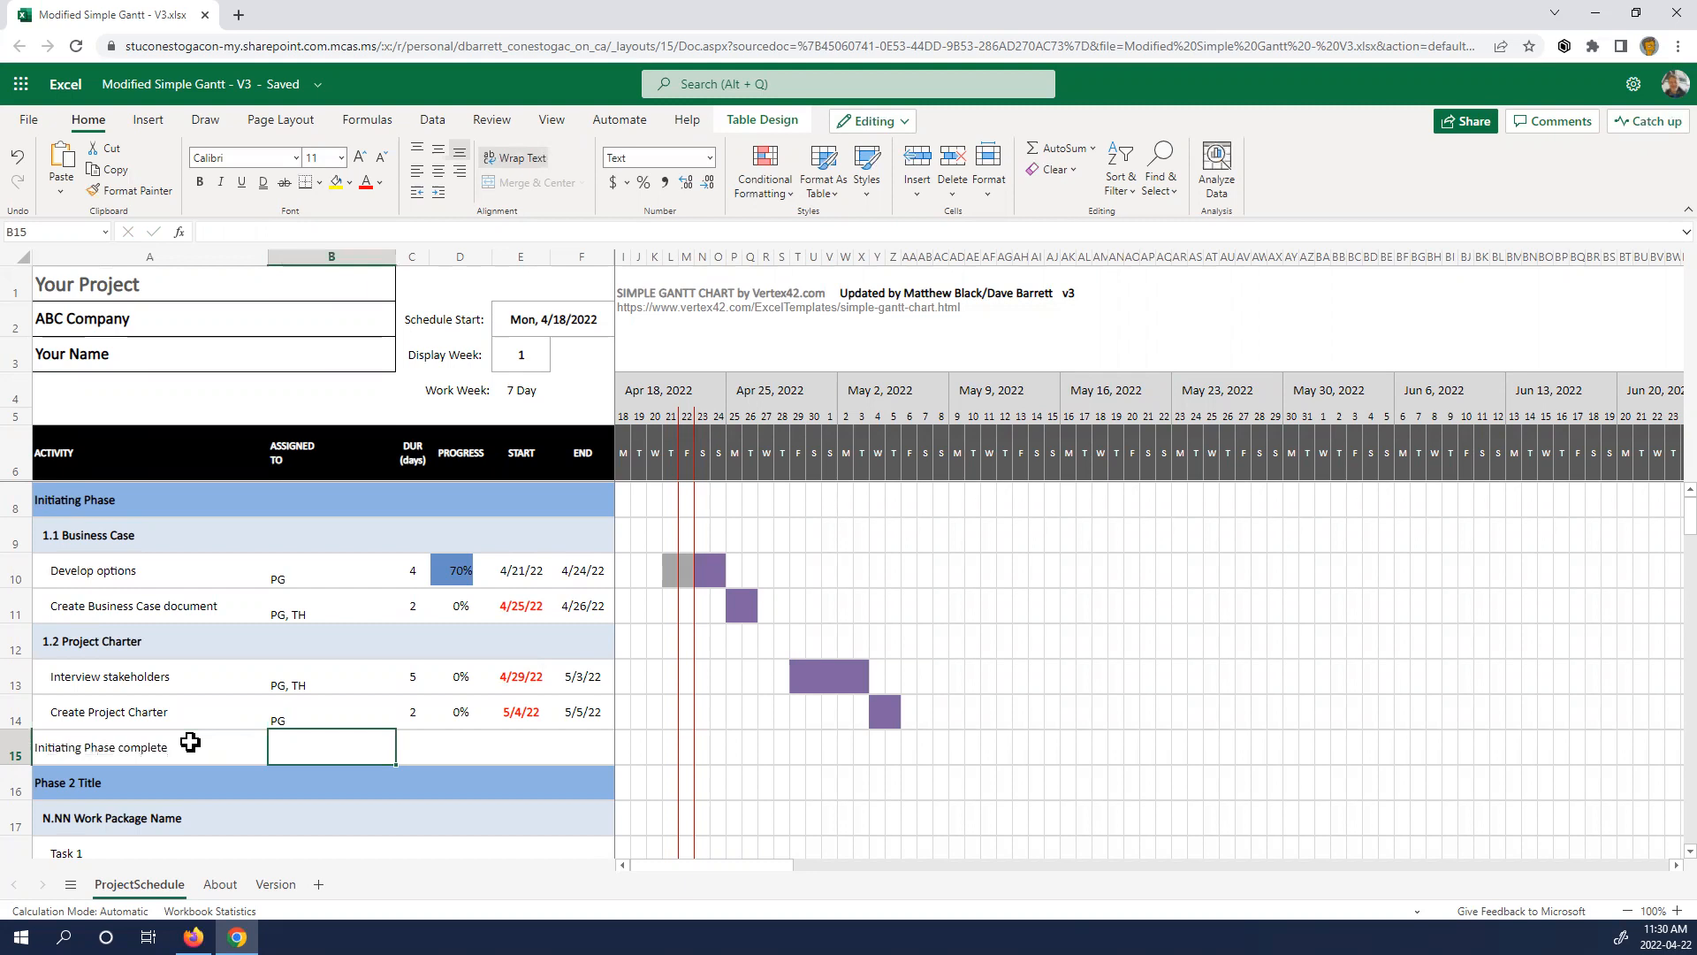
- Indent the "Initiating Phase complete" activity name by two levels to align it with the task names above
click(108, 748)
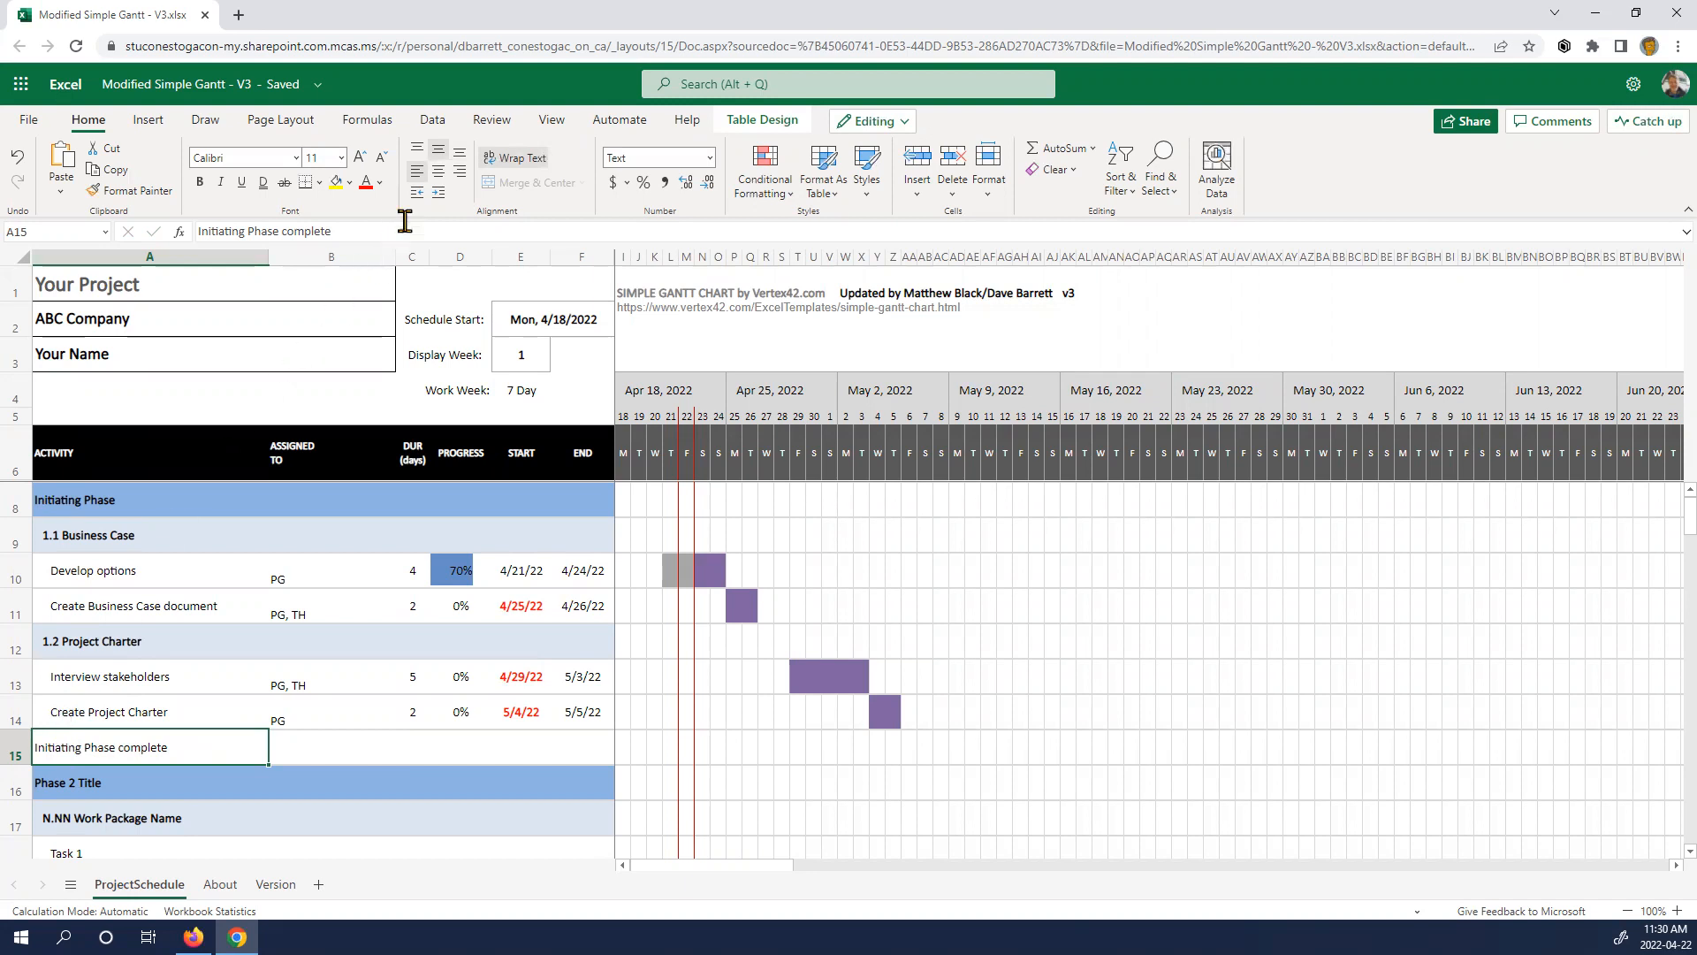
click(440, 194)
click(439, 193)
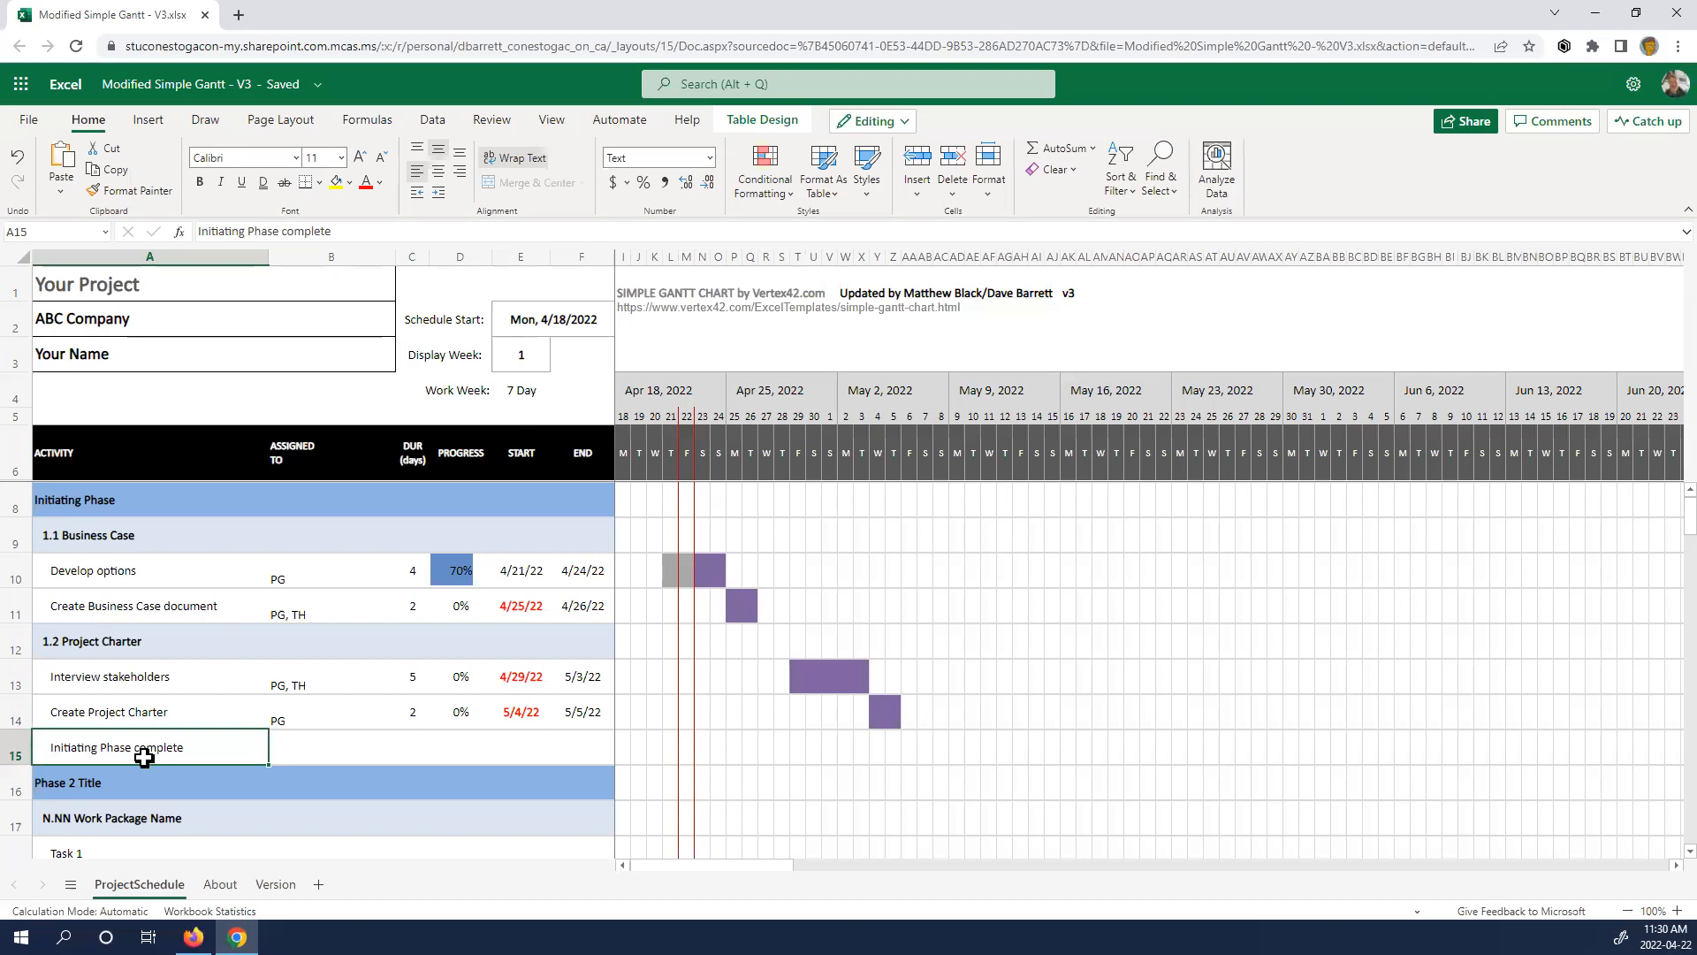
- Set the duration of the "Initiating Phase complete" milestone to 0 days, leaving its assignee blank
click(295, 749)
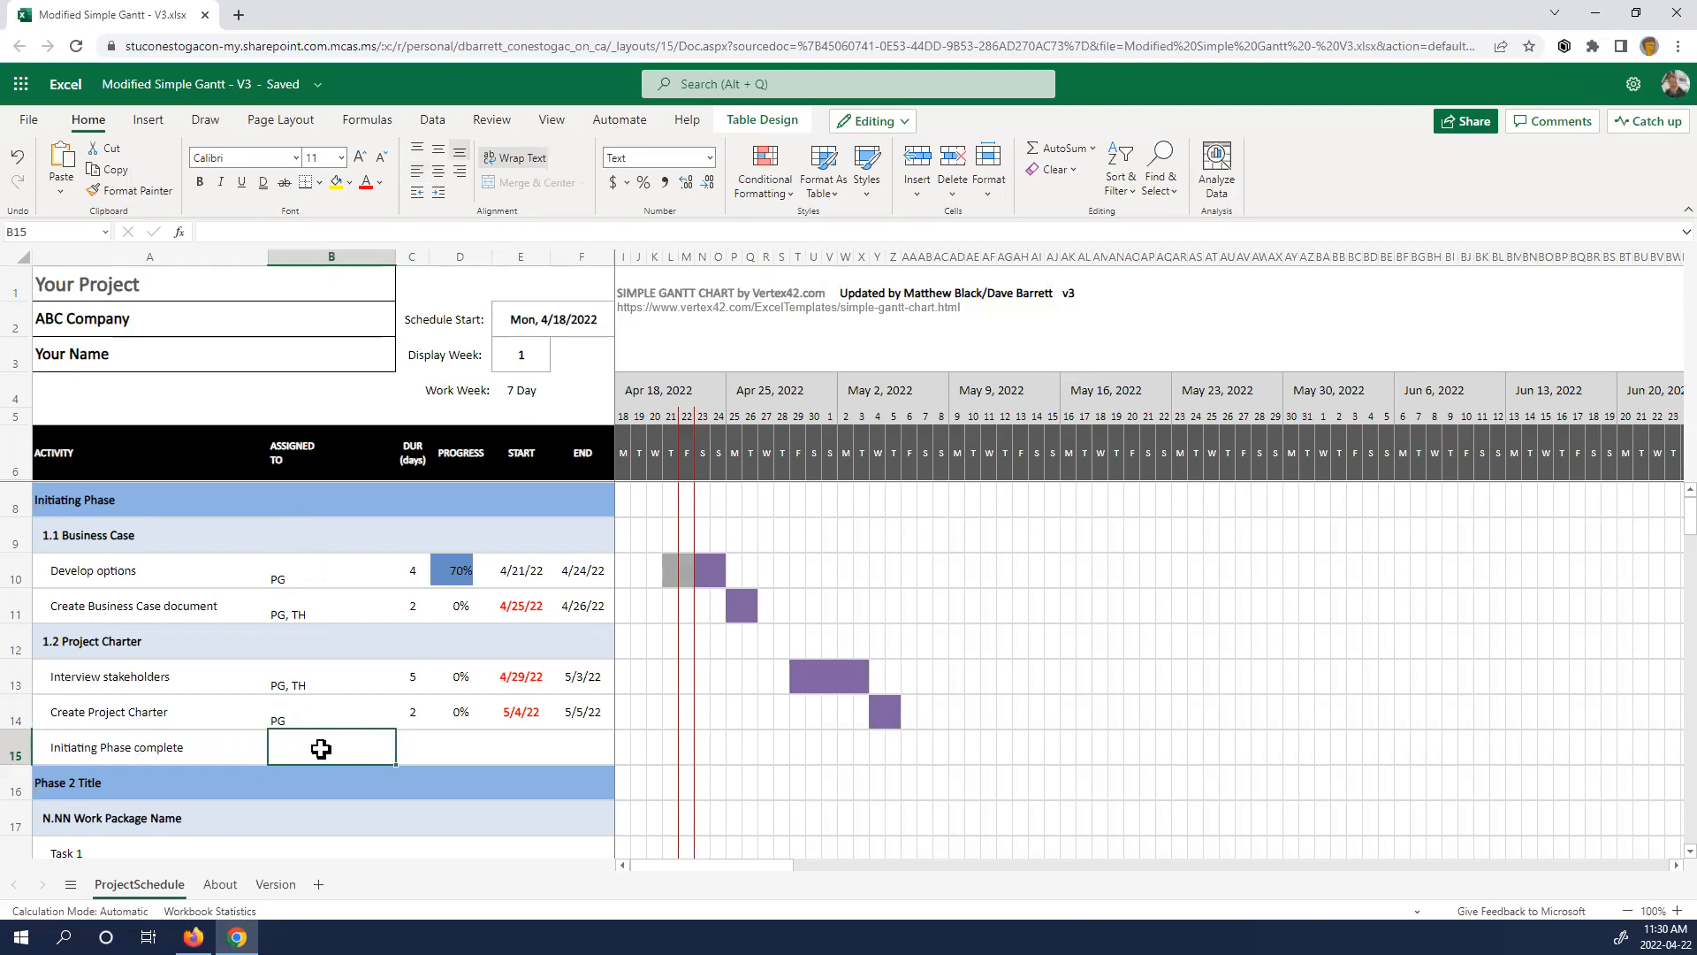
click(412, 743)
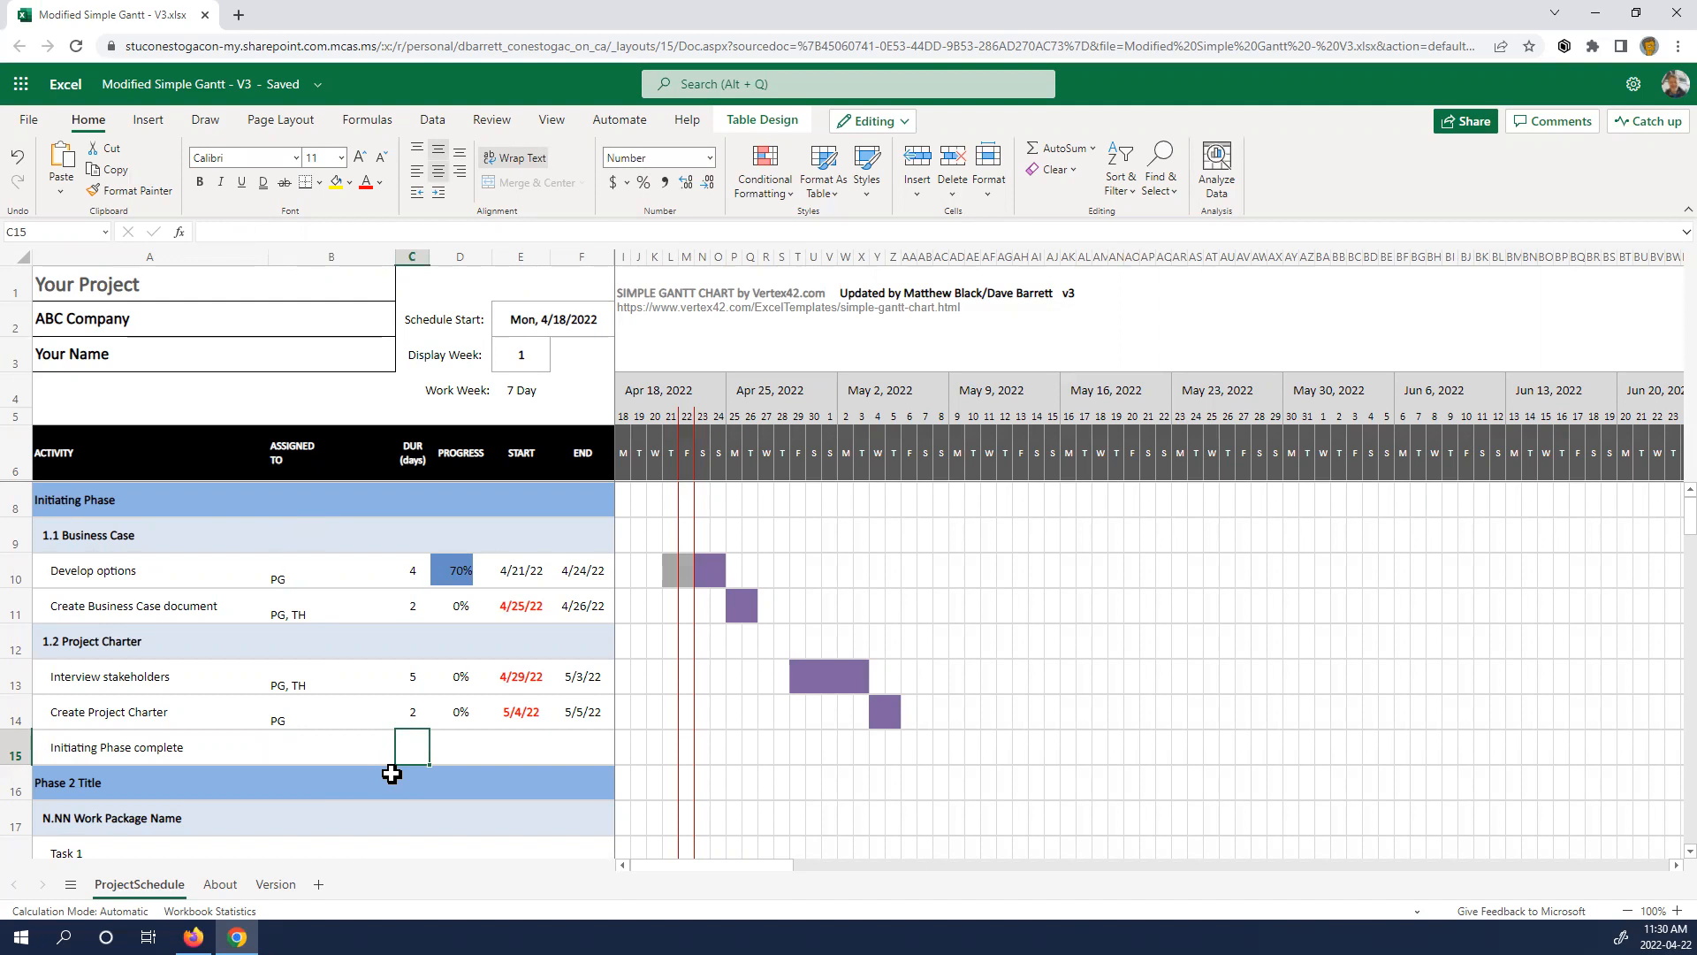
text(0)
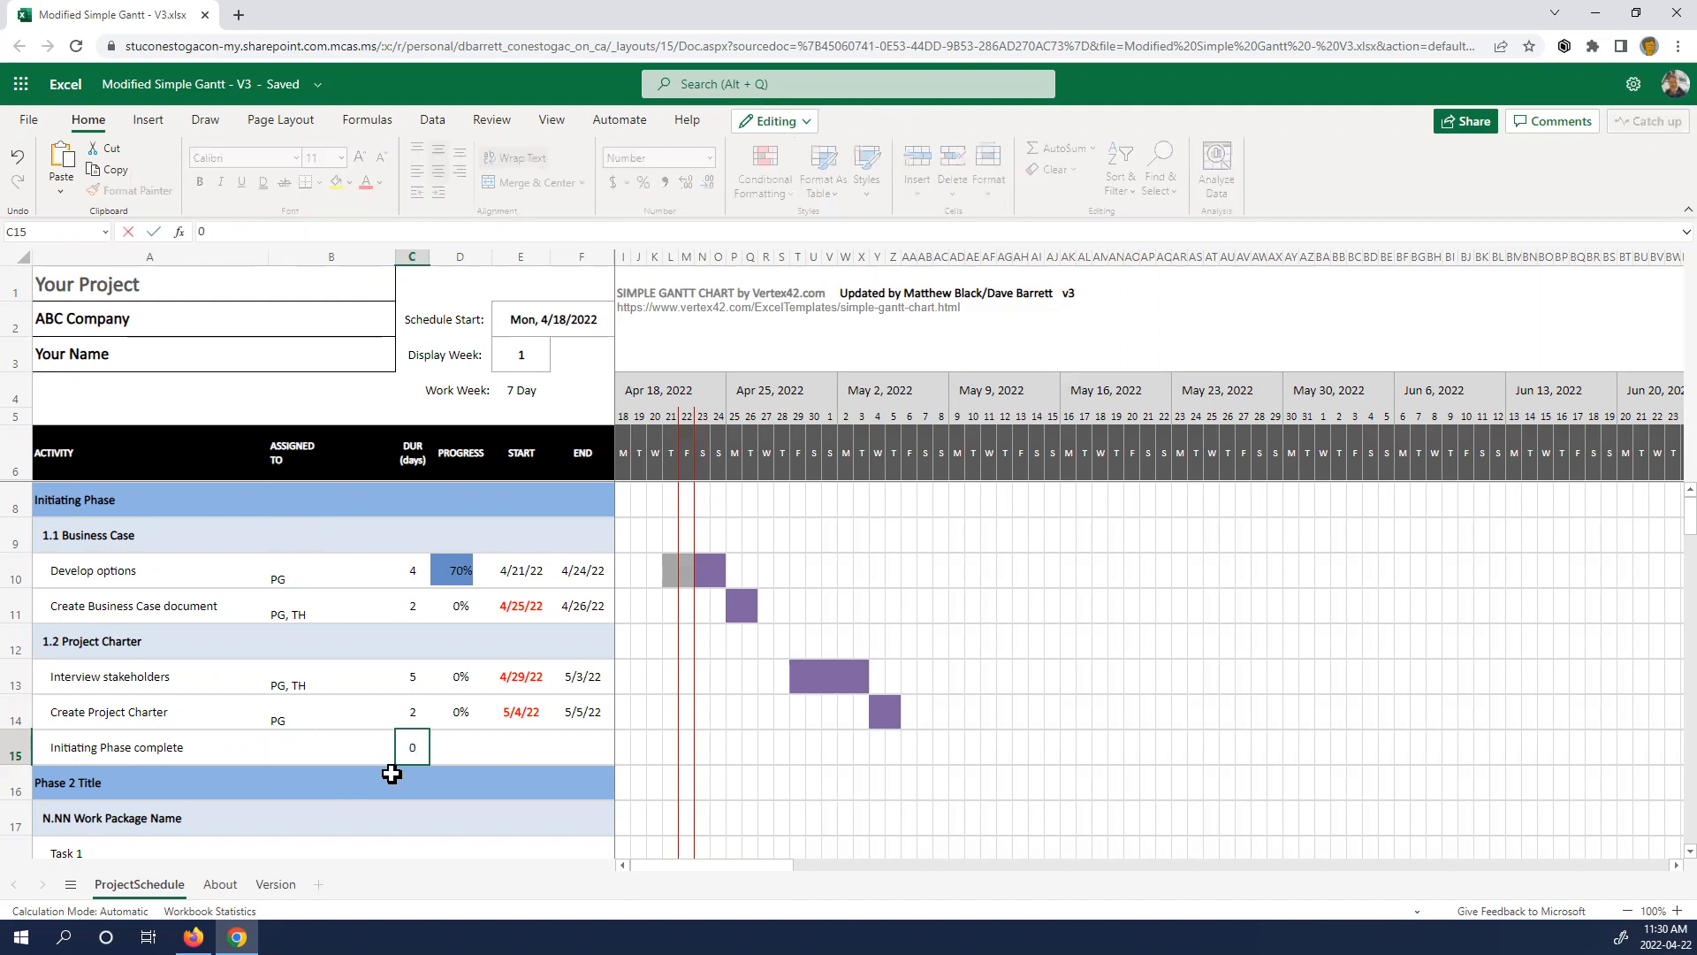
key(Tab)
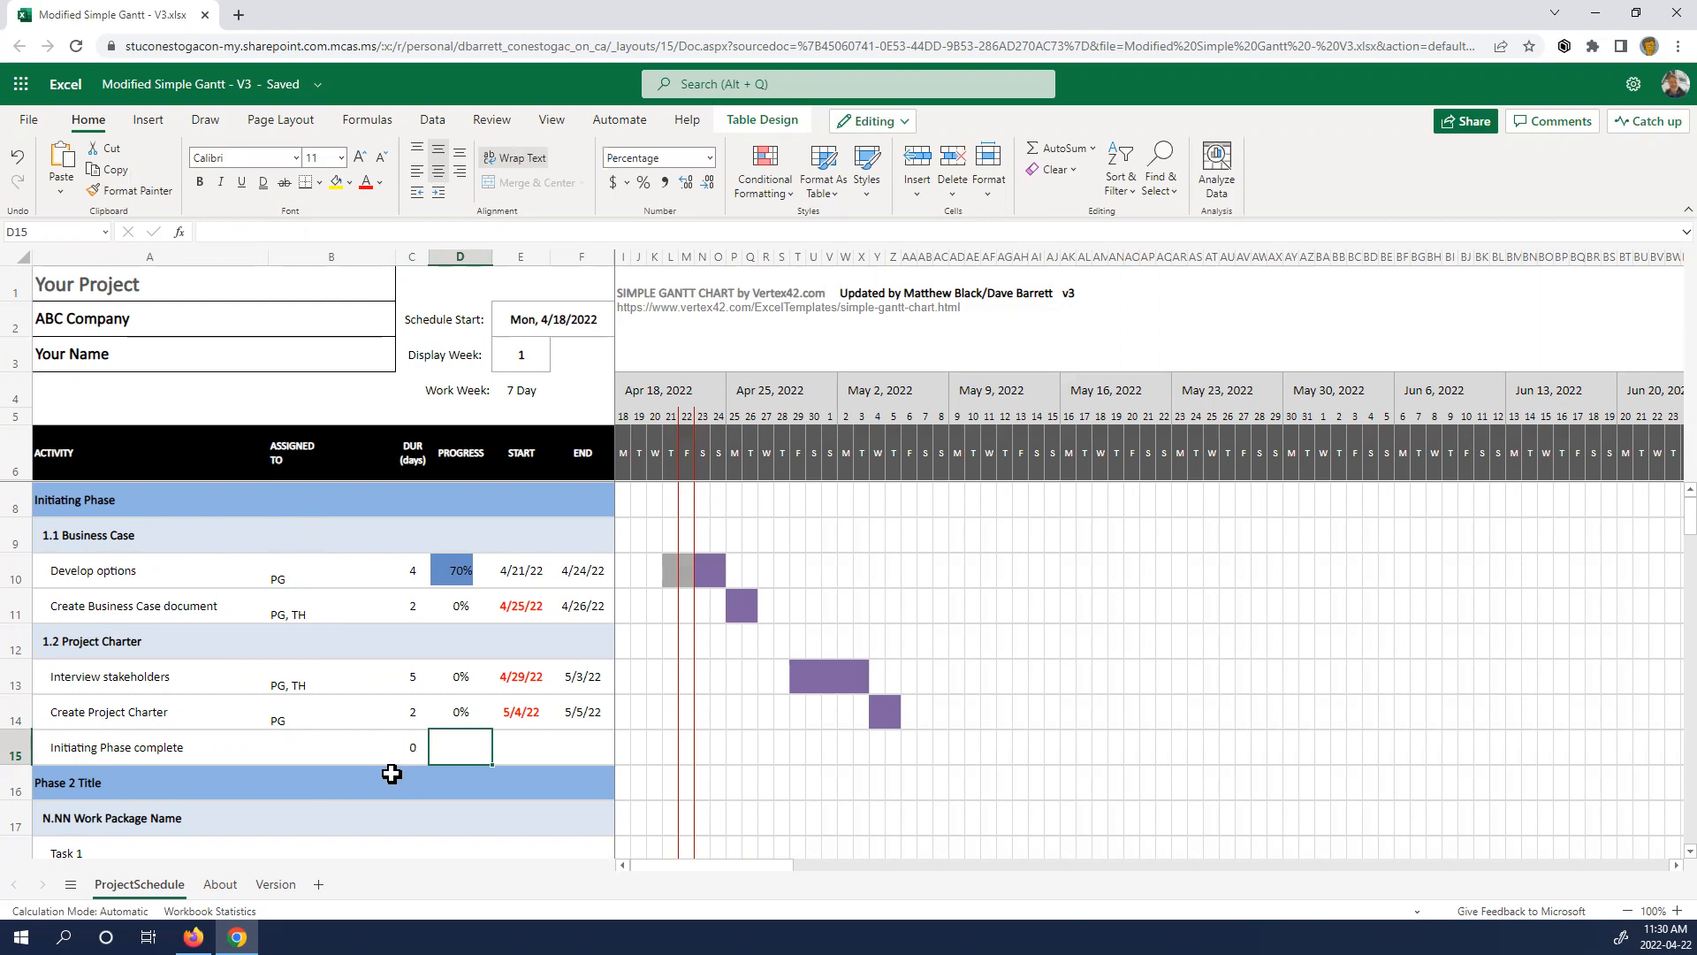
- Set the "Initiating Phase complete" milestone's progress to 0% and link its start date to Create Project Charter's end date with =F14
text(0)
key(Tab)
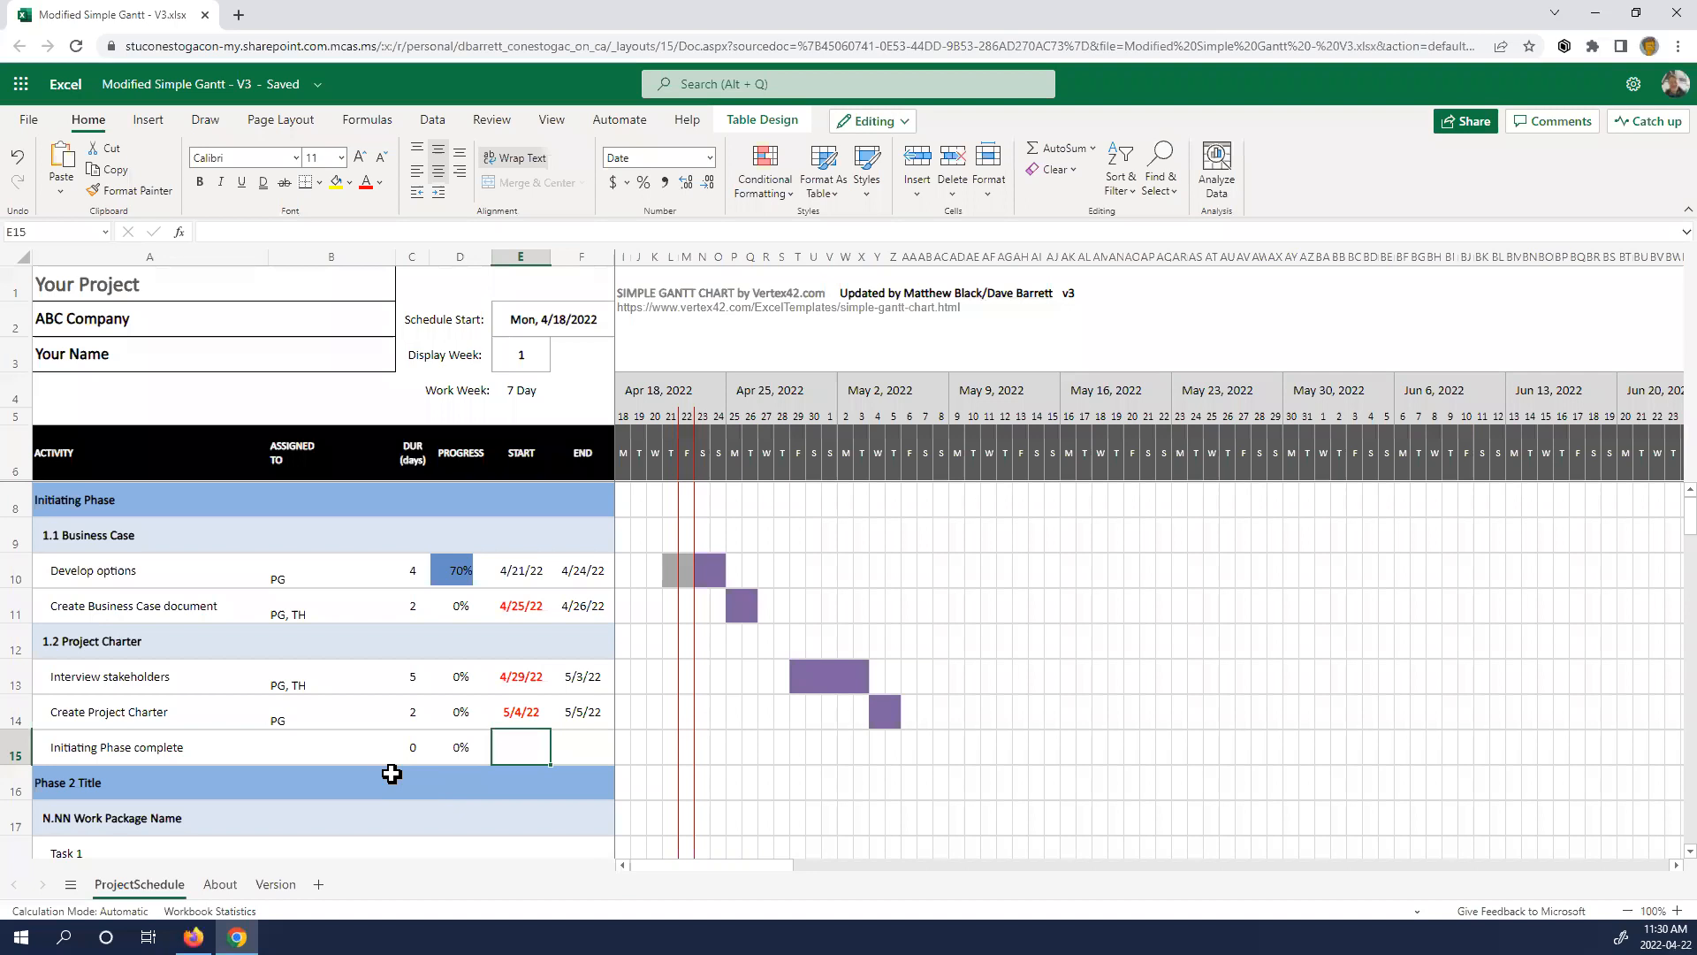
text(=)
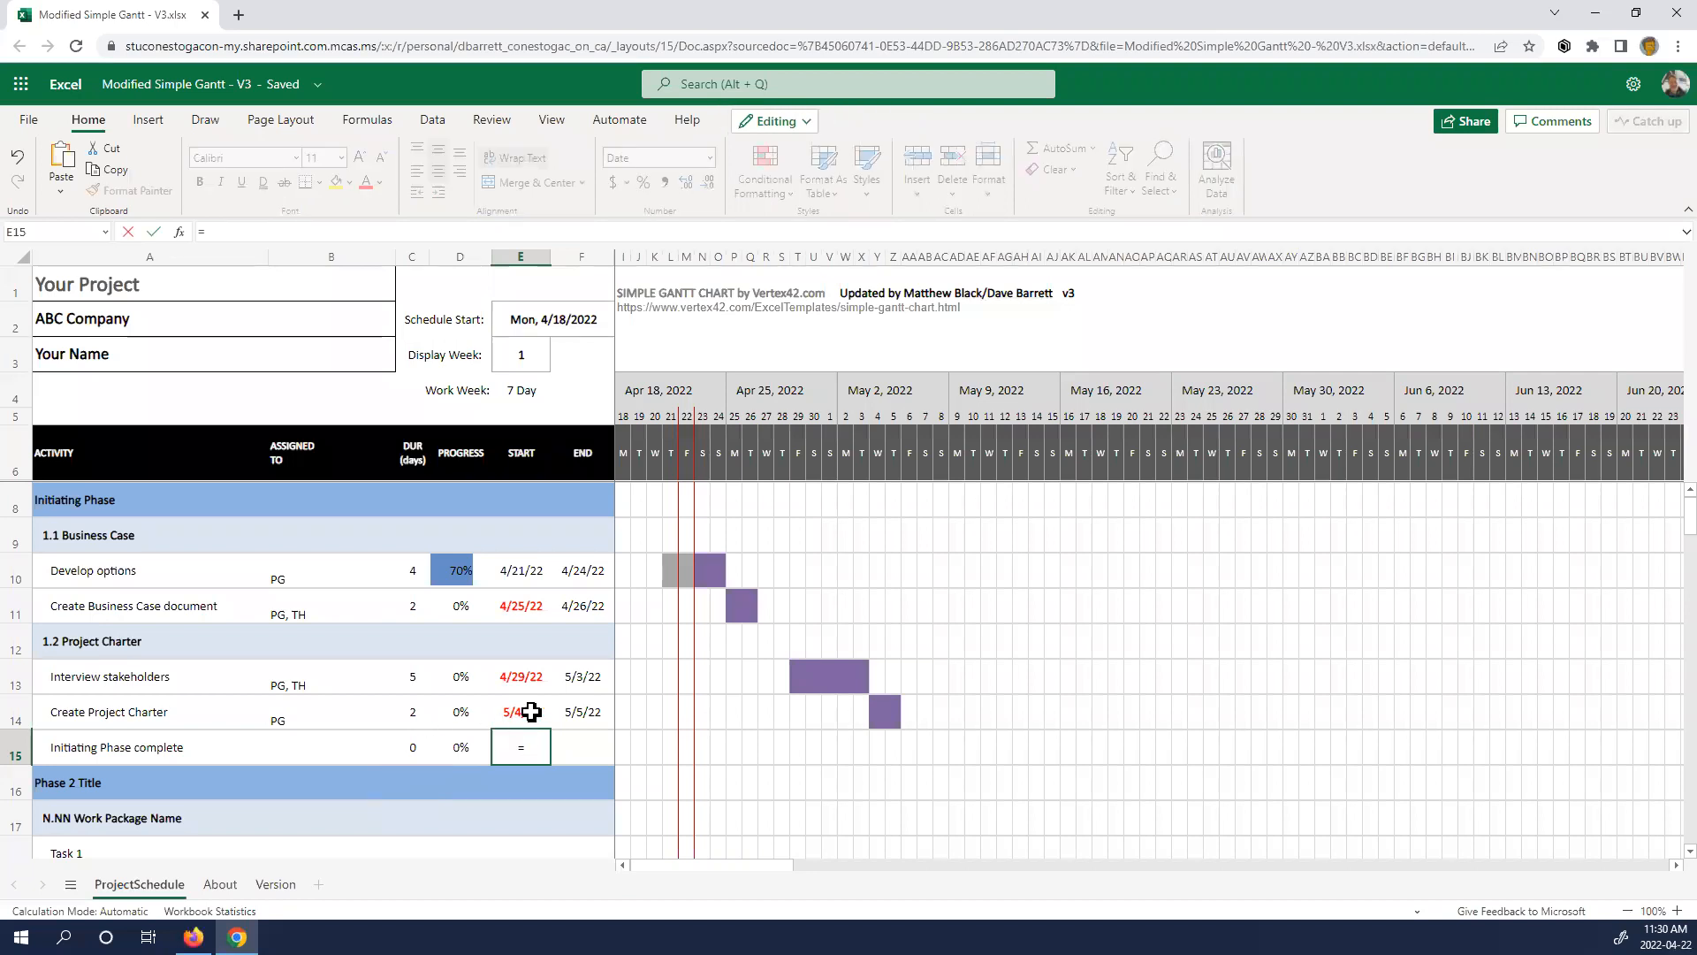
click(594, 718)
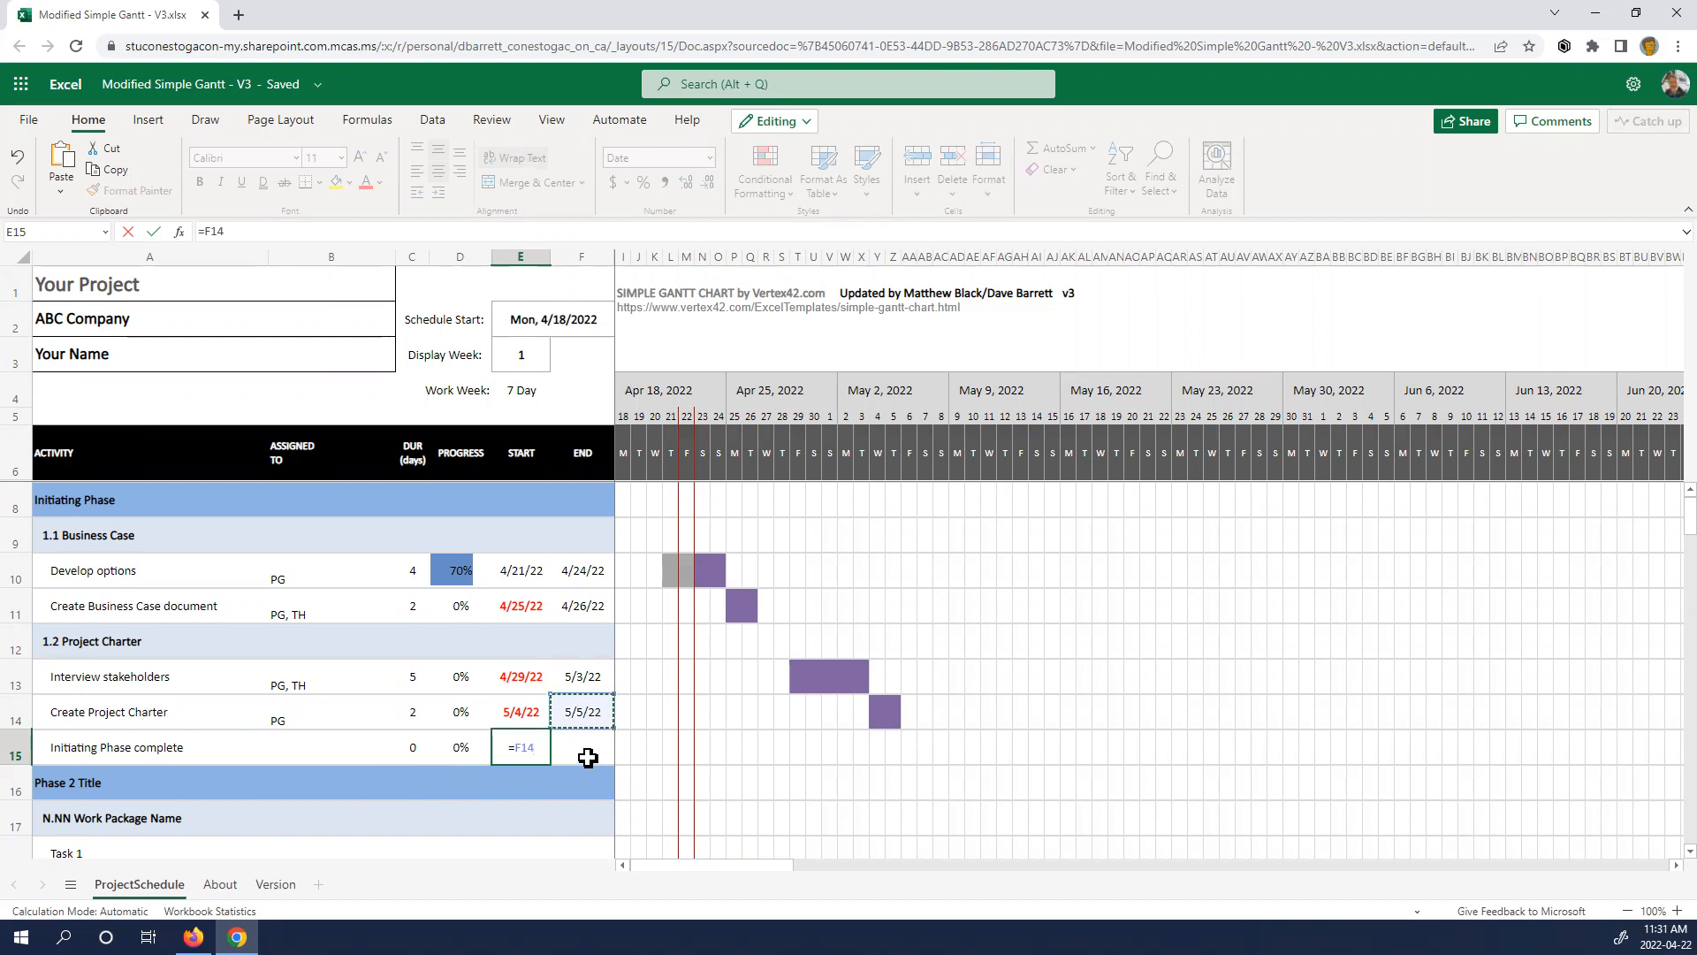
key(Return)
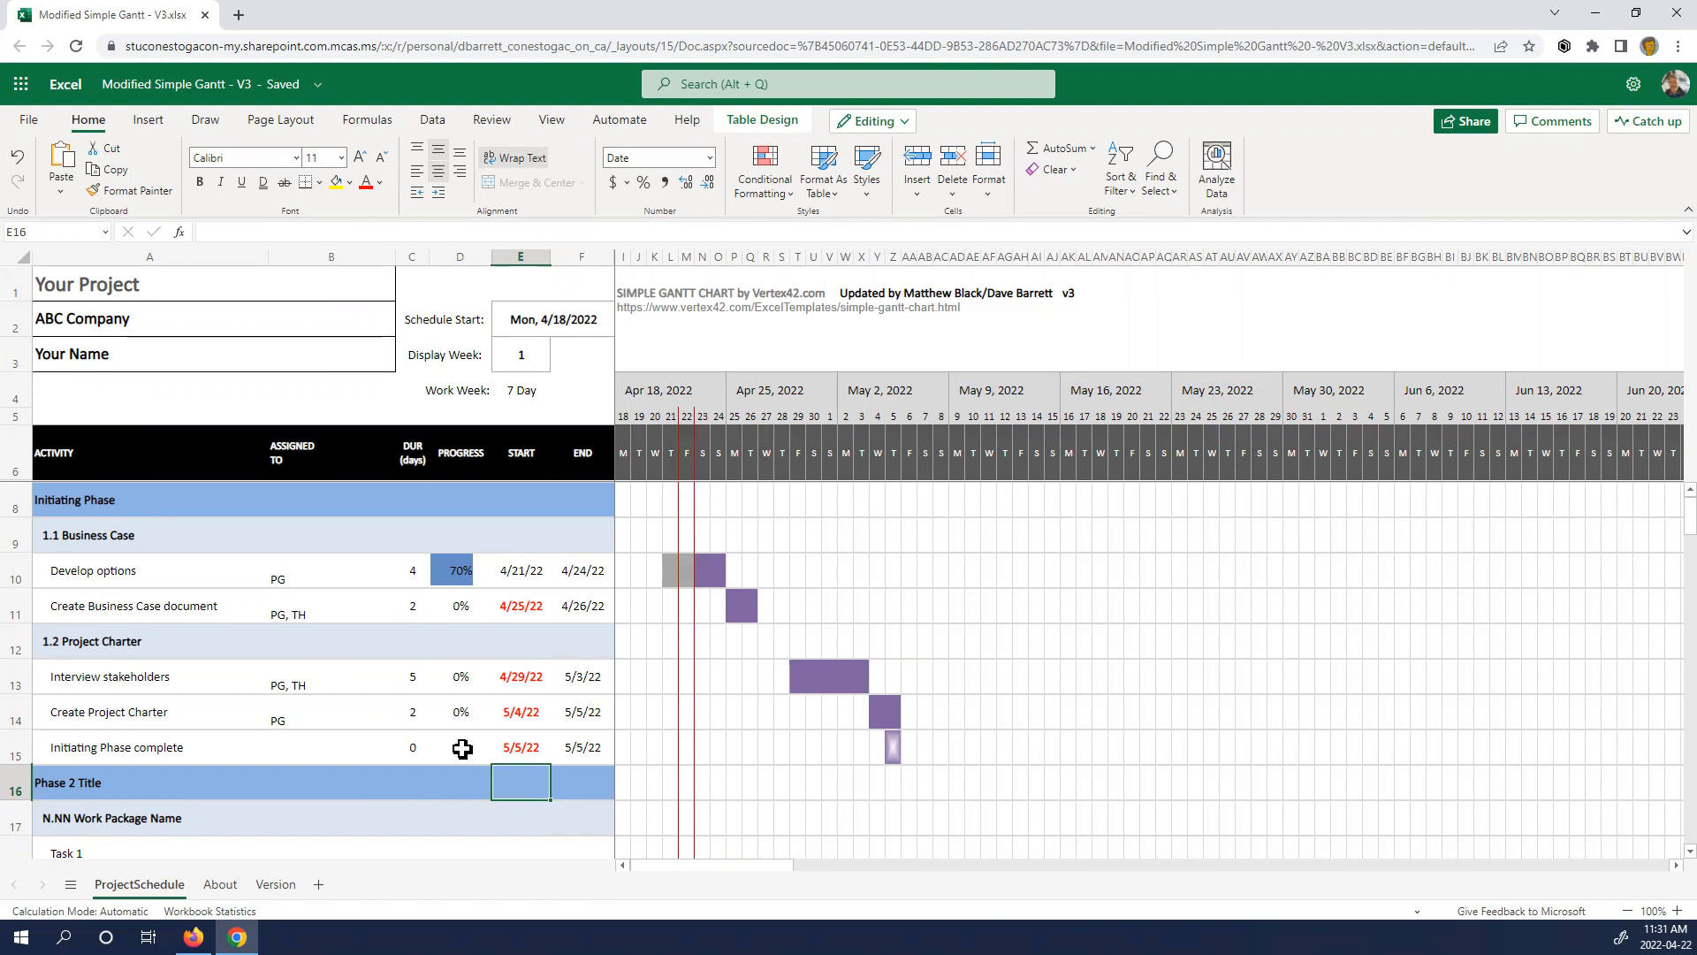
- Set the progress of both Business Case tasks, Develop options and Create Business Case document, to 100%
click(471, 578)
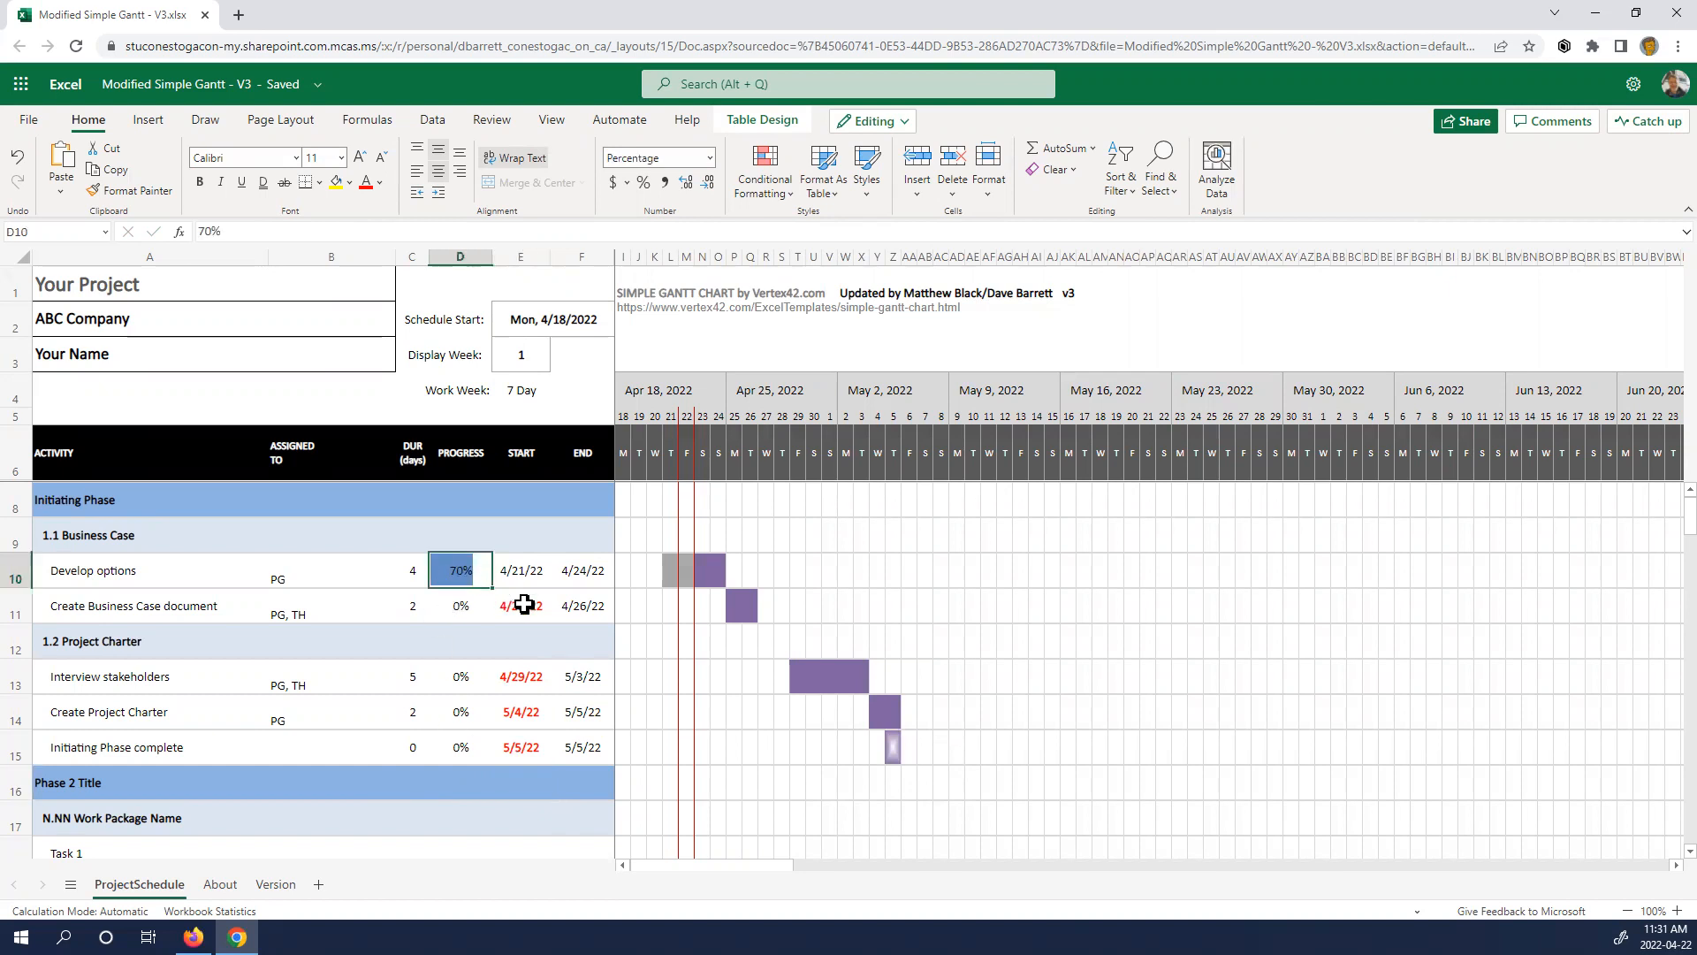
text(100)
key(Return)
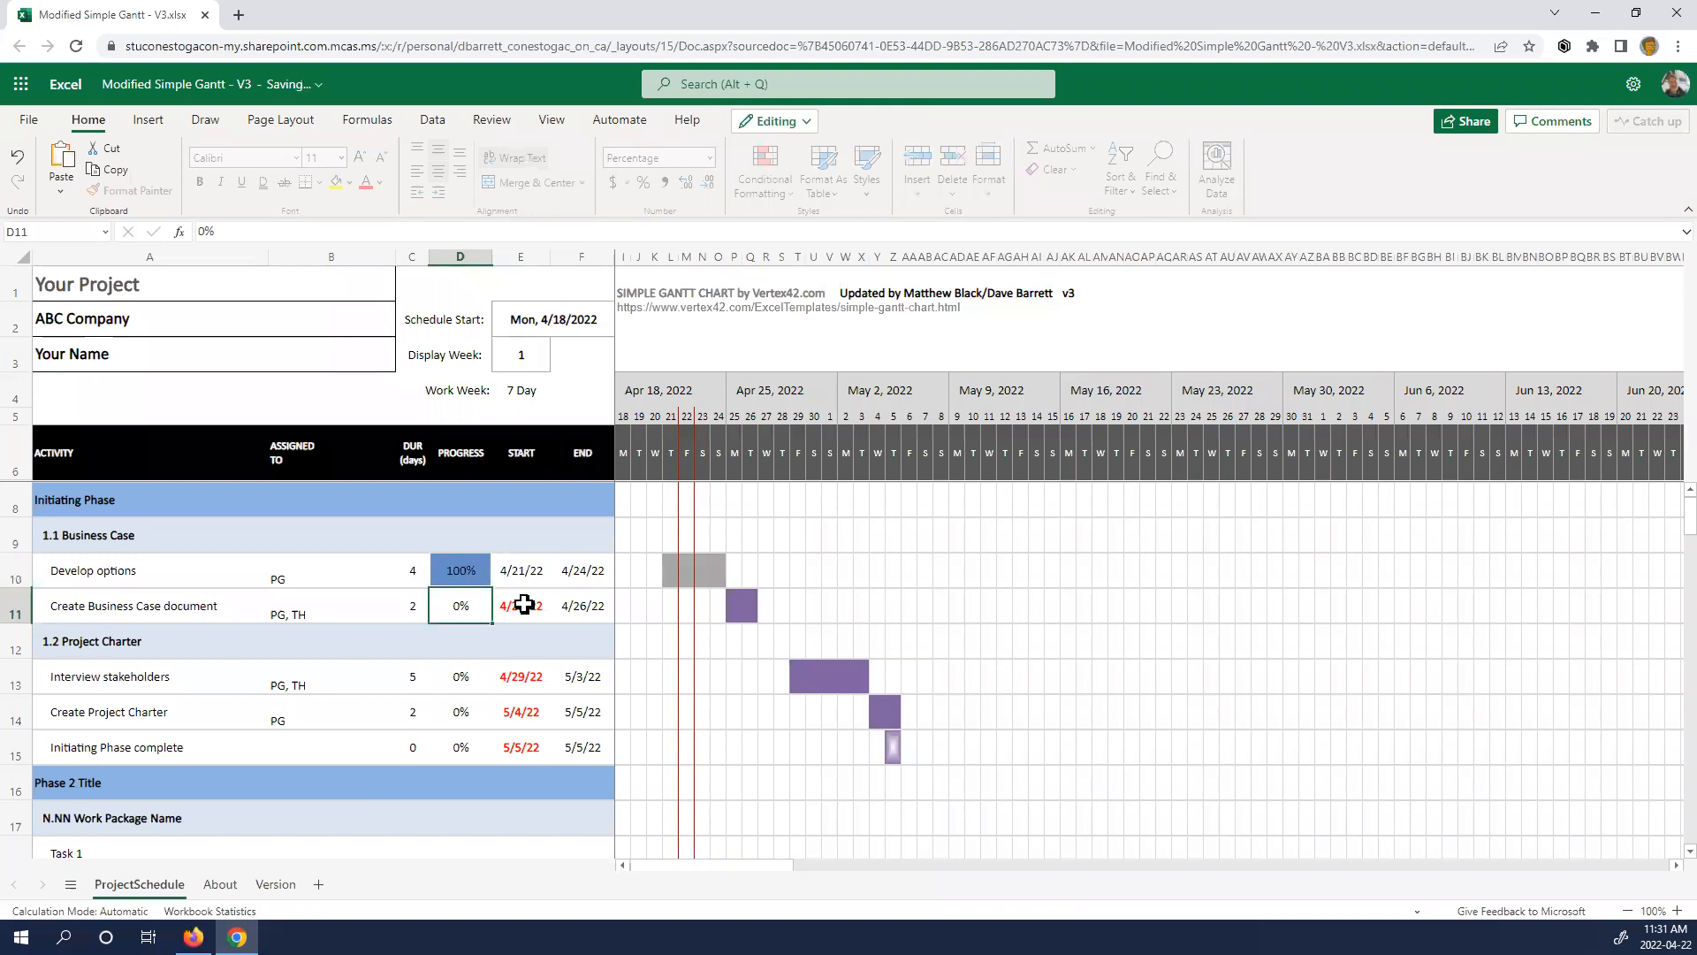
text(100)
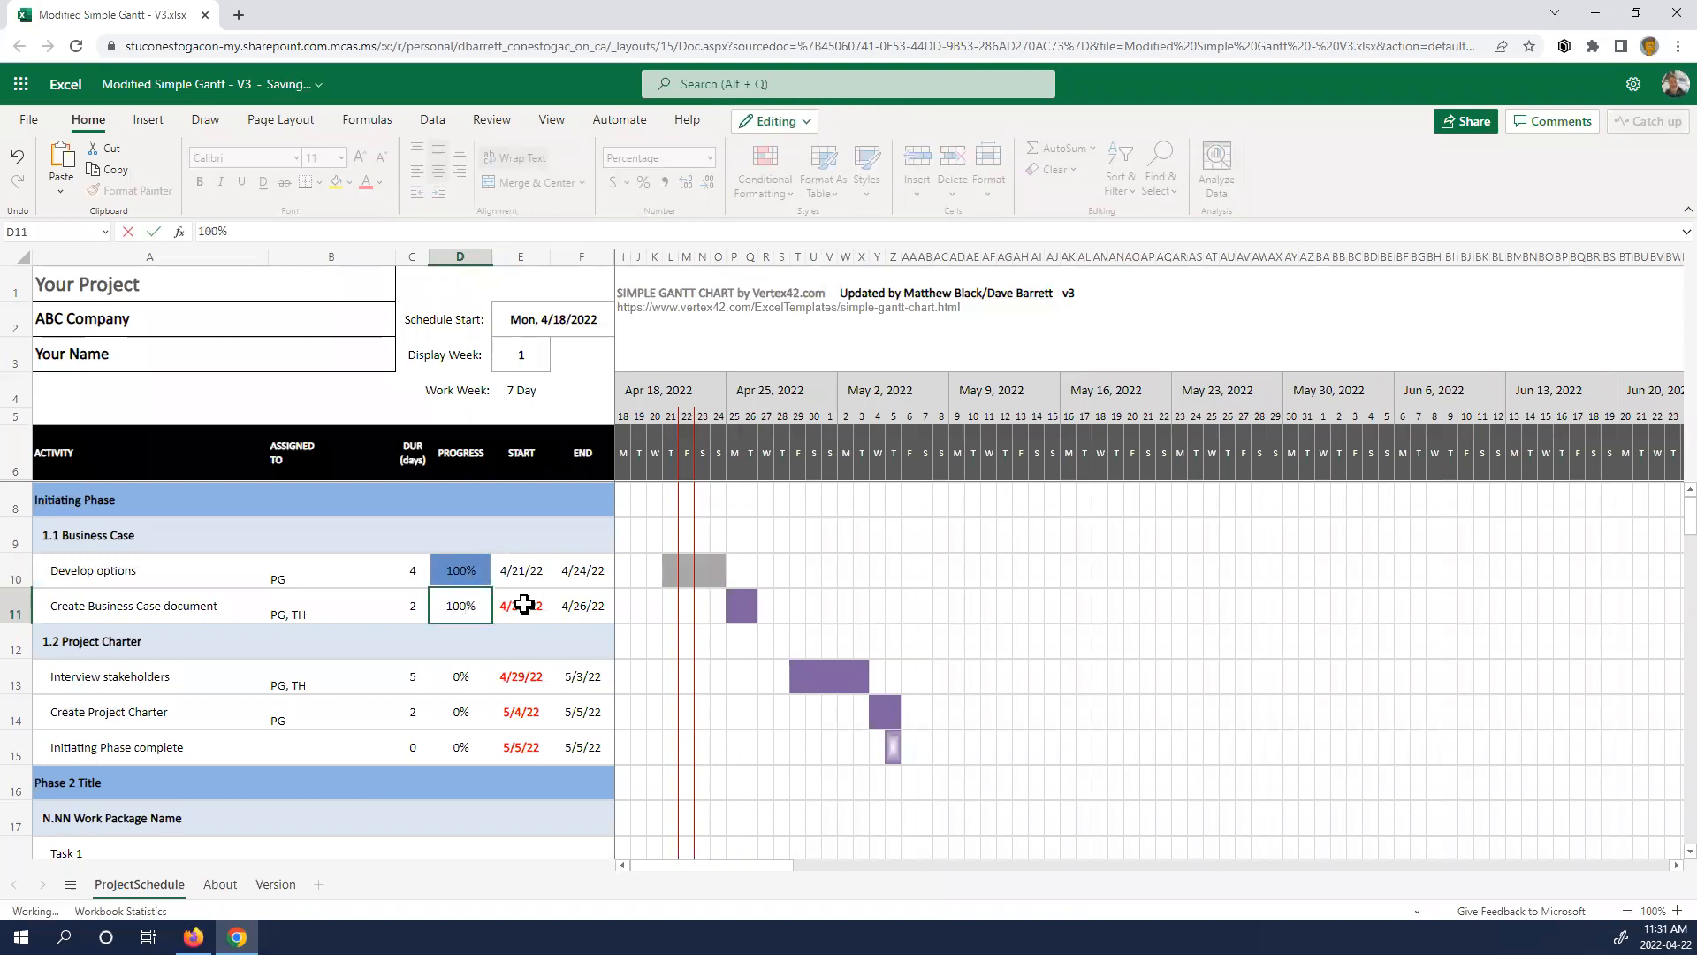
key(Return)
key(Return)
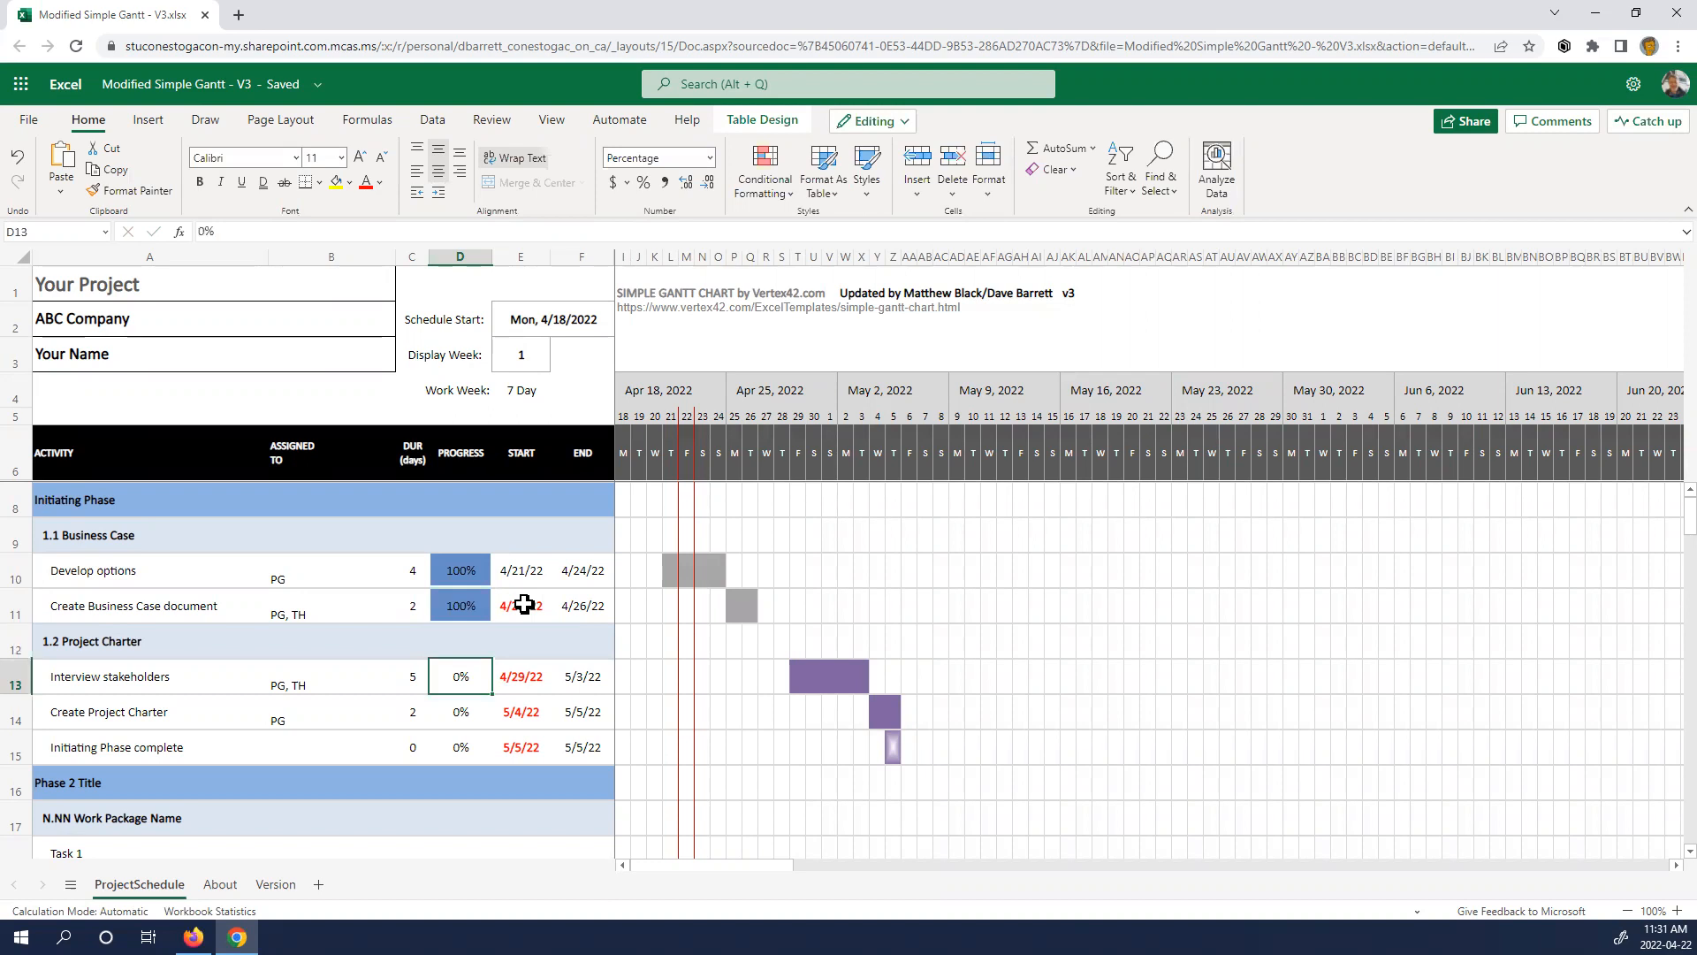
- Set the progress of Interview stakeholders, Create Project Charter and the Initiating Phase complete milestone to 100%
text(100)
key(Return)
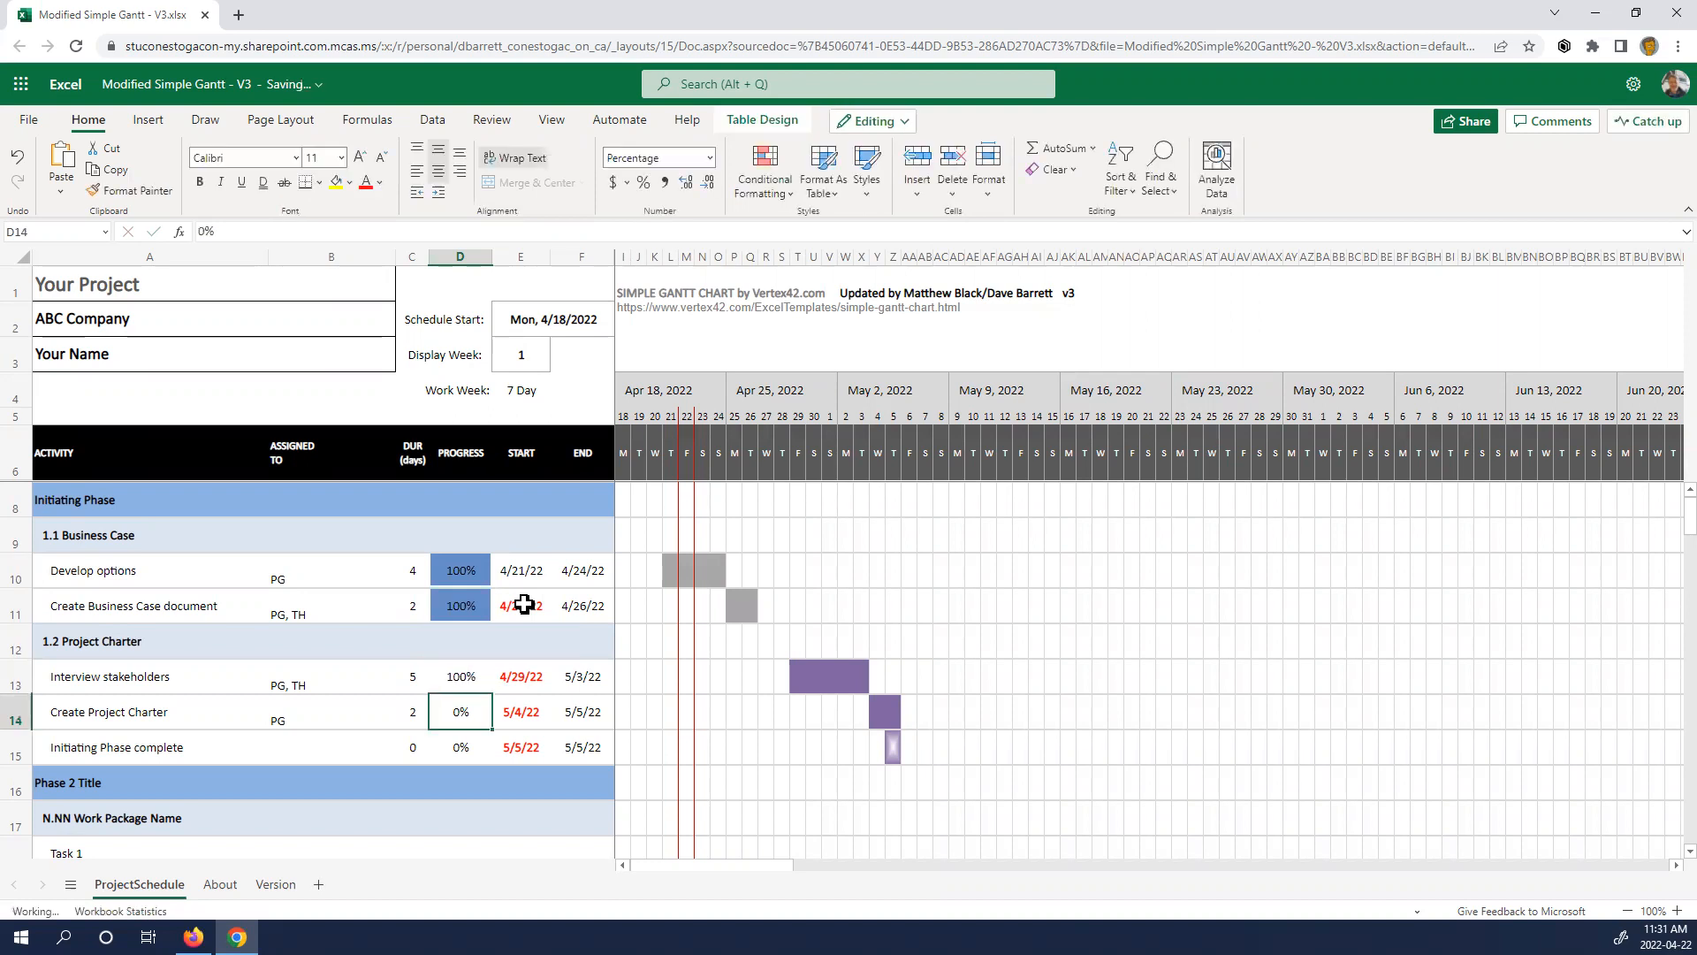
text(100)
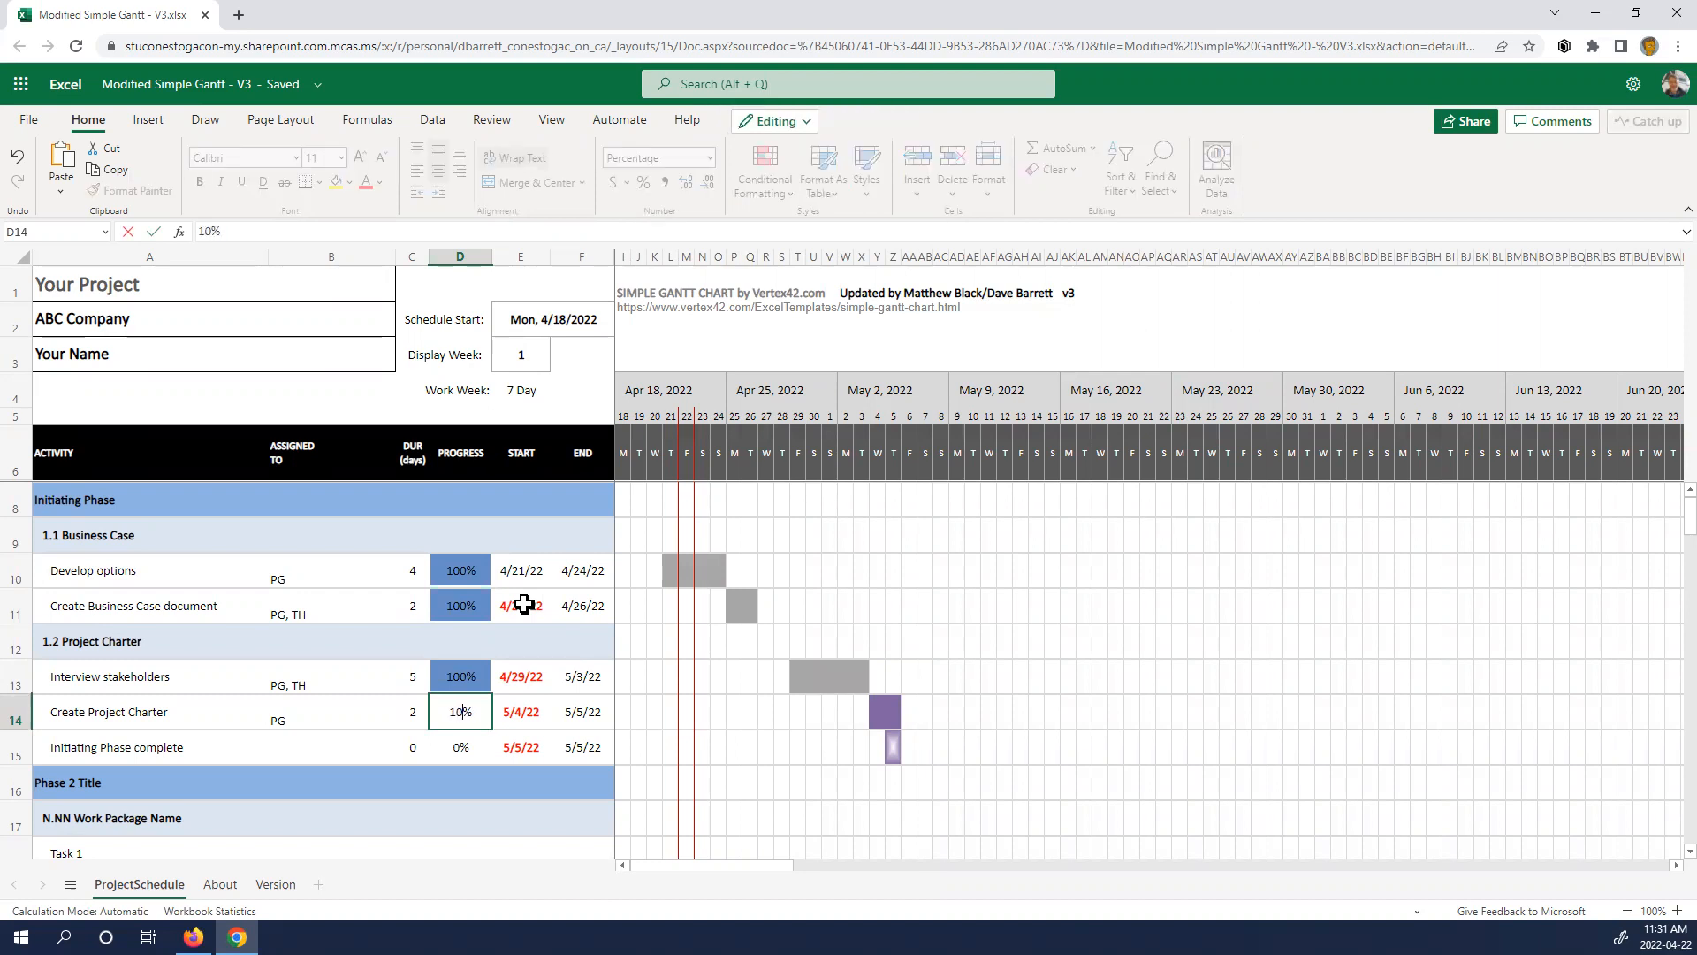
key(Return)
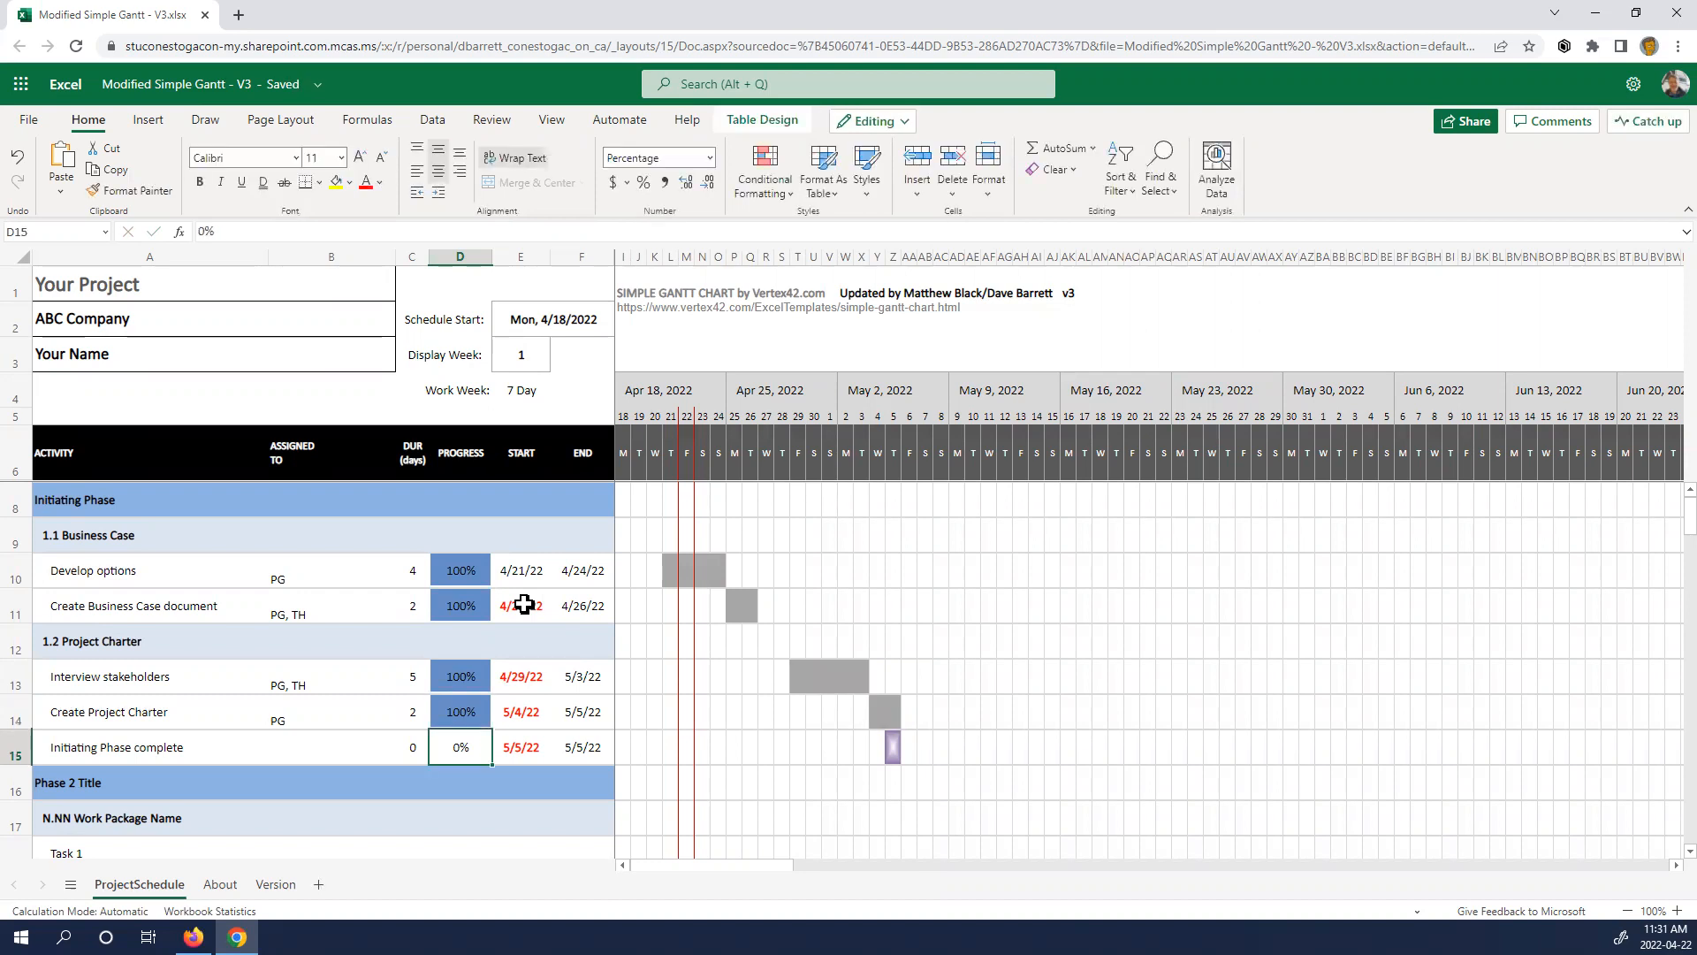
text(100)
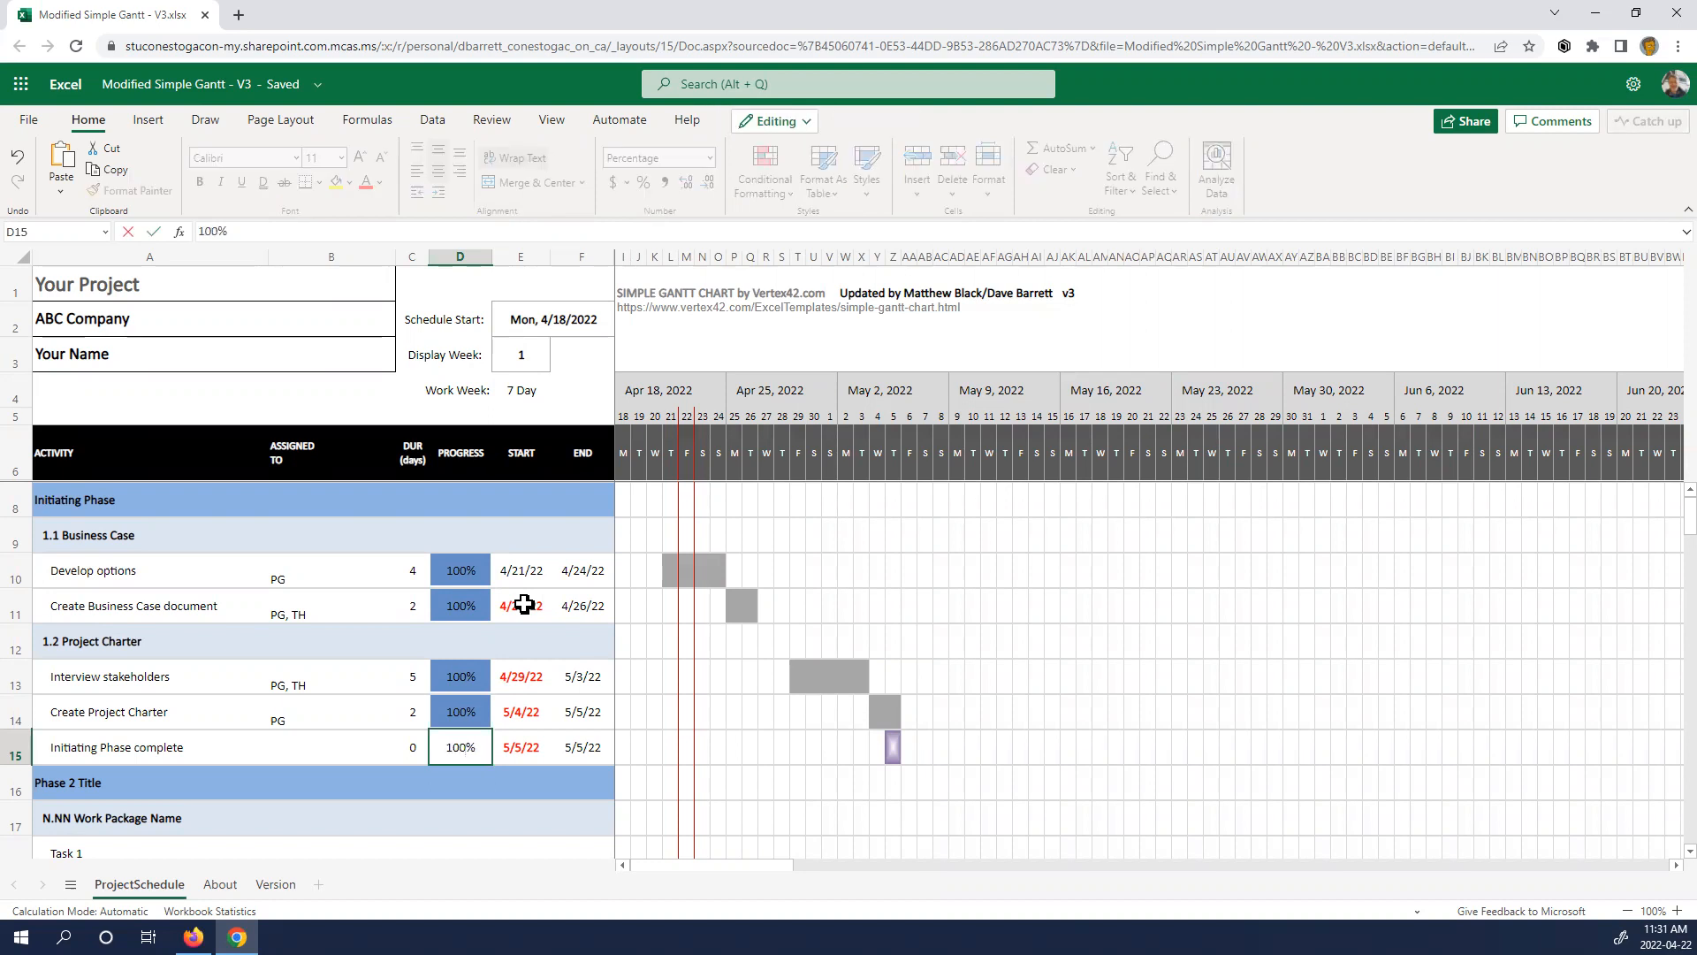
key(Return)
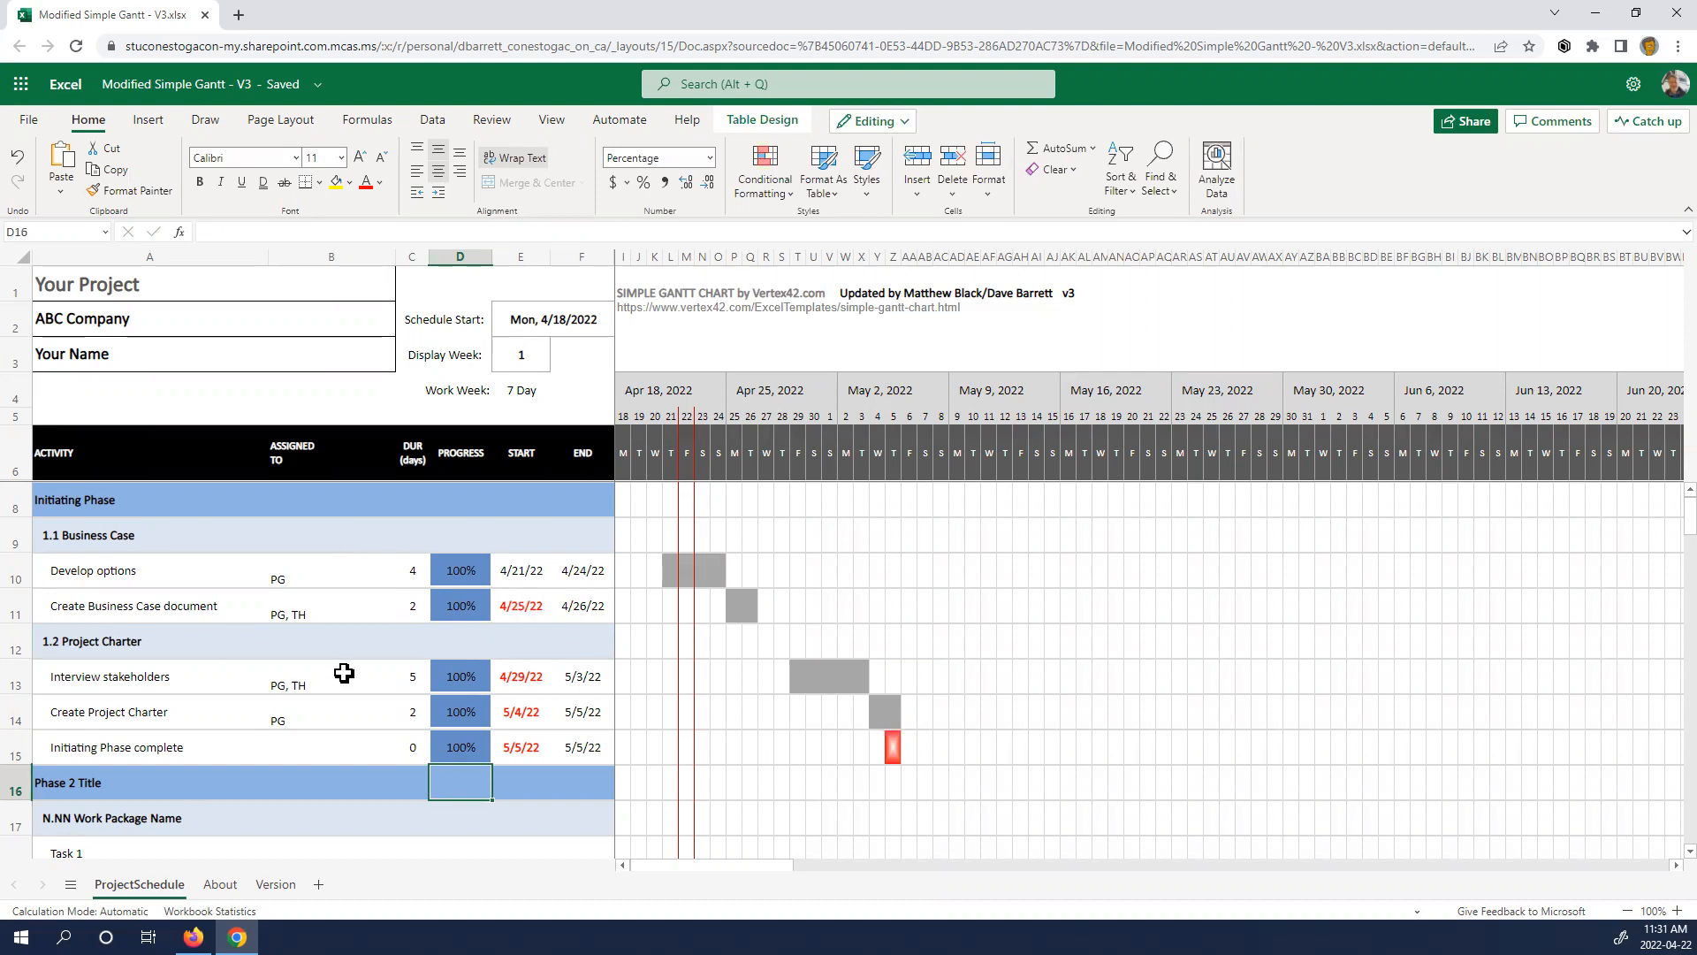
- Insert four blank rows above the Phase 2 Title row
scroll(349, 699, down, 1)
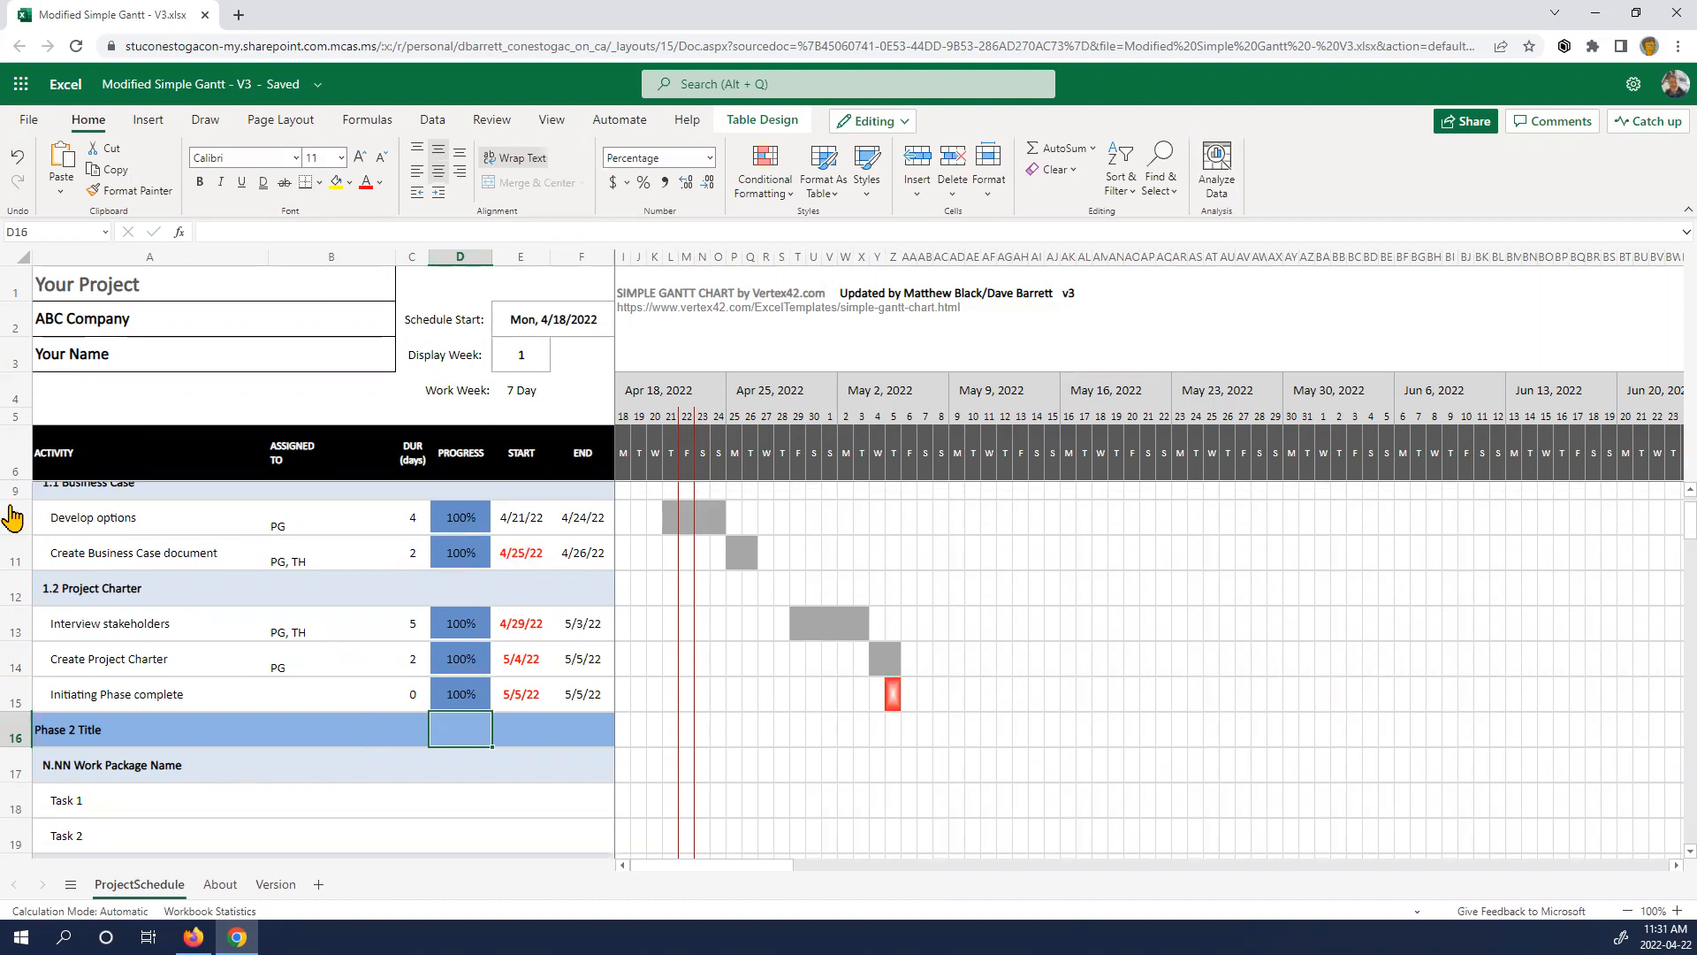
scroll(252, 588, up, 1)
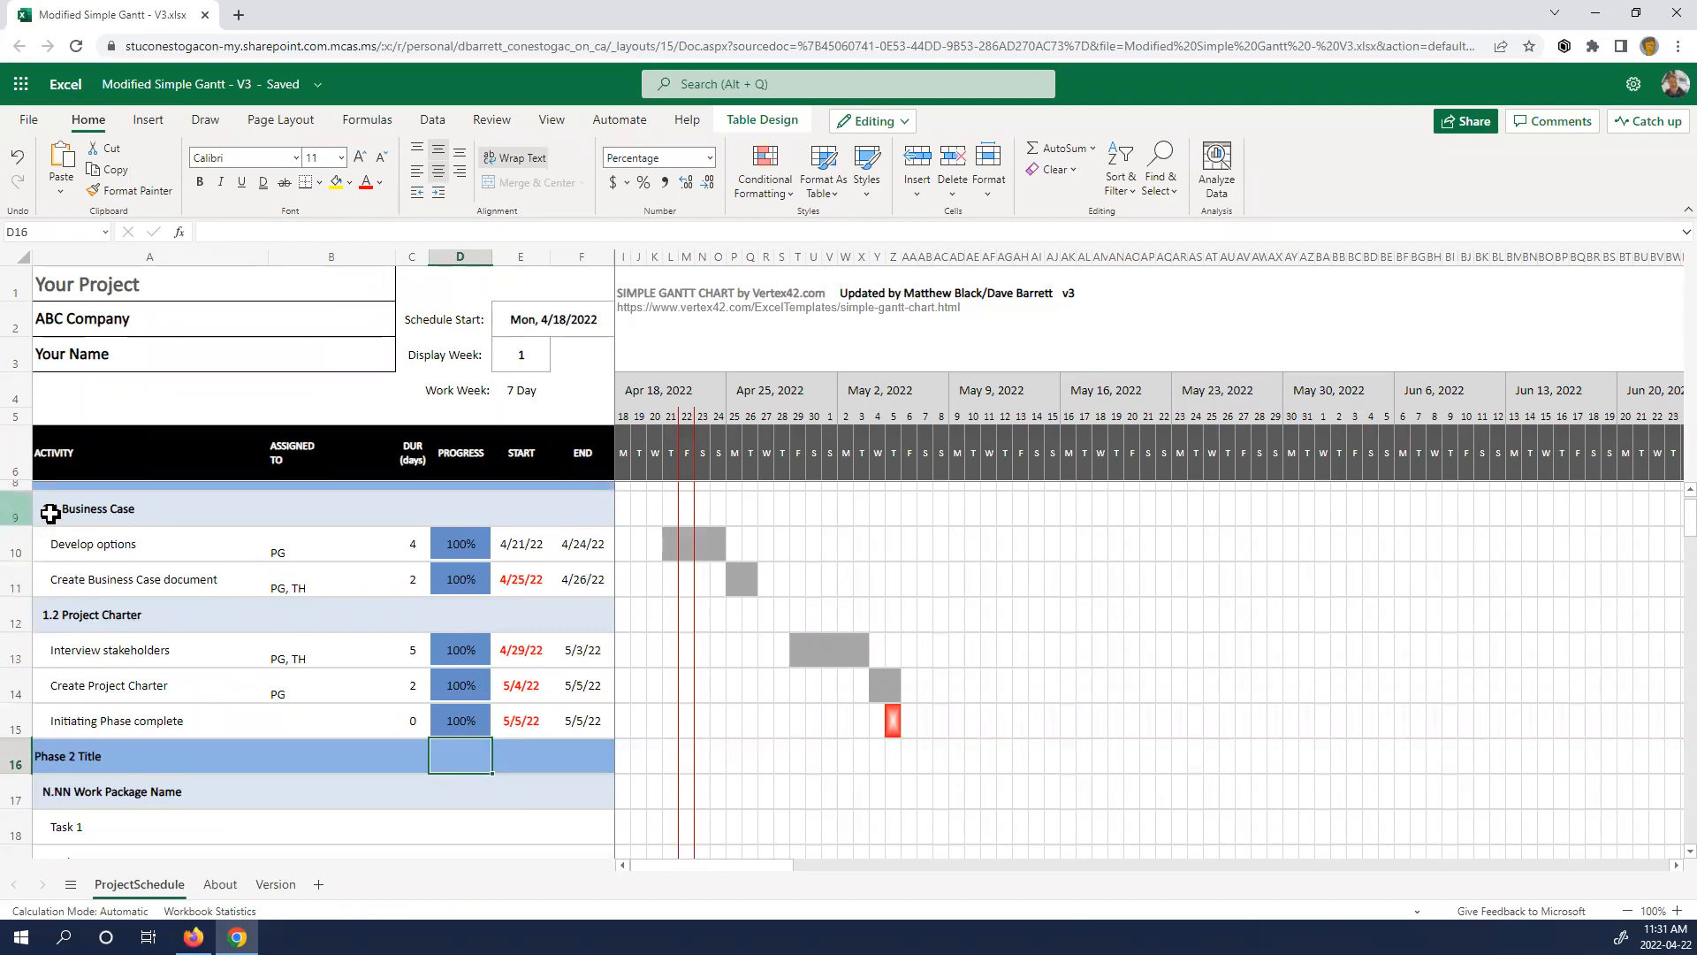
scroll(144, 634, up, 1)
scroll(135, 535, down, 1)
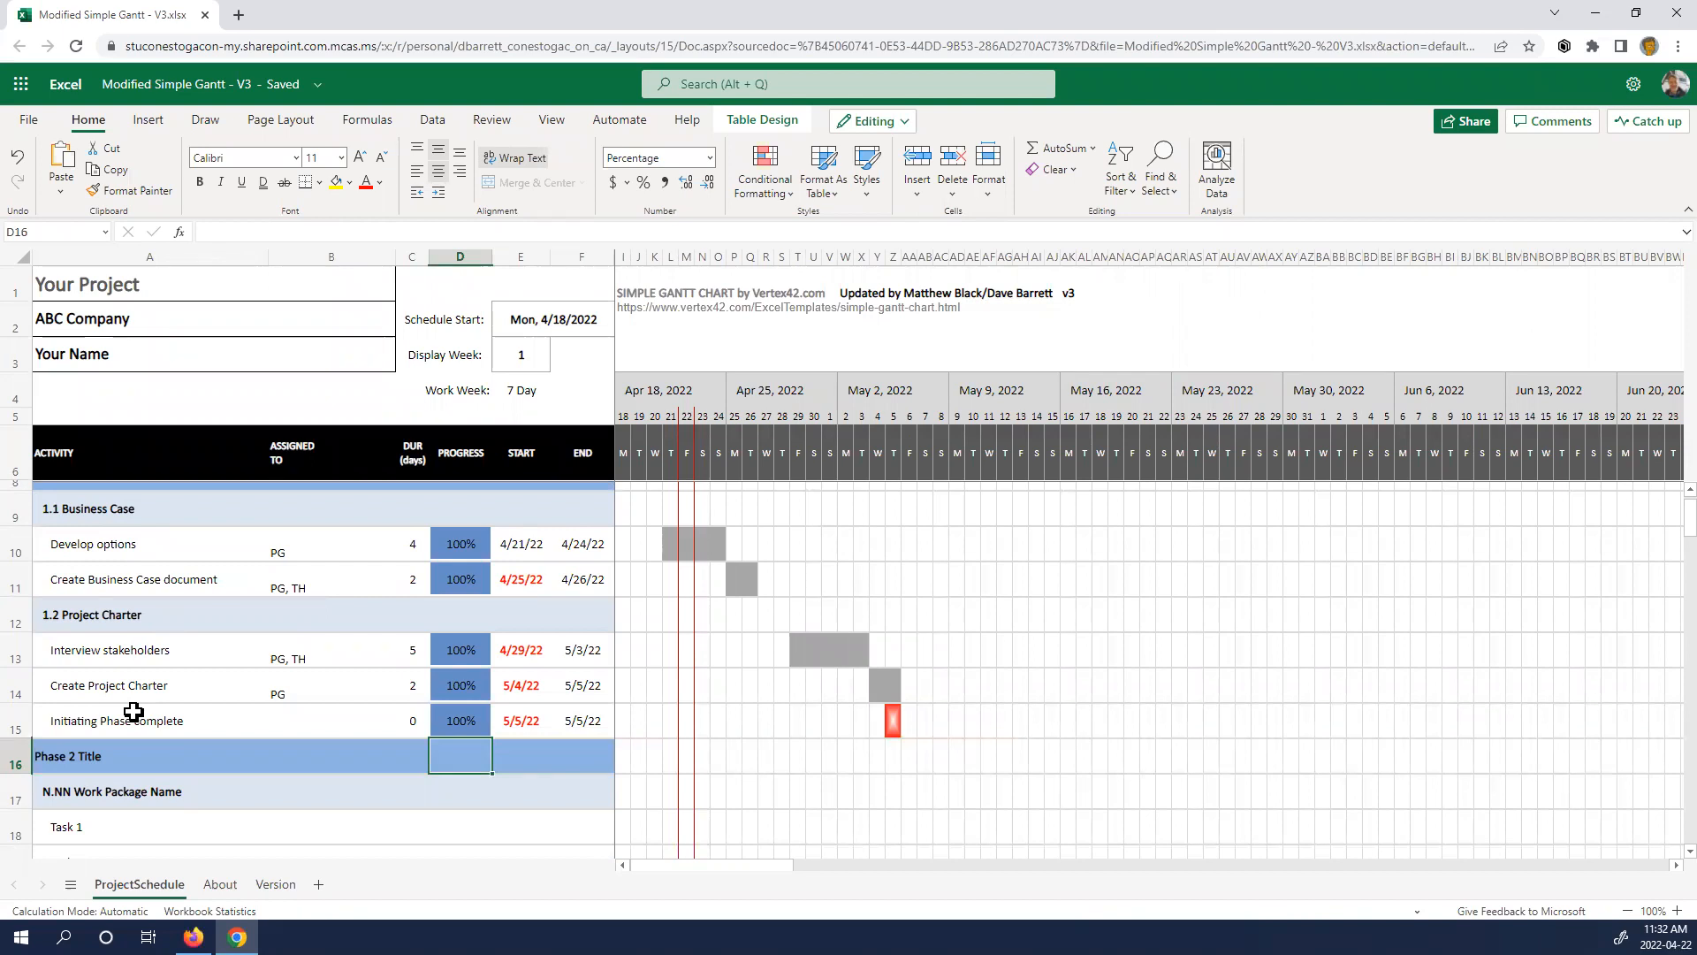
click(16, 762)
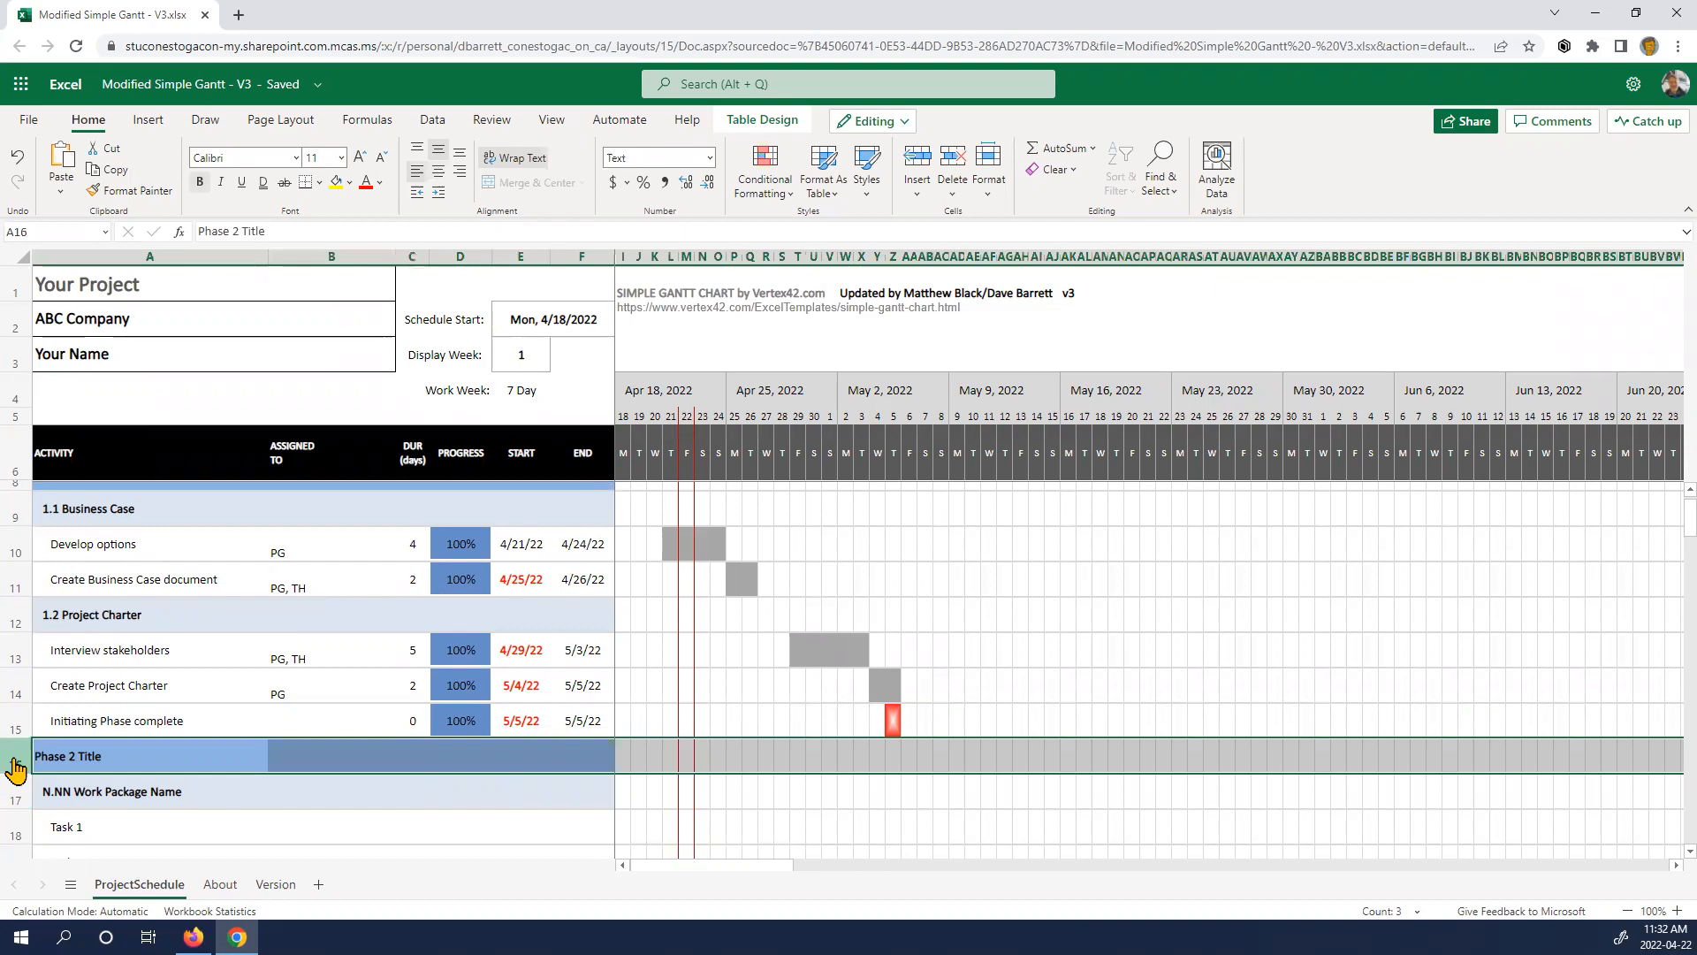
click(918, 163)
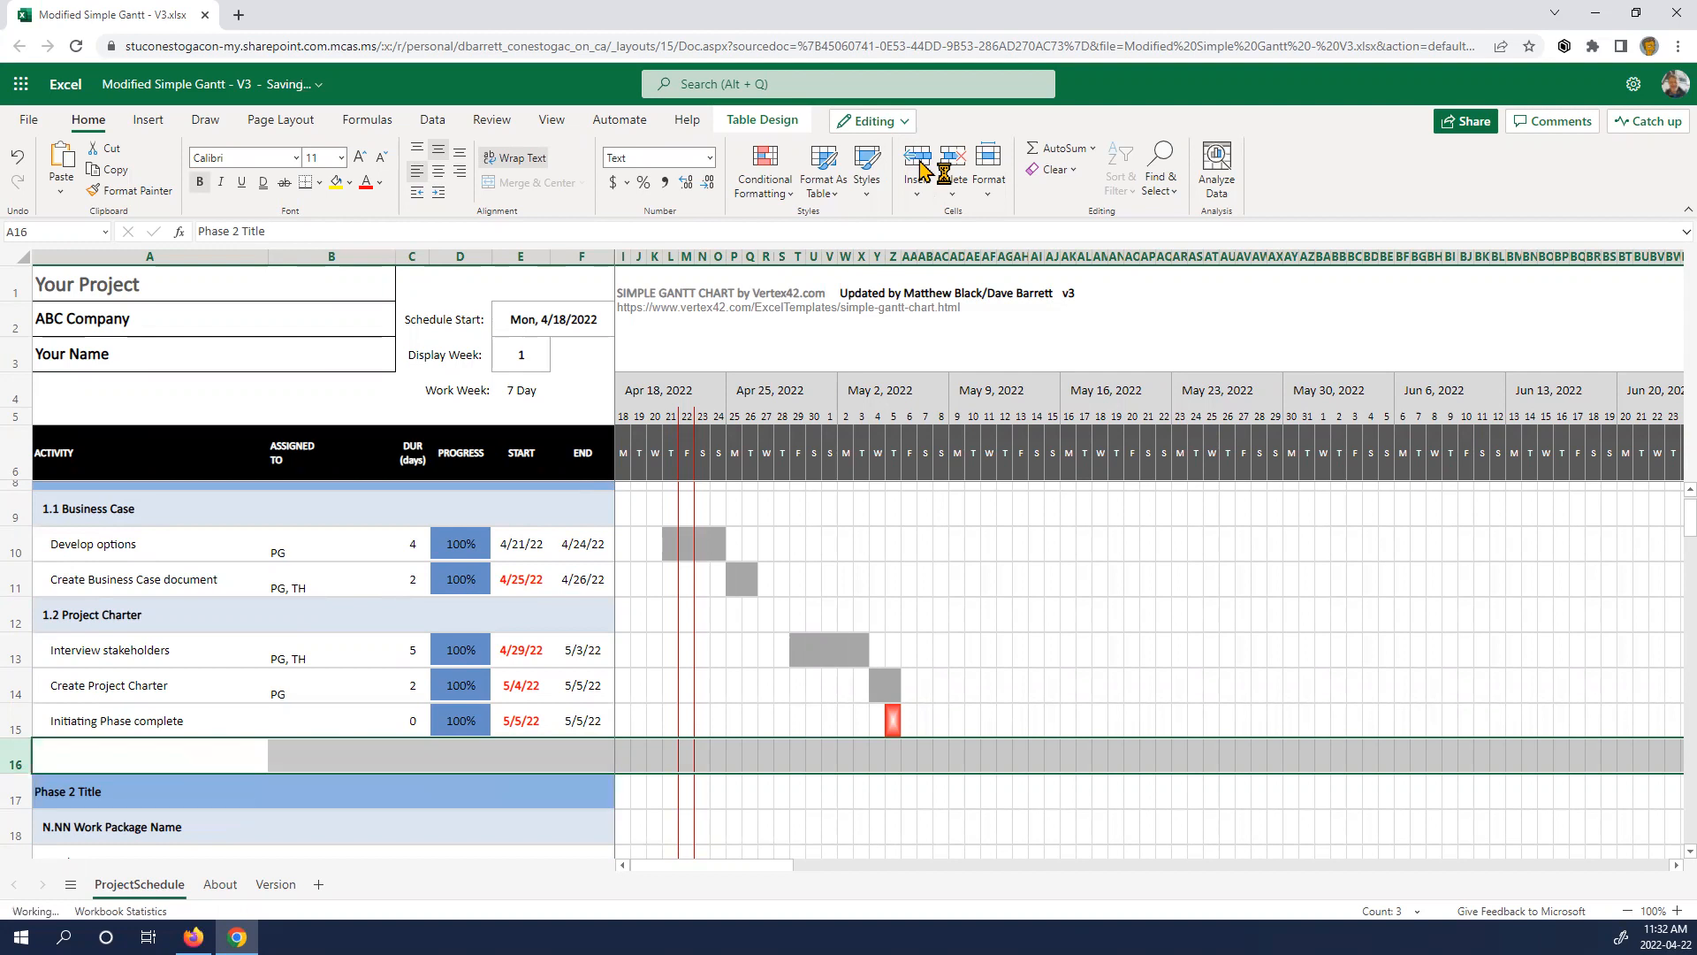
click(919, 164)
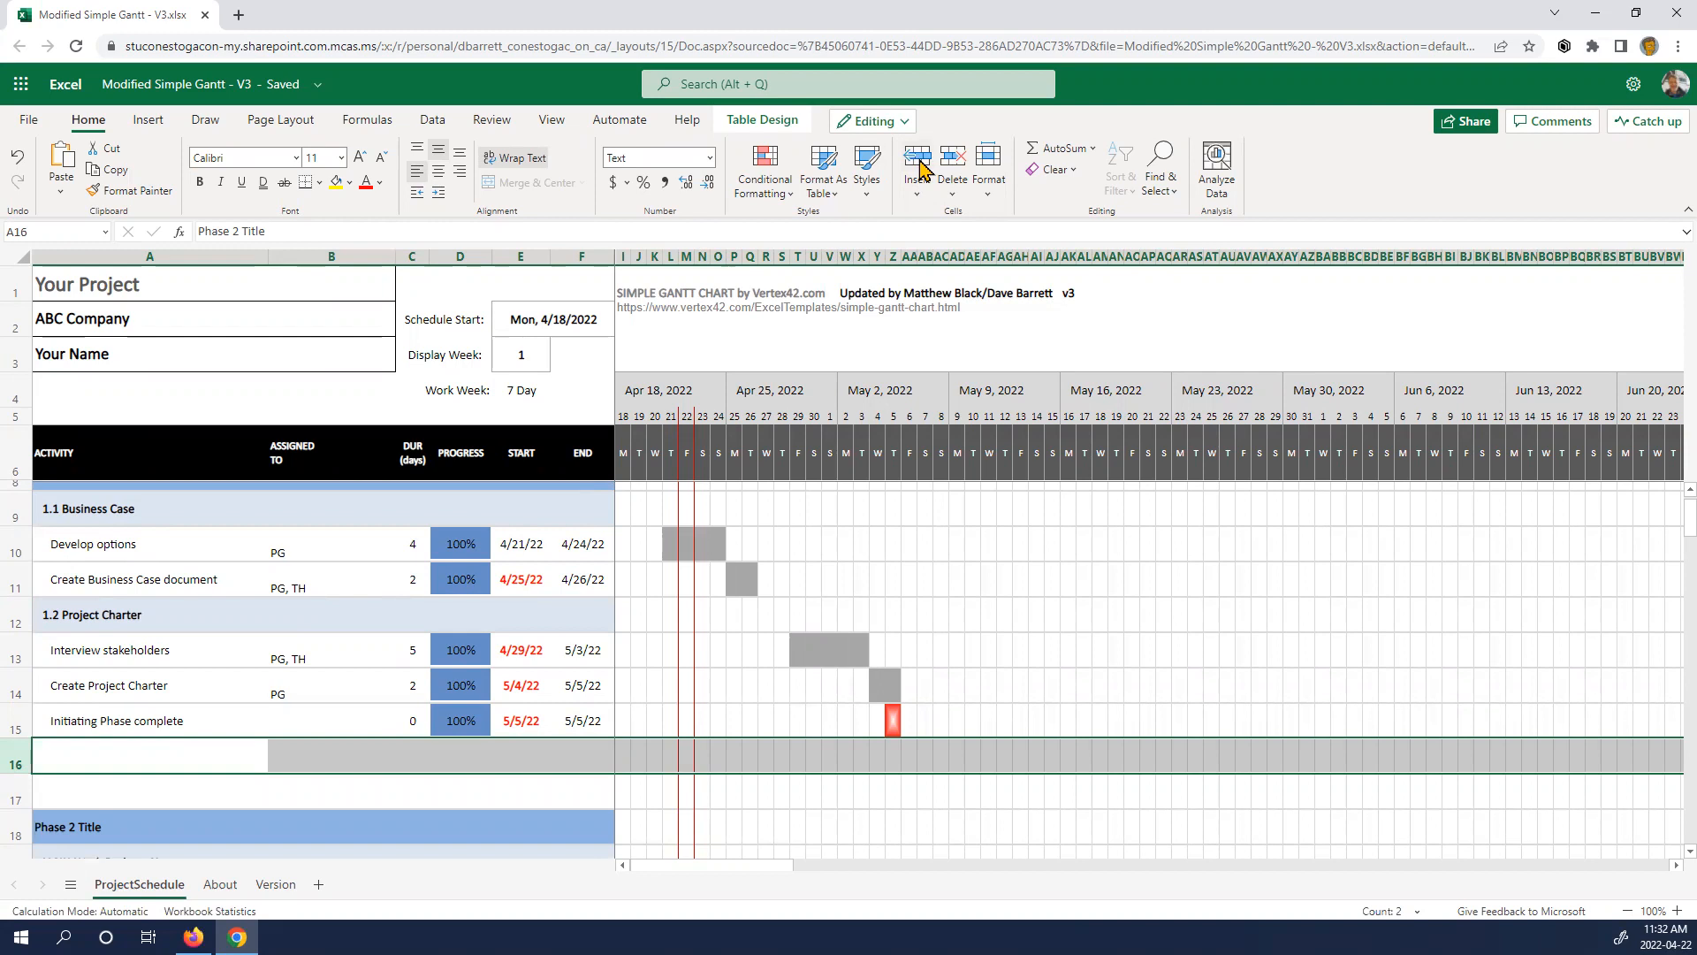
click(918, 163)
click(919, 163)
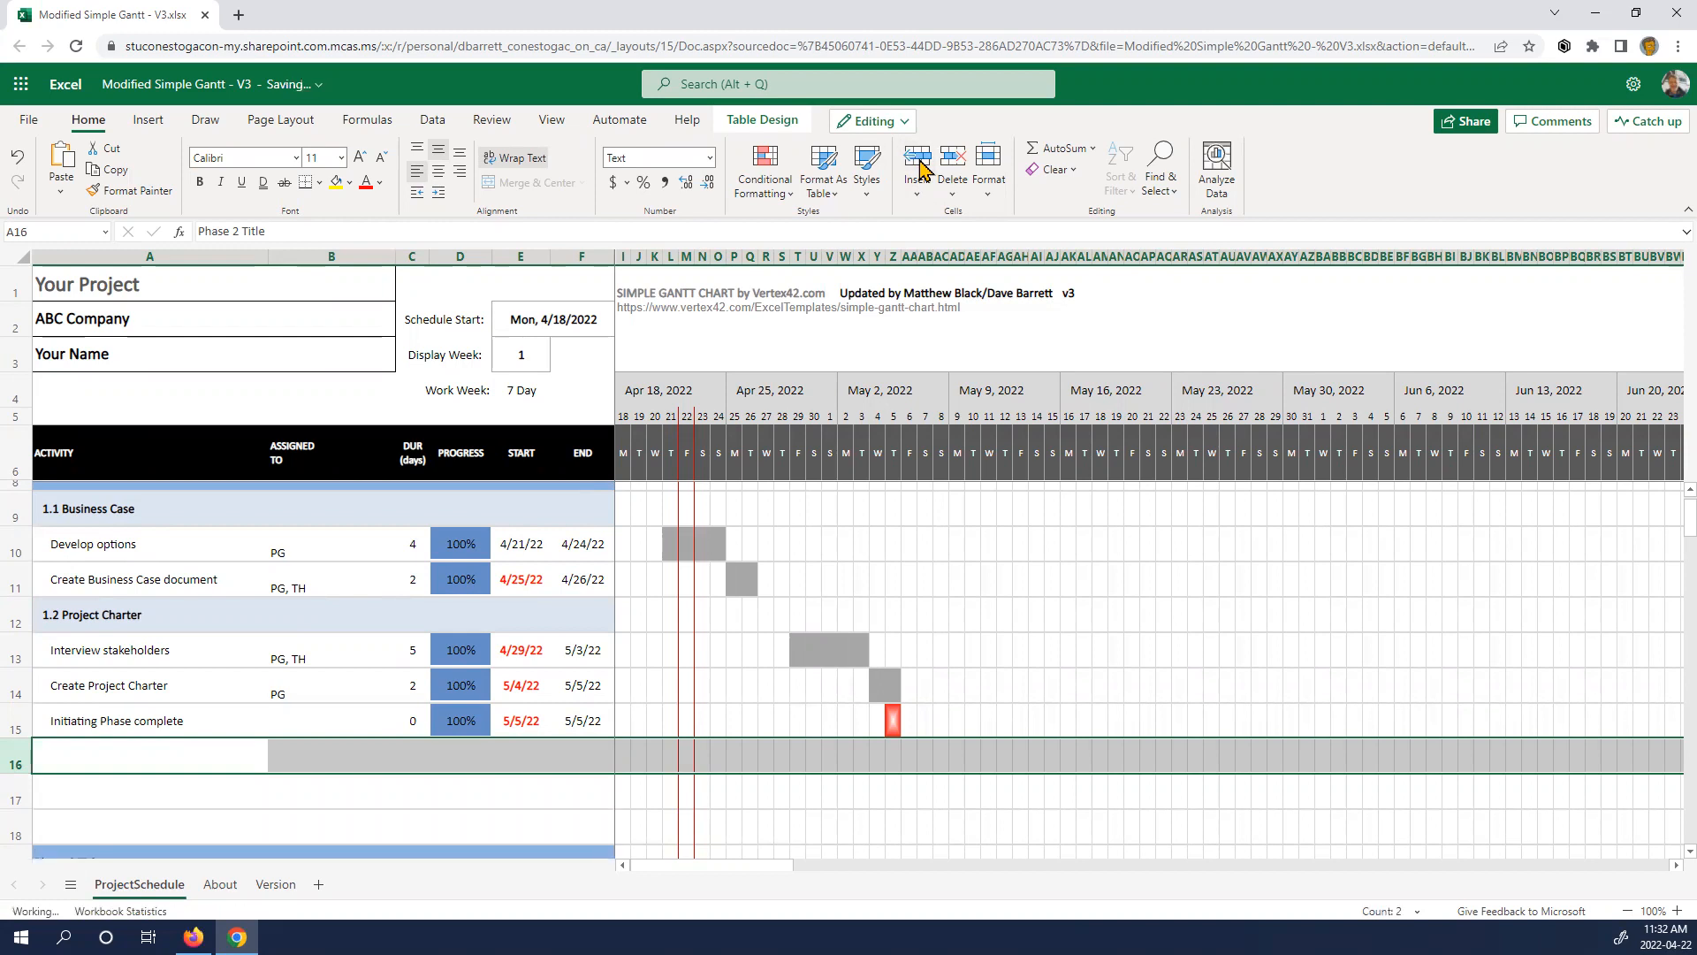
- Copy the entire 1.2 Project Charter work package row into the first blank row below the Initiating Phase complete milestone
scroll(569, 519, down, 1)
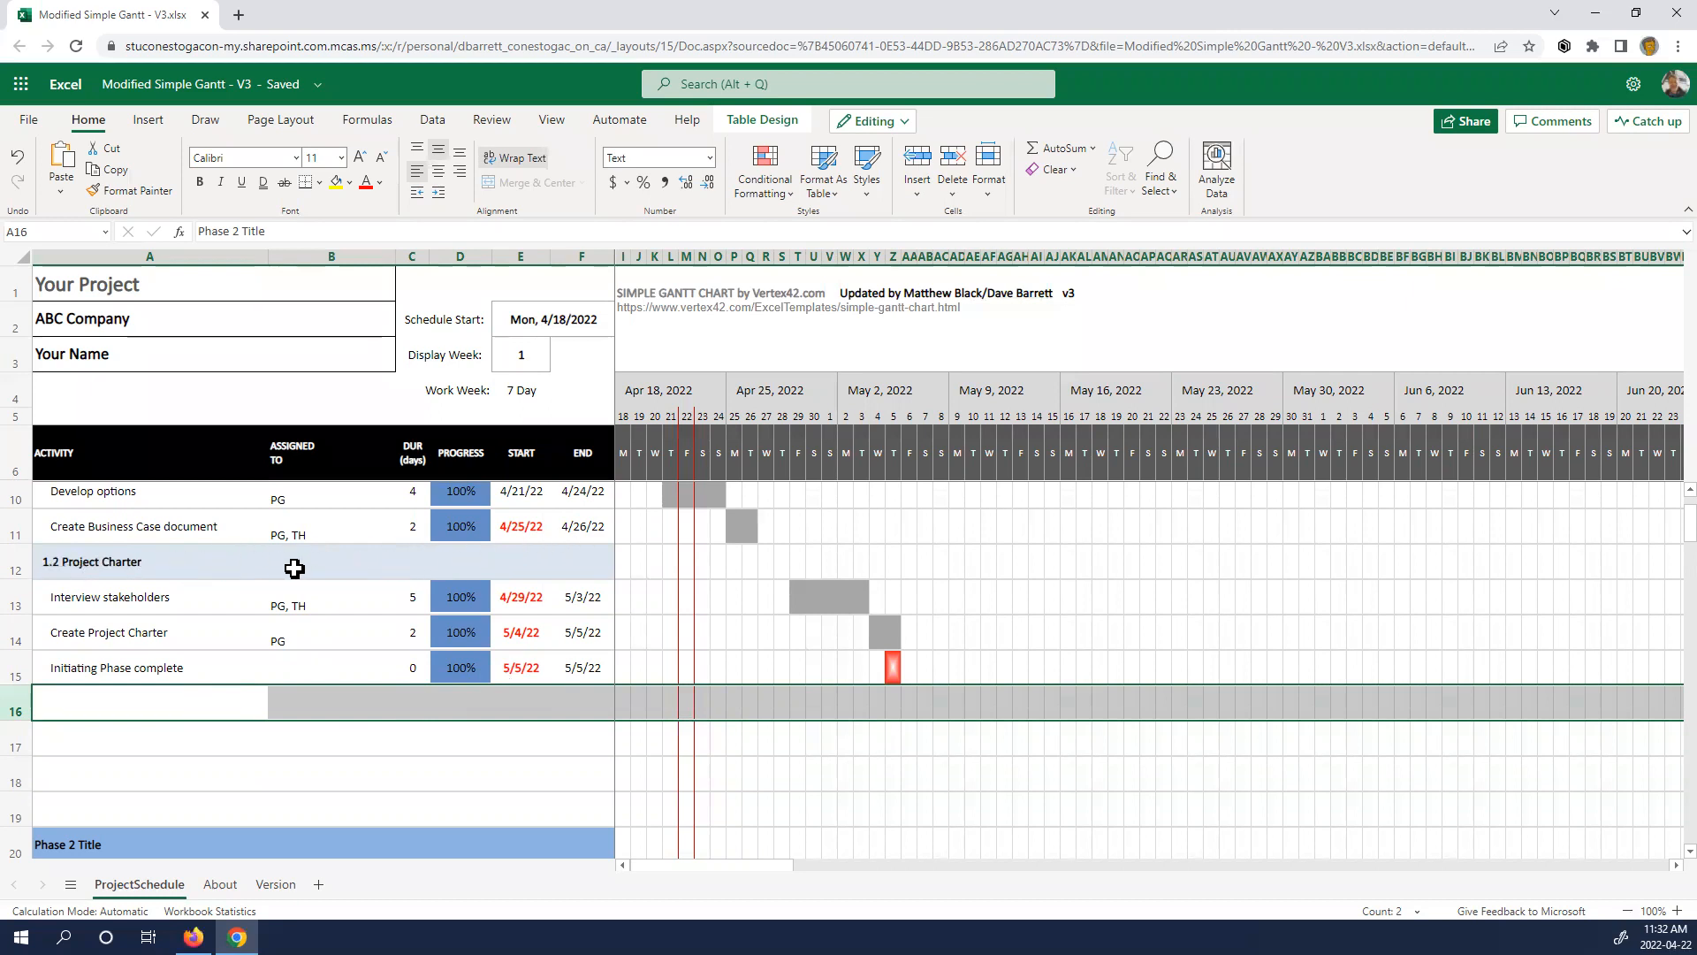
click(19, 575)
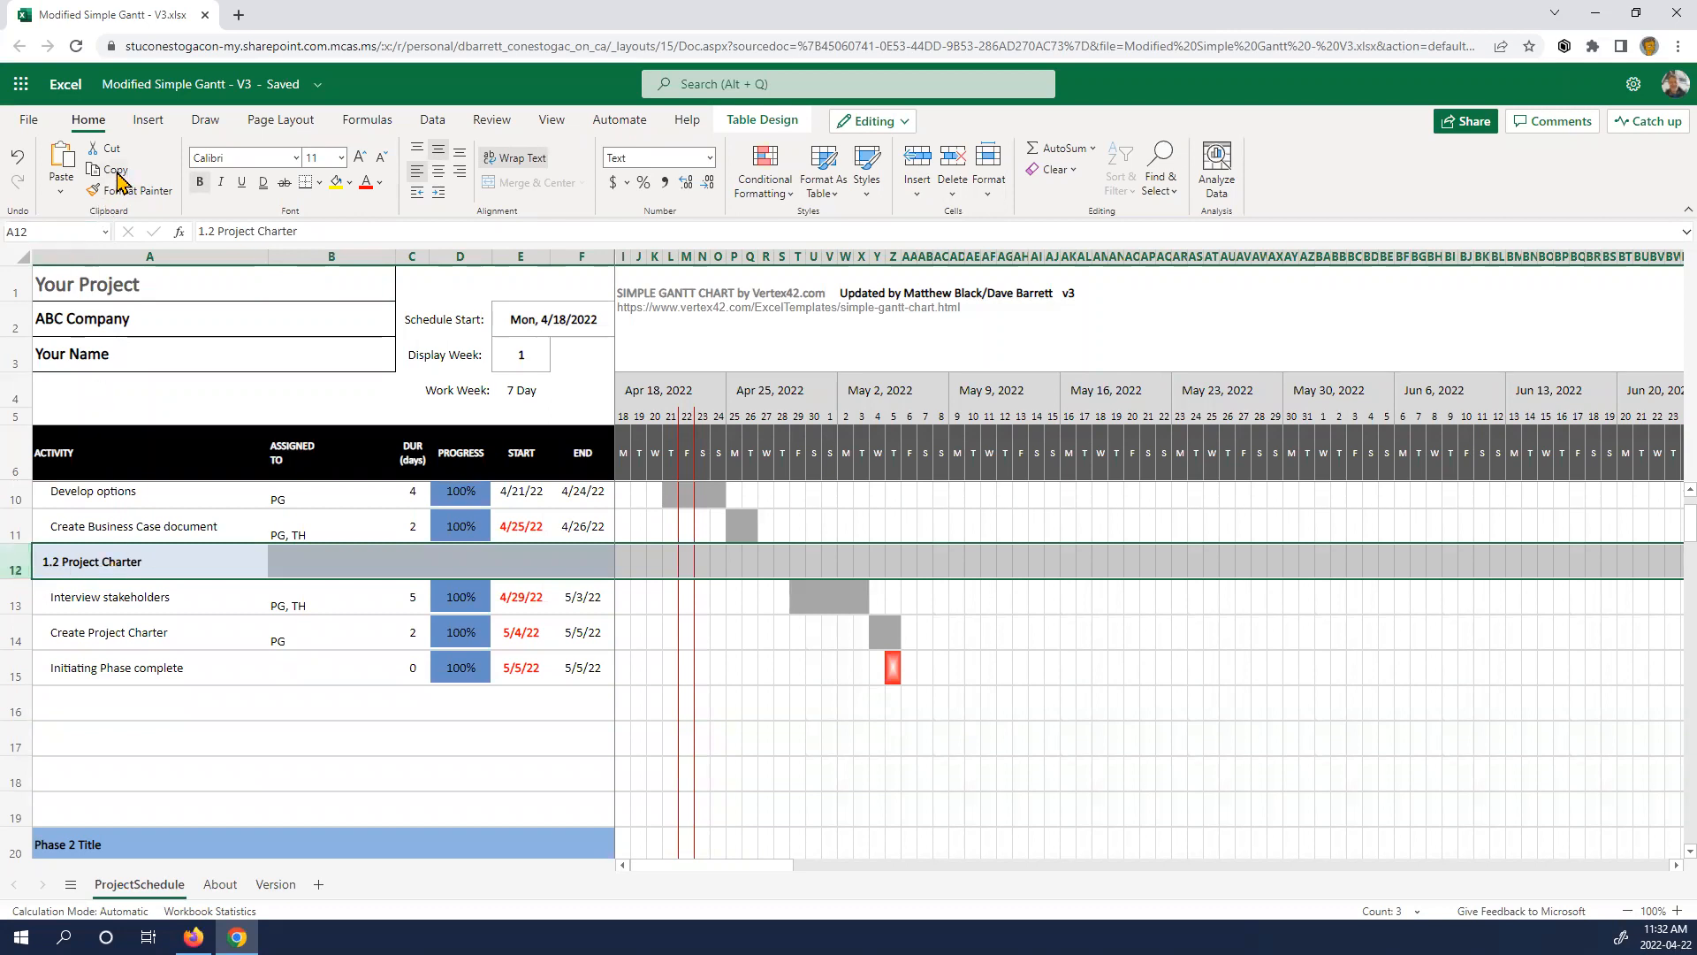
right_click(322, 569)
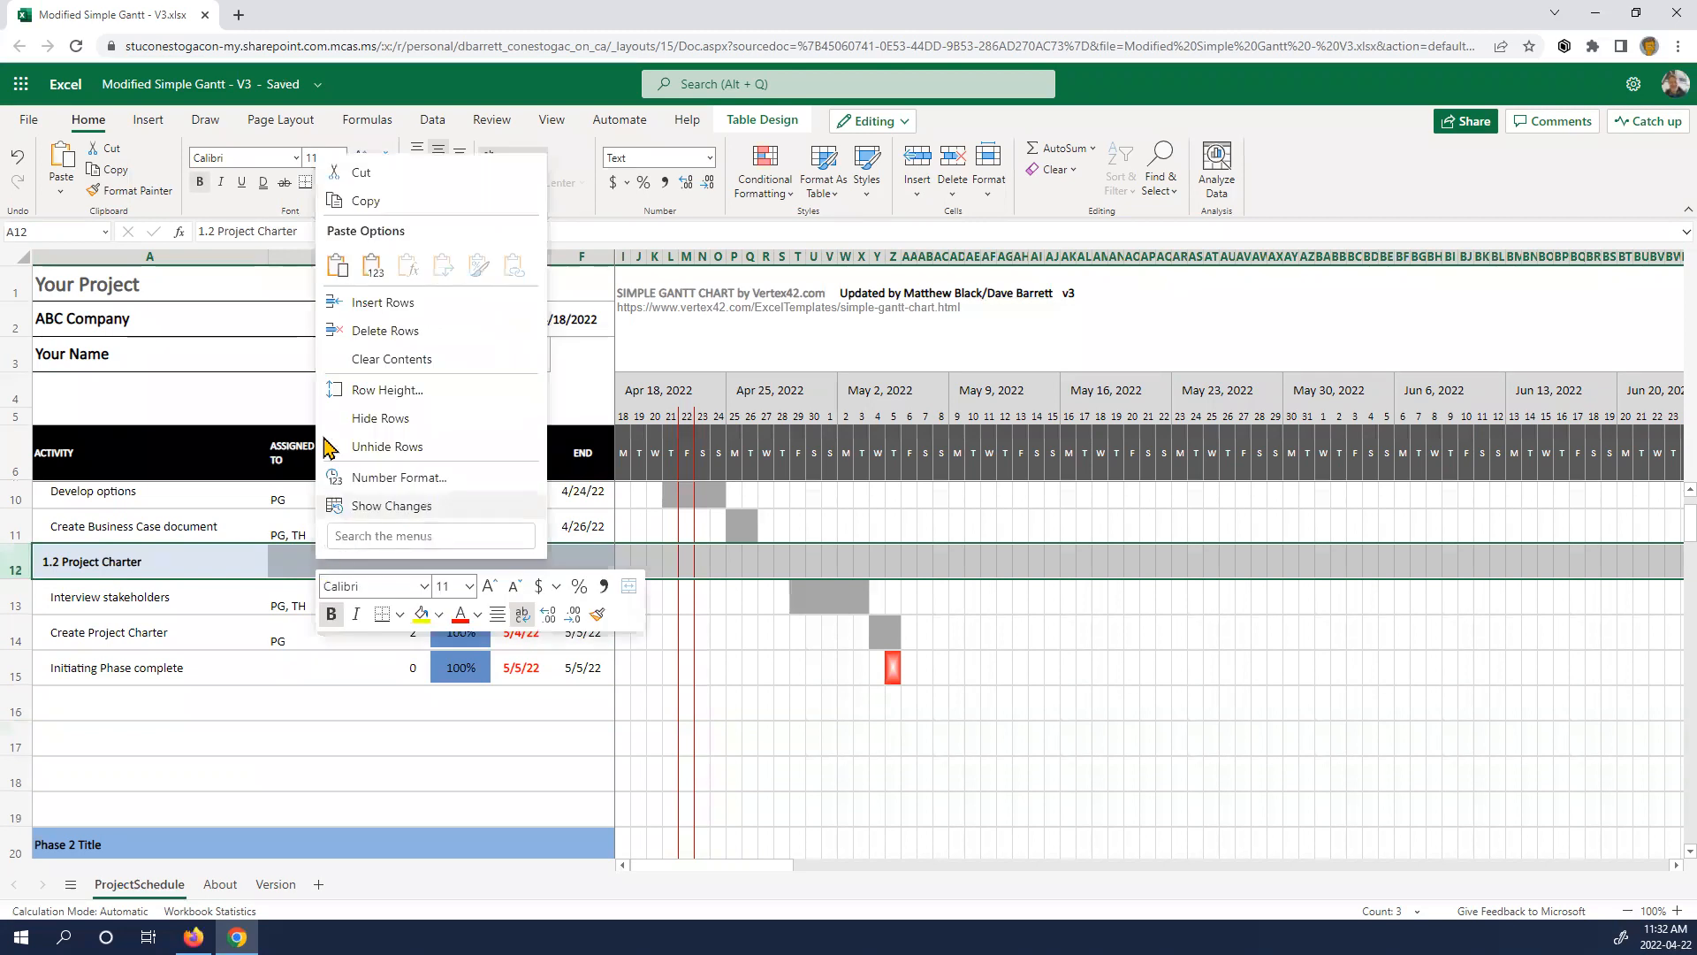
click(369, 203)
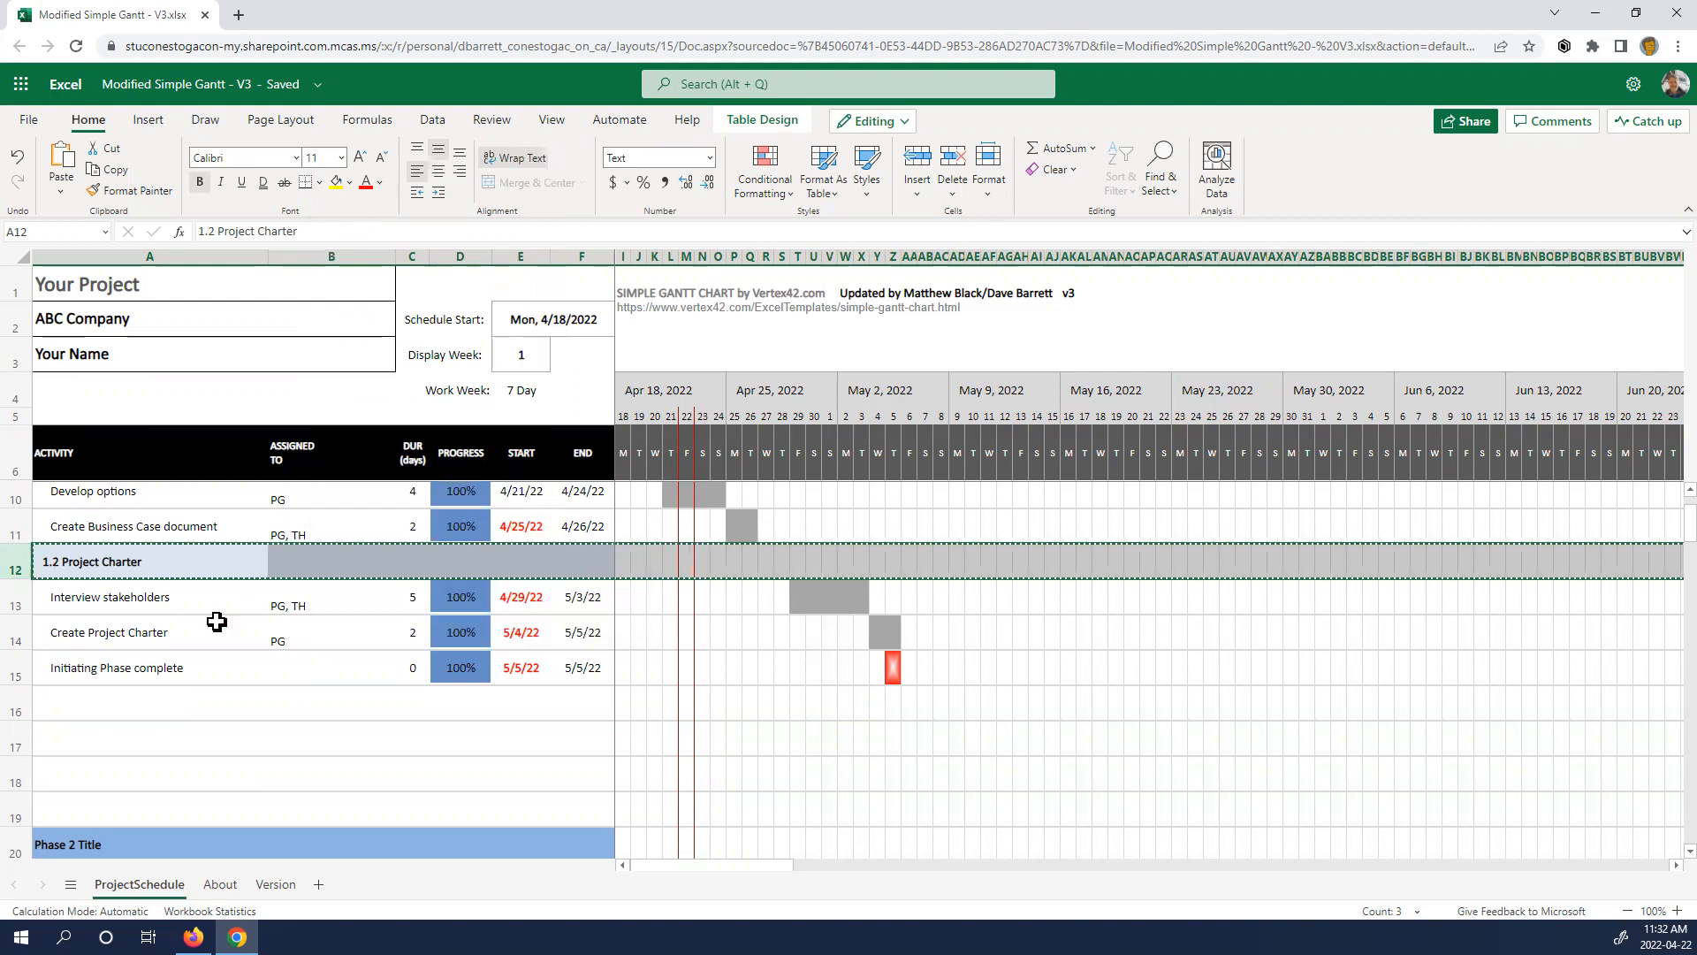
click(18, 711)
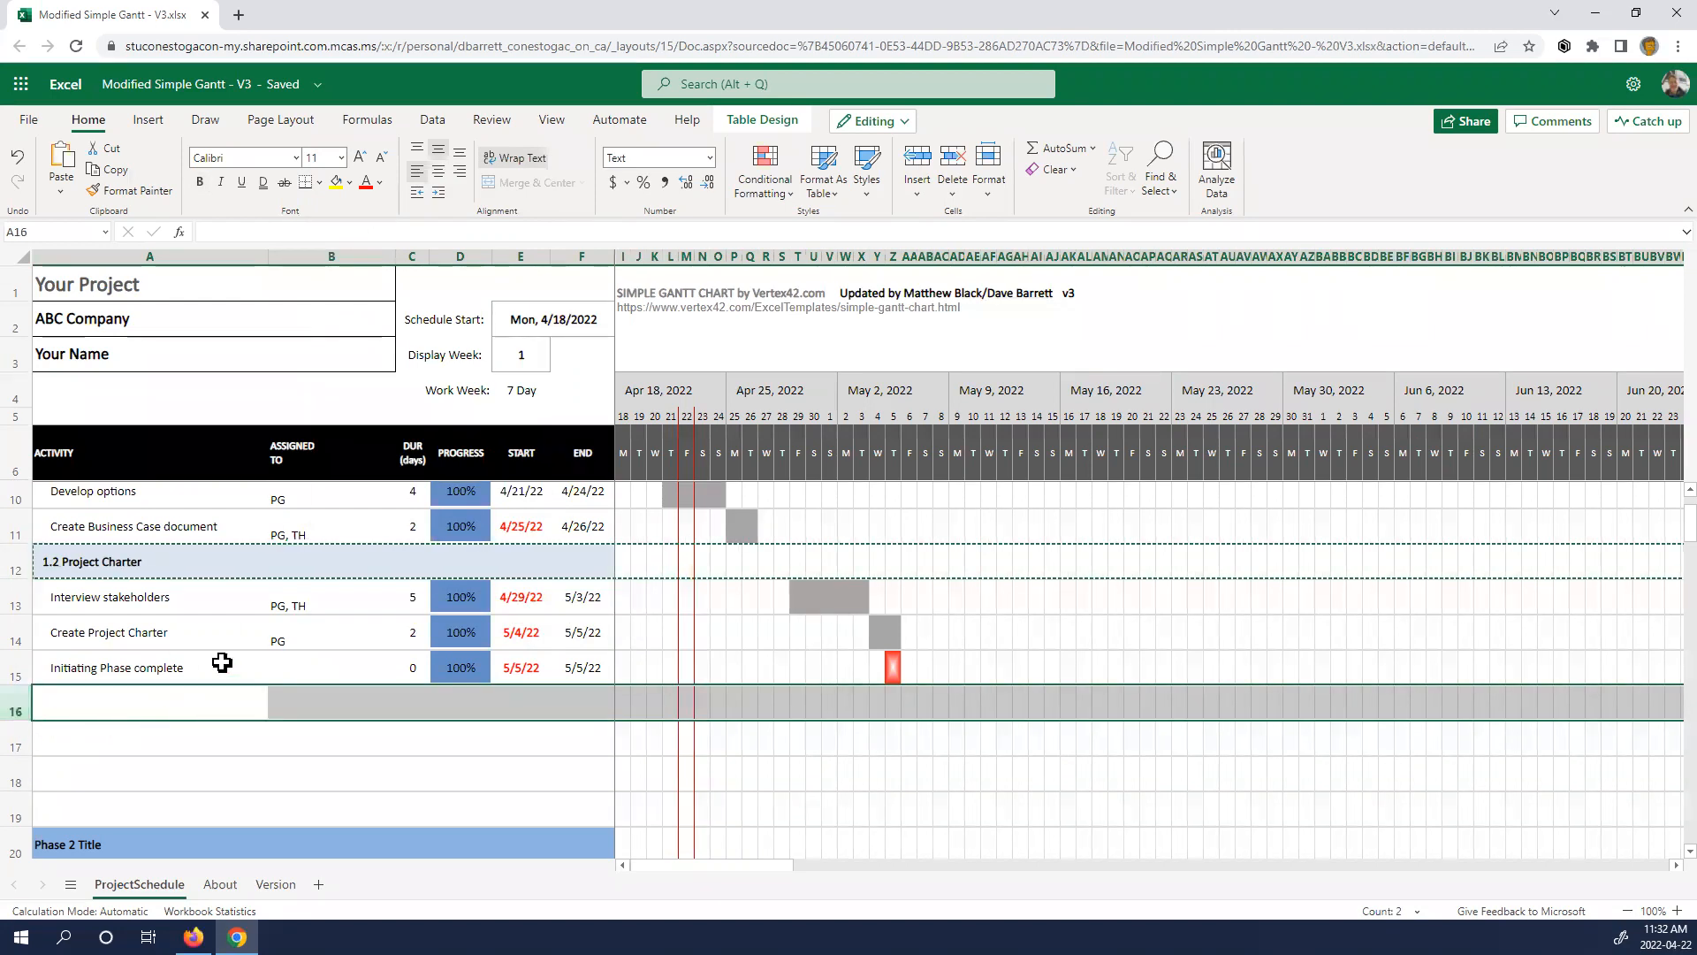
click(62, 168)
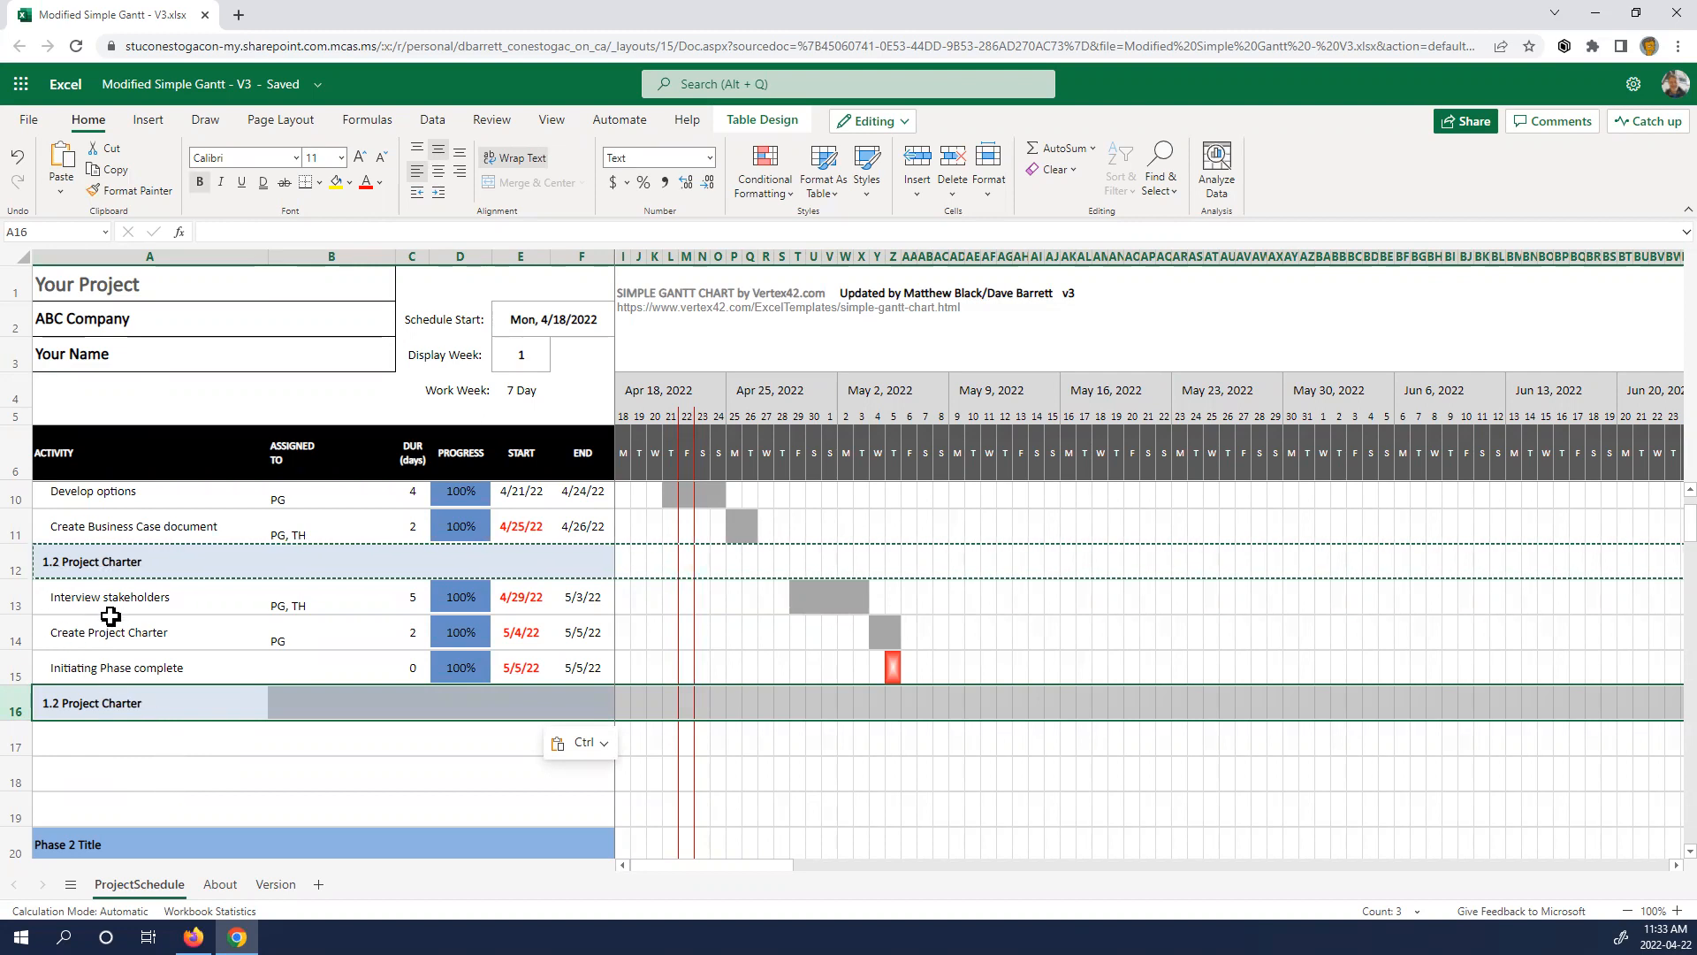
- Try copying the Interview stakeholders row into blank row 17 below the duplicated work package heading, and undo the paste
click(16, 608)
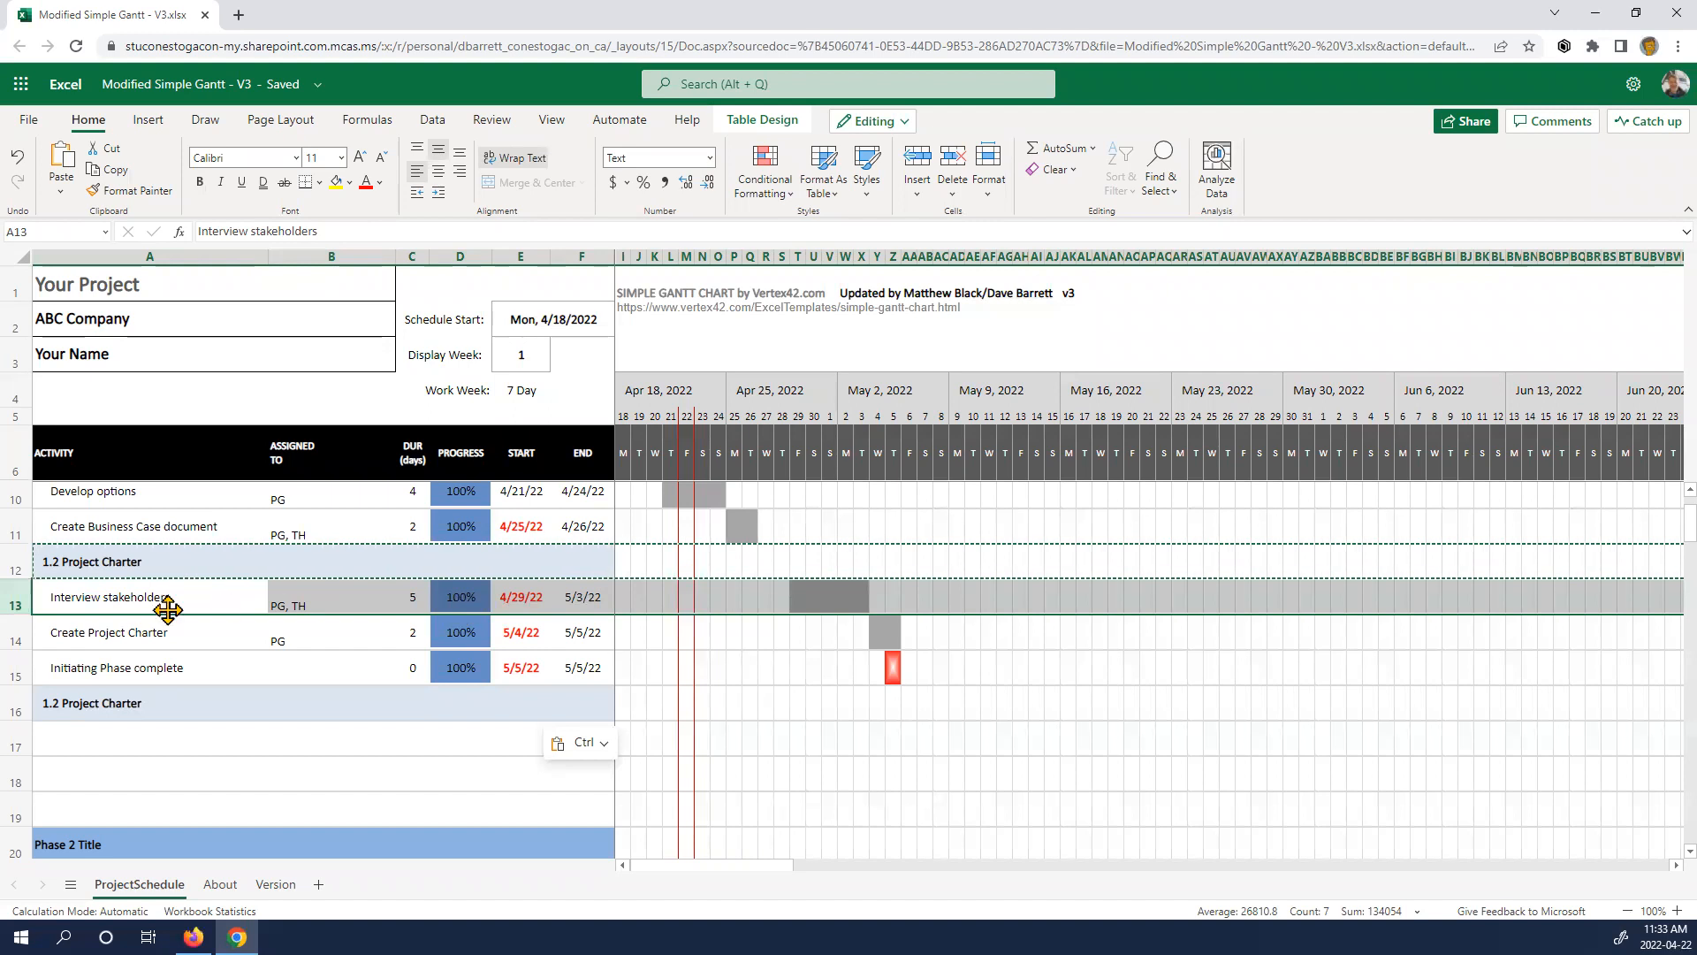
right_click(212, 608)
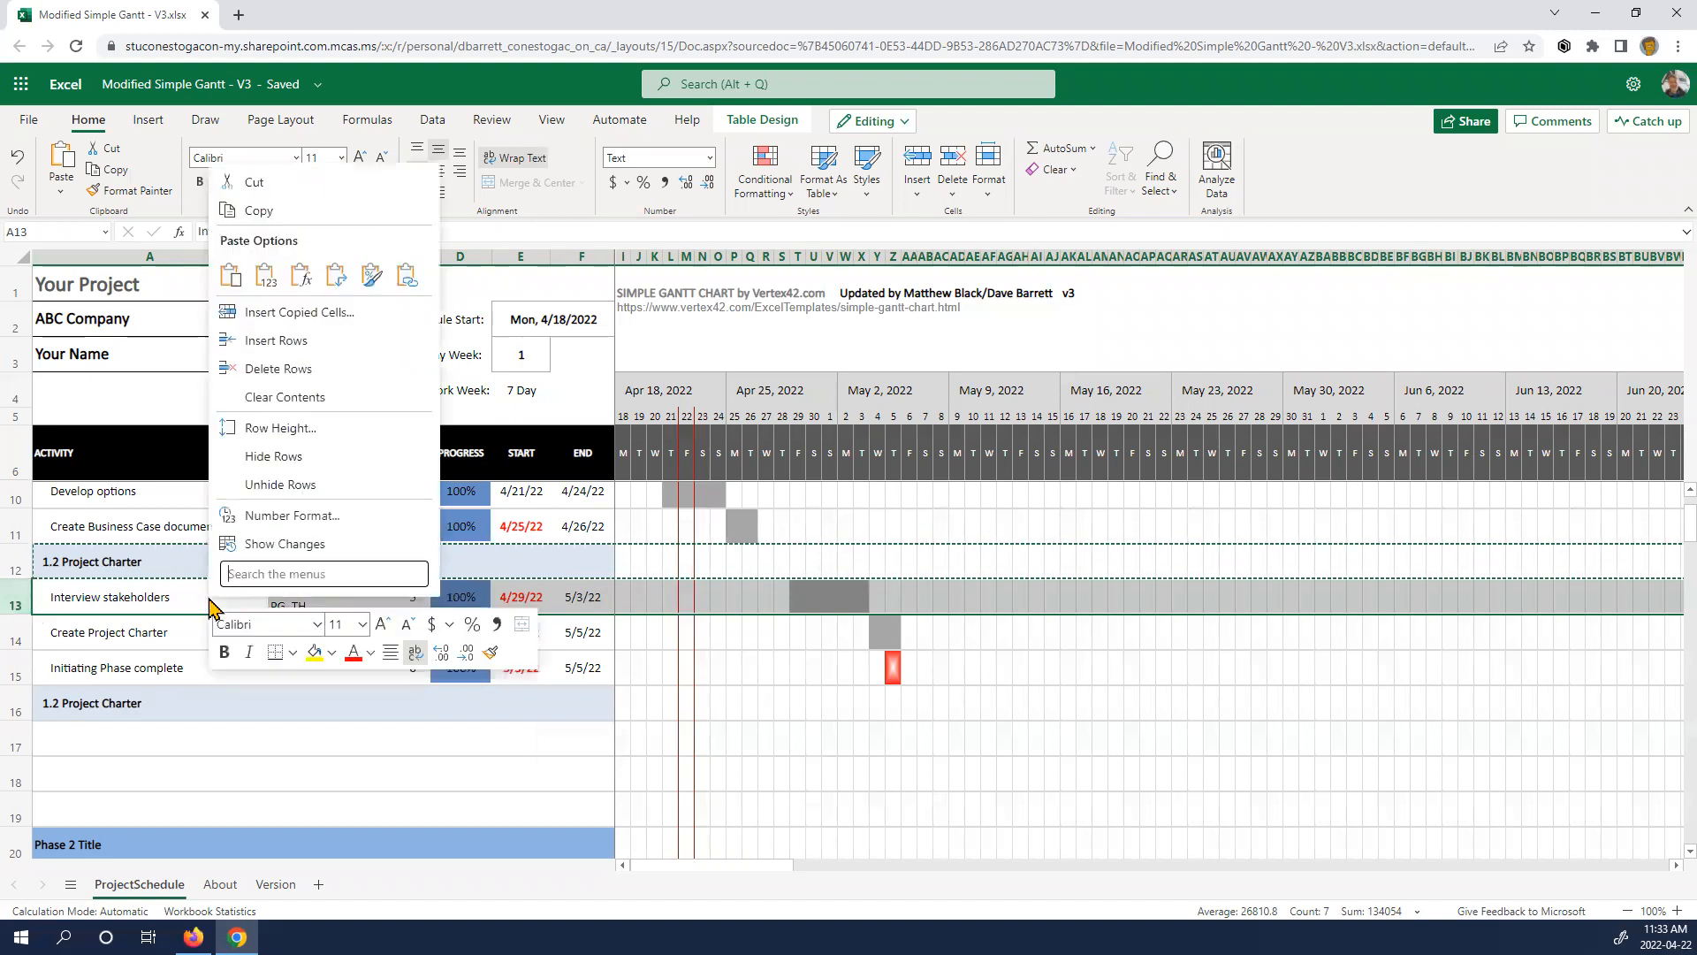
click(259, 210)
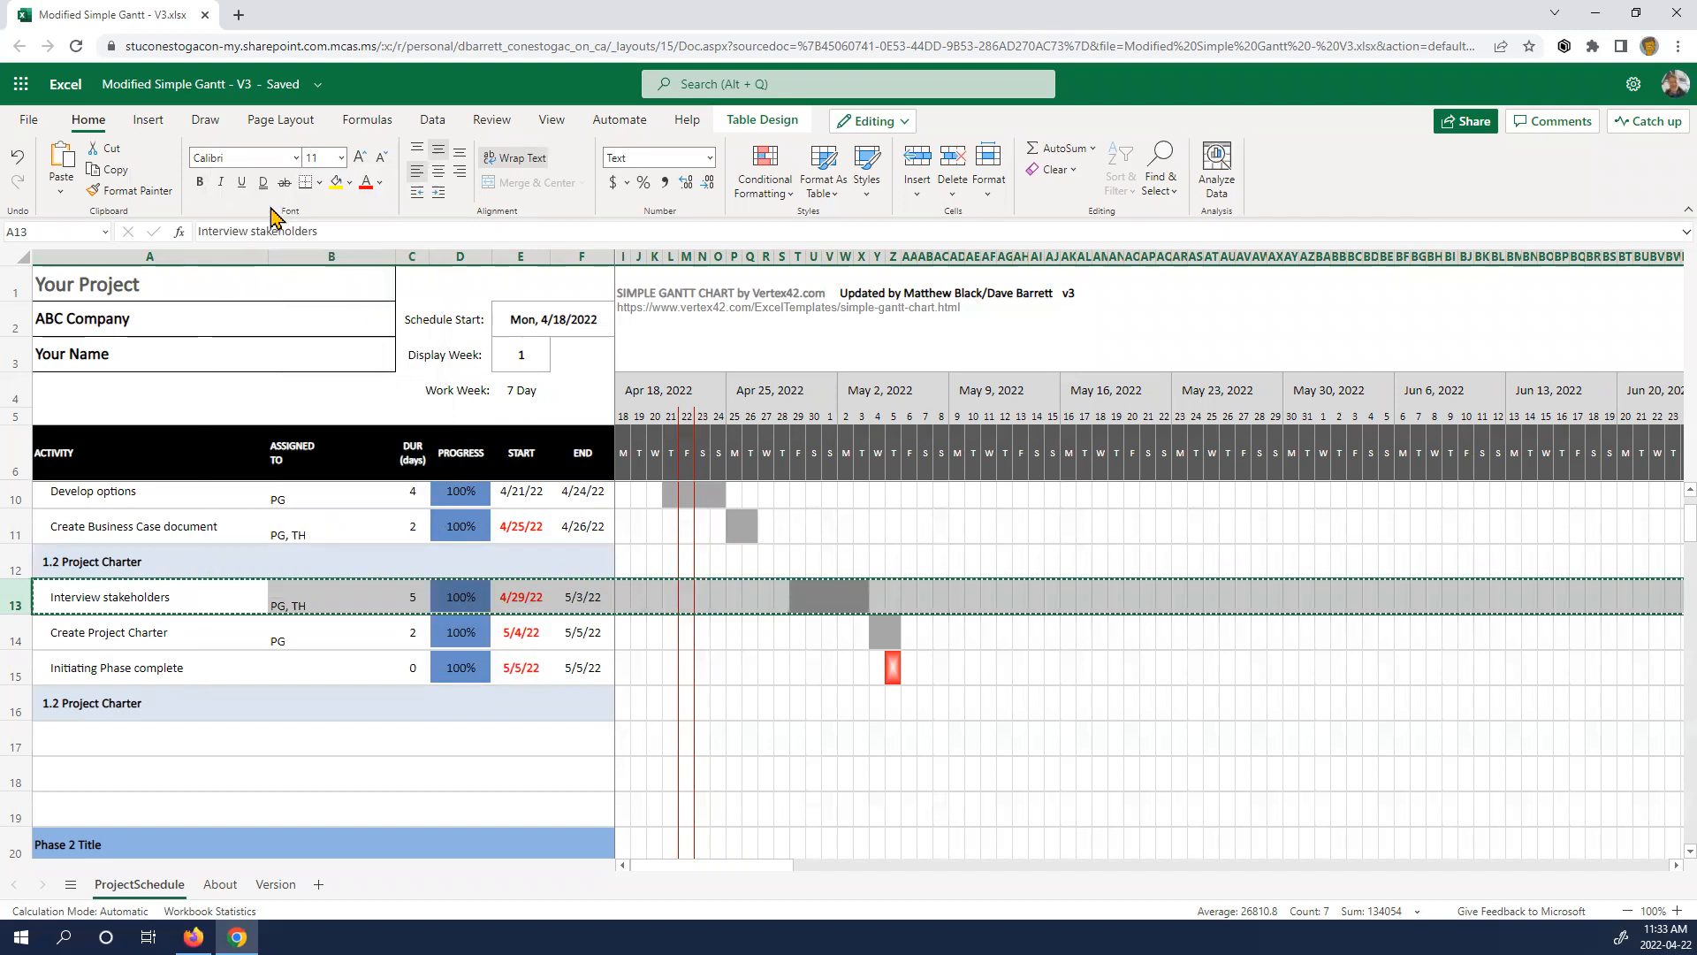
click(27, 739)
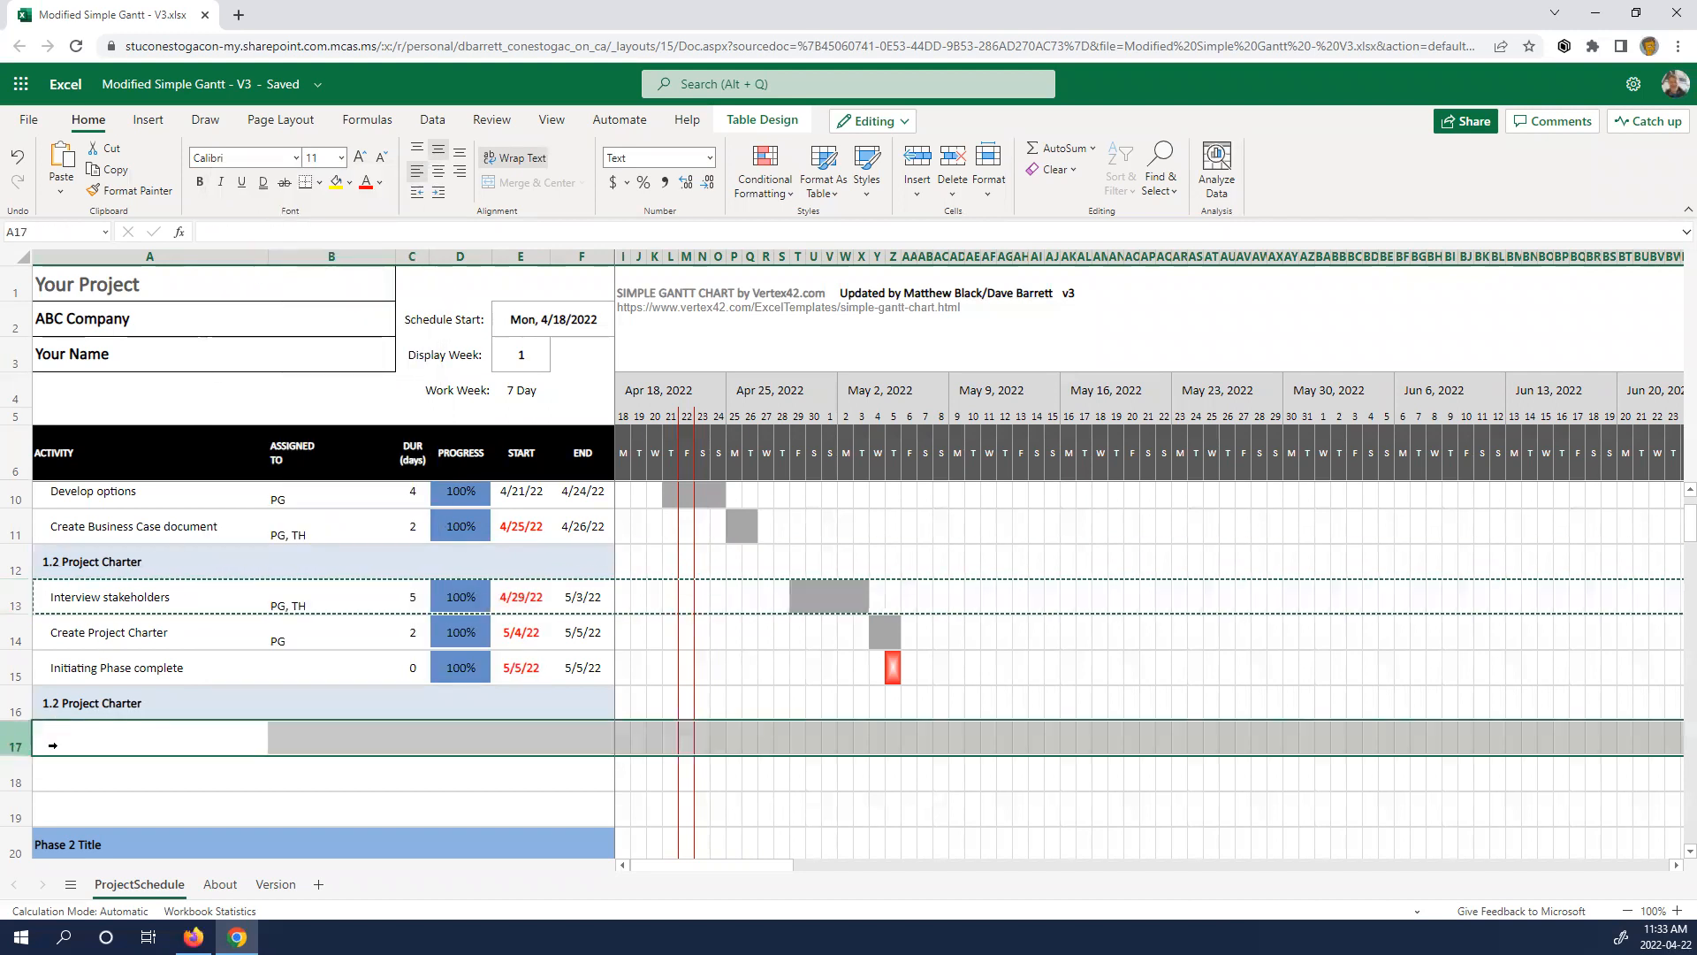
right_click(228, 750)
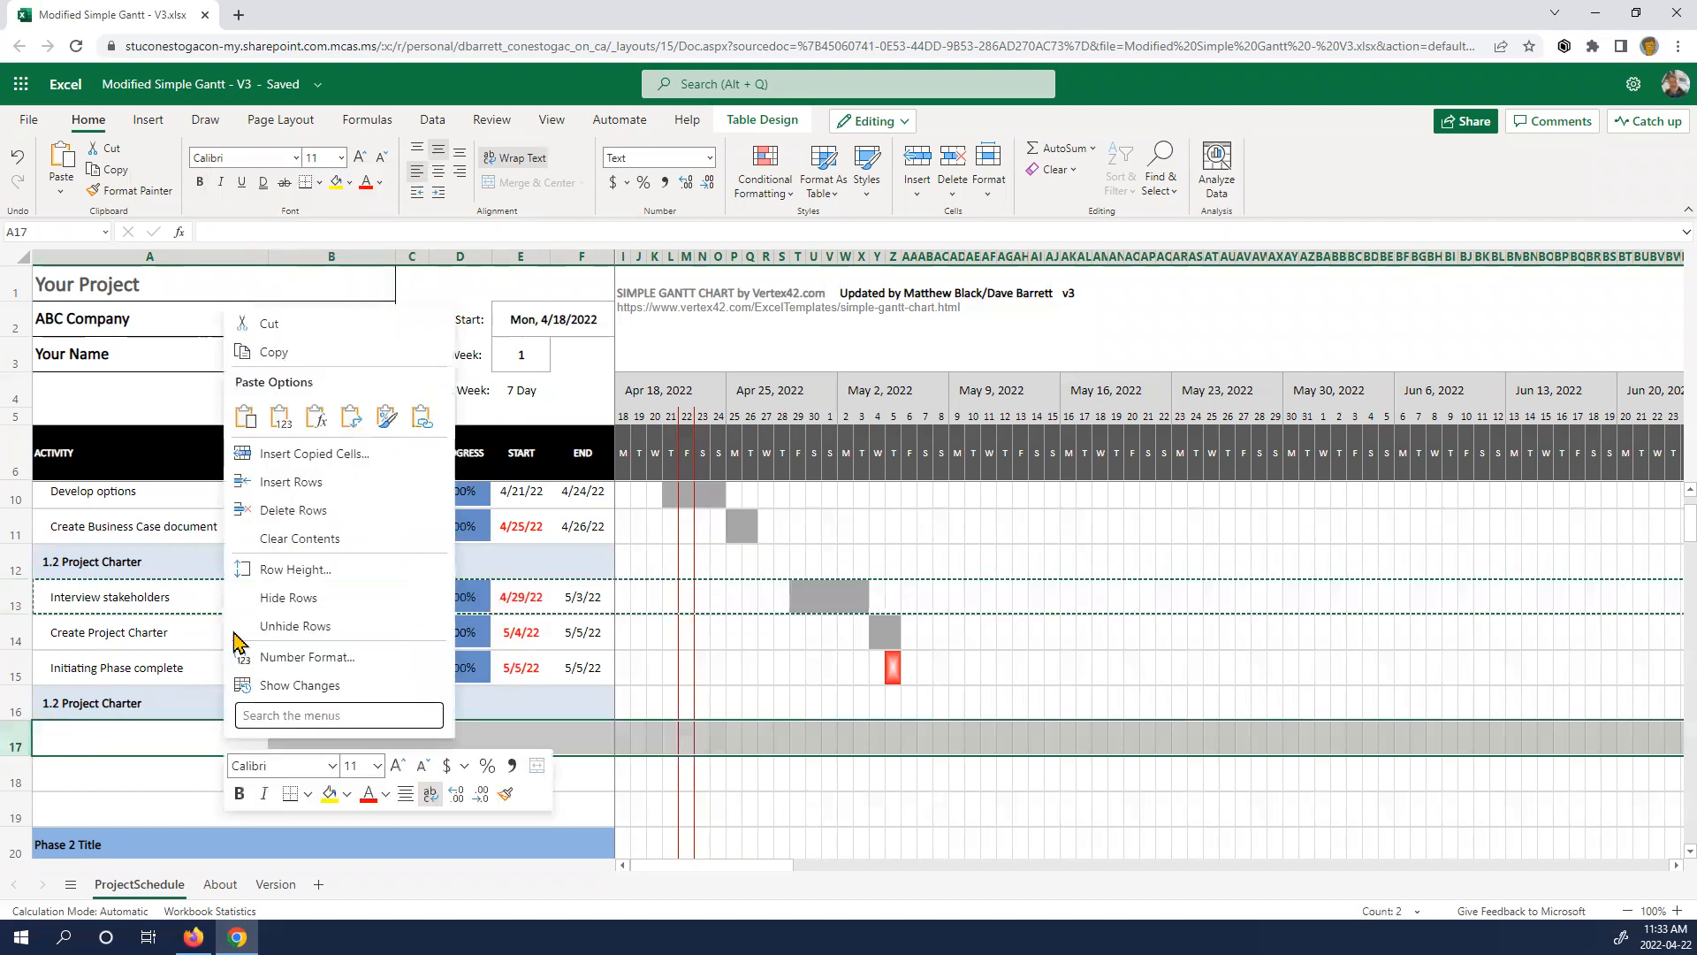
click(247, 418)
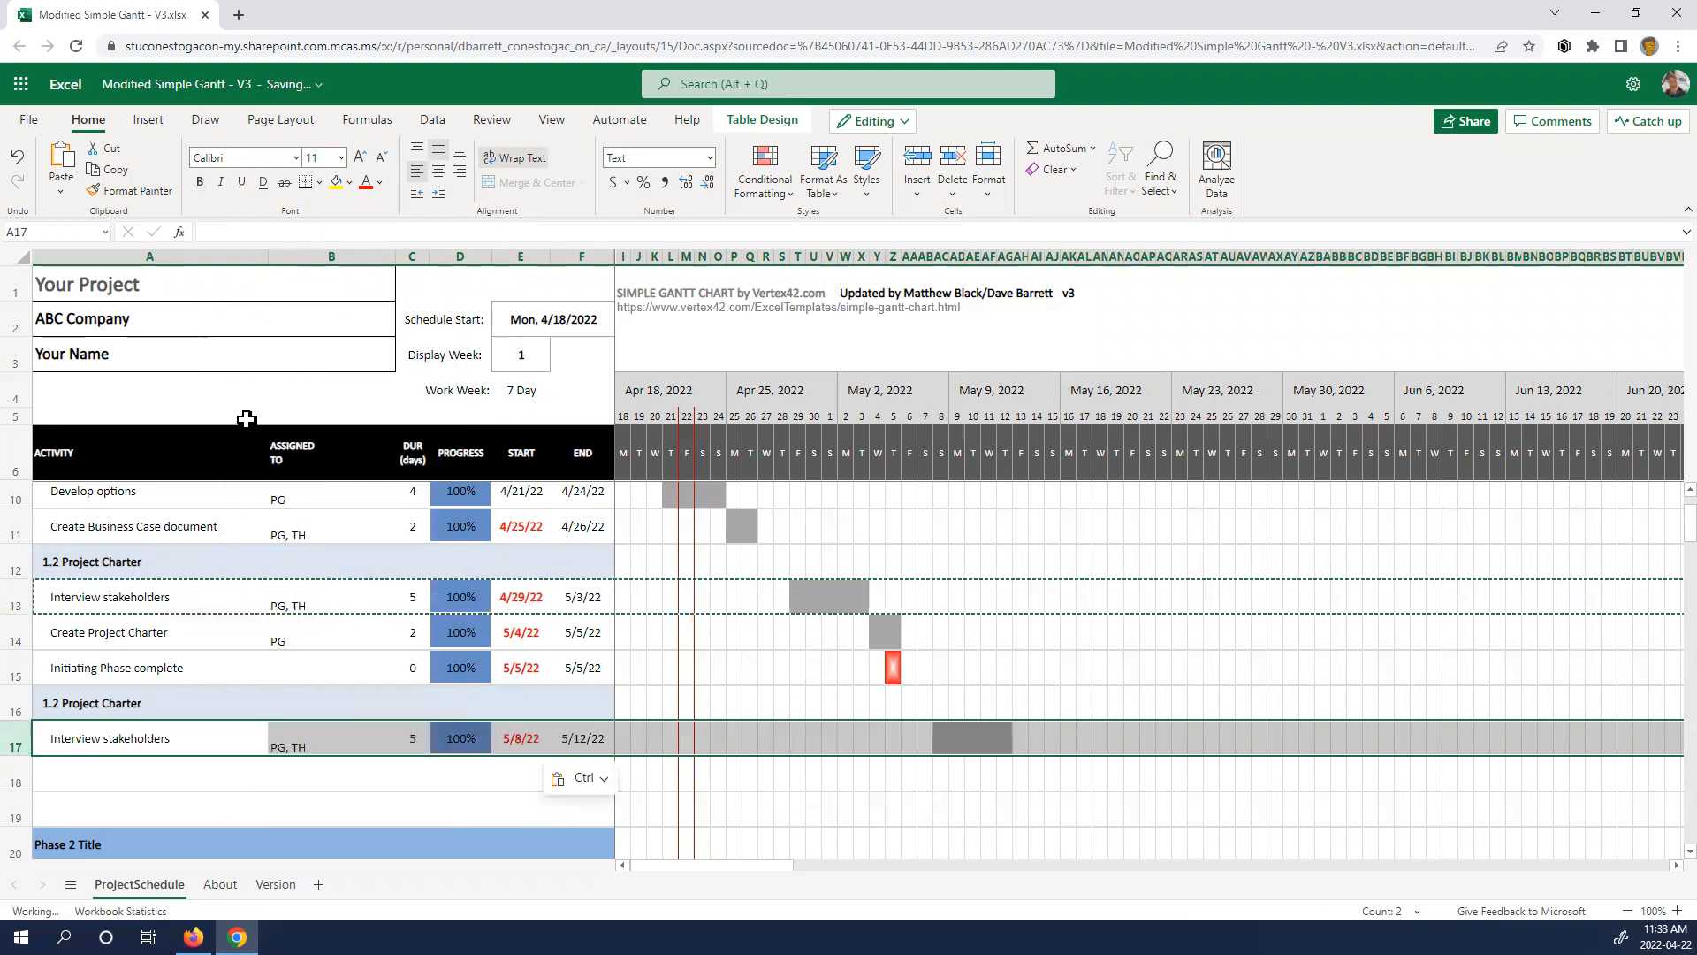
click(297, 778)
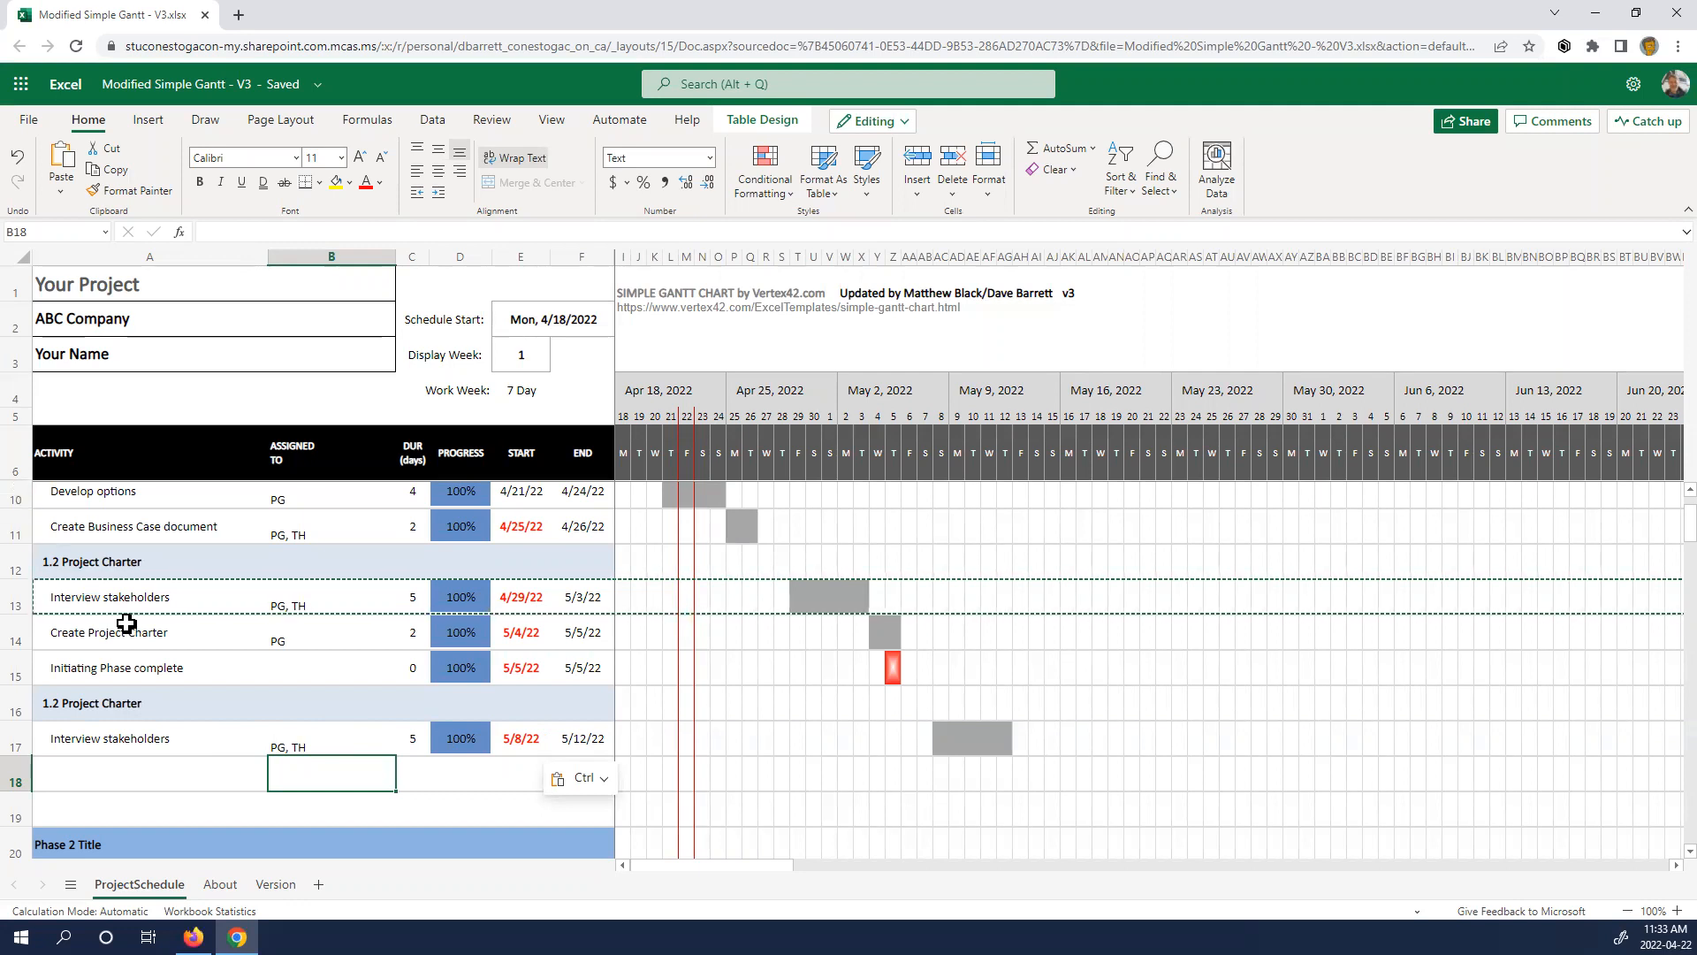
click(14, 158)
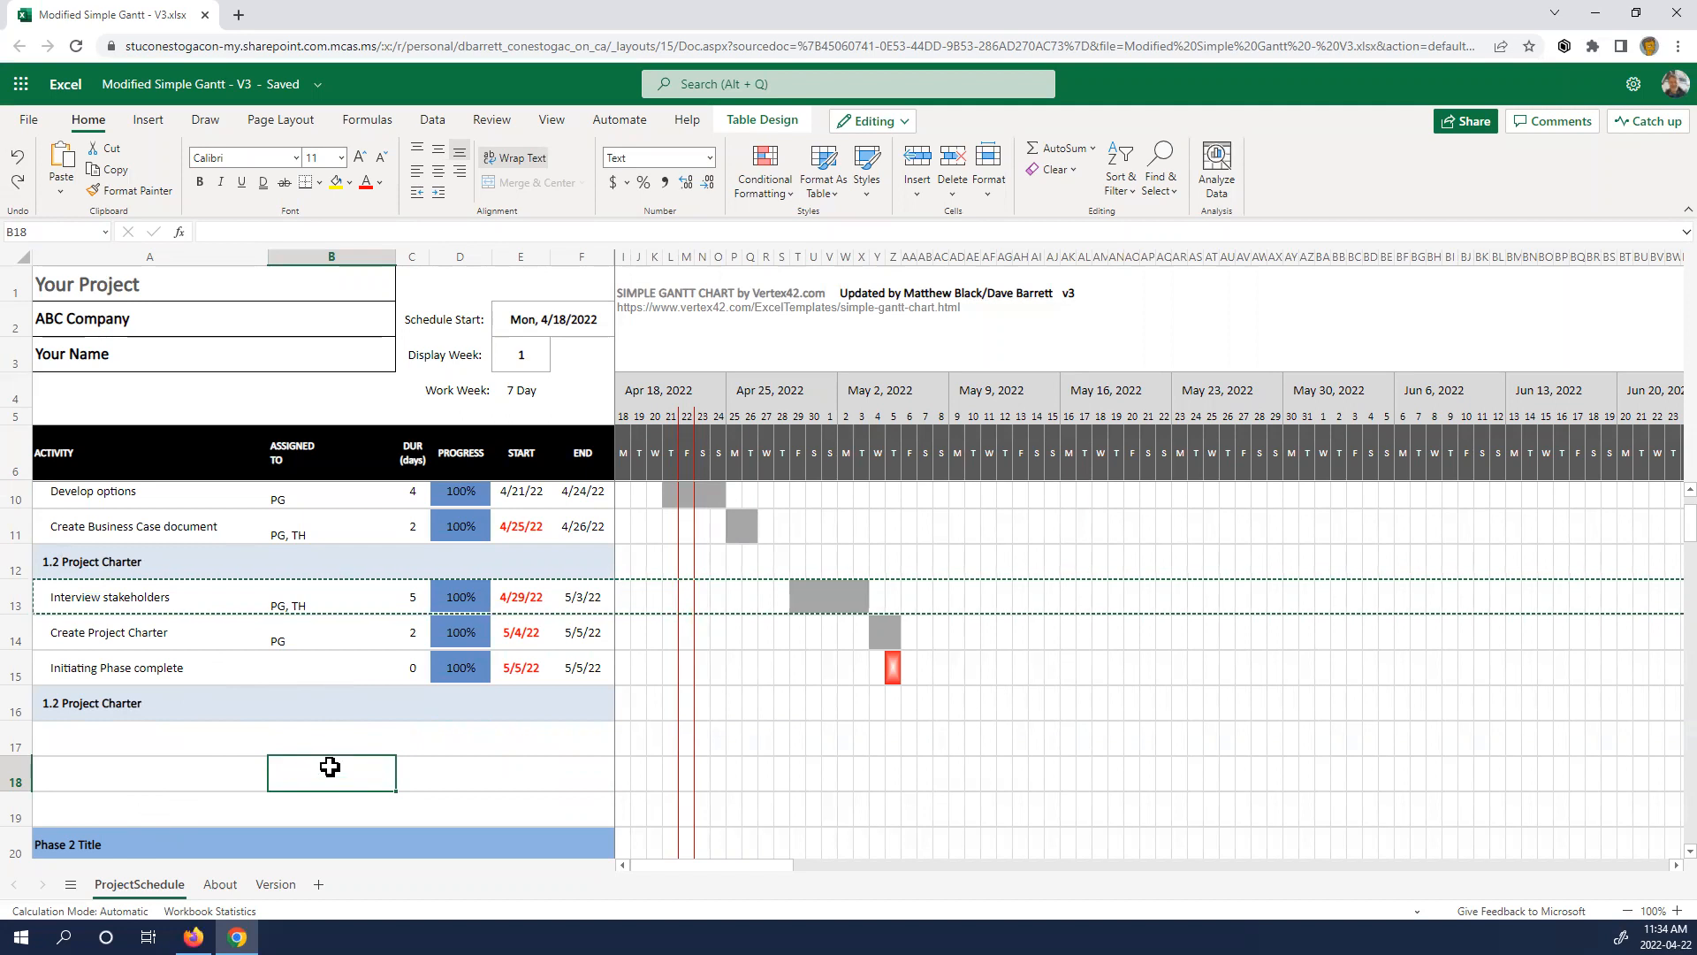
- Examine the remaining phase blocks from Phase 2 down to the "Insert new rows ABOVE this one" row at the end of the schedule
scroll(250, 734, down, 3)
scroll(258, 736, down, 3)
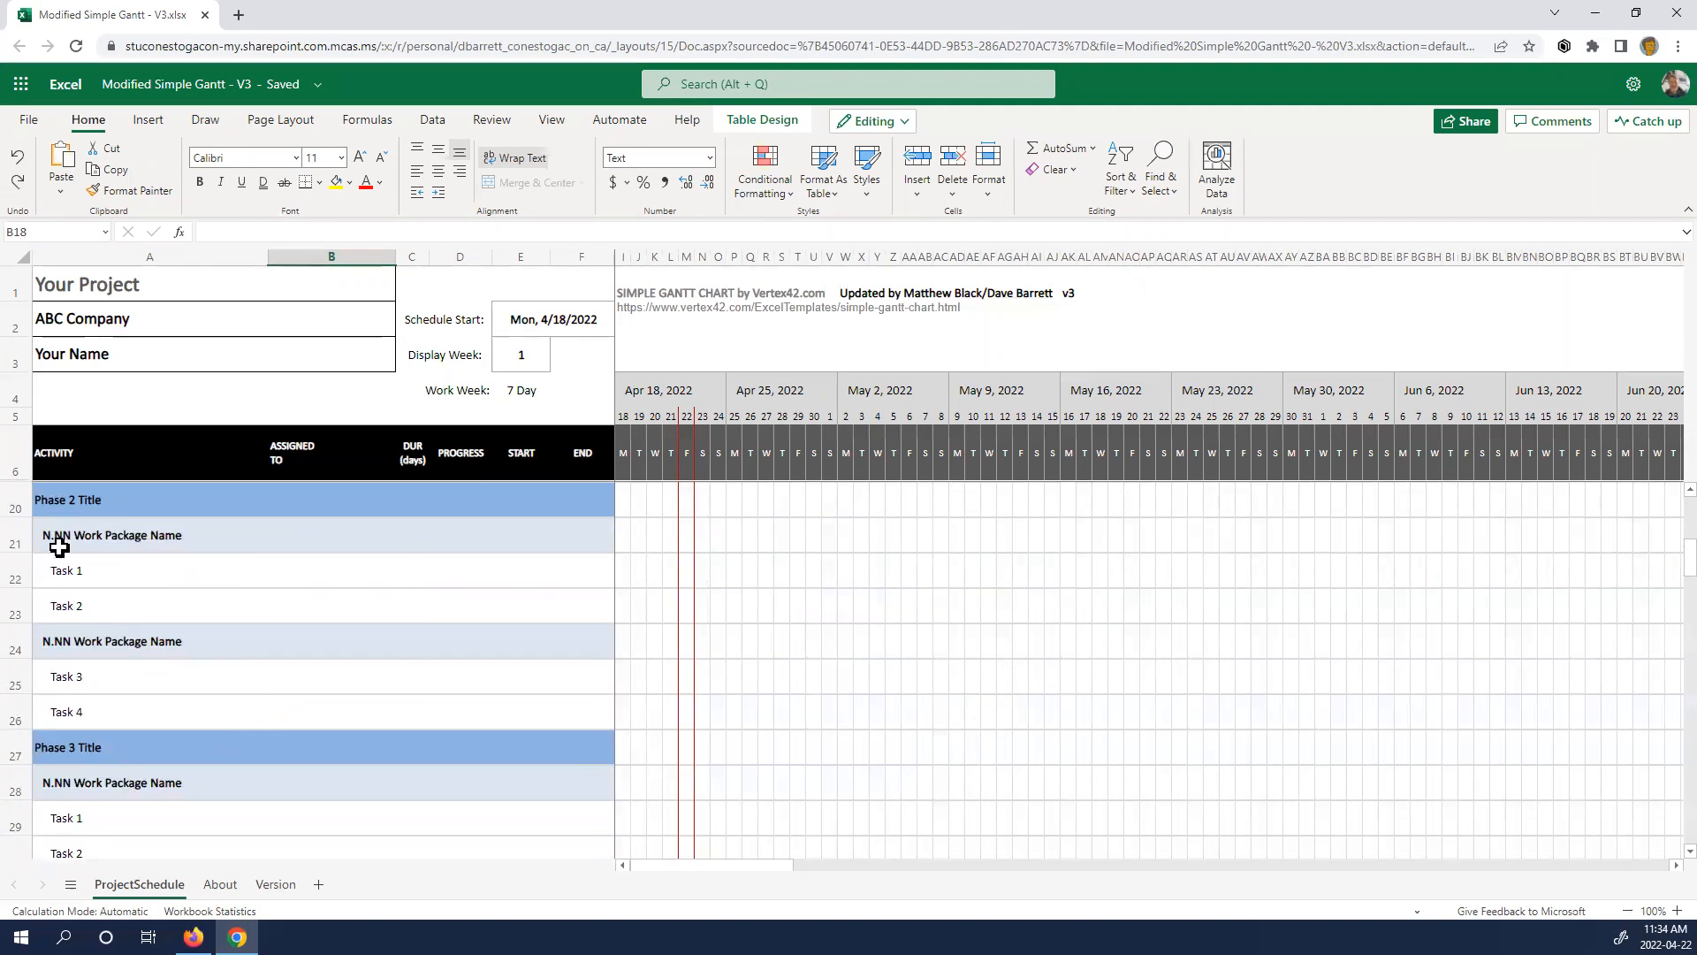
scroll(121, 534, down, 5)
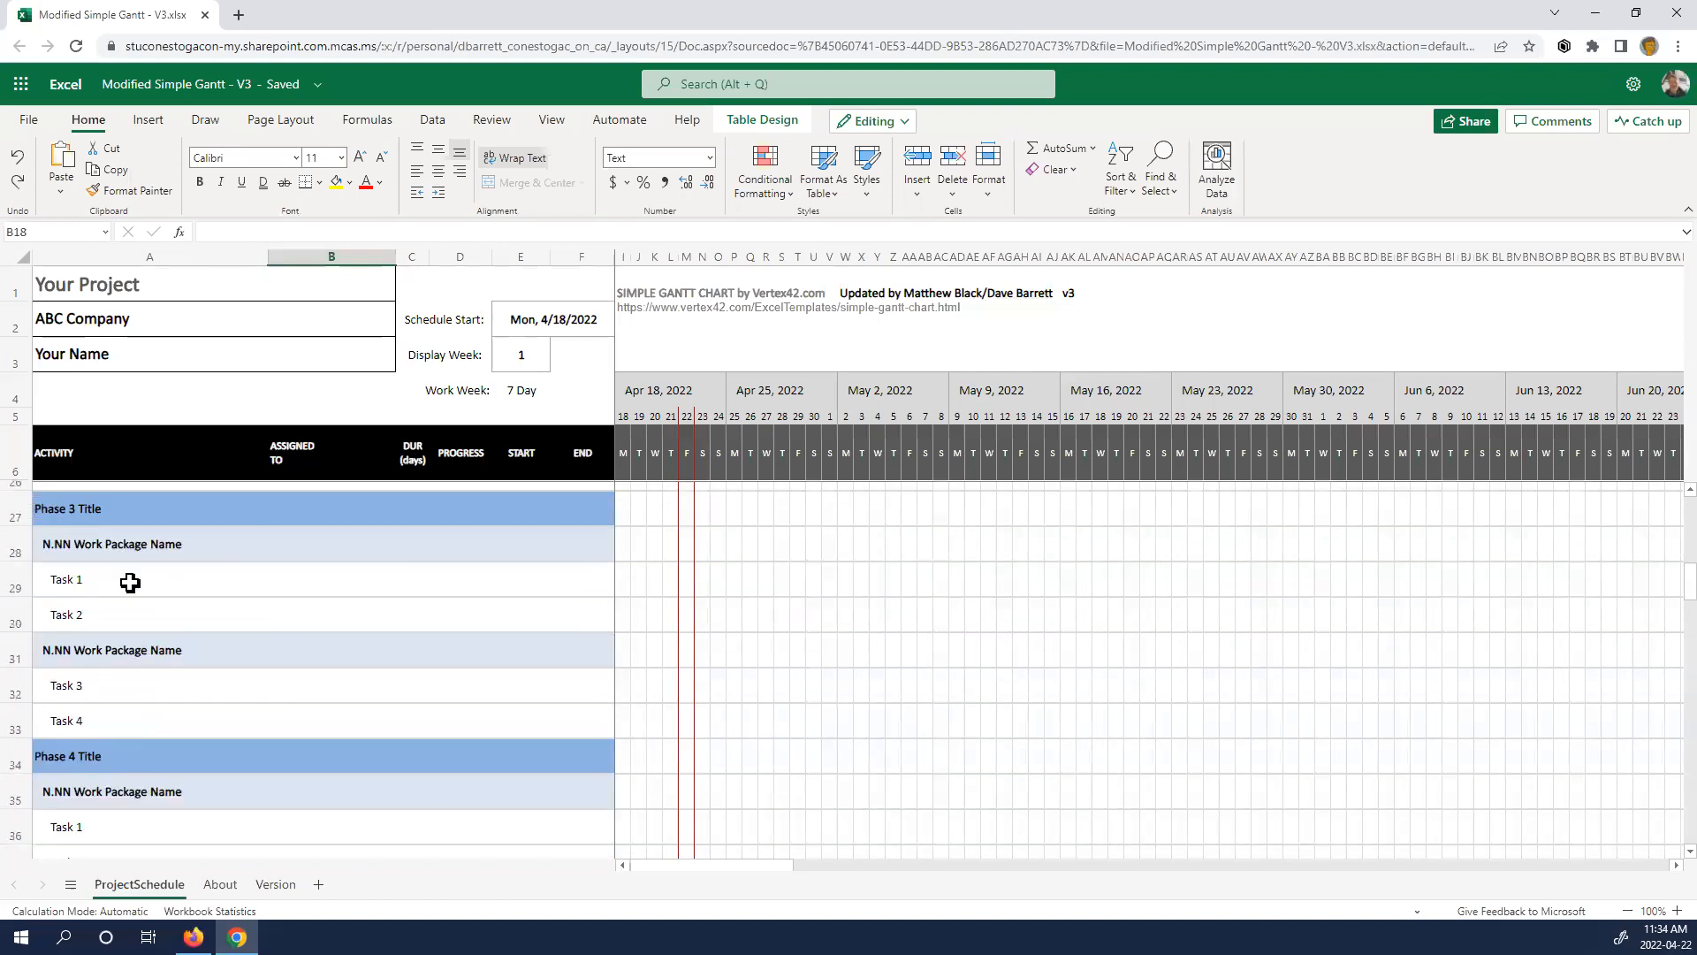
scroll(130, 582, down, 6)
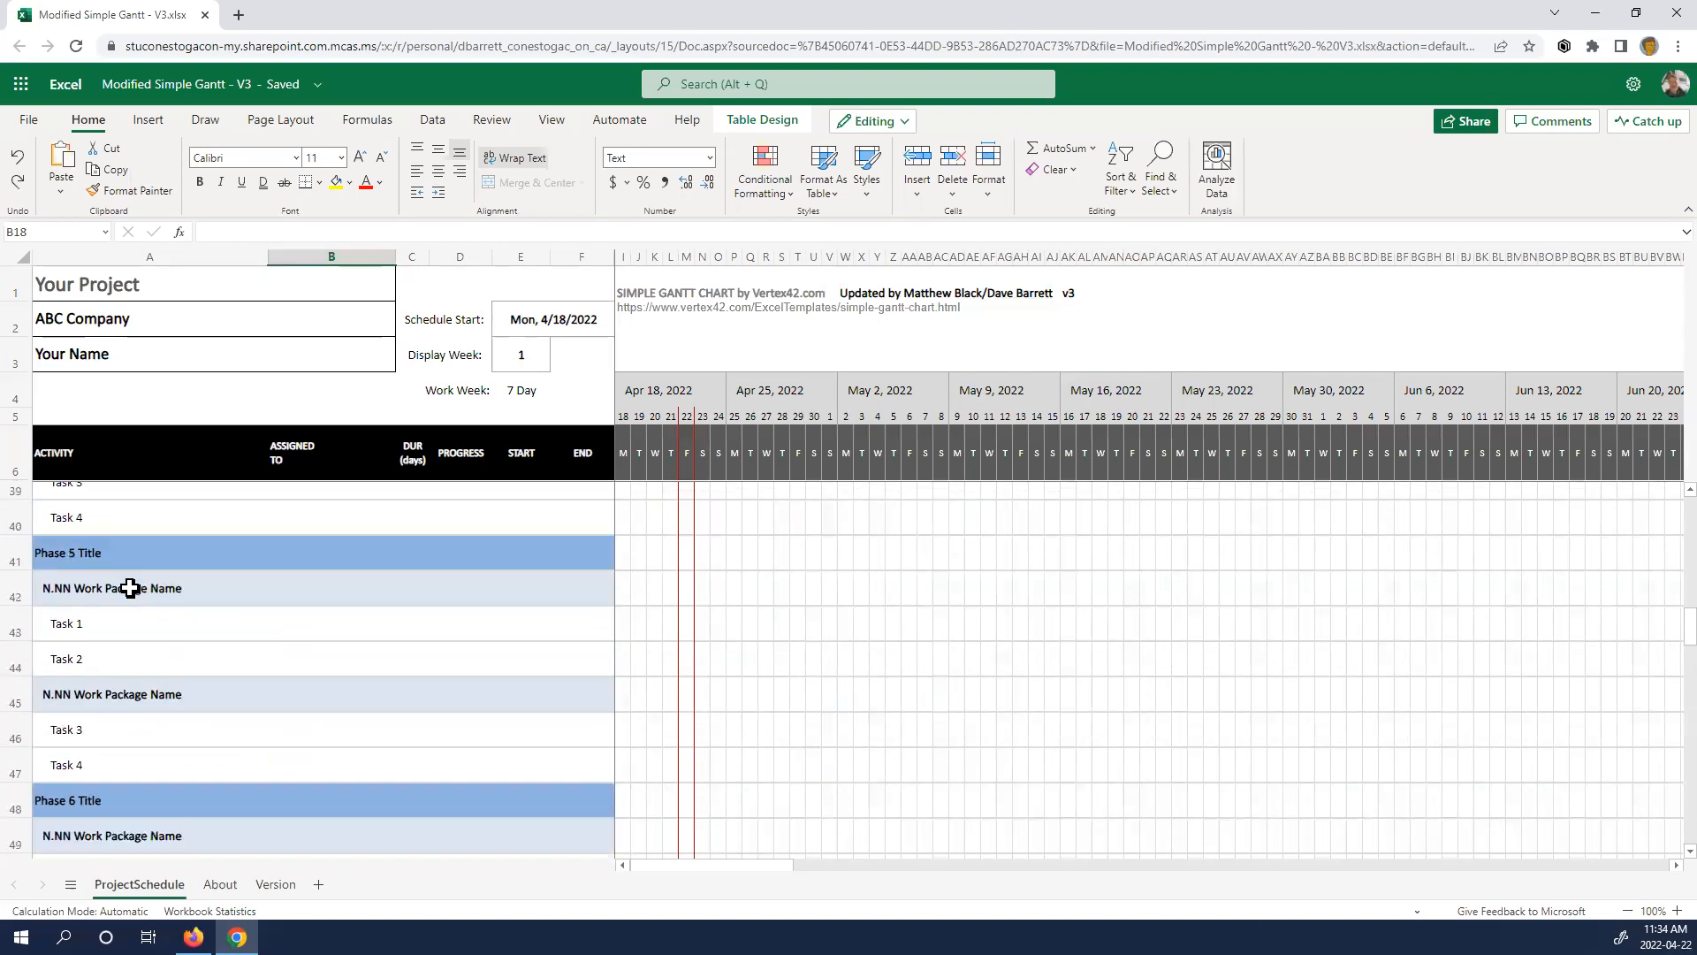
scroll(129, 588, down, 2)
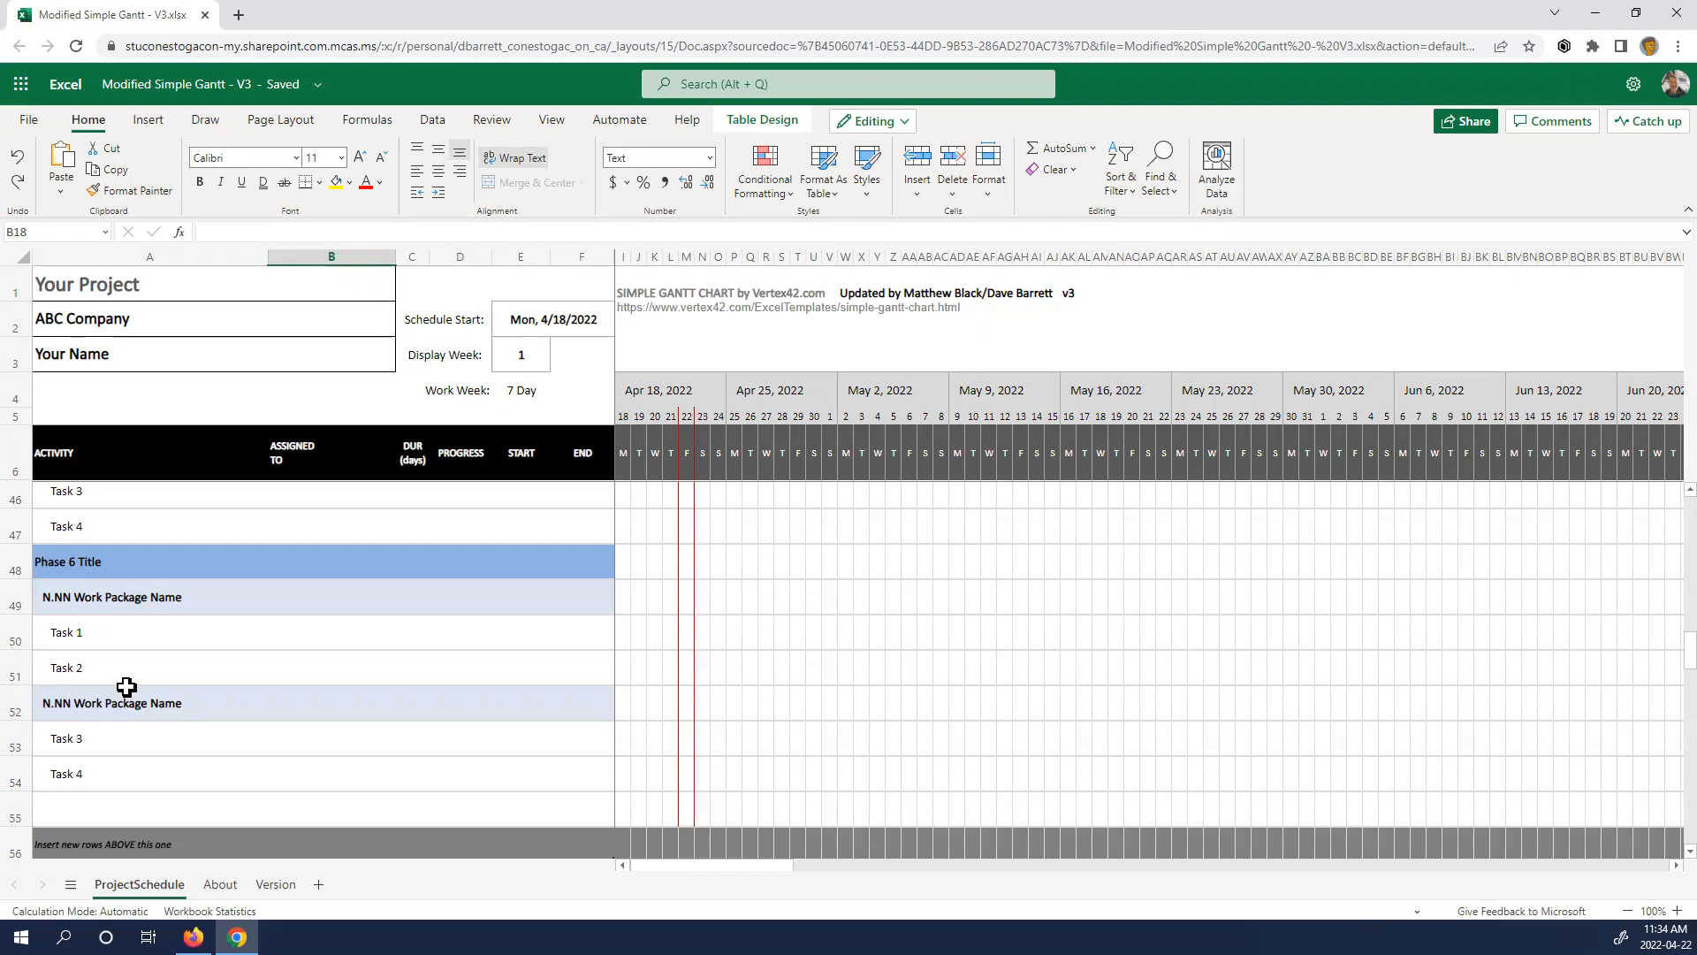
scroll(260, 667, down, 1)
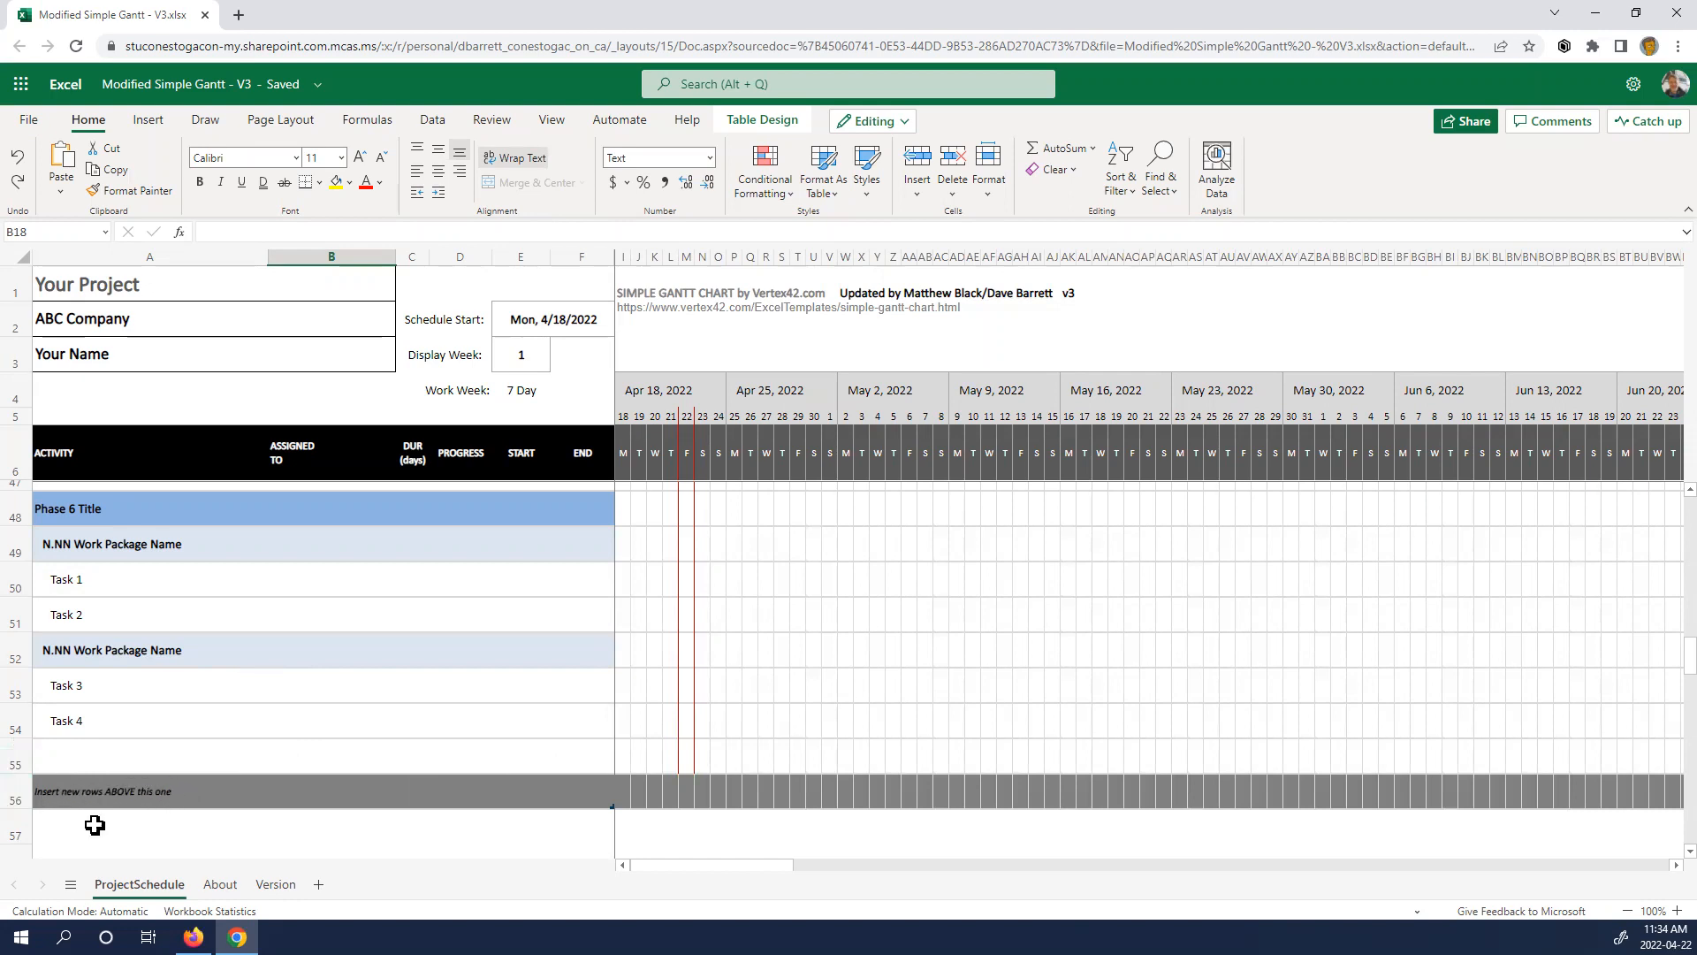
scroll(280, 804, down, 1)
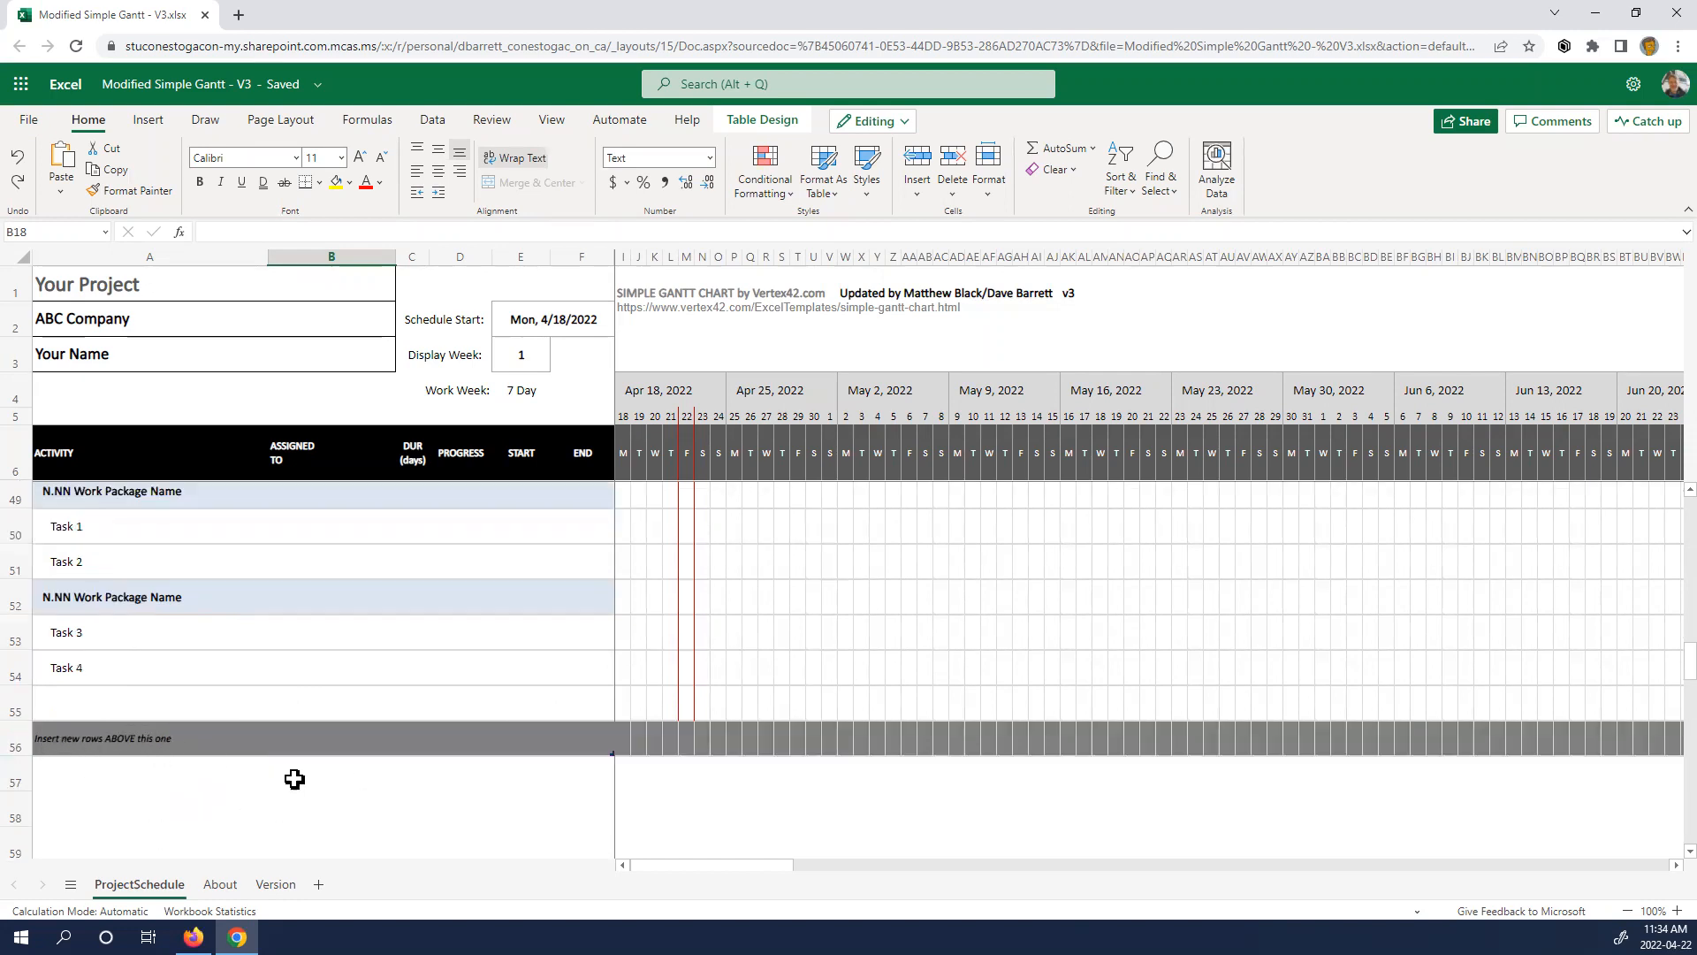
scroll(257, 752, up, 1)
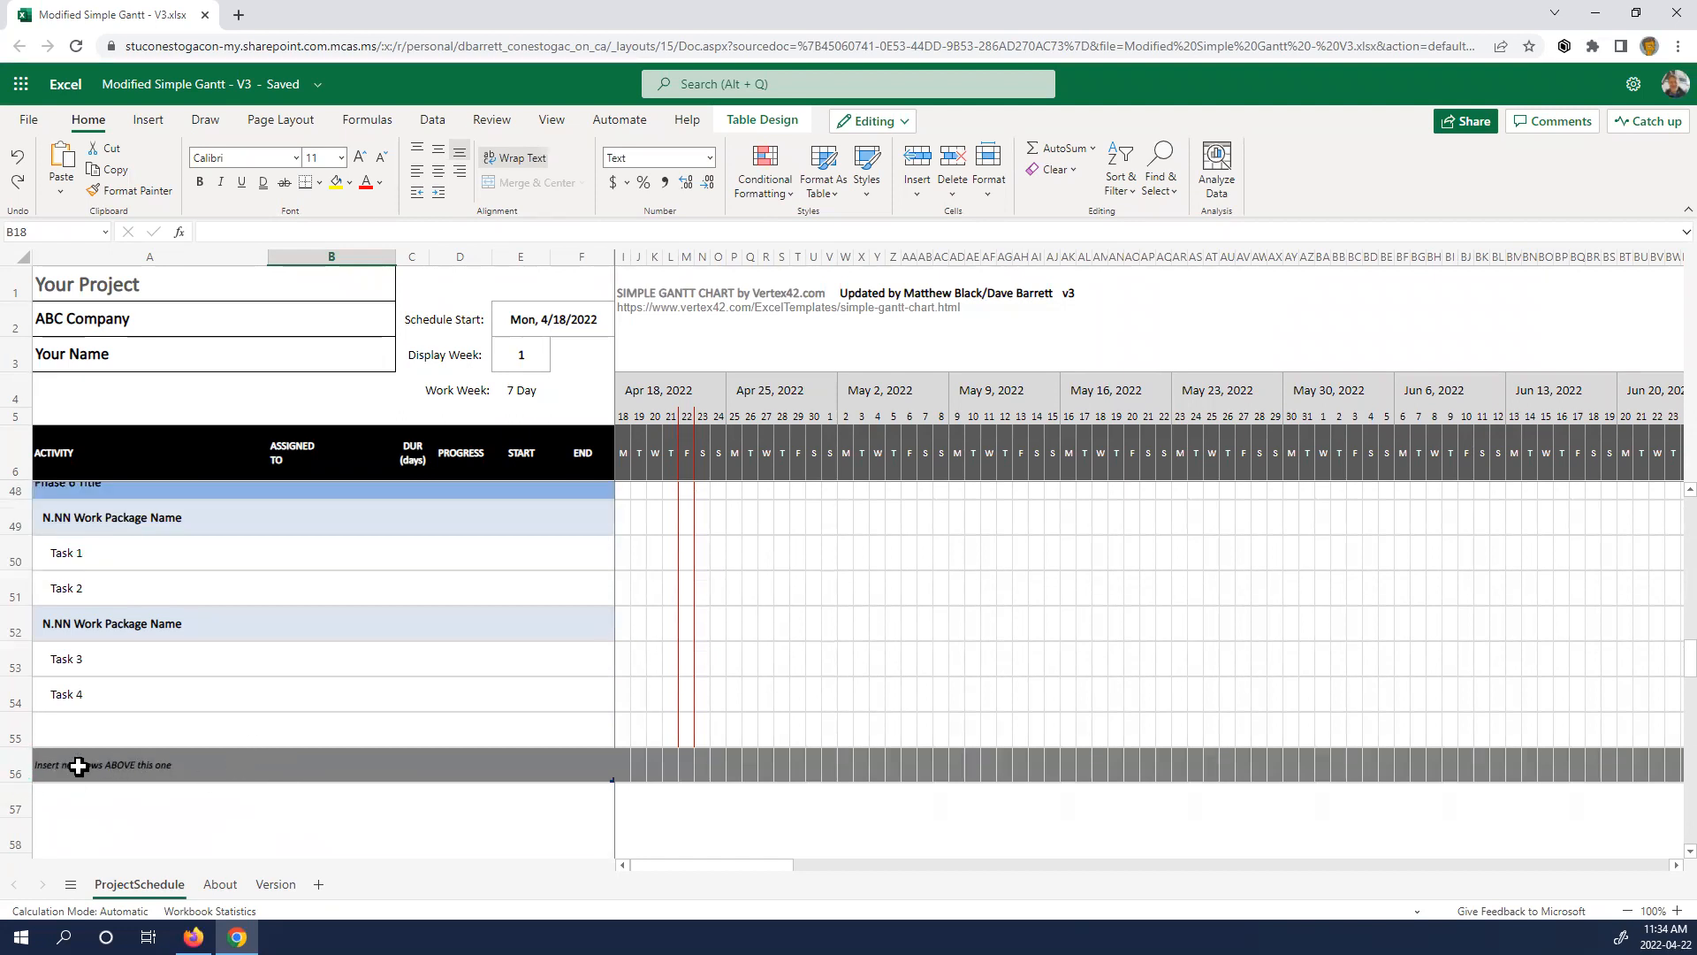
click(15, 775)
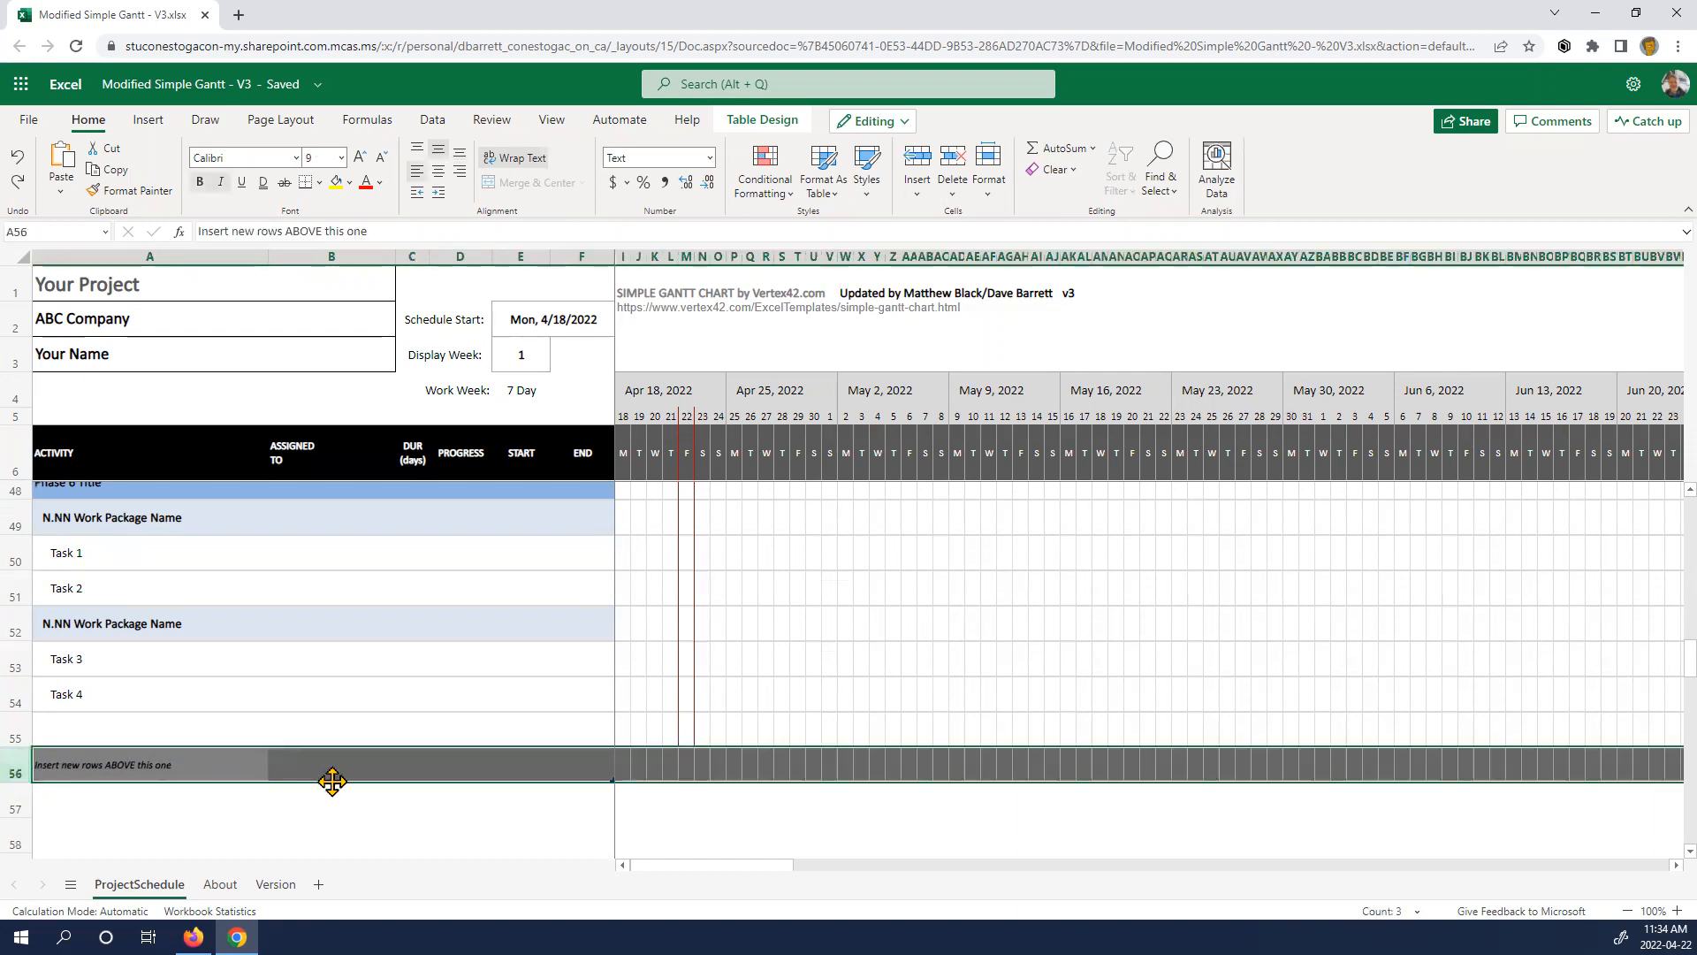
right_click(371, 776)
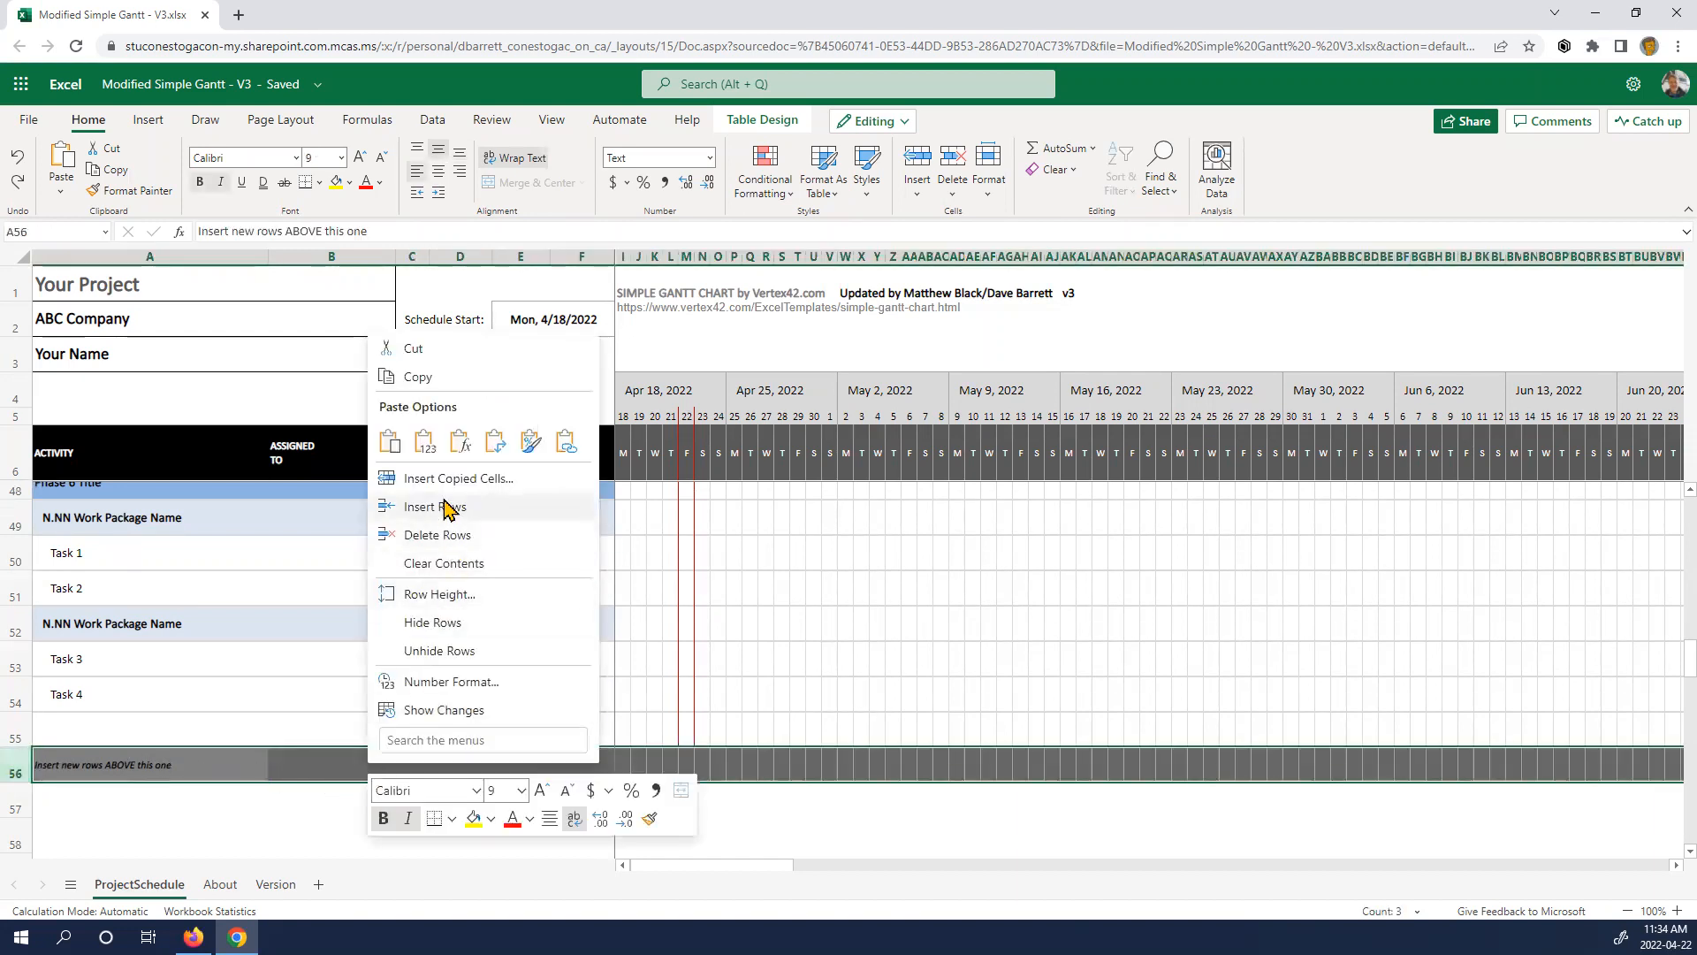
click(12, 741)
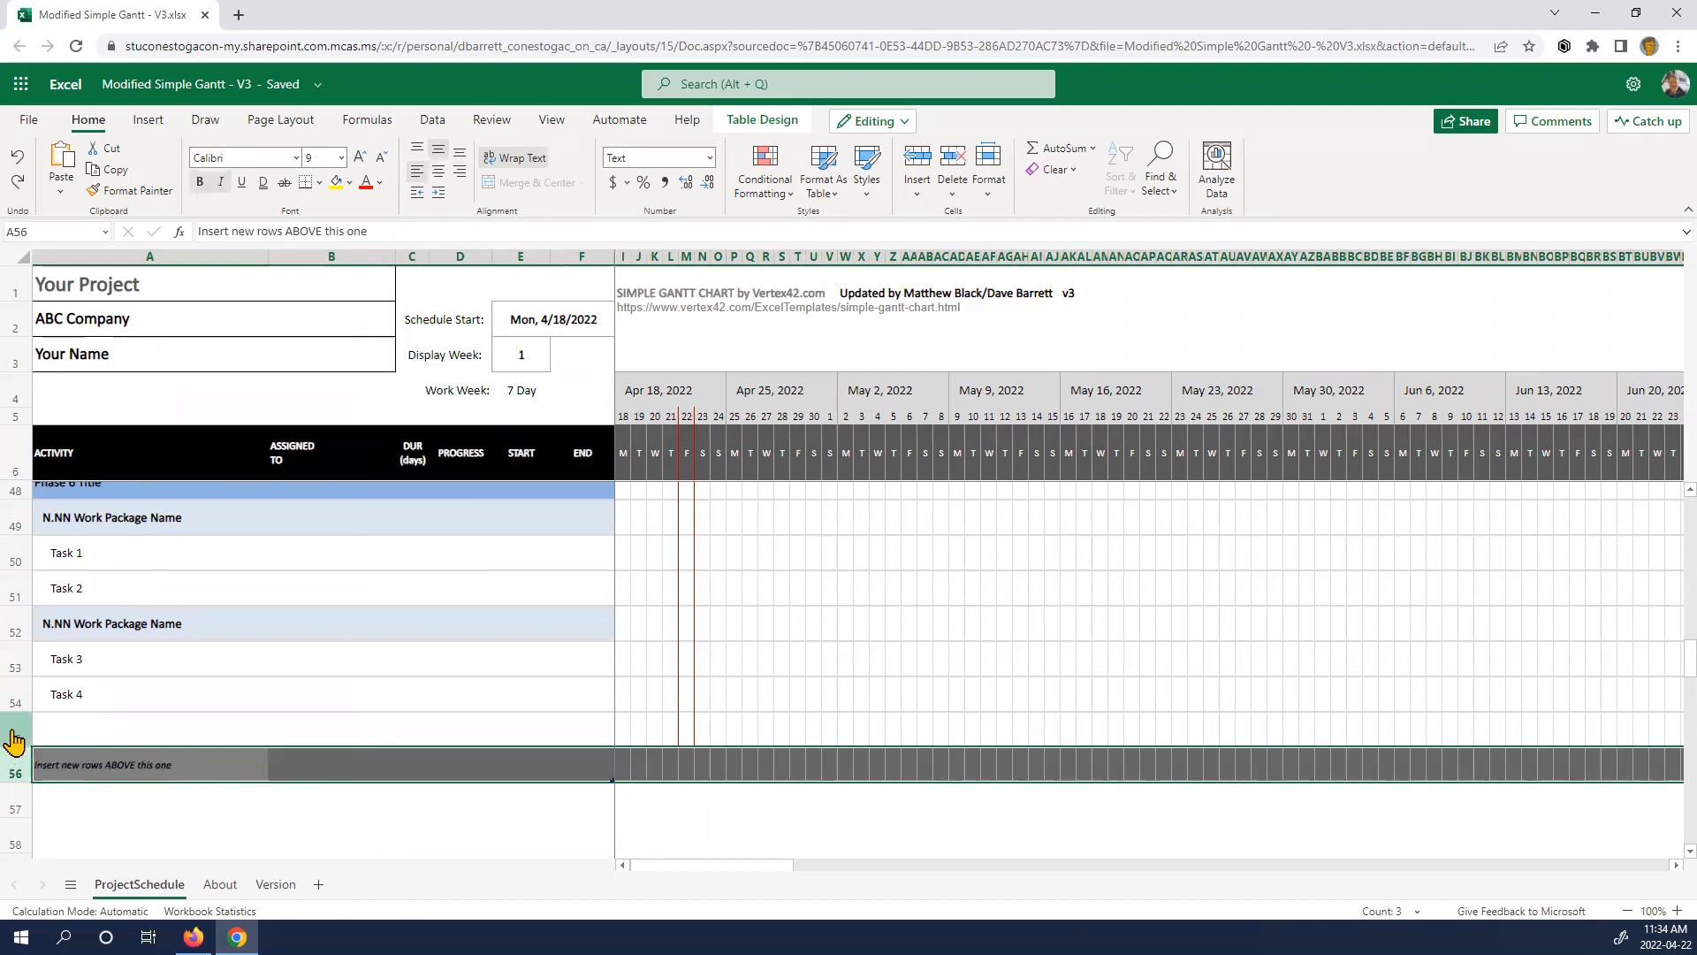
right_click(337, 736)
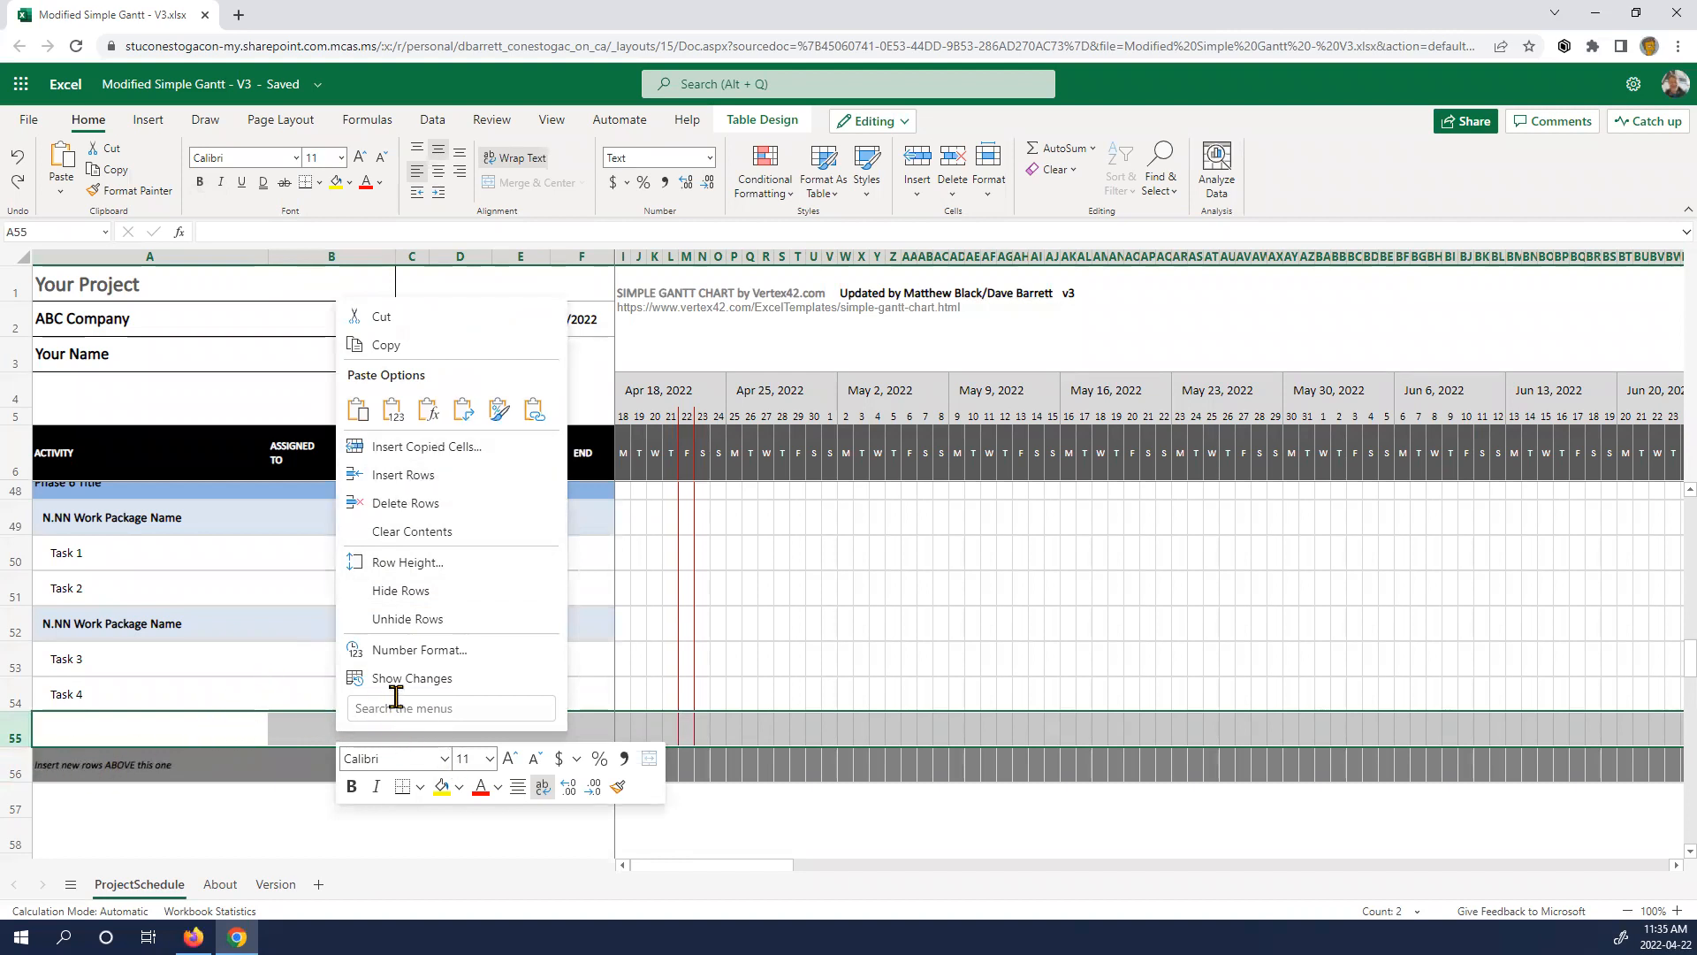
key(Escape)
- Cancel the pending copy of the Interview stakeholders row
scroll(398, 681, up, 4)
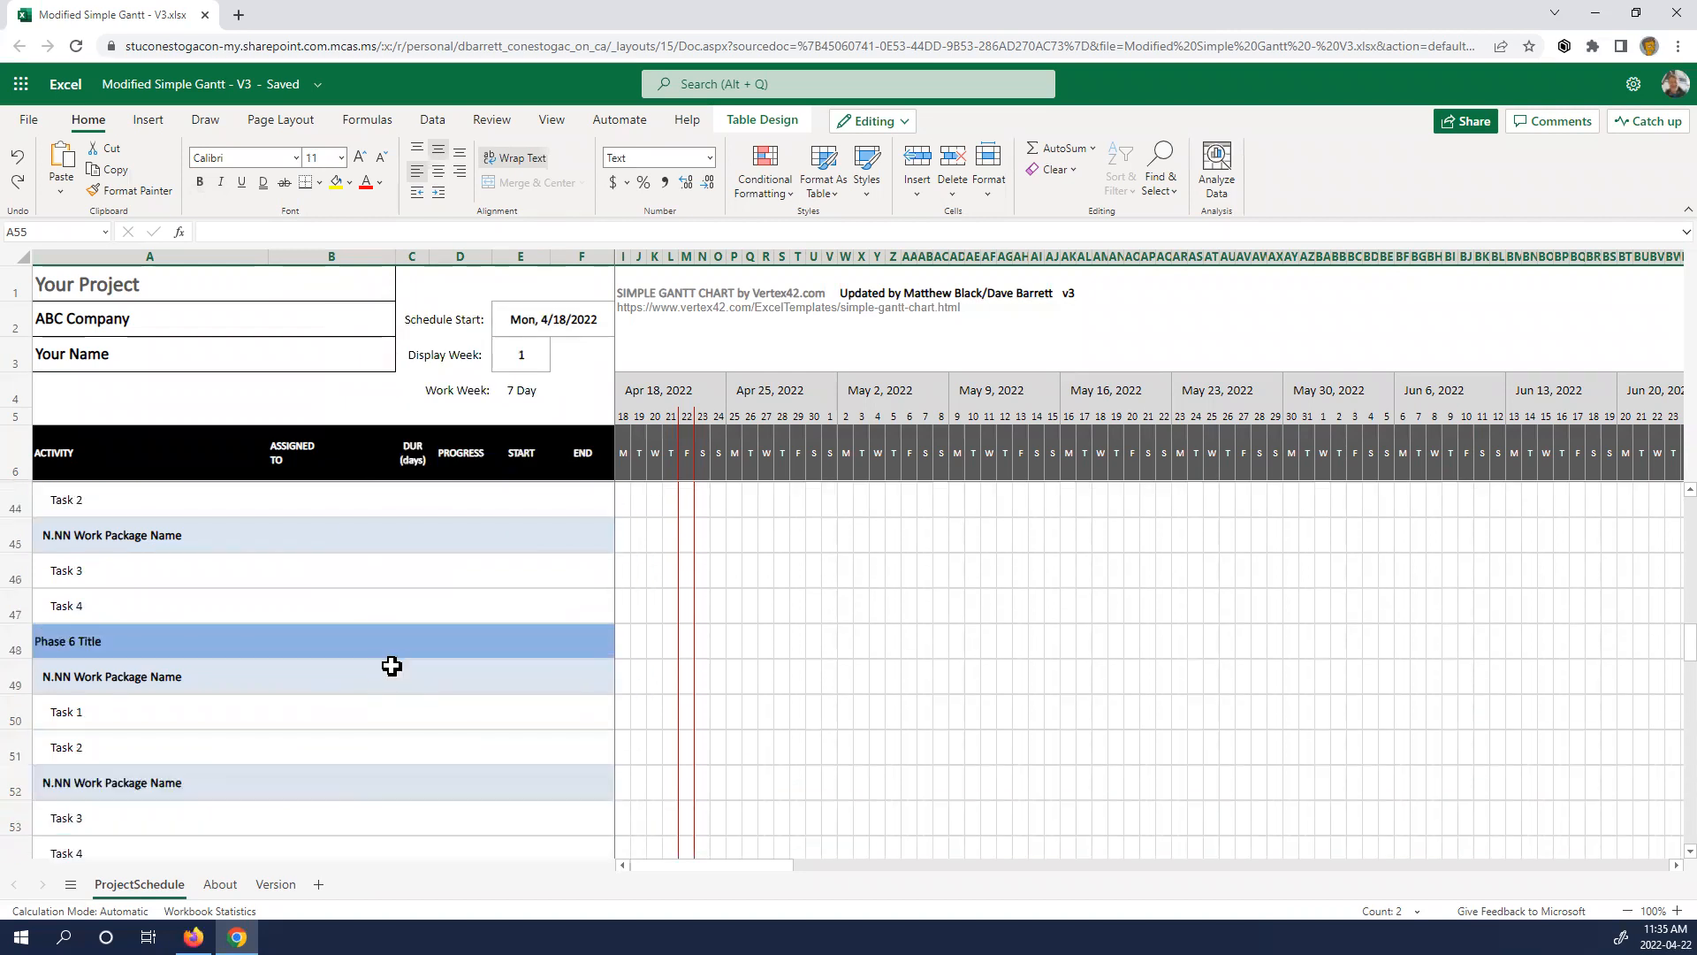
scroll(397, 669, up, 7)
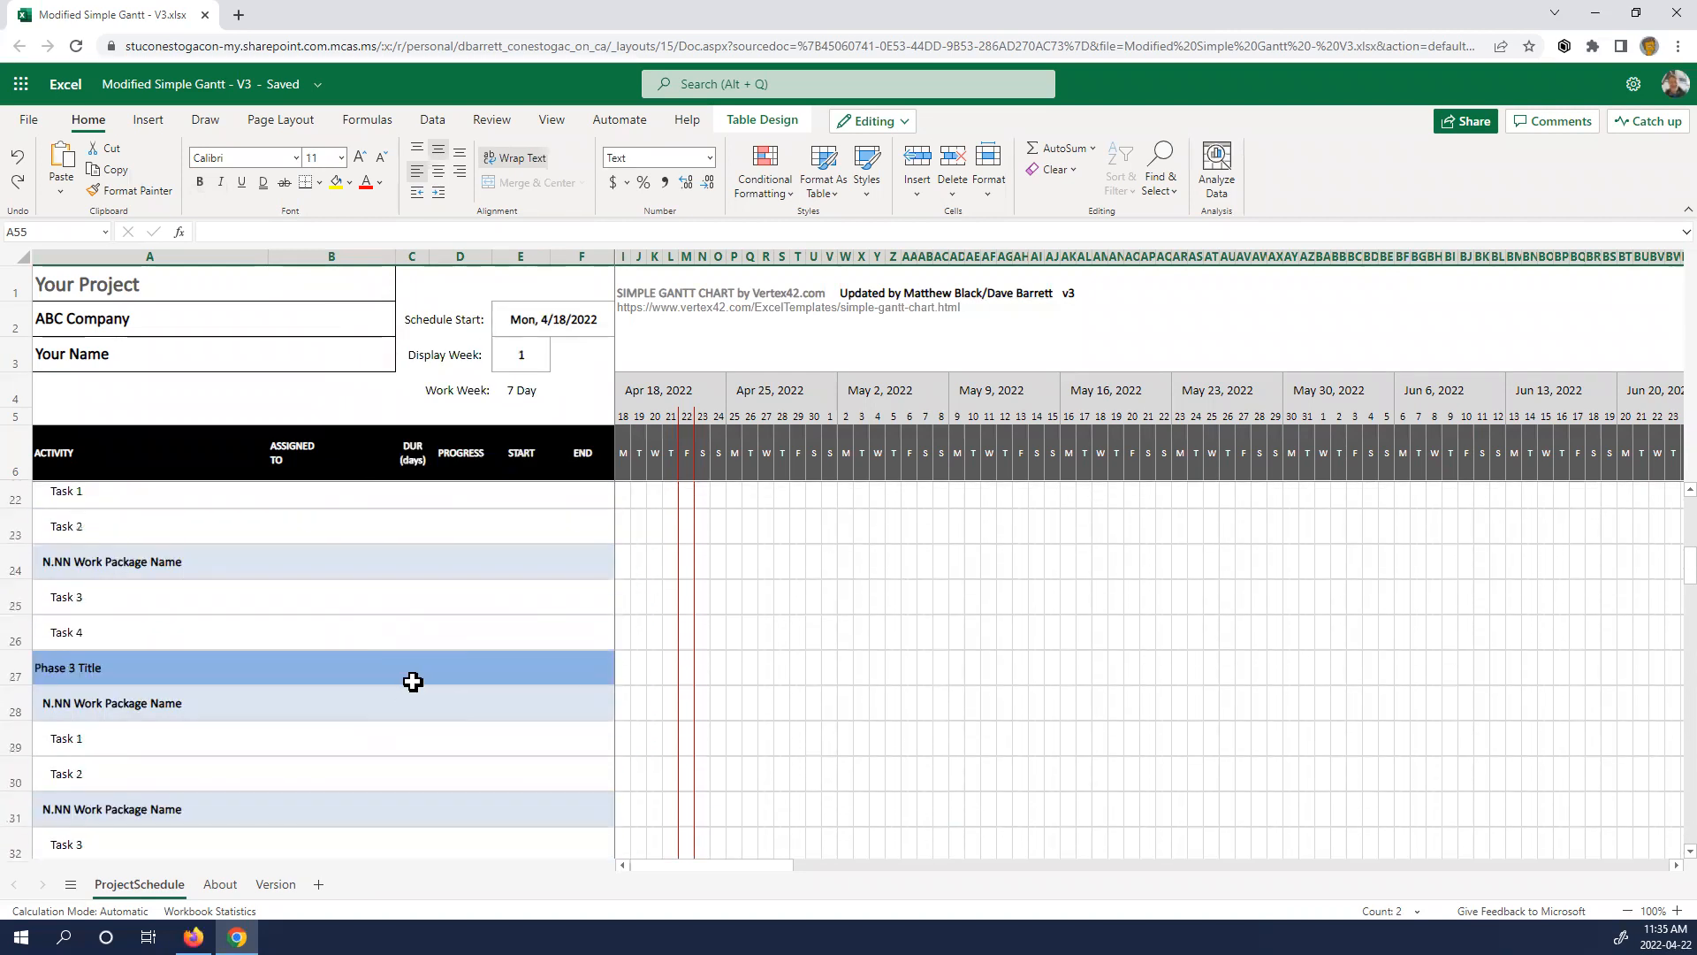
scroll(418, 685, up, 3)
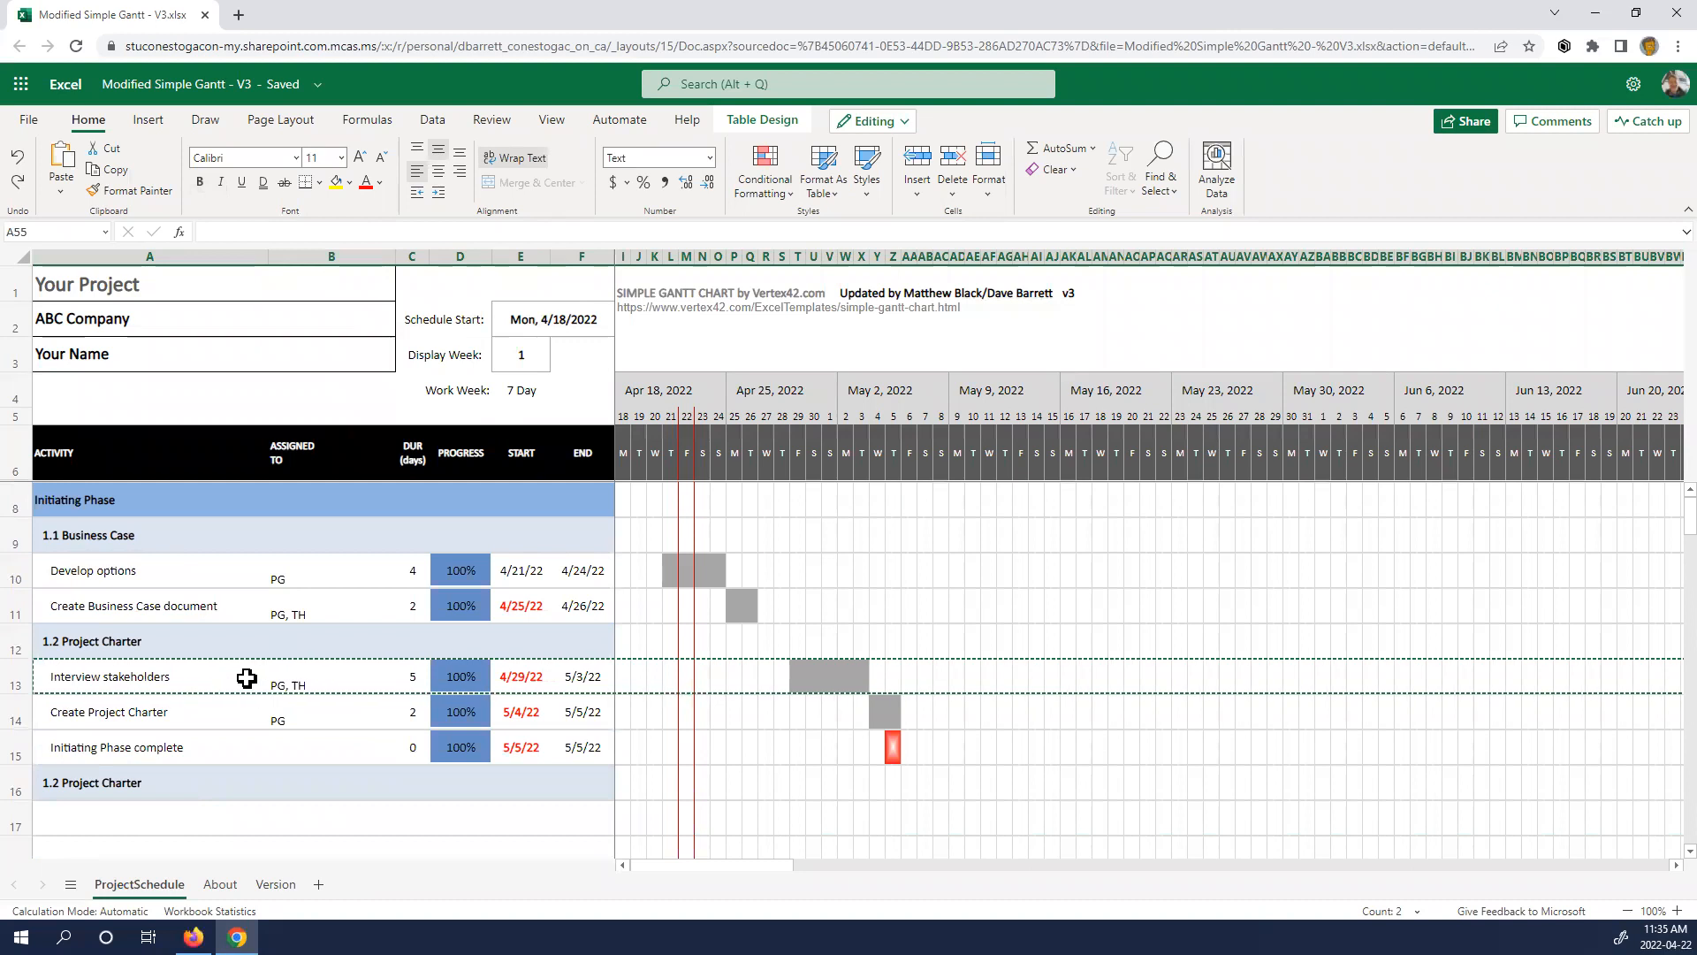
key(Escape)
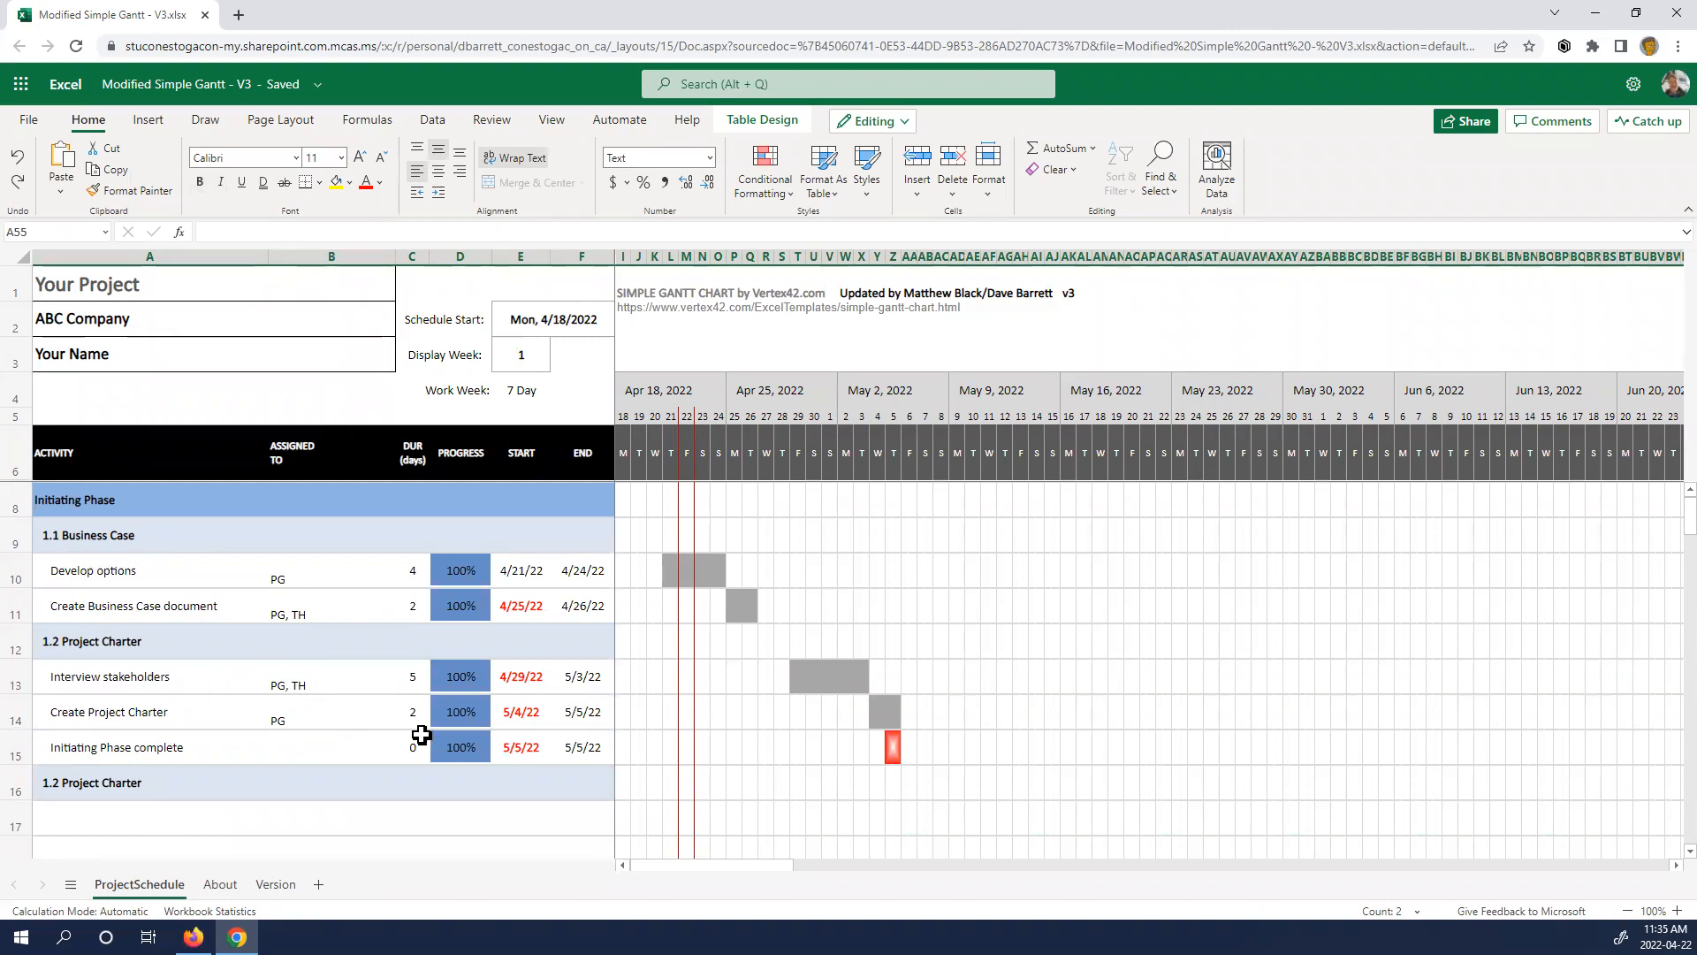
- Insert six blank rows at row 55, below Phase 6's Task 4 and above the "Insert new rows ABOVE this one" row
scroll(426, 747, down, 7)
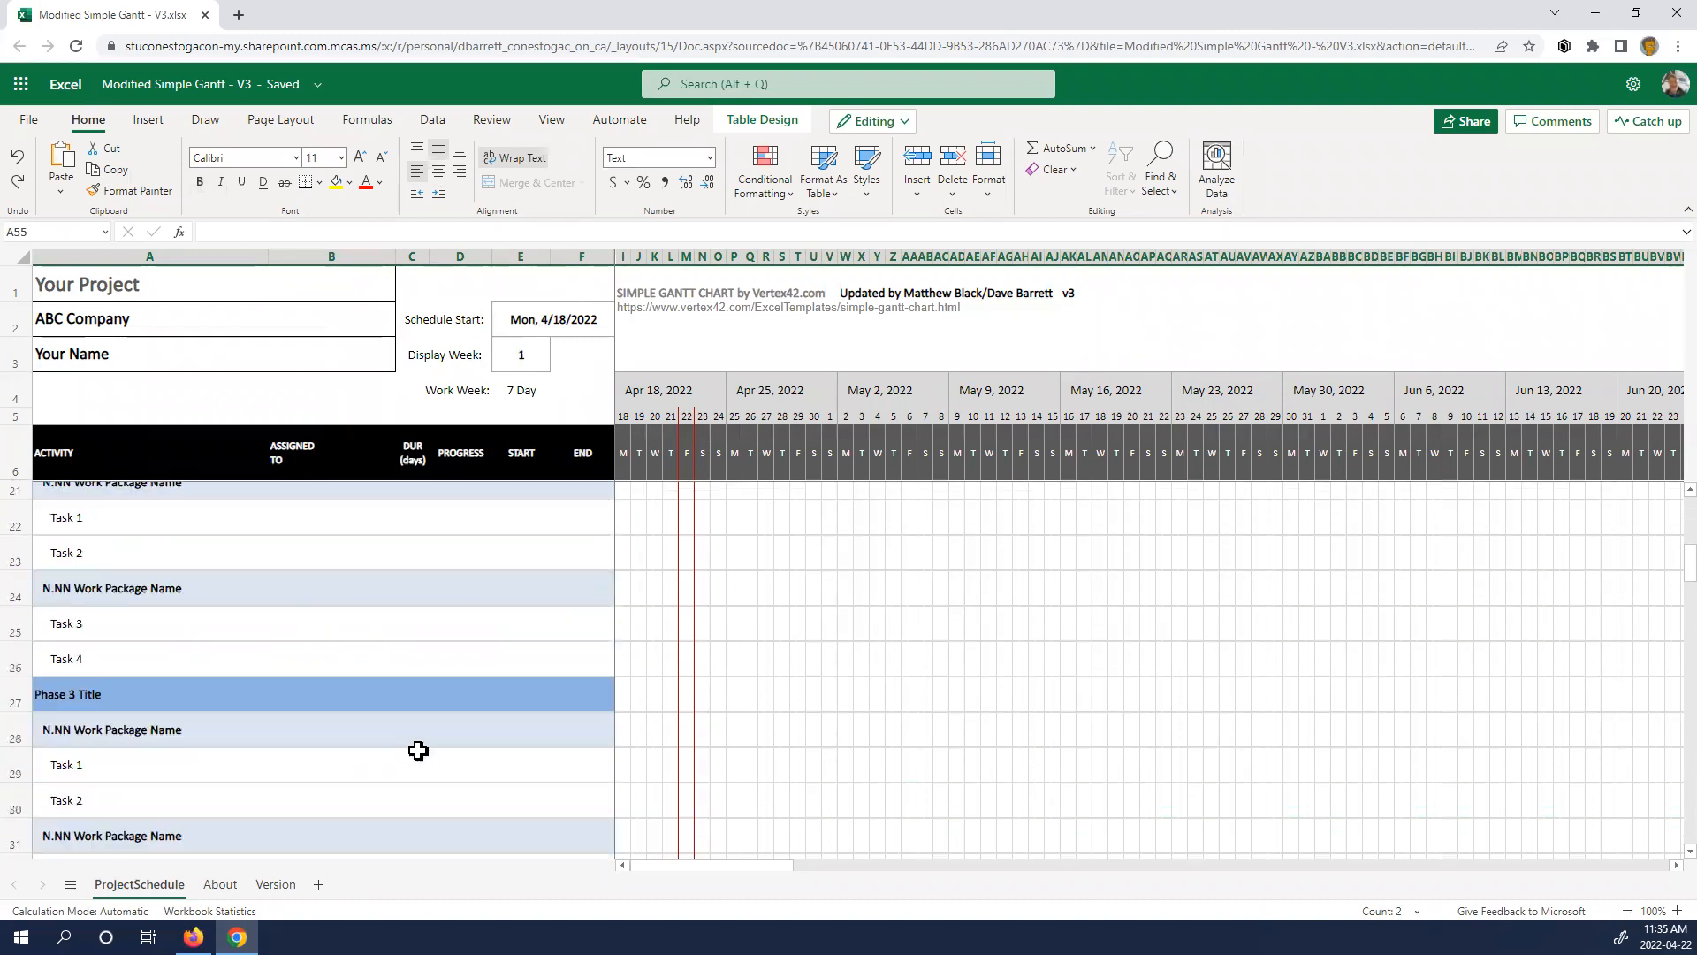
scroll(417, 753, down, 5)
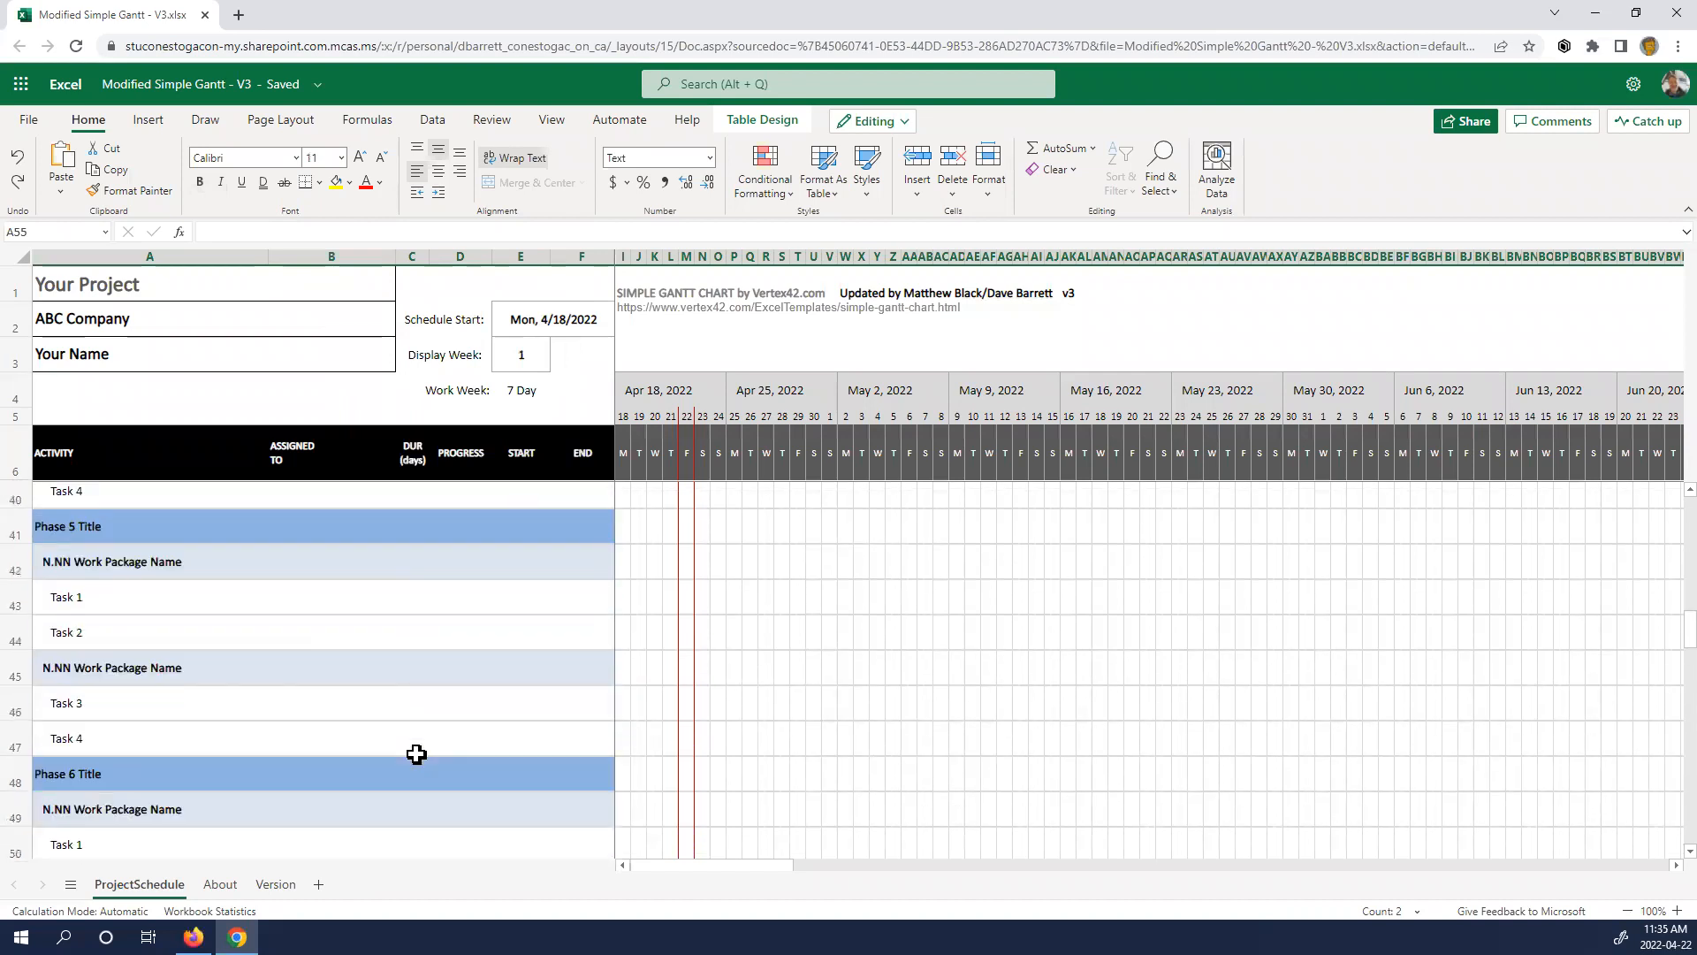
scroll(416, 753, down, 1)
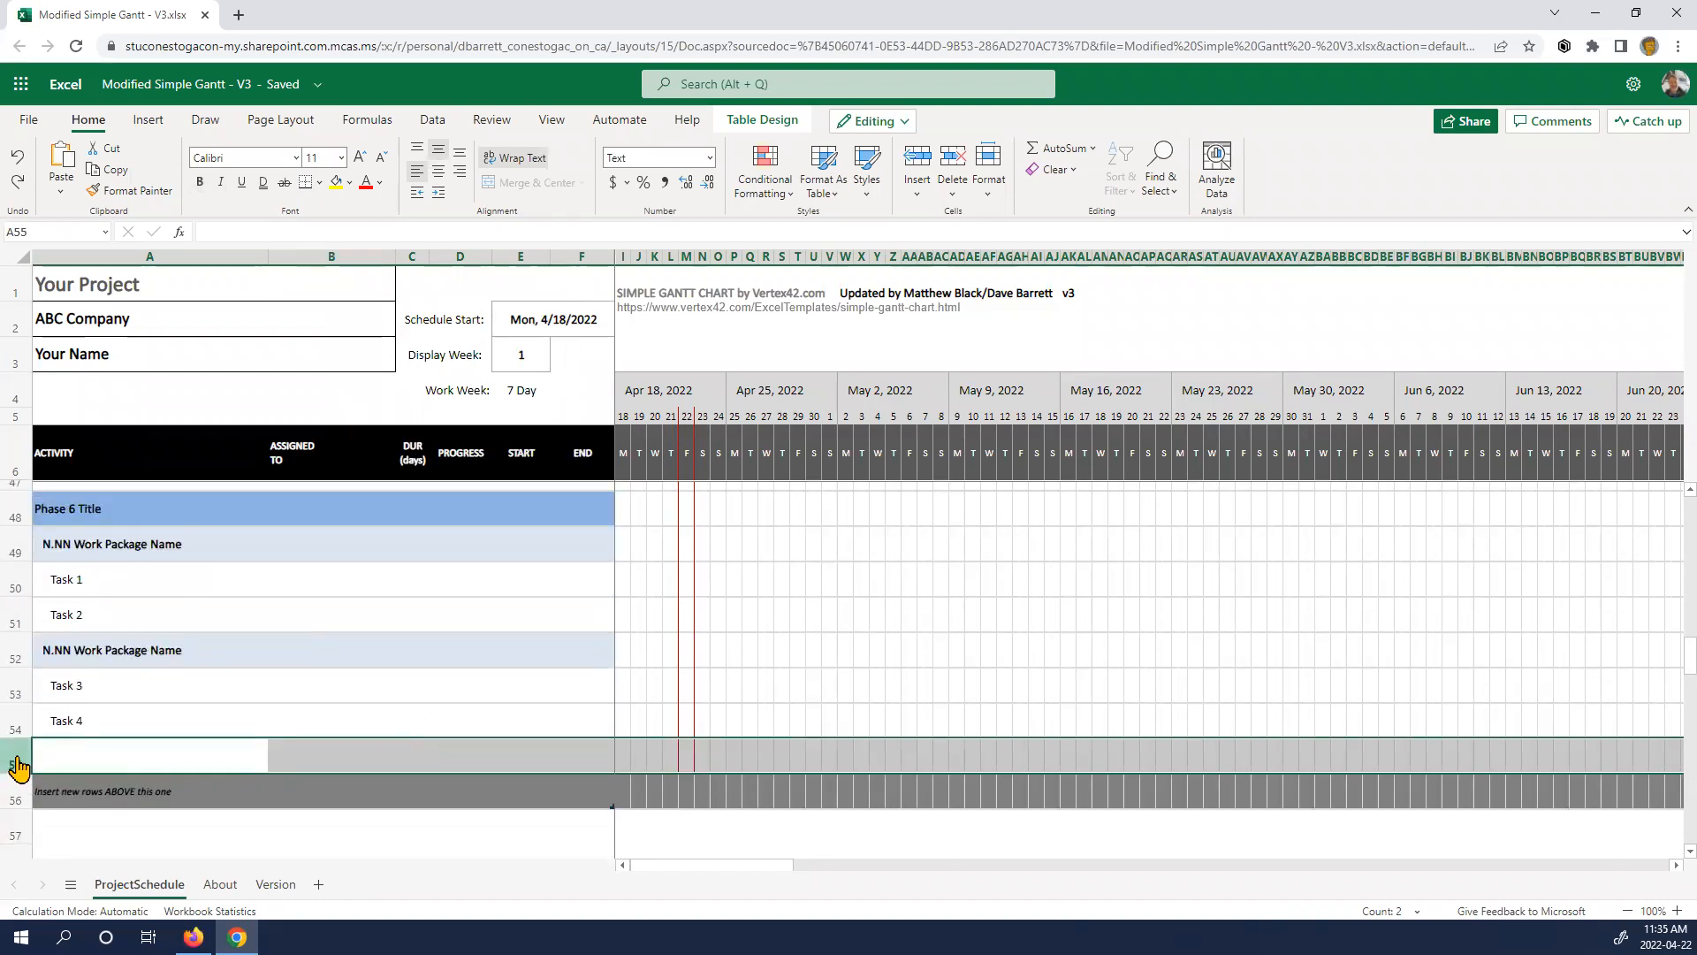
right_click(355, 751)
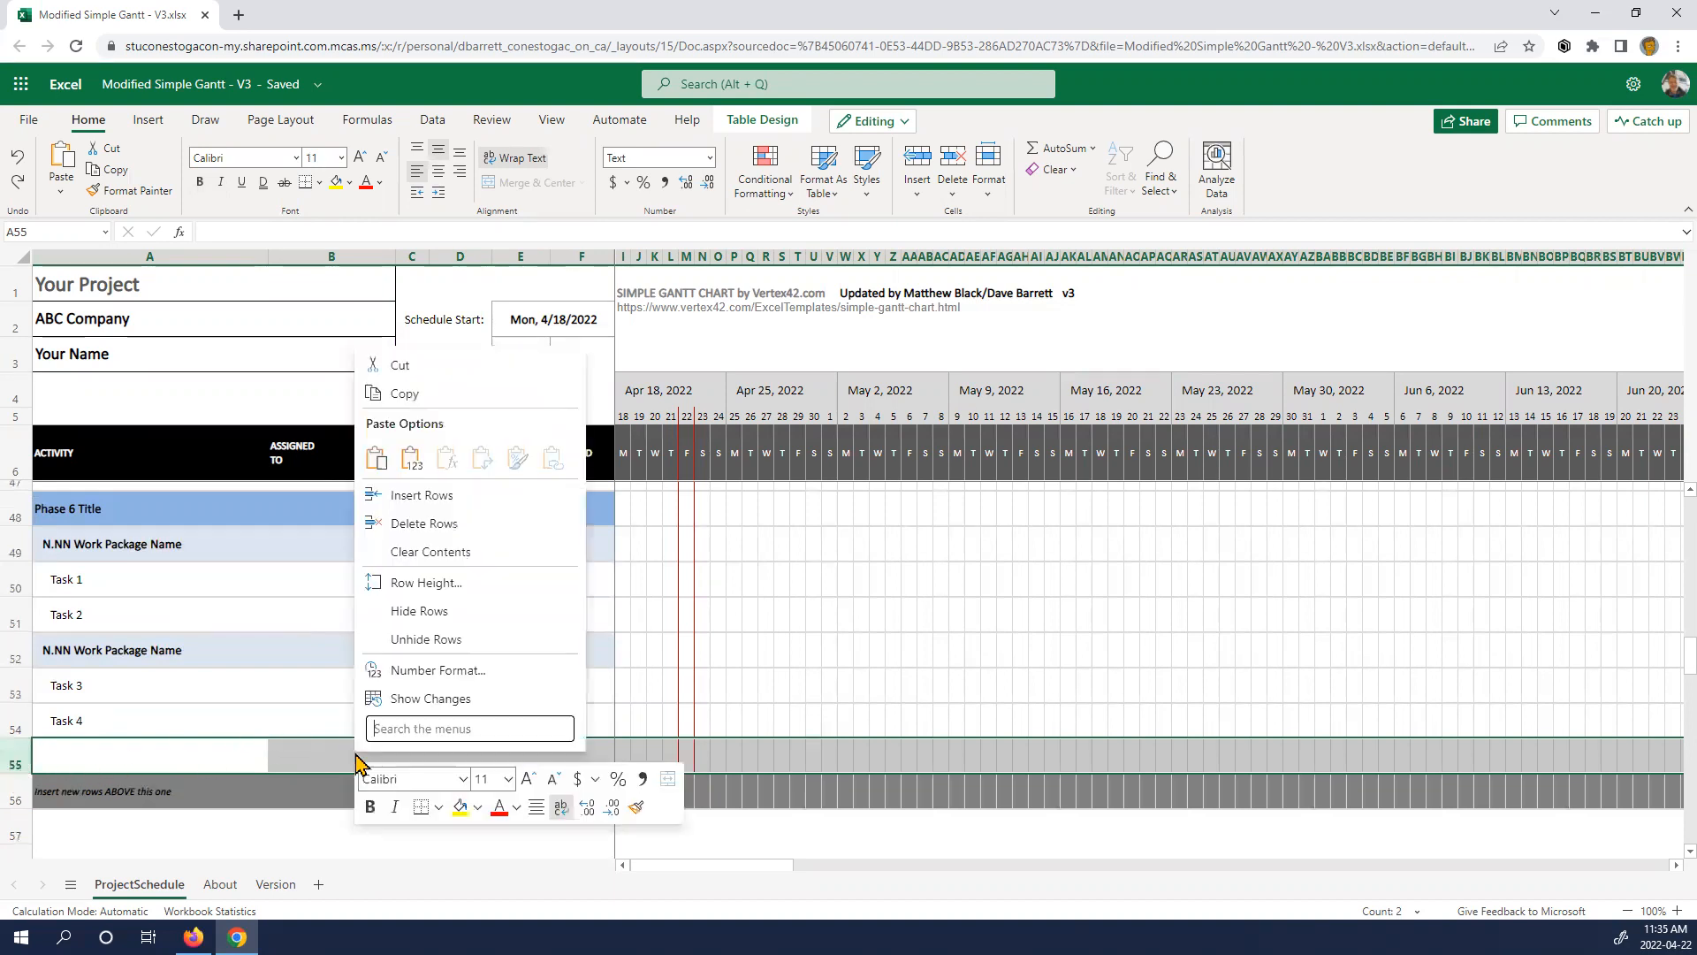
click(412, 501)
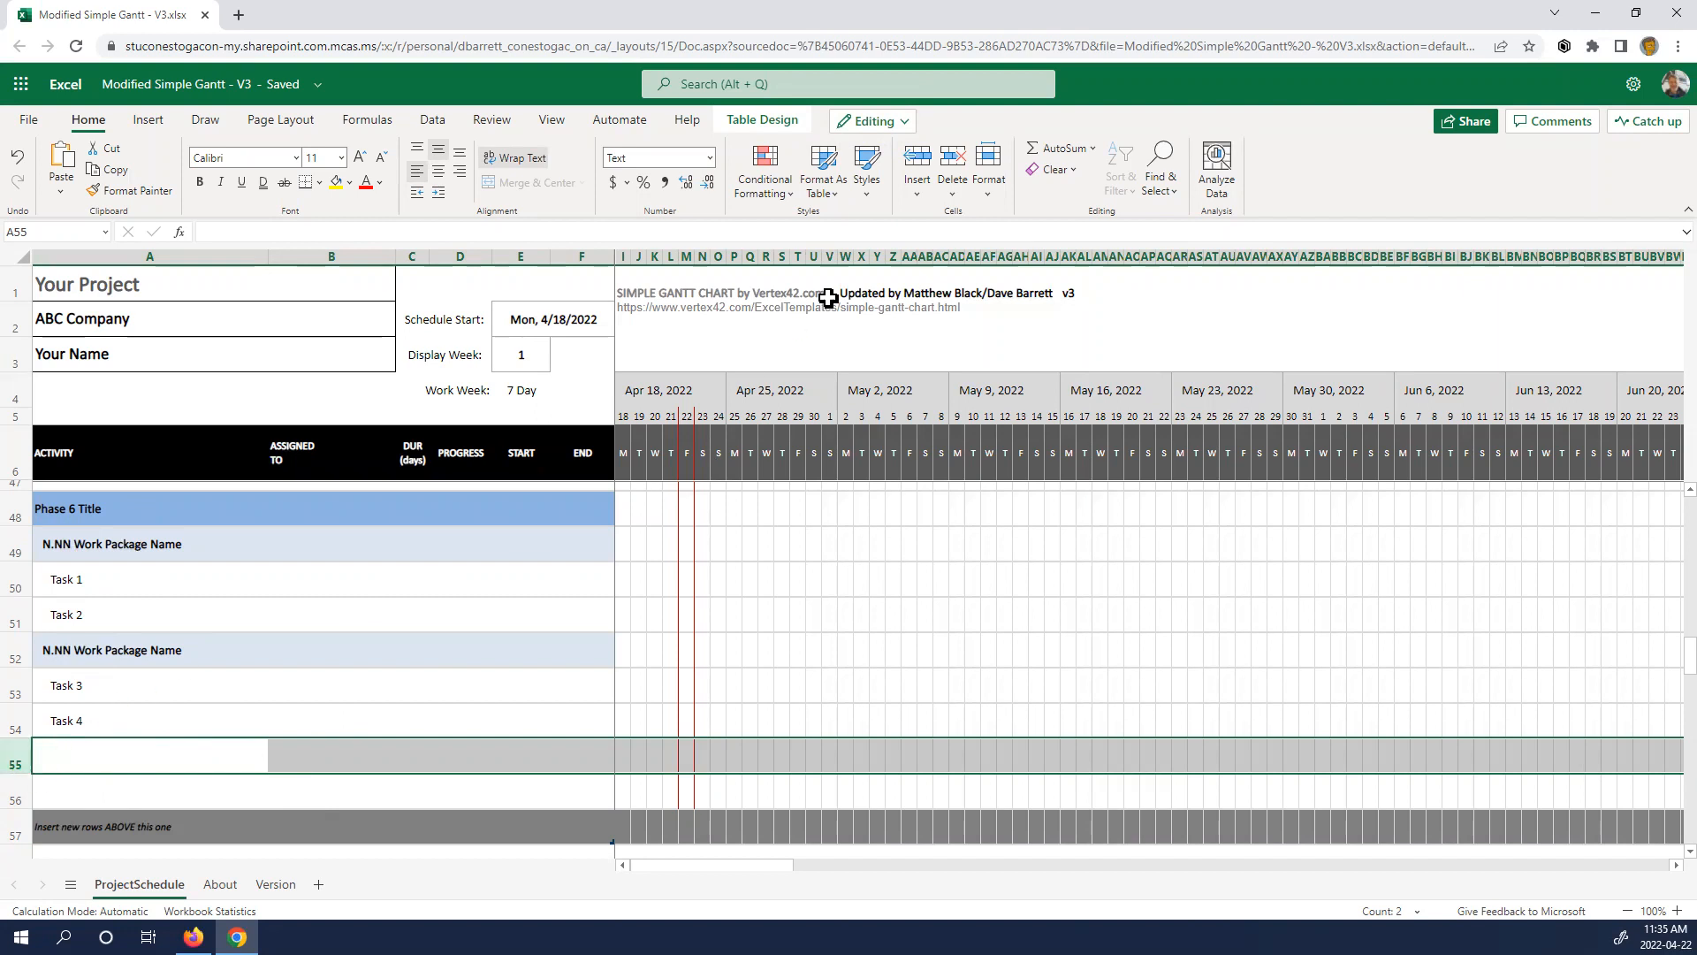
click(922, 168)
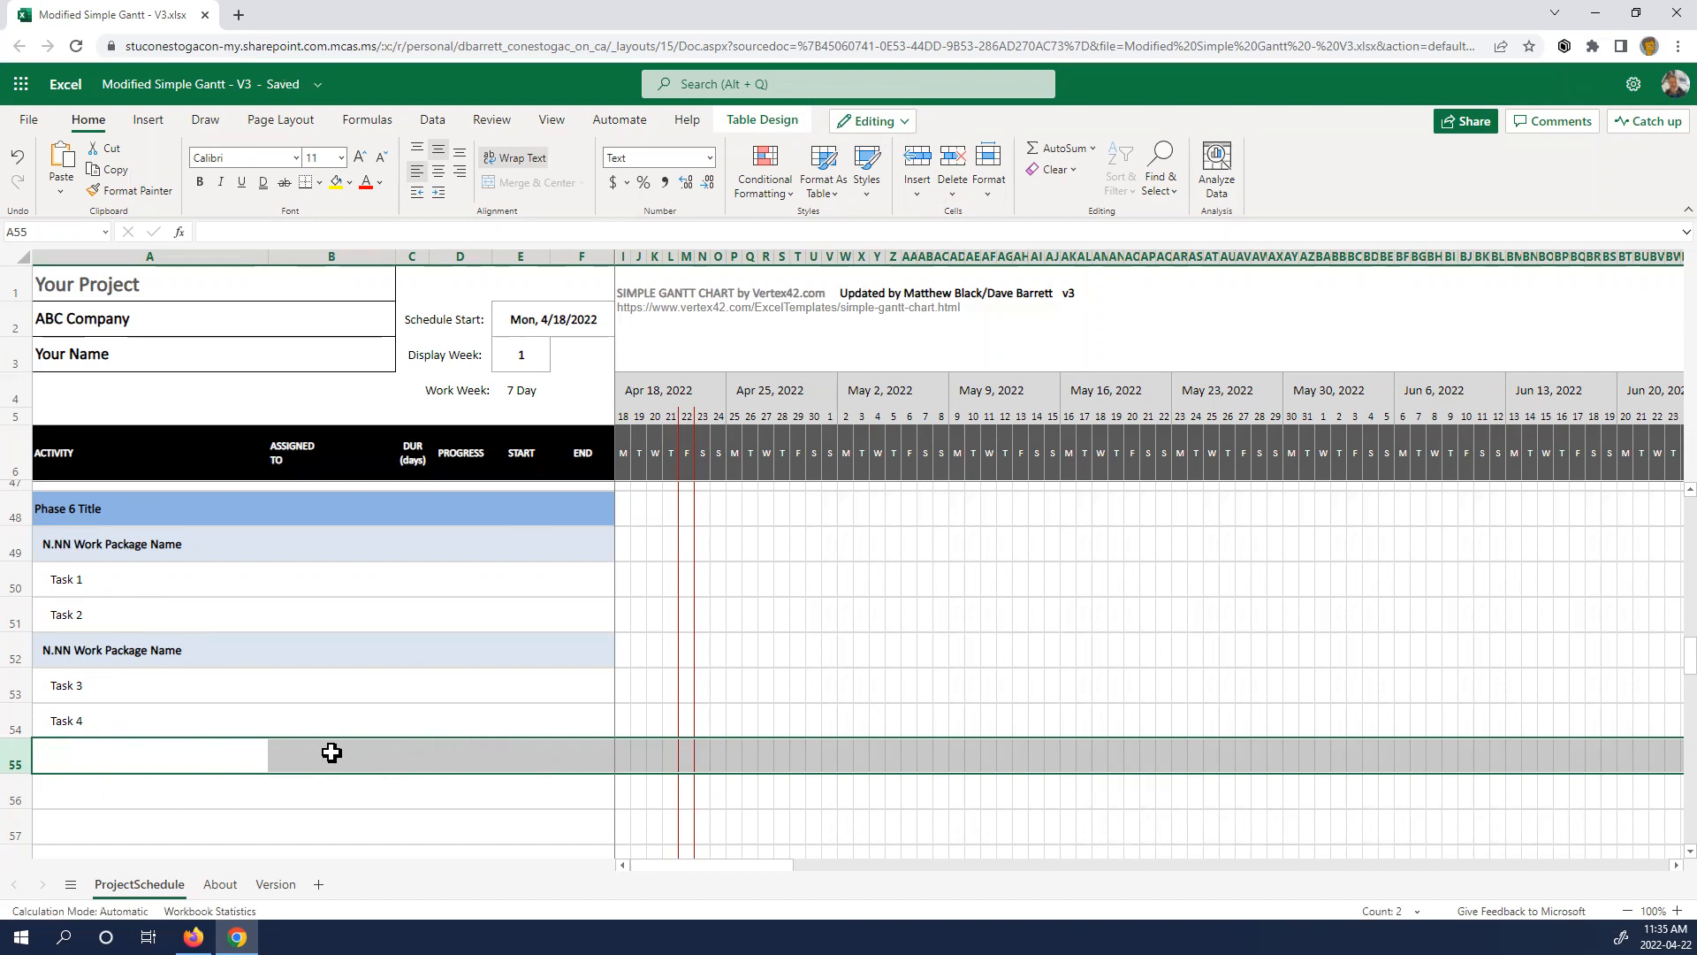
scroll(331, 752, down, 2)
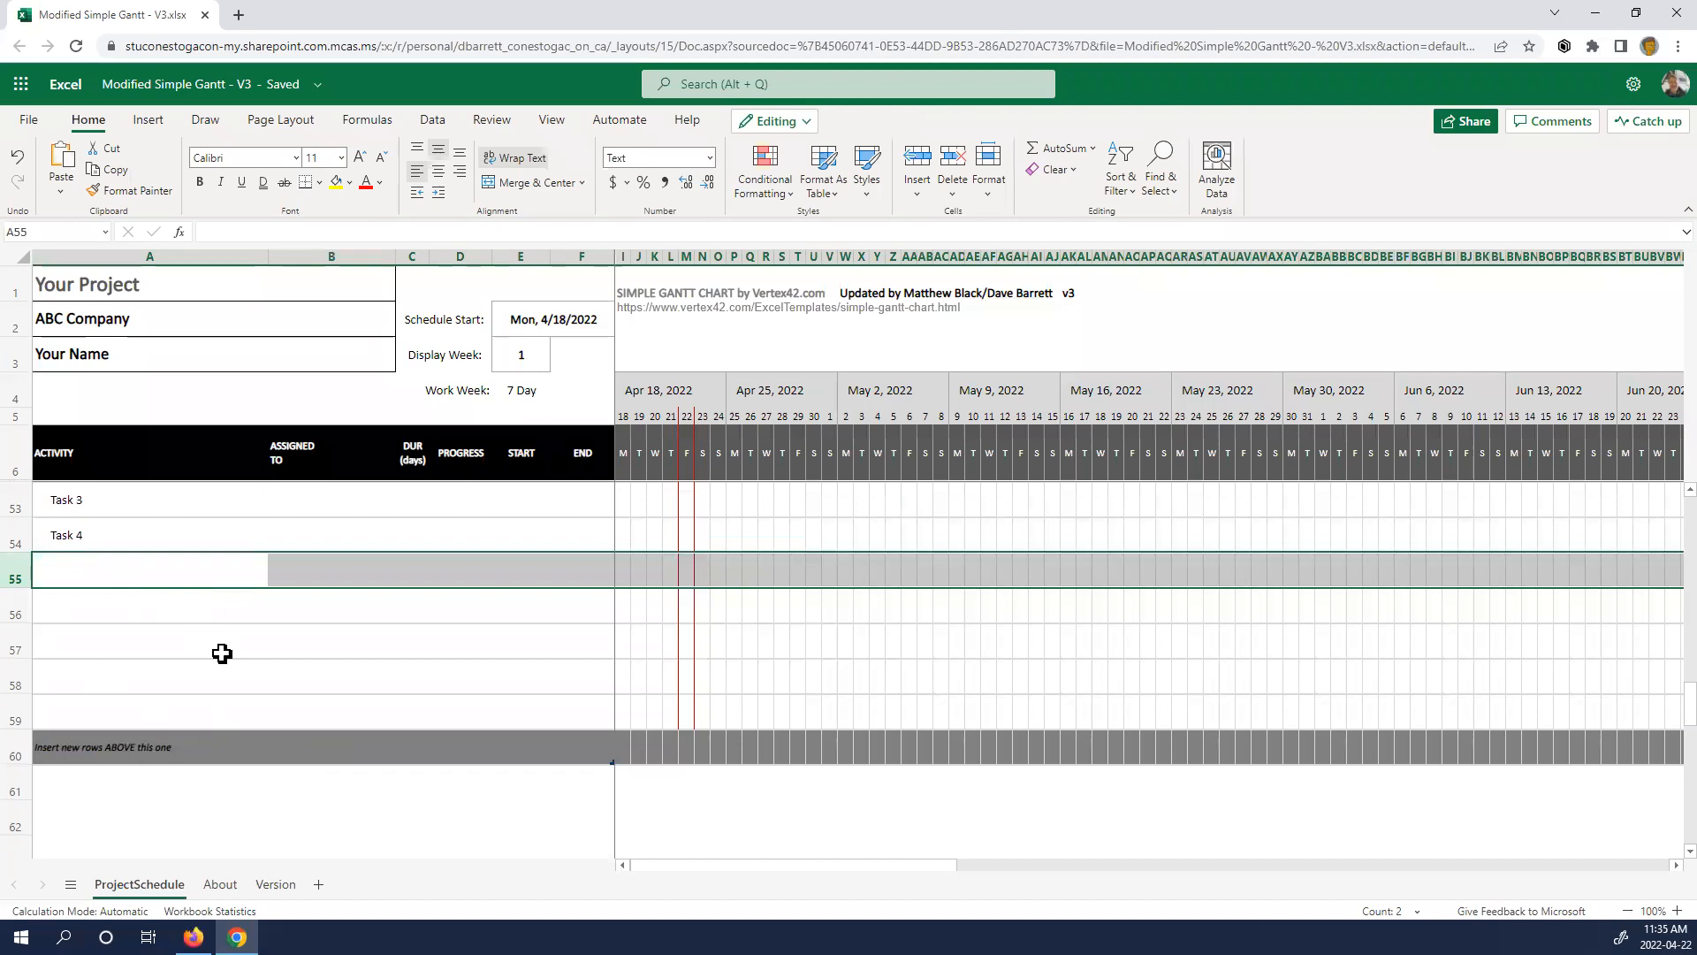
scroll(222, 653, up, 2)
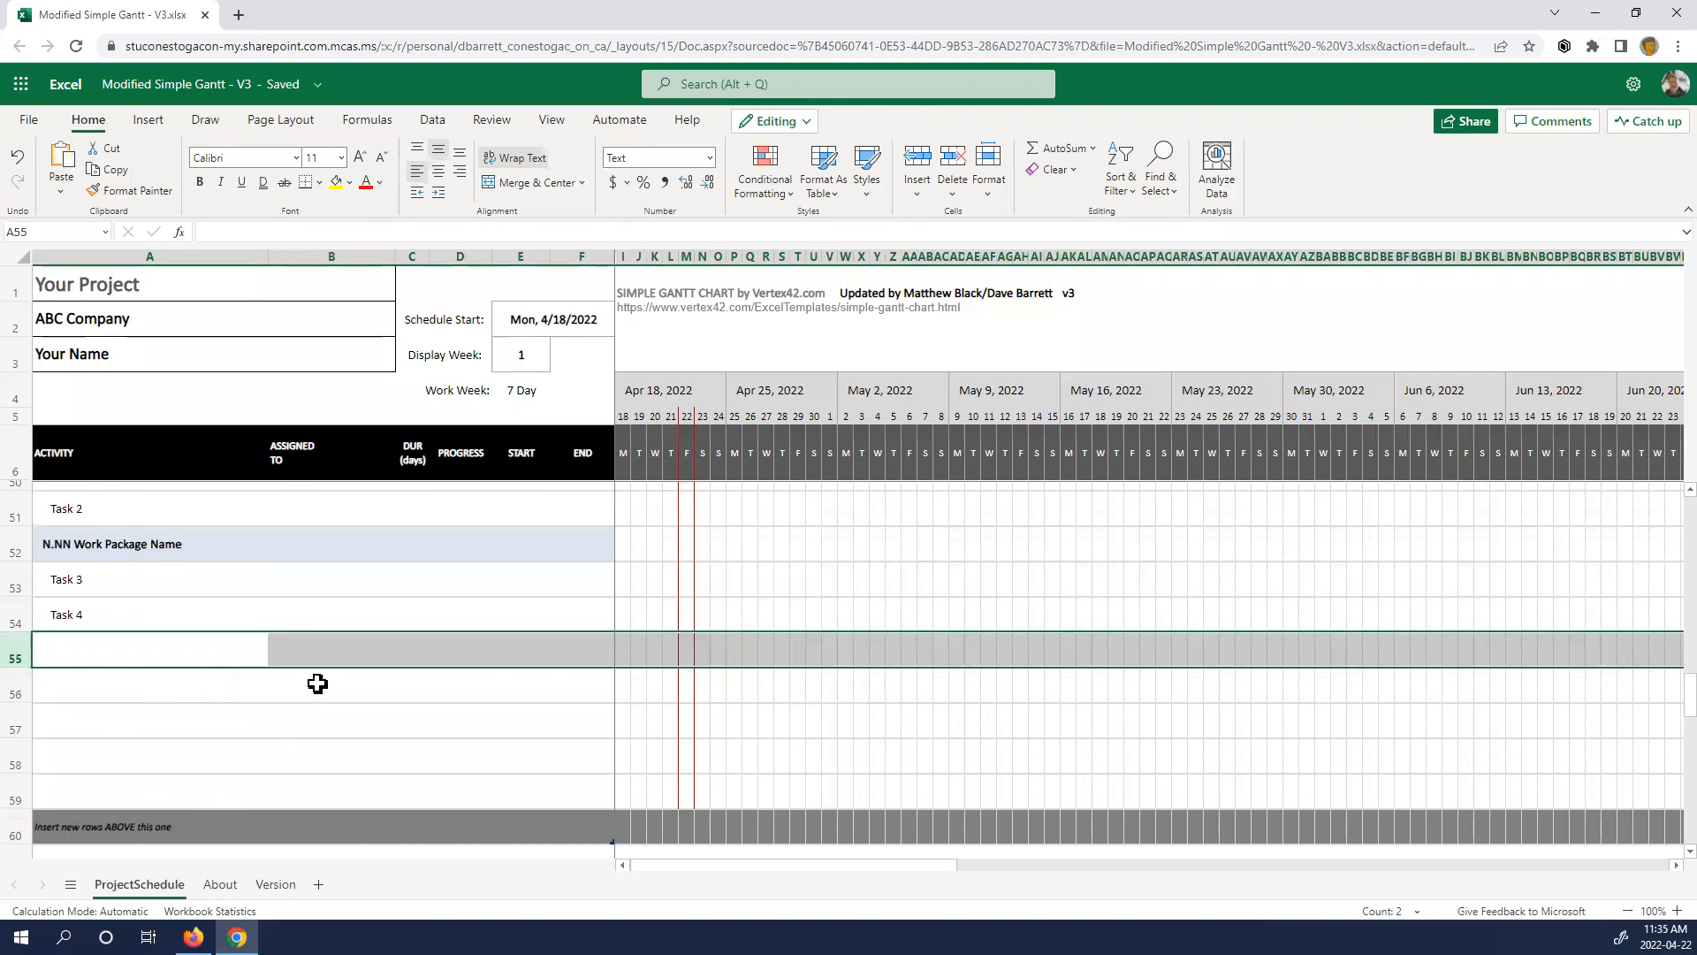
scroll(317, 683, up, 1)
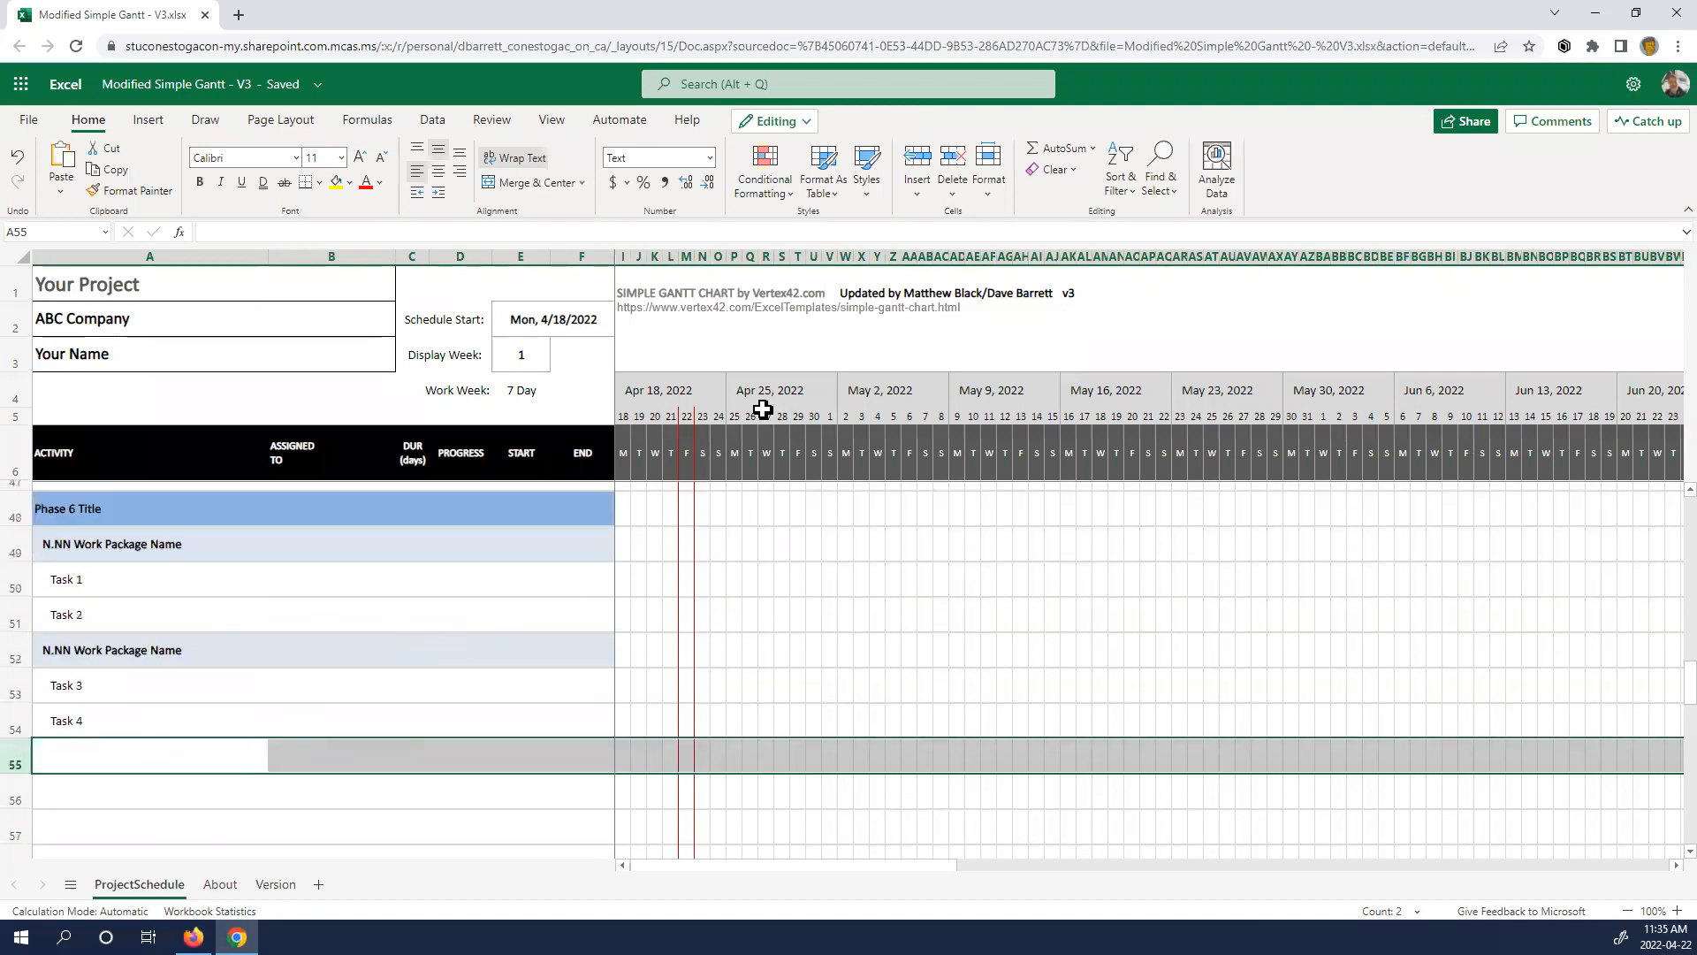
click(922, 170)
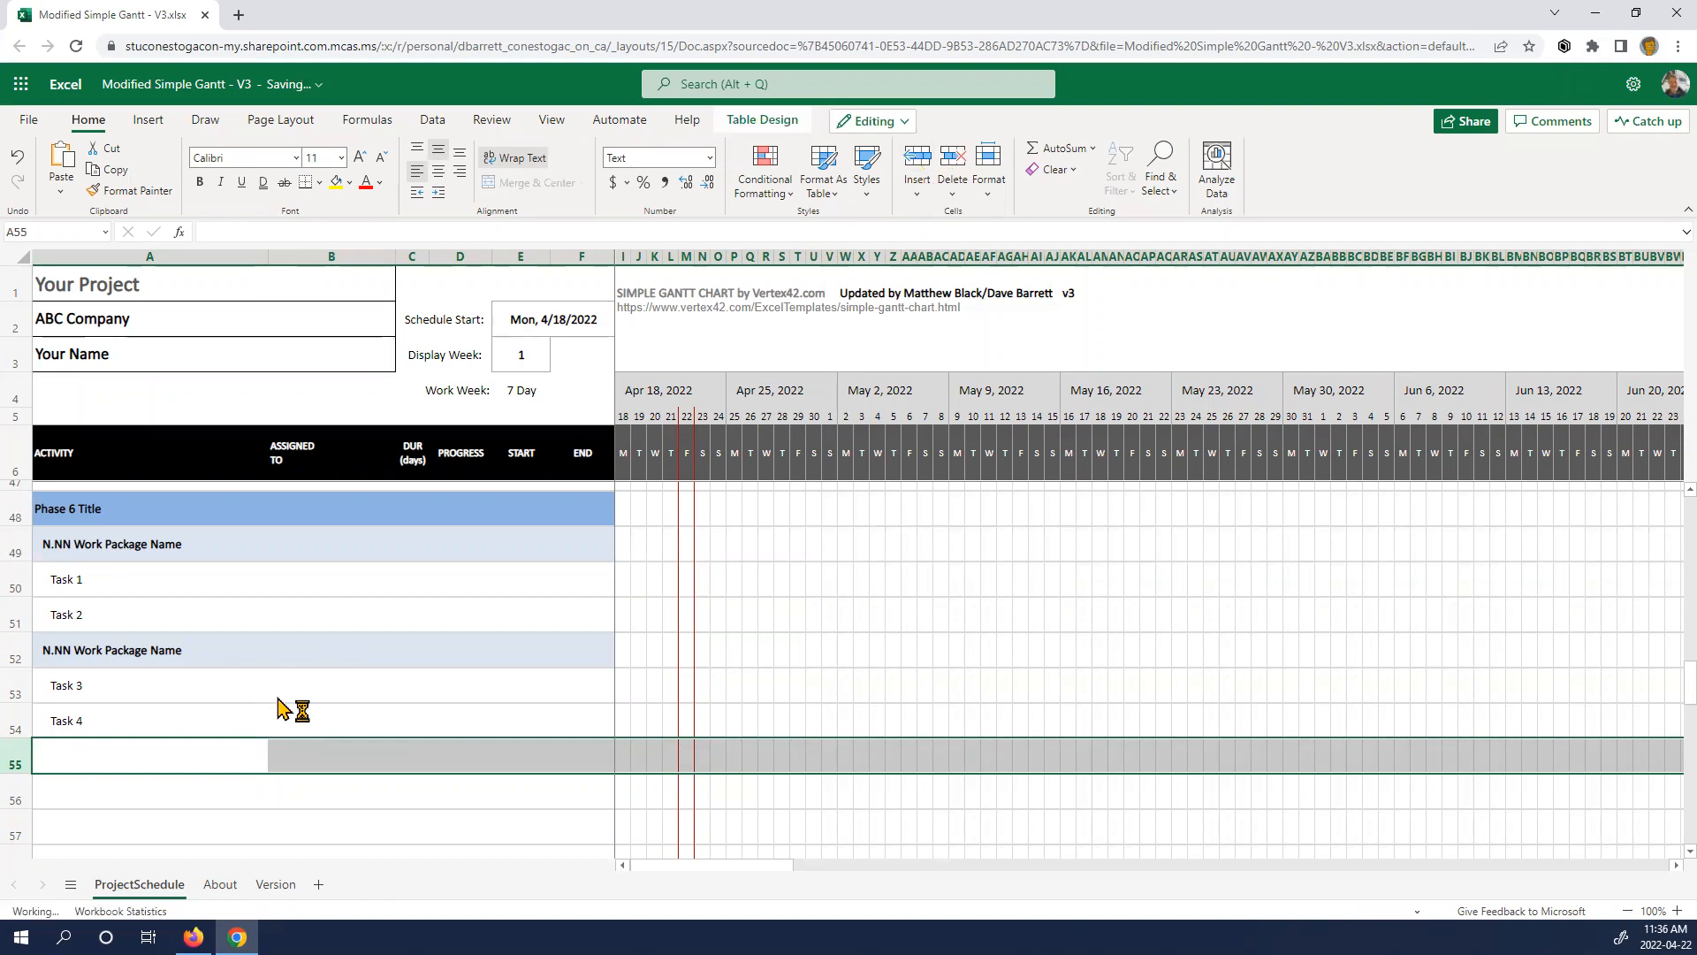
scroll(285, 711, down, 2)
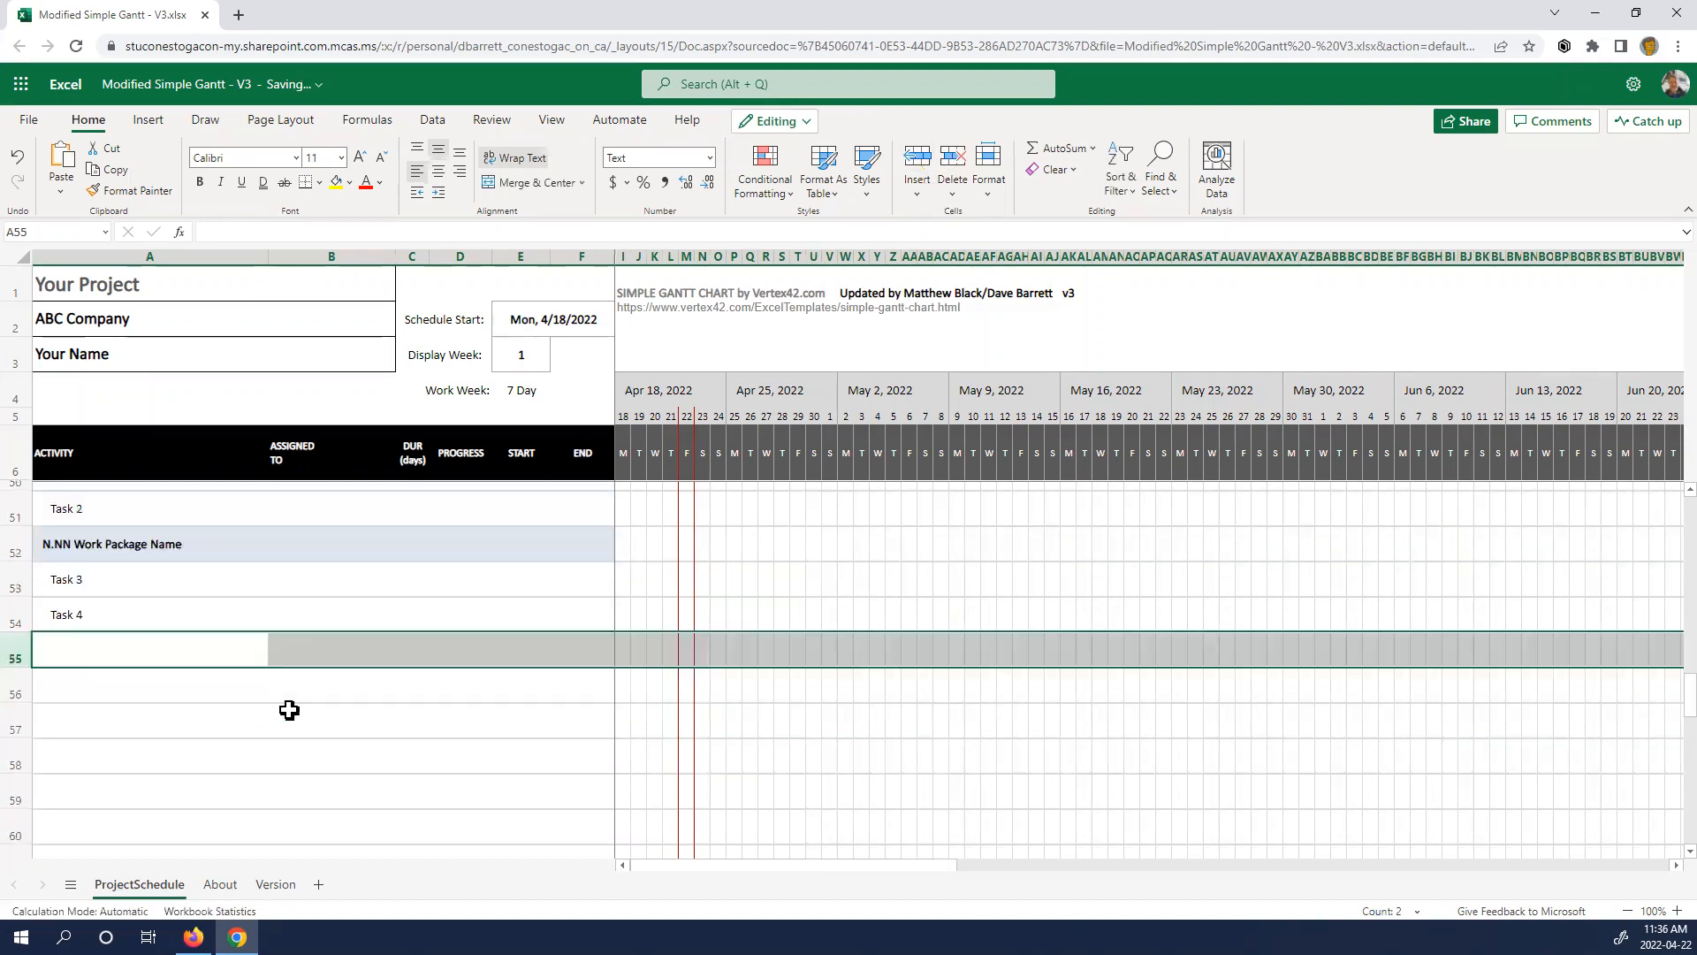
scroll(291, 714, up, 3)
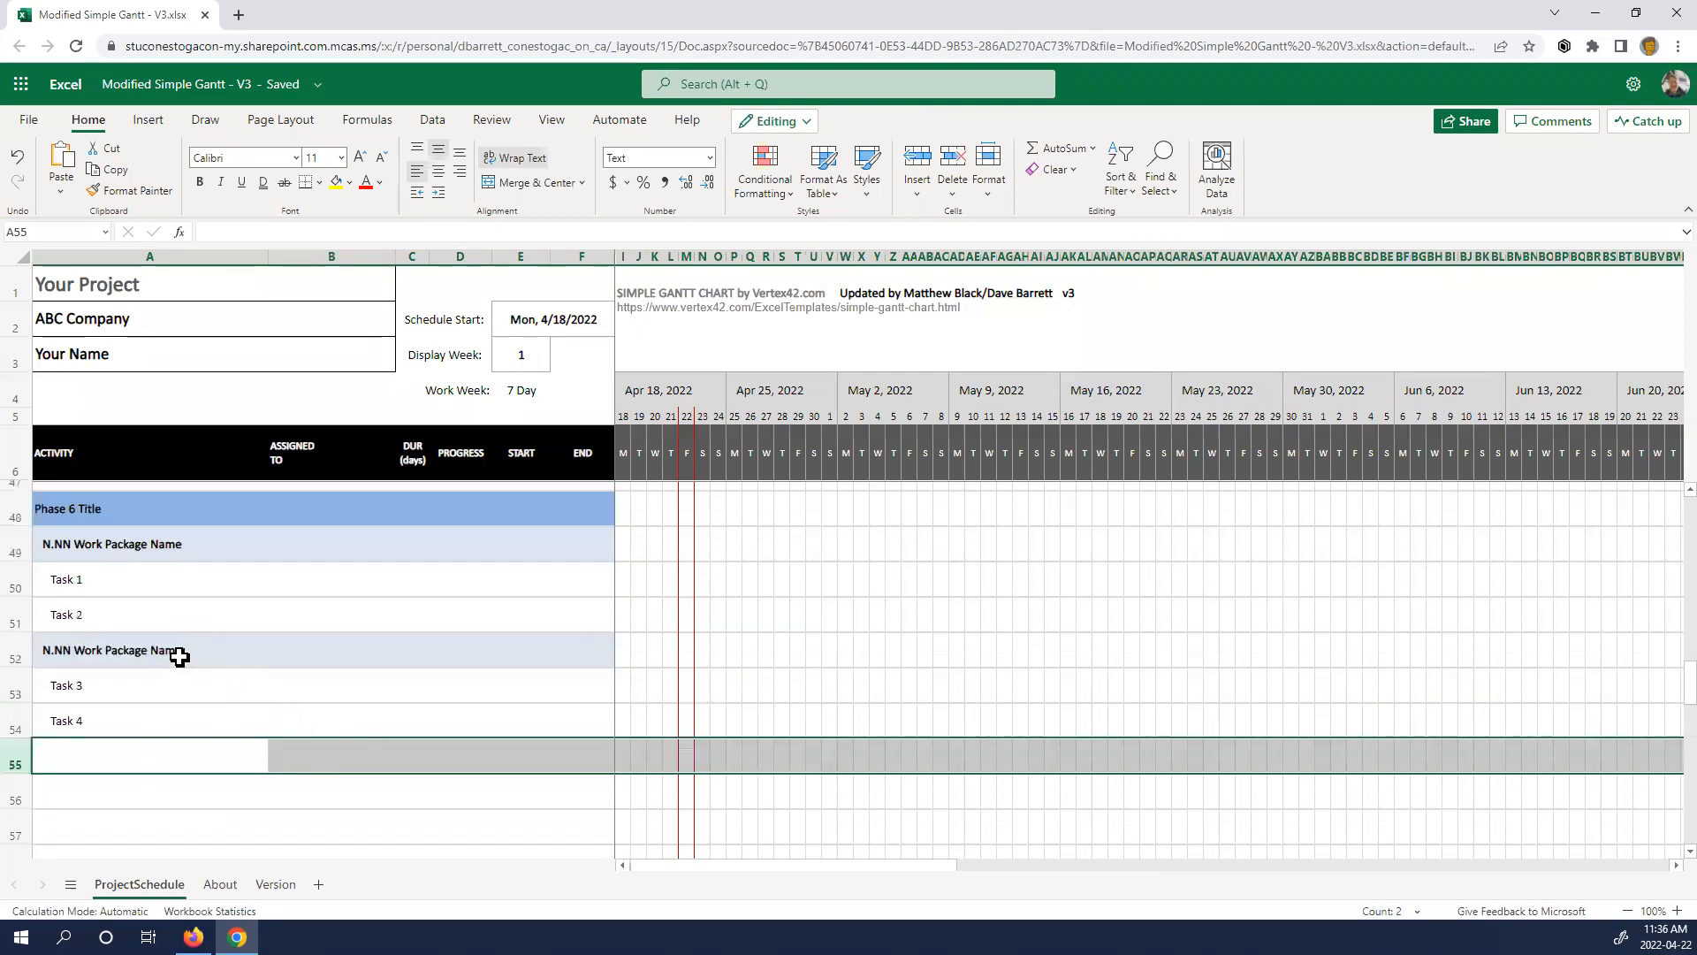
- Copy the entire Phase 6 block, rows 48 to 54, and paste it into blank rows 55 to 61
drag(25, 521, 24, 723)
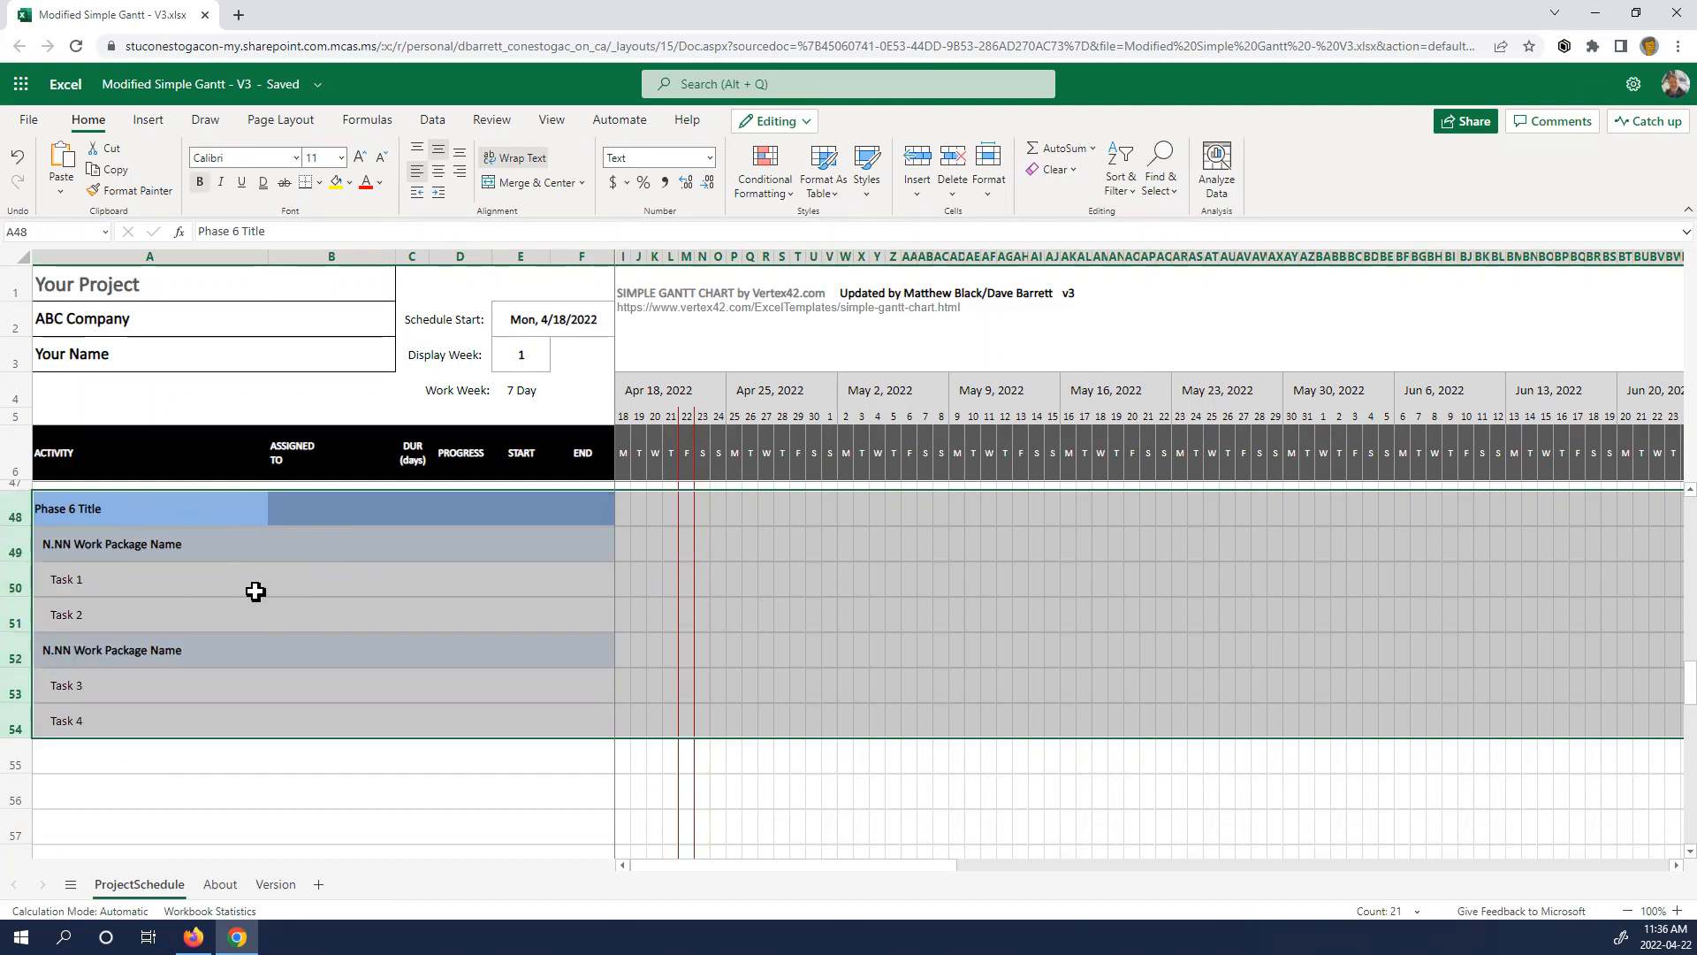
right_click(345, 595)
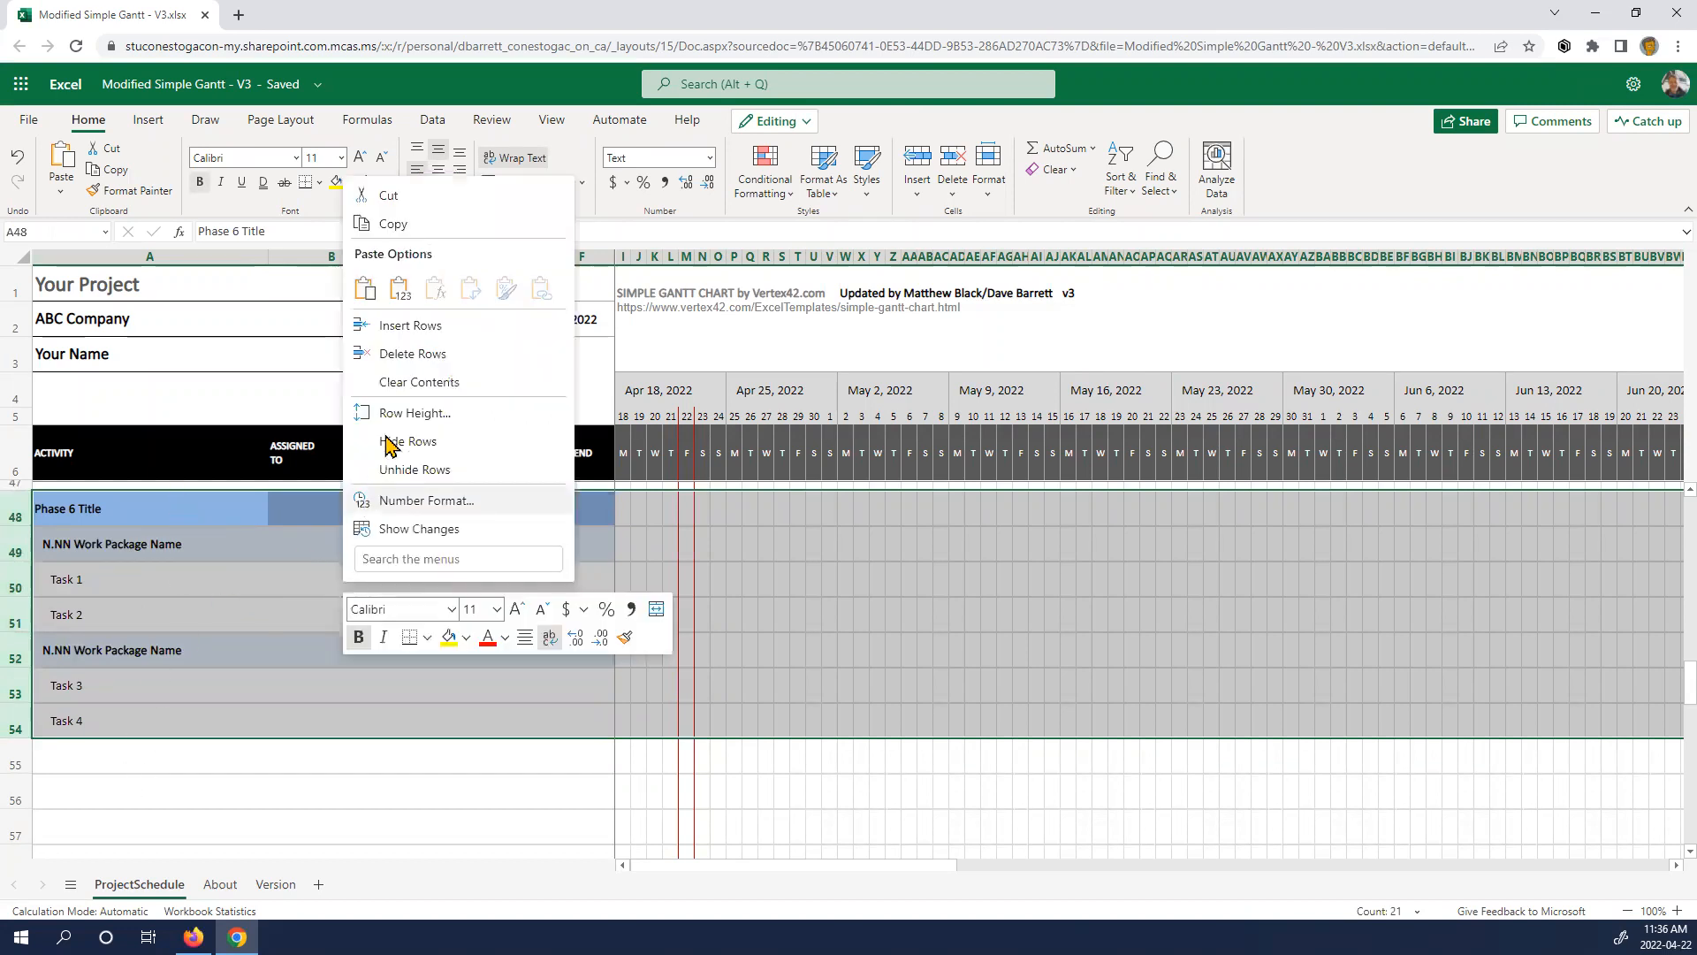
click(392, 224)
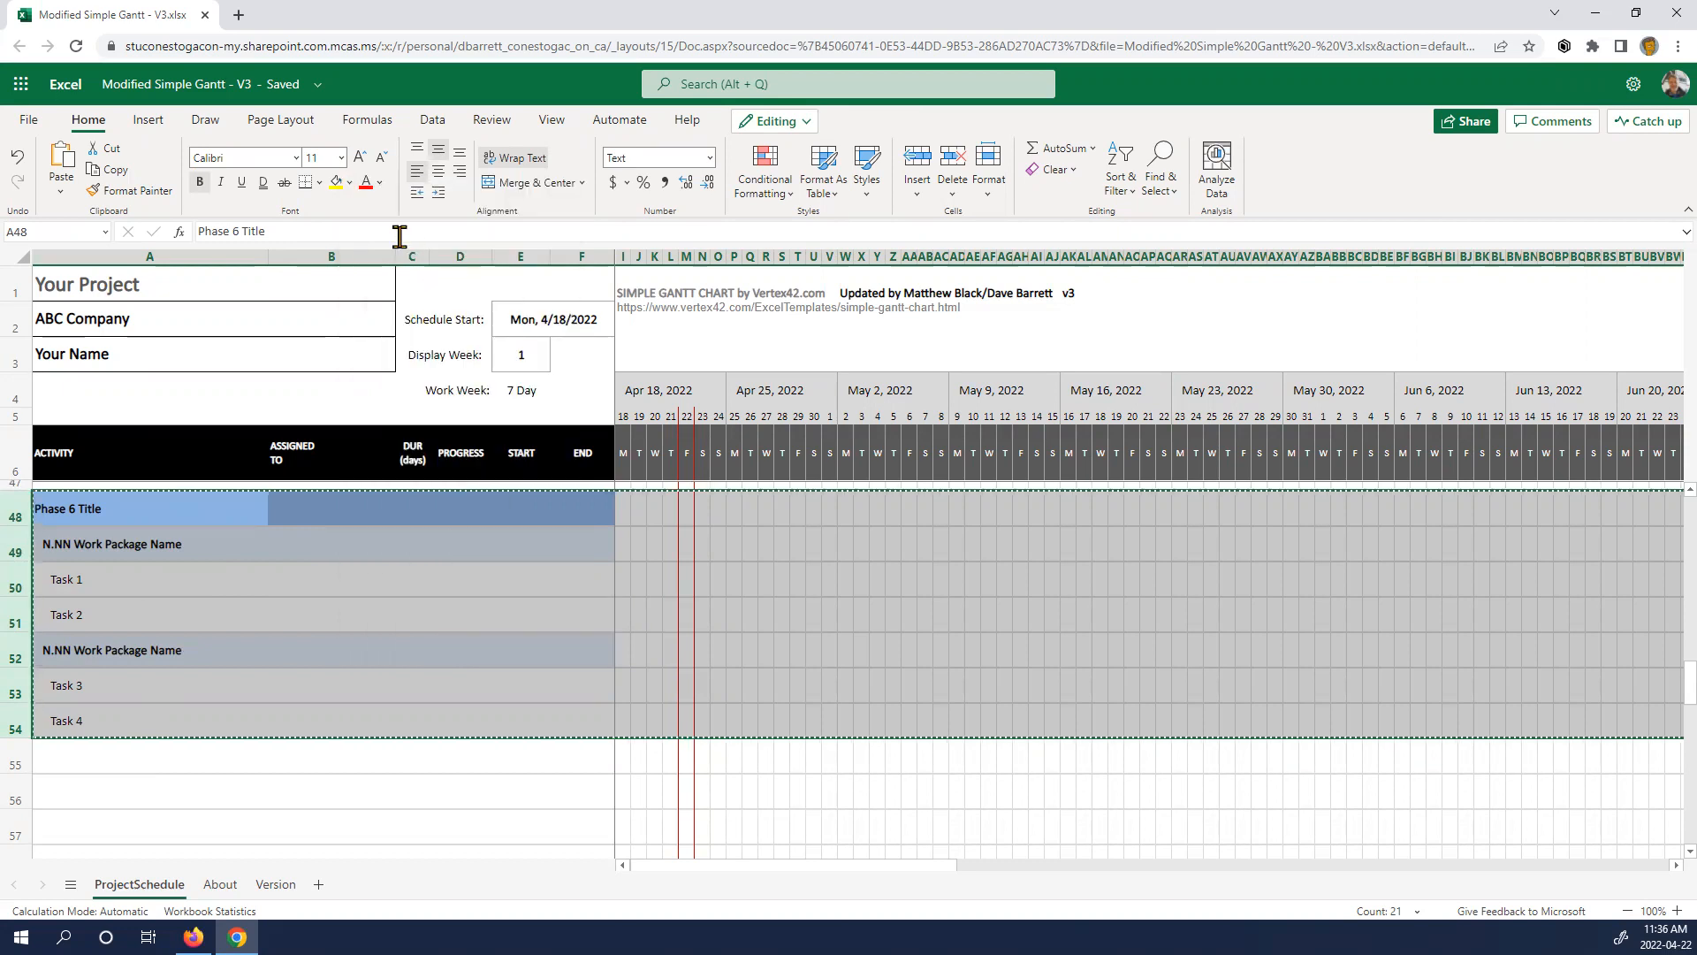
scroll(409, 566, down, 2)
scroll(410, 574, down, 3)
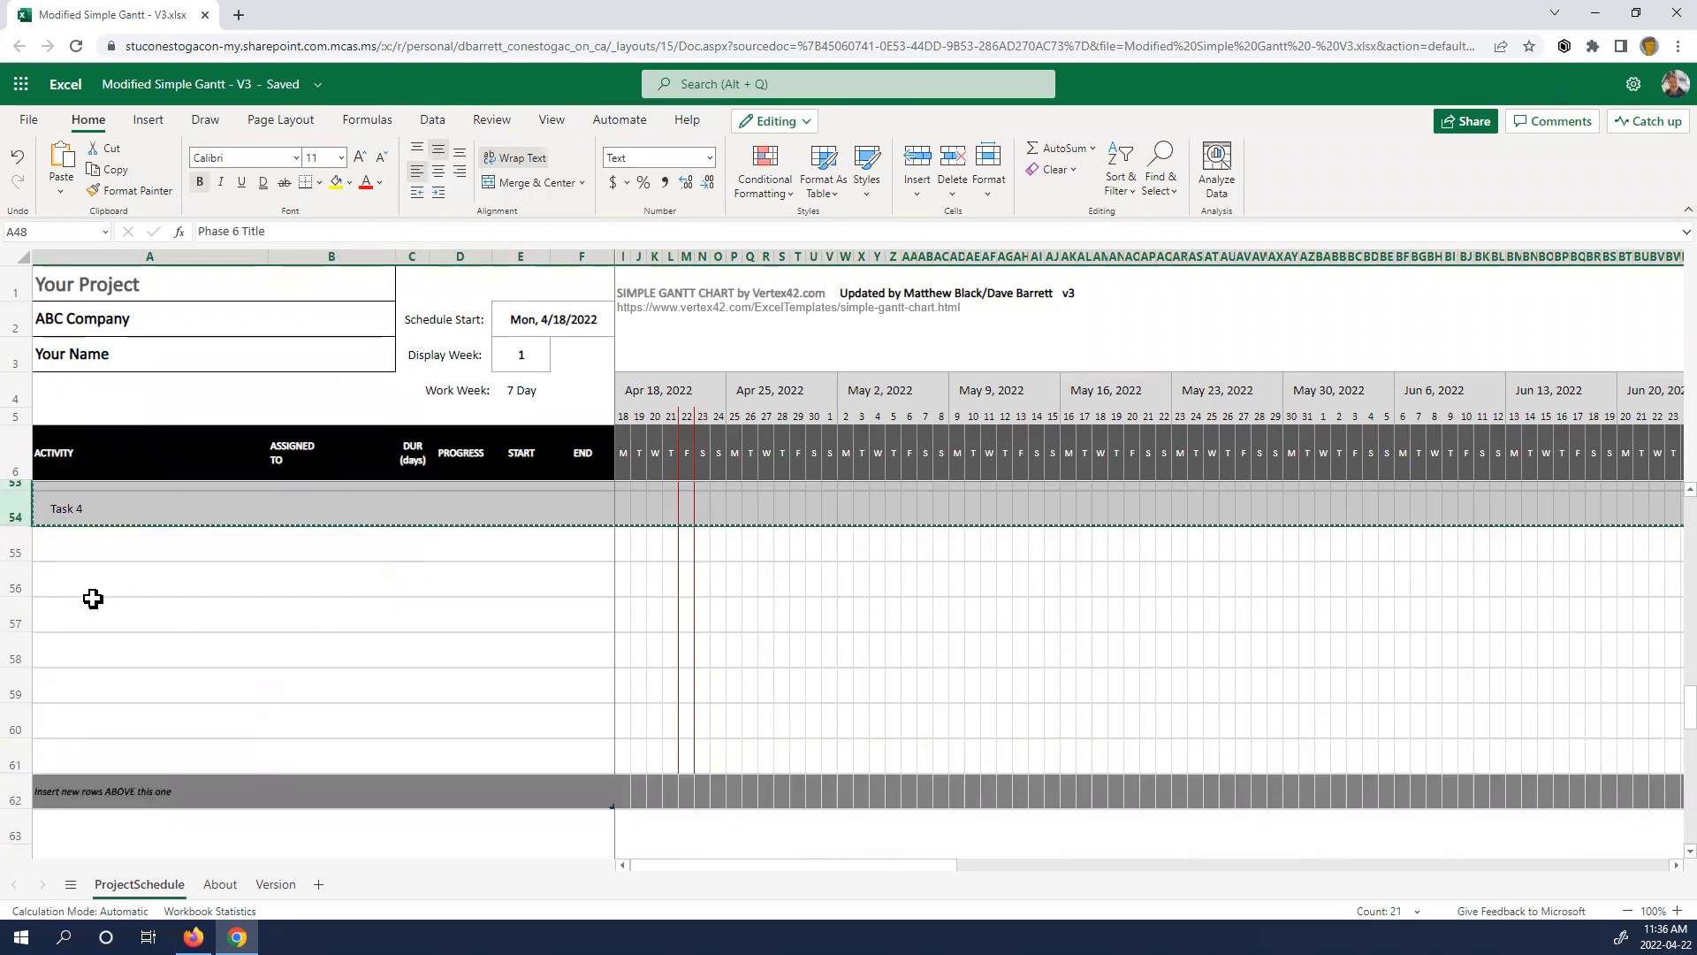
drag(26, 553, 12, 653)
drag(12, 689, 11, 751)
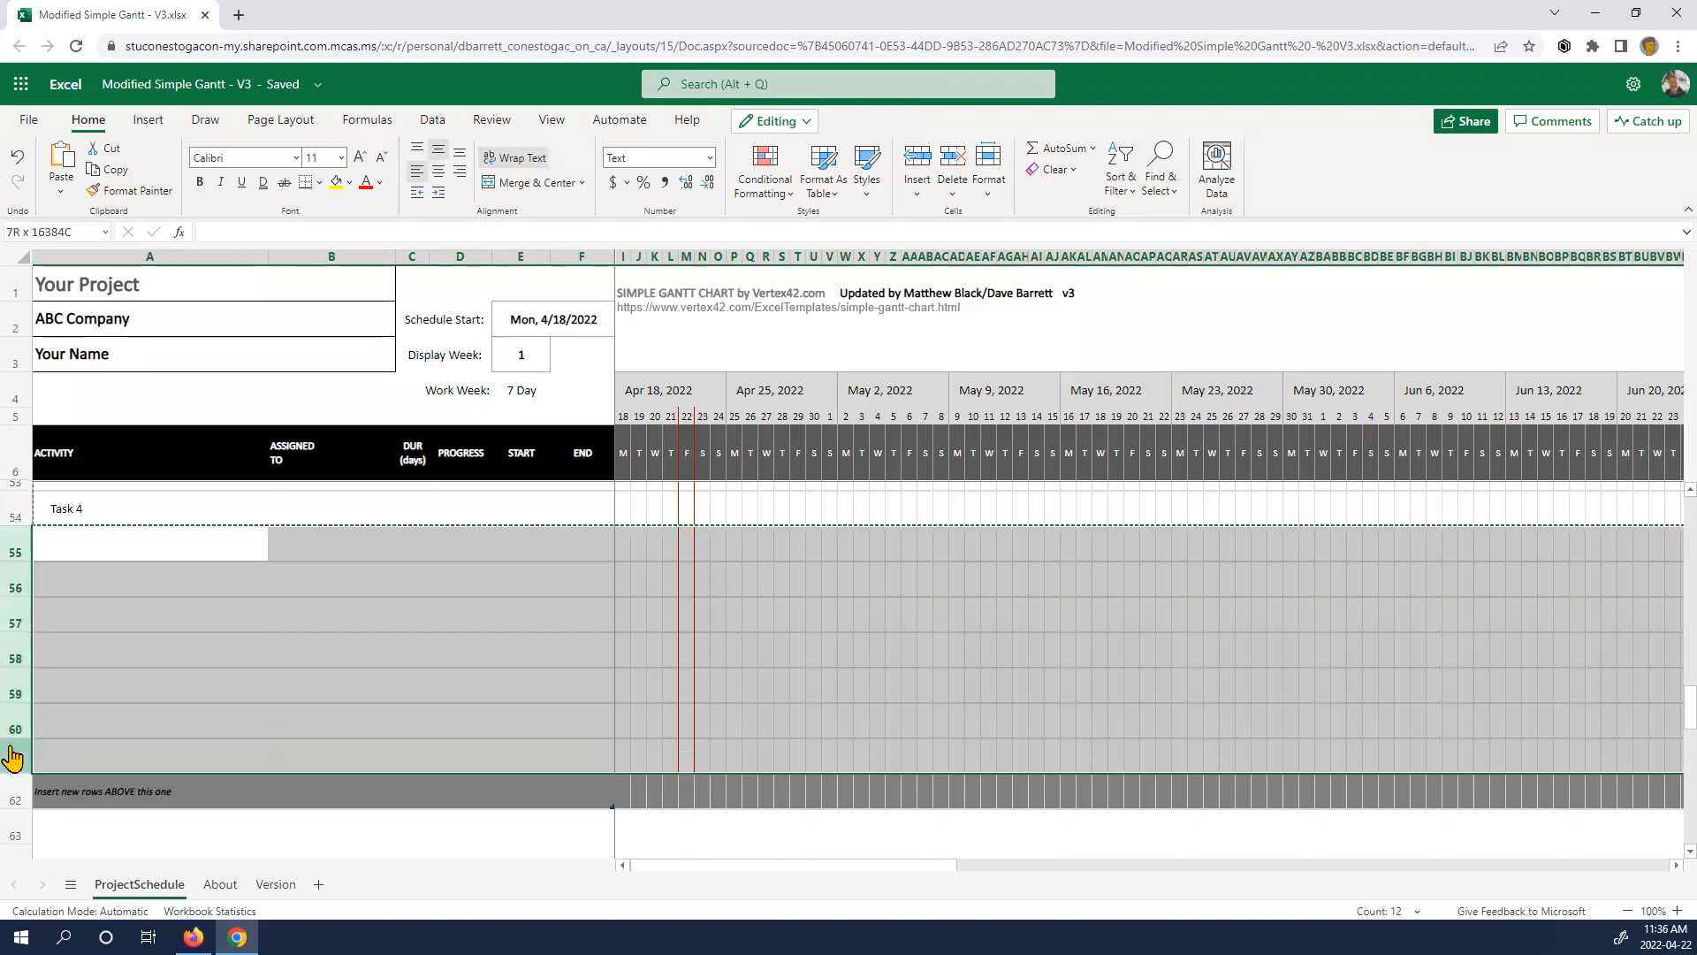
right_click(270, 621)
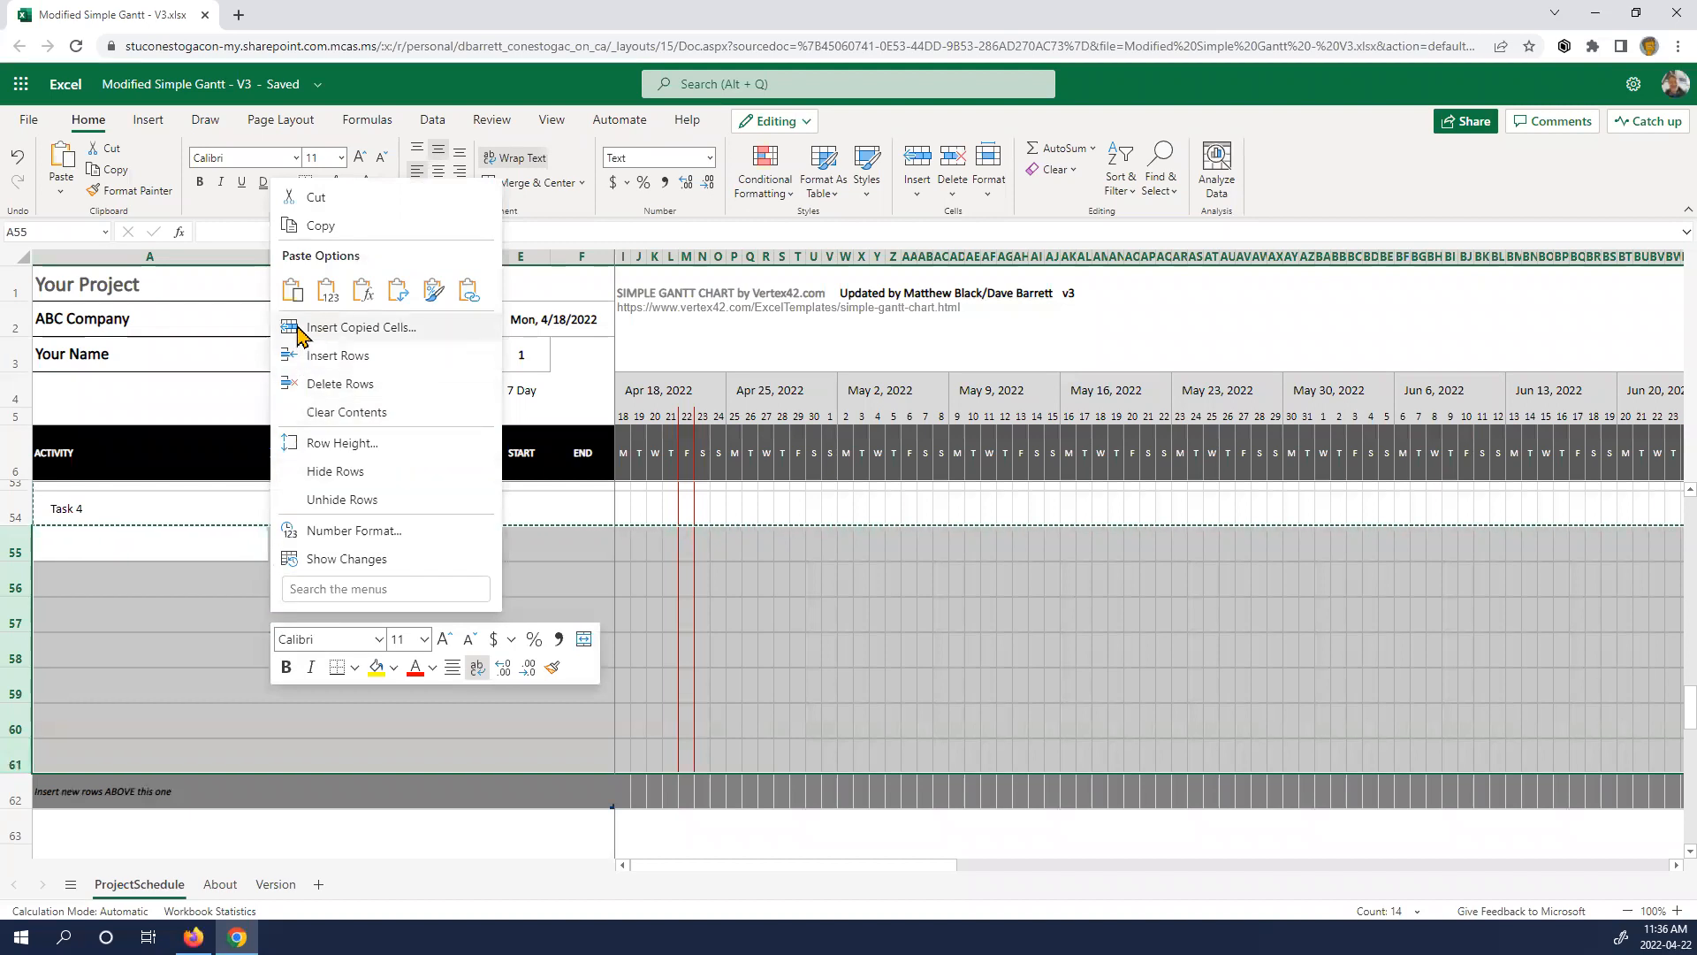
click(292, 289)
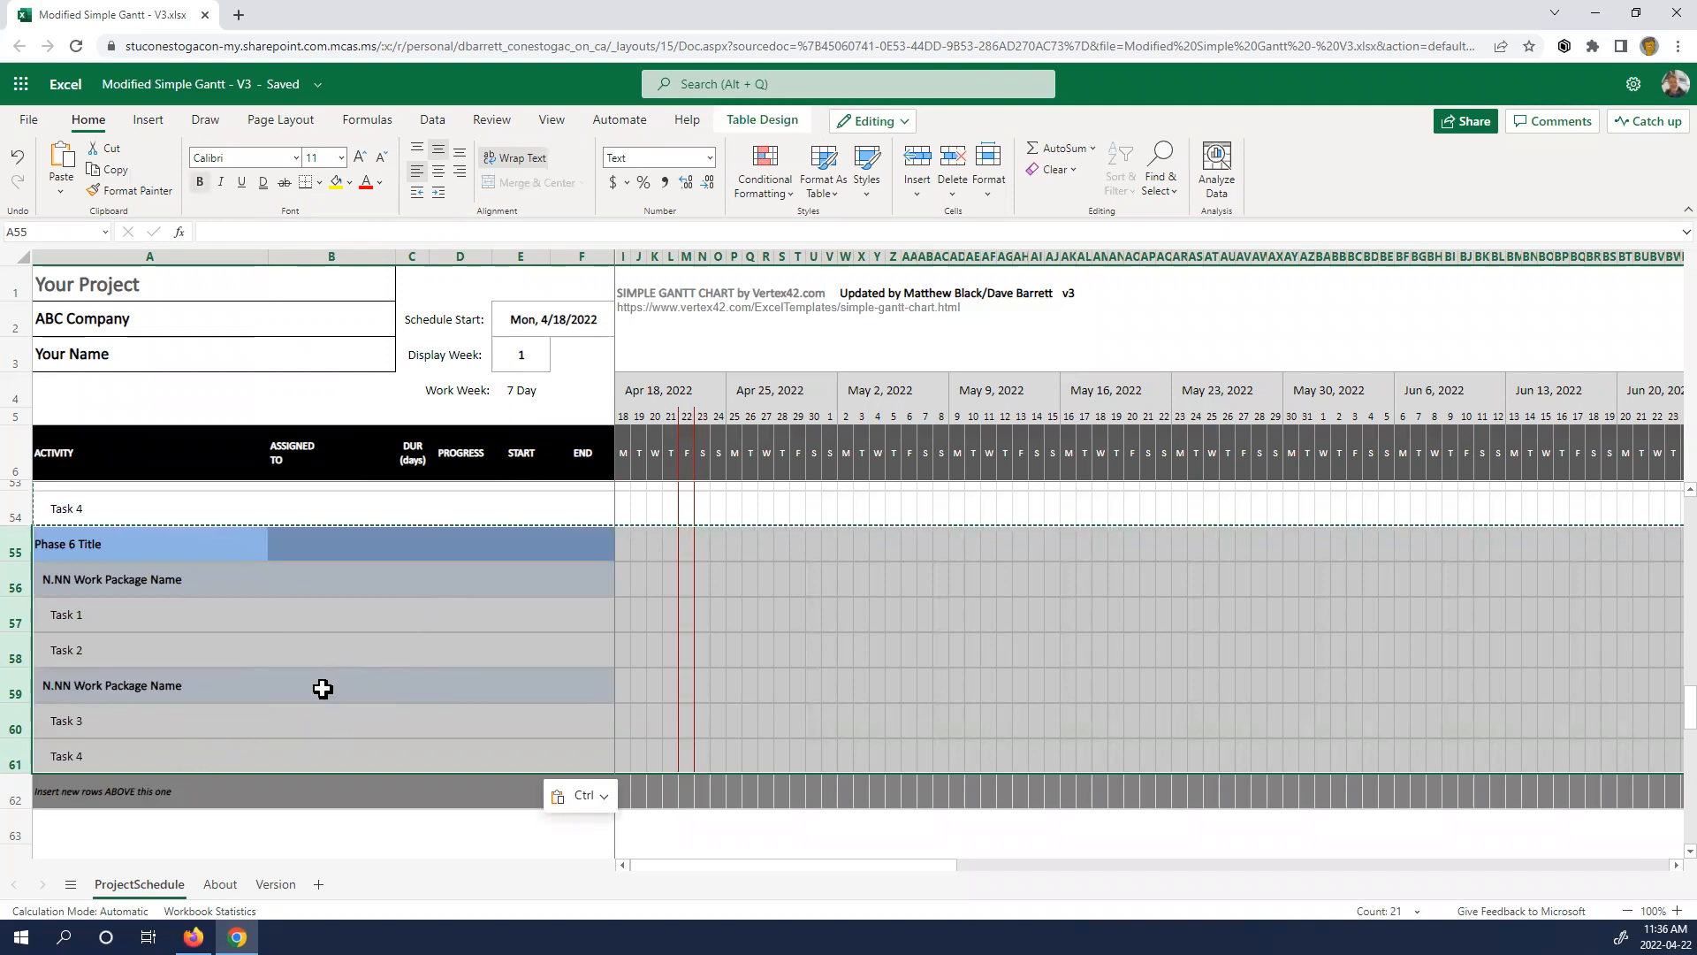
scroll(235, 682, up, 2)
scroll(236, 687, up, 1)
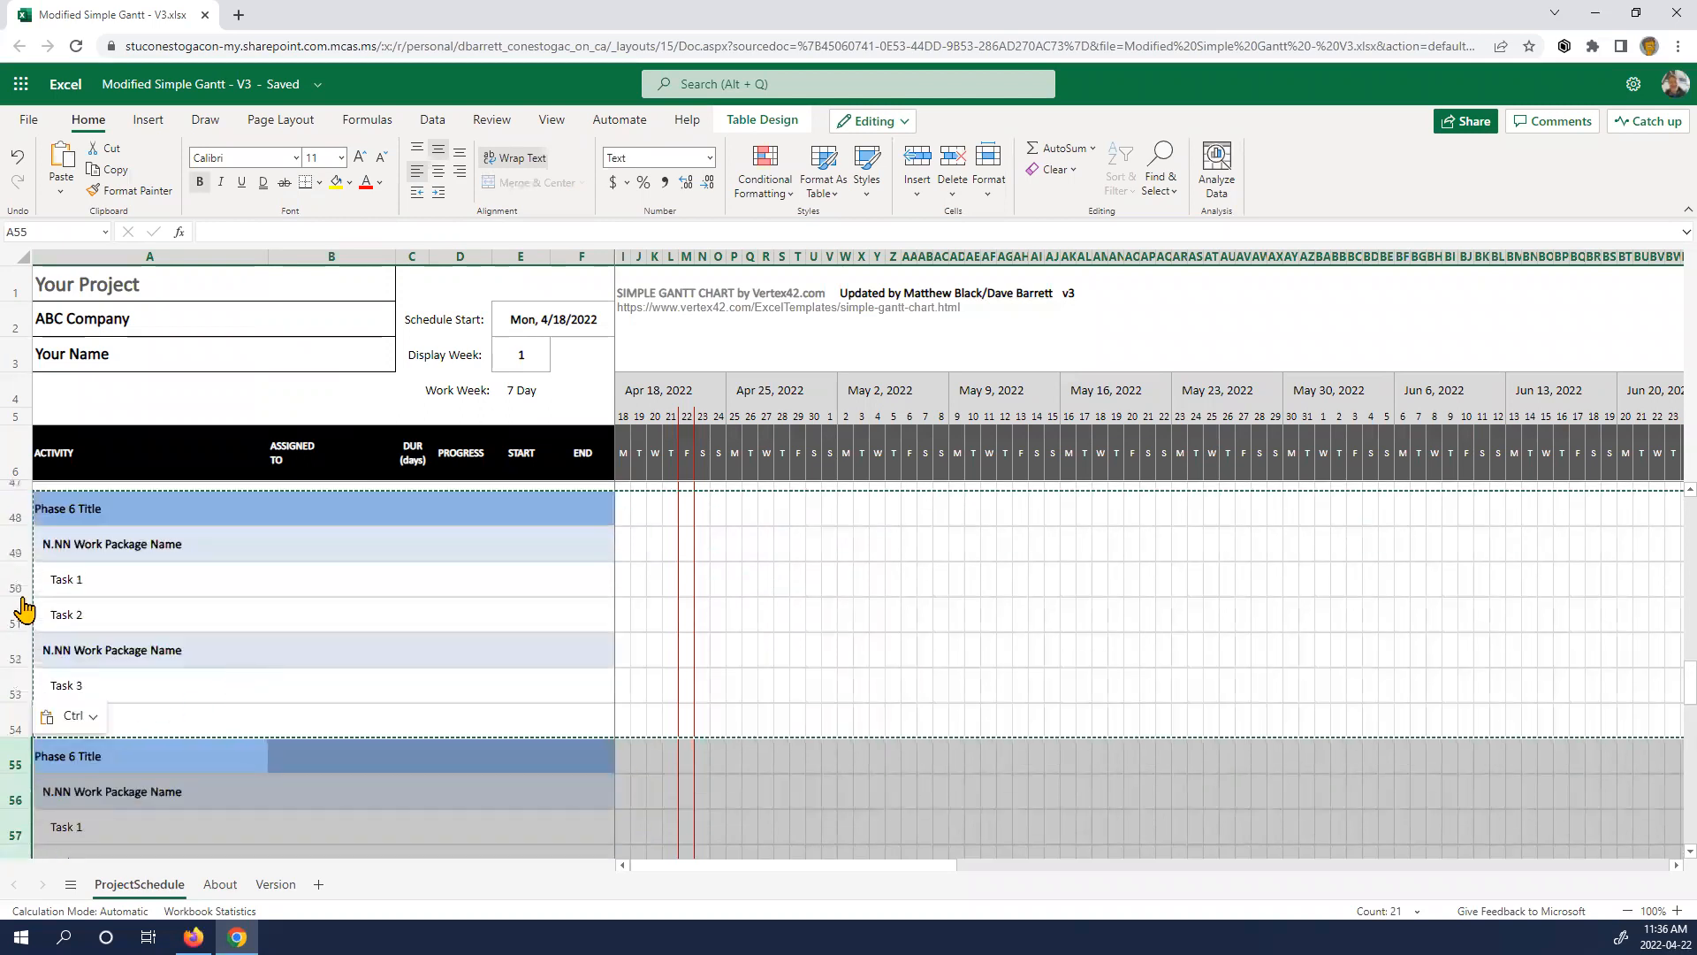
- Insert a blank row at row 15, between Create Project Charter and the Initiating Phase complete milestone
click(364, 727)
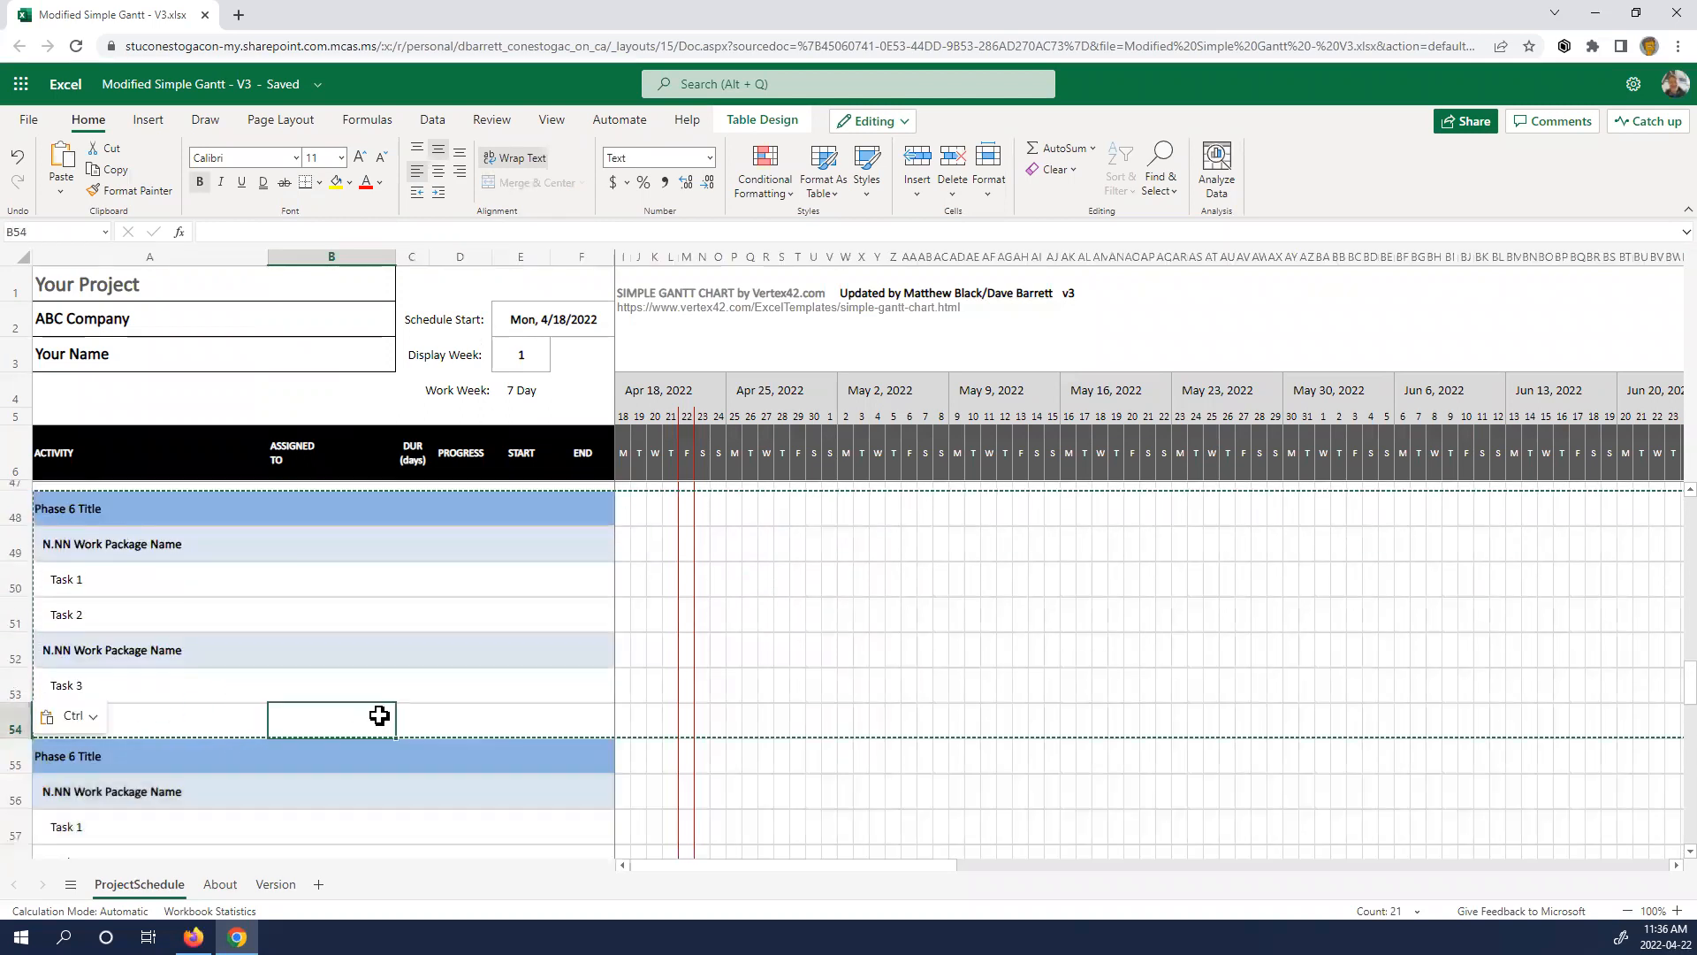
scroll(541, 743, up, 5)
scroll(539, 747, up, 7)
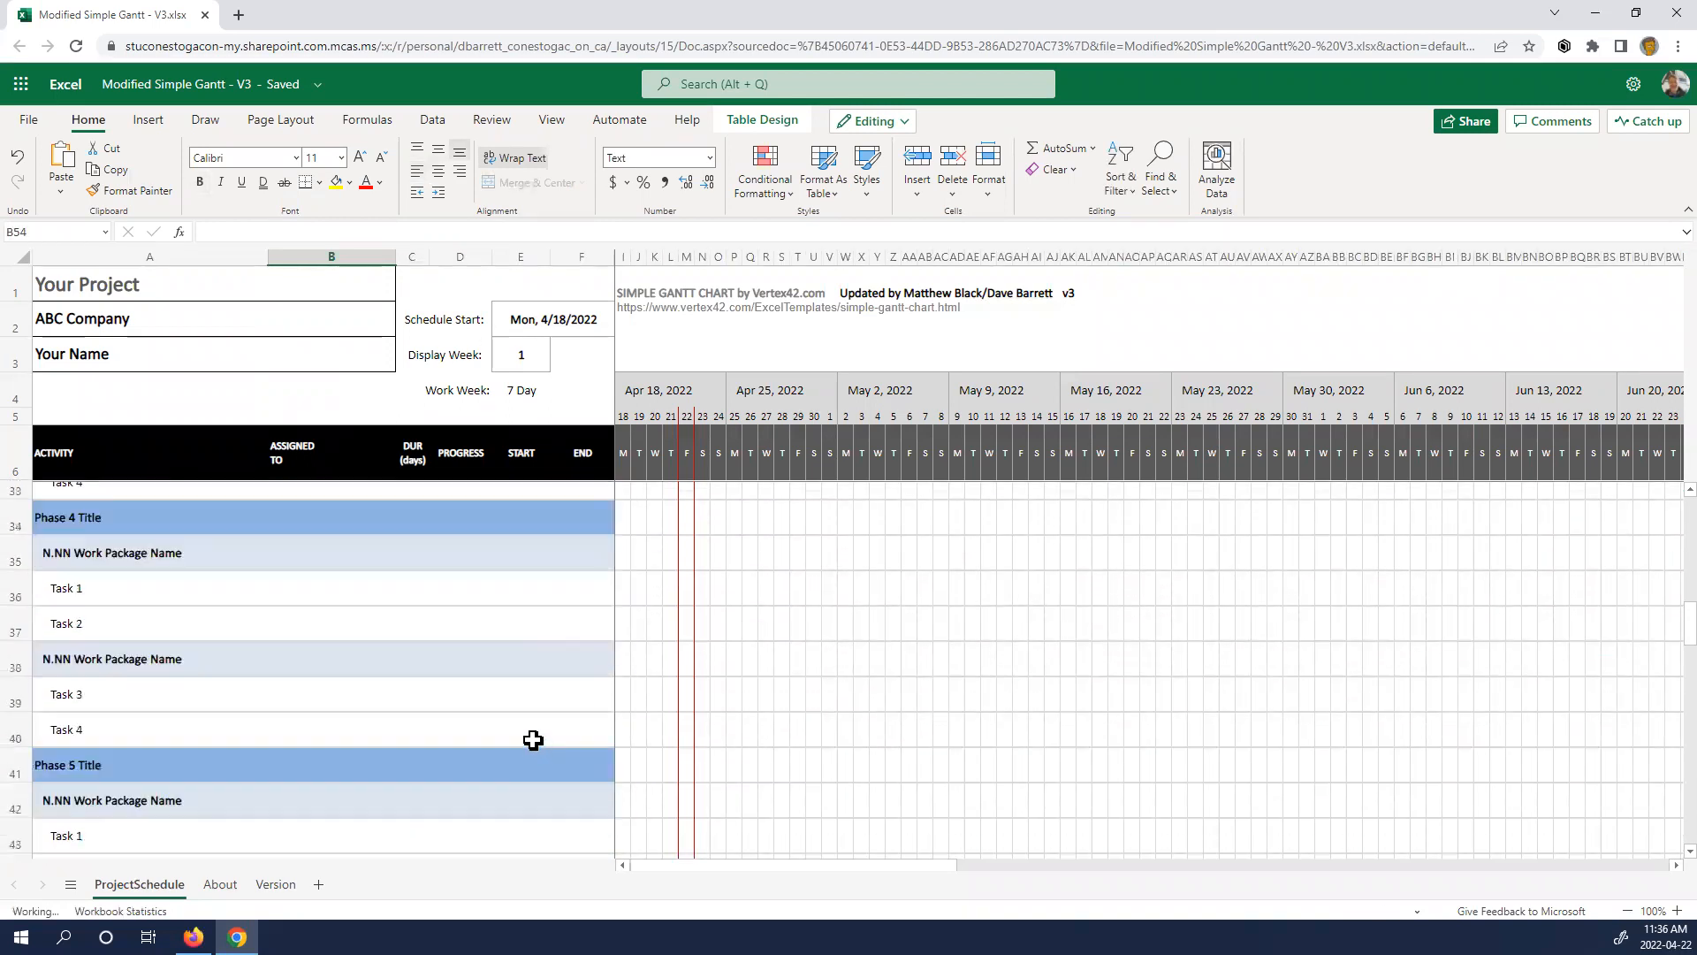
scroll(346, 824, up, 8)
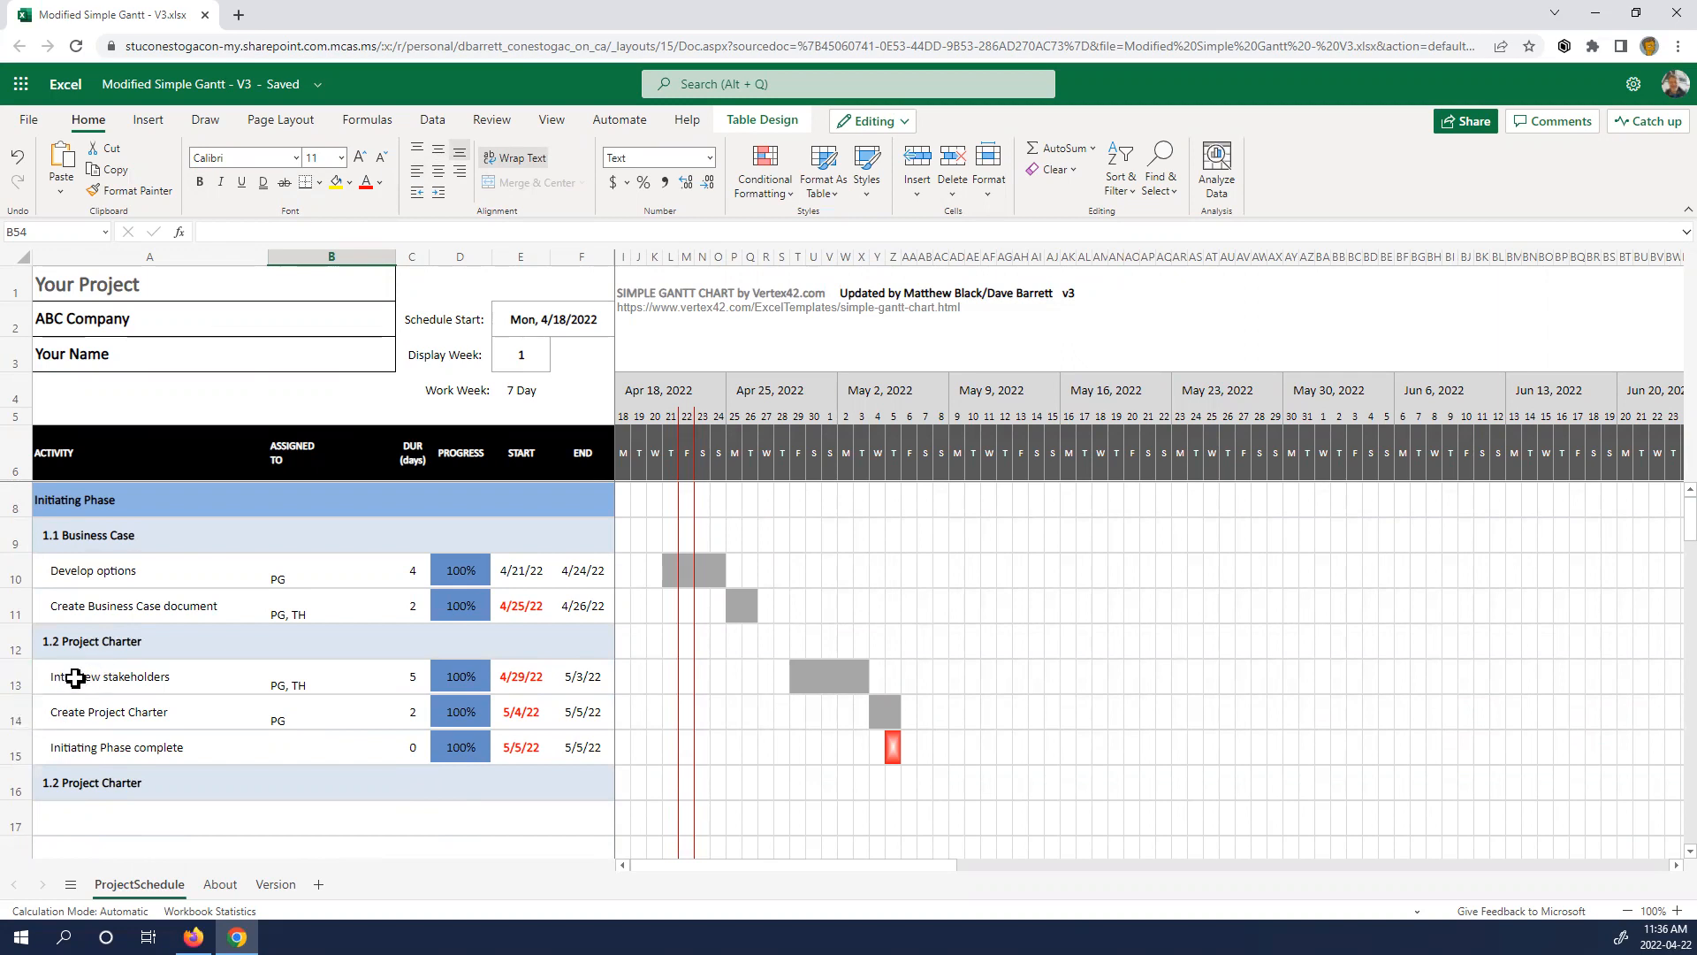
click(17, 747)
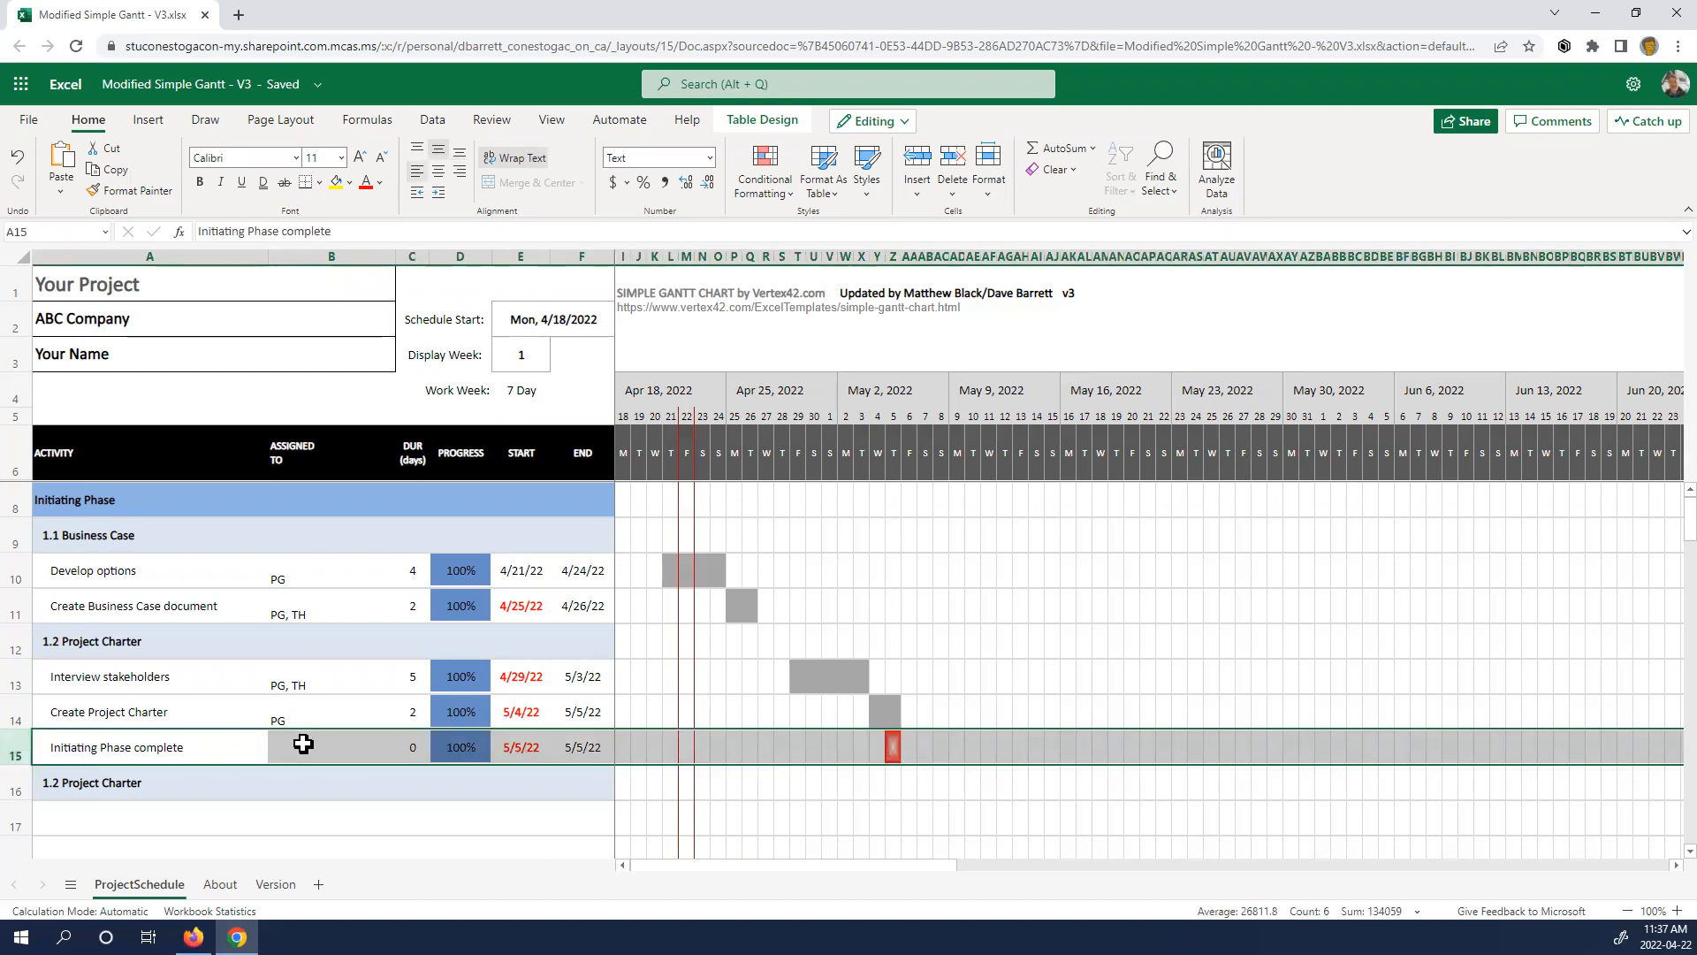
right_click(303, 751)
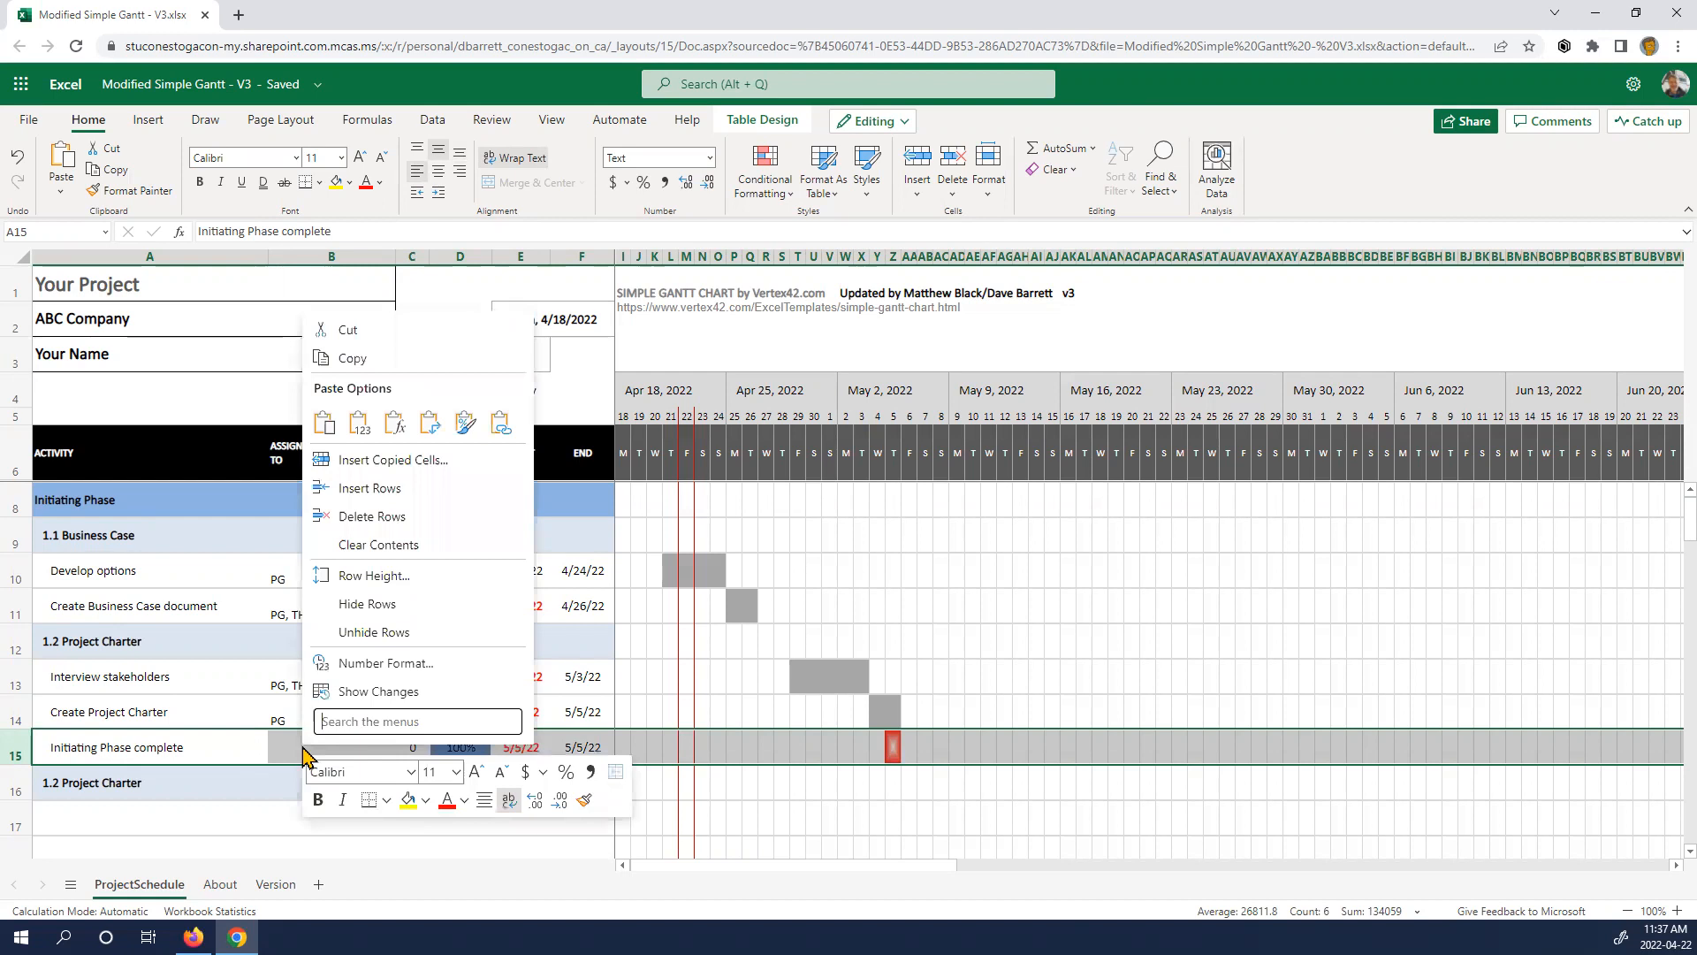
click(377, 489)
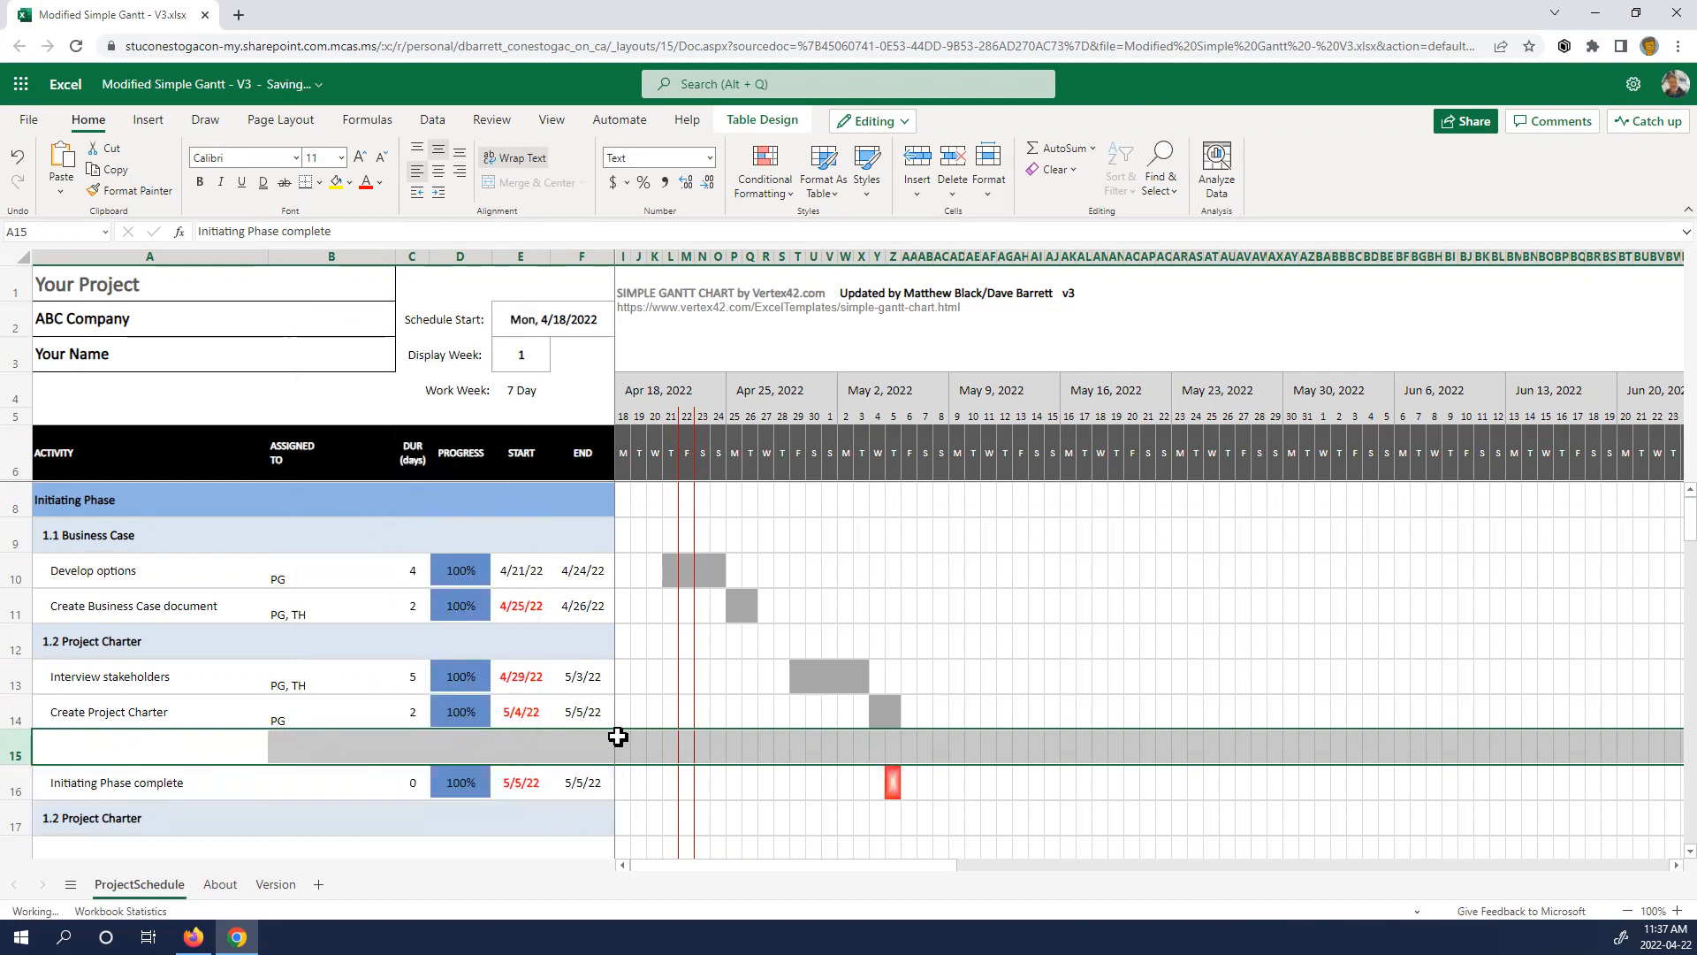
- Move the entire Interview stakeholders row from row 13 into blank row 15 by cutting and pasting it
click(20, 686)
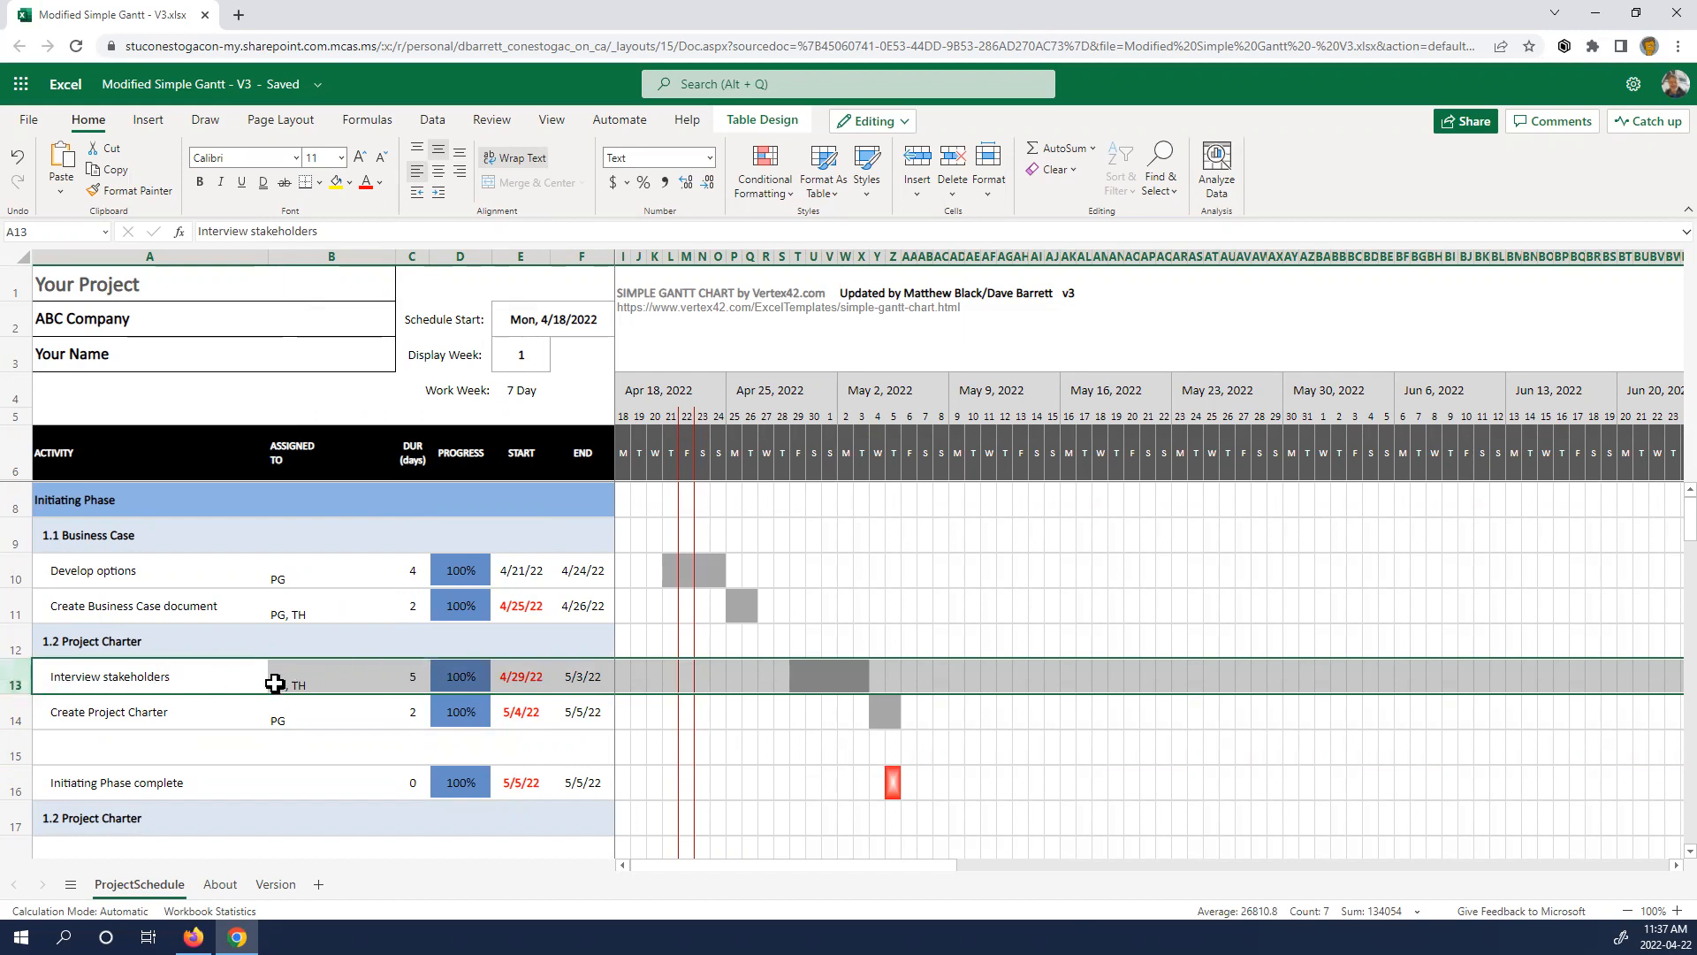
click(171, 734)
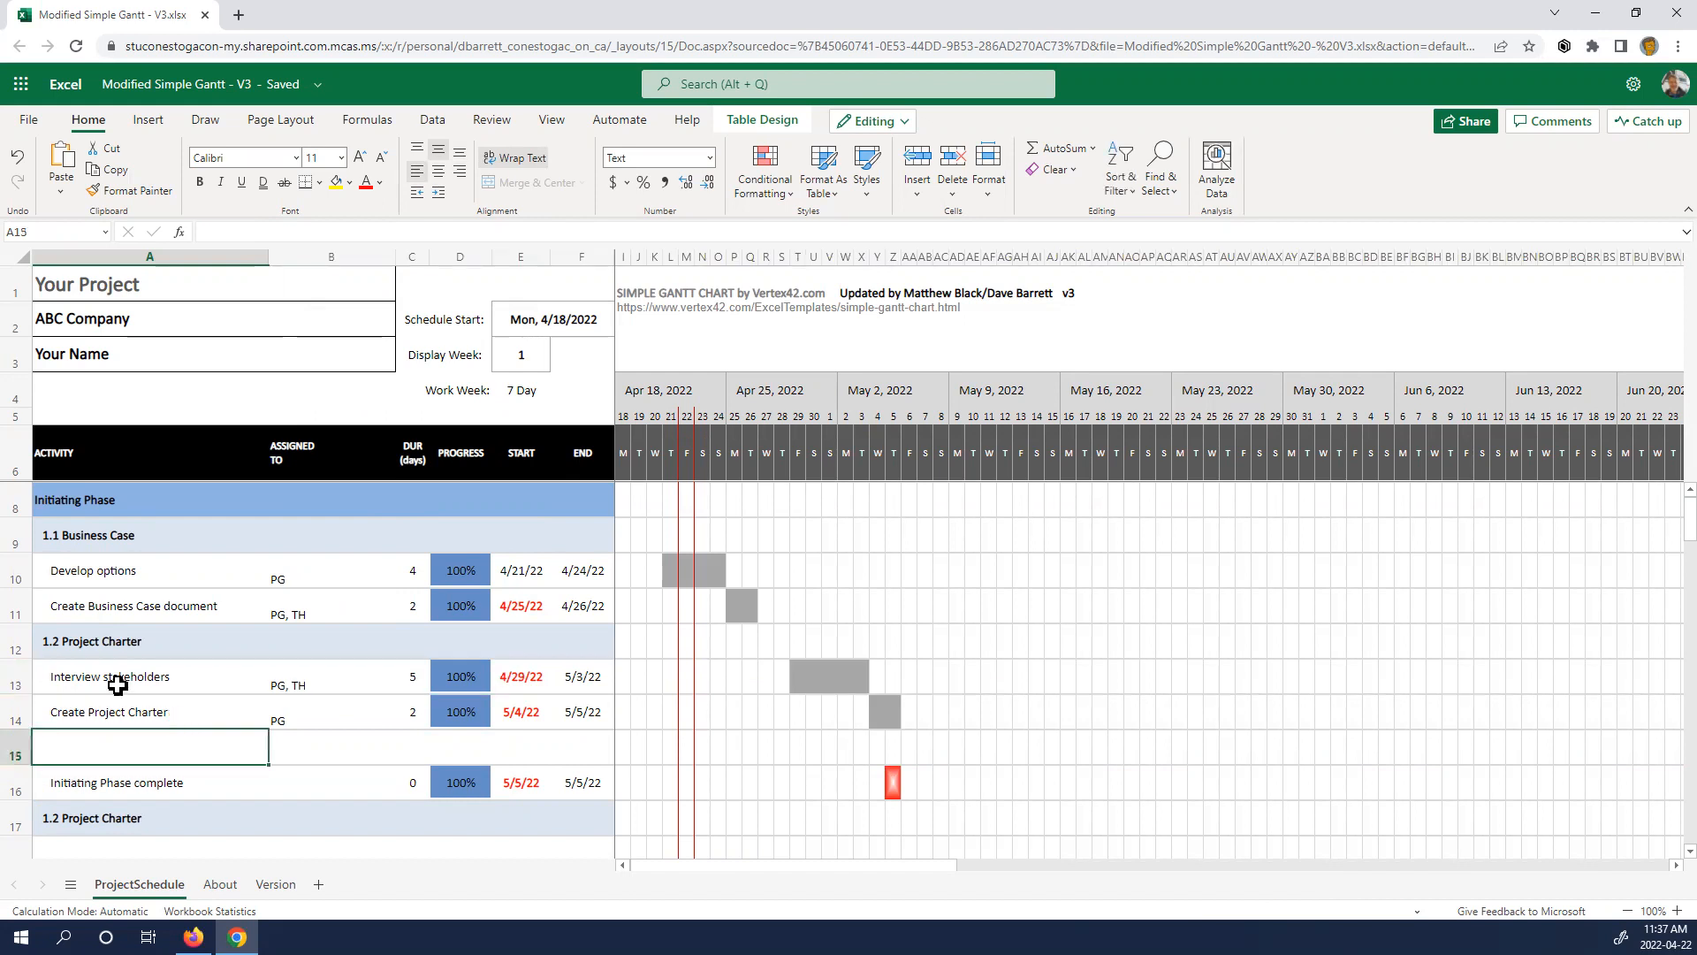
click(51, 677)
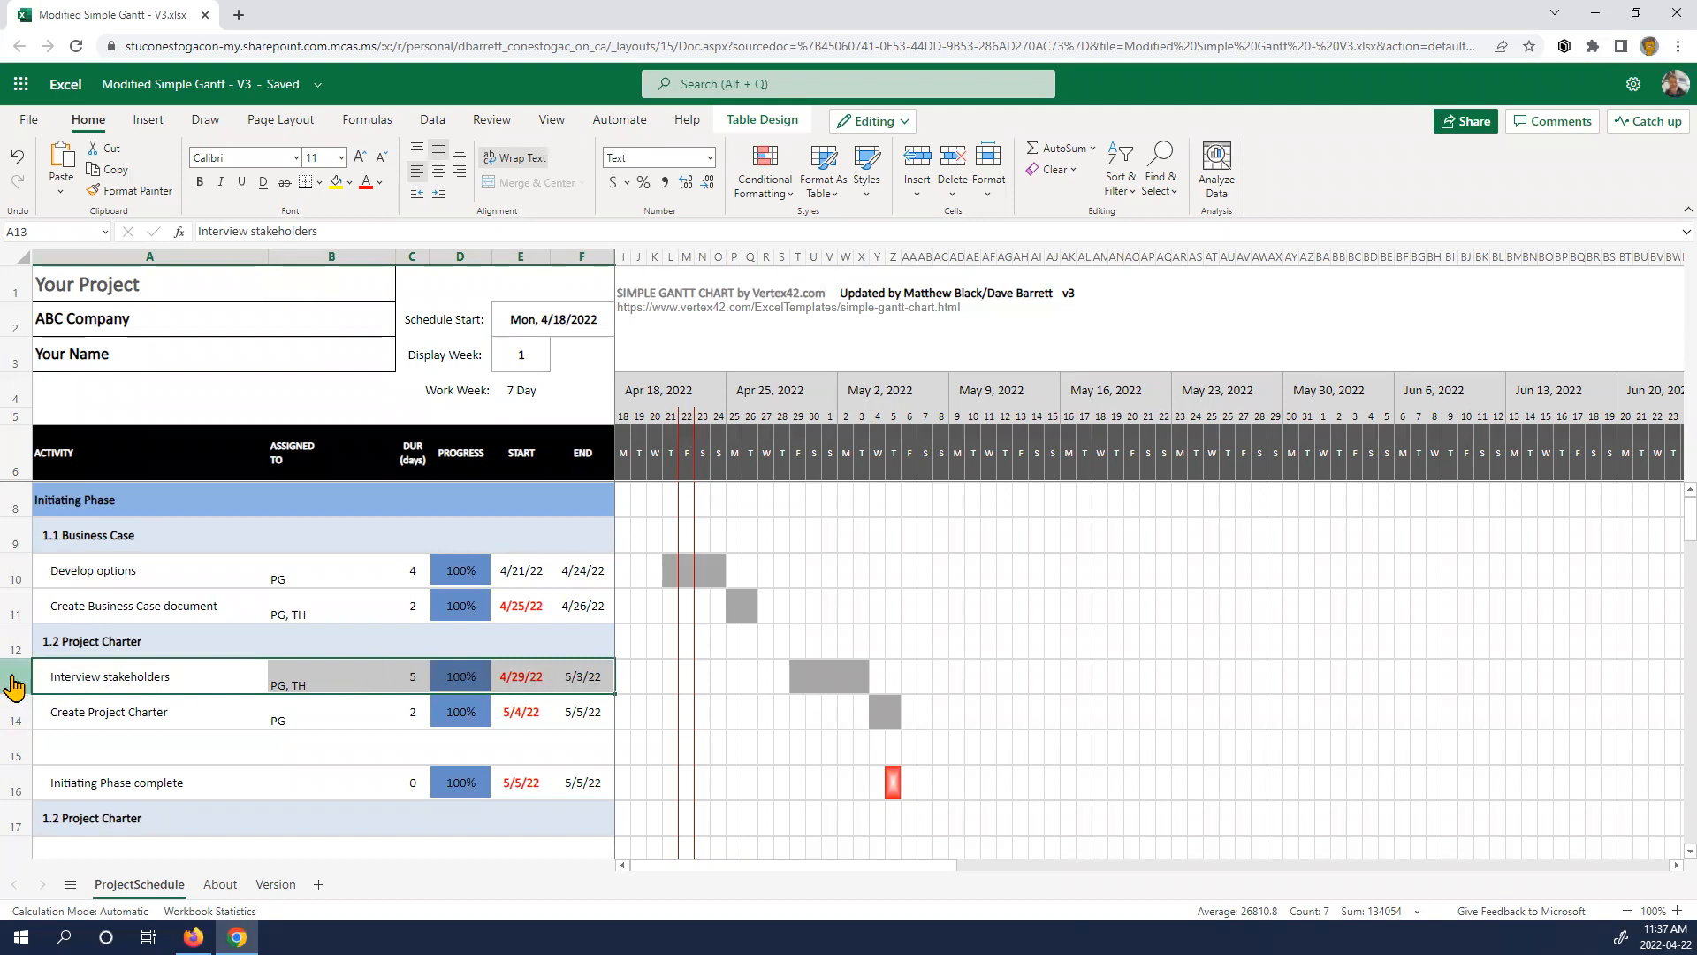
click(14, 686)
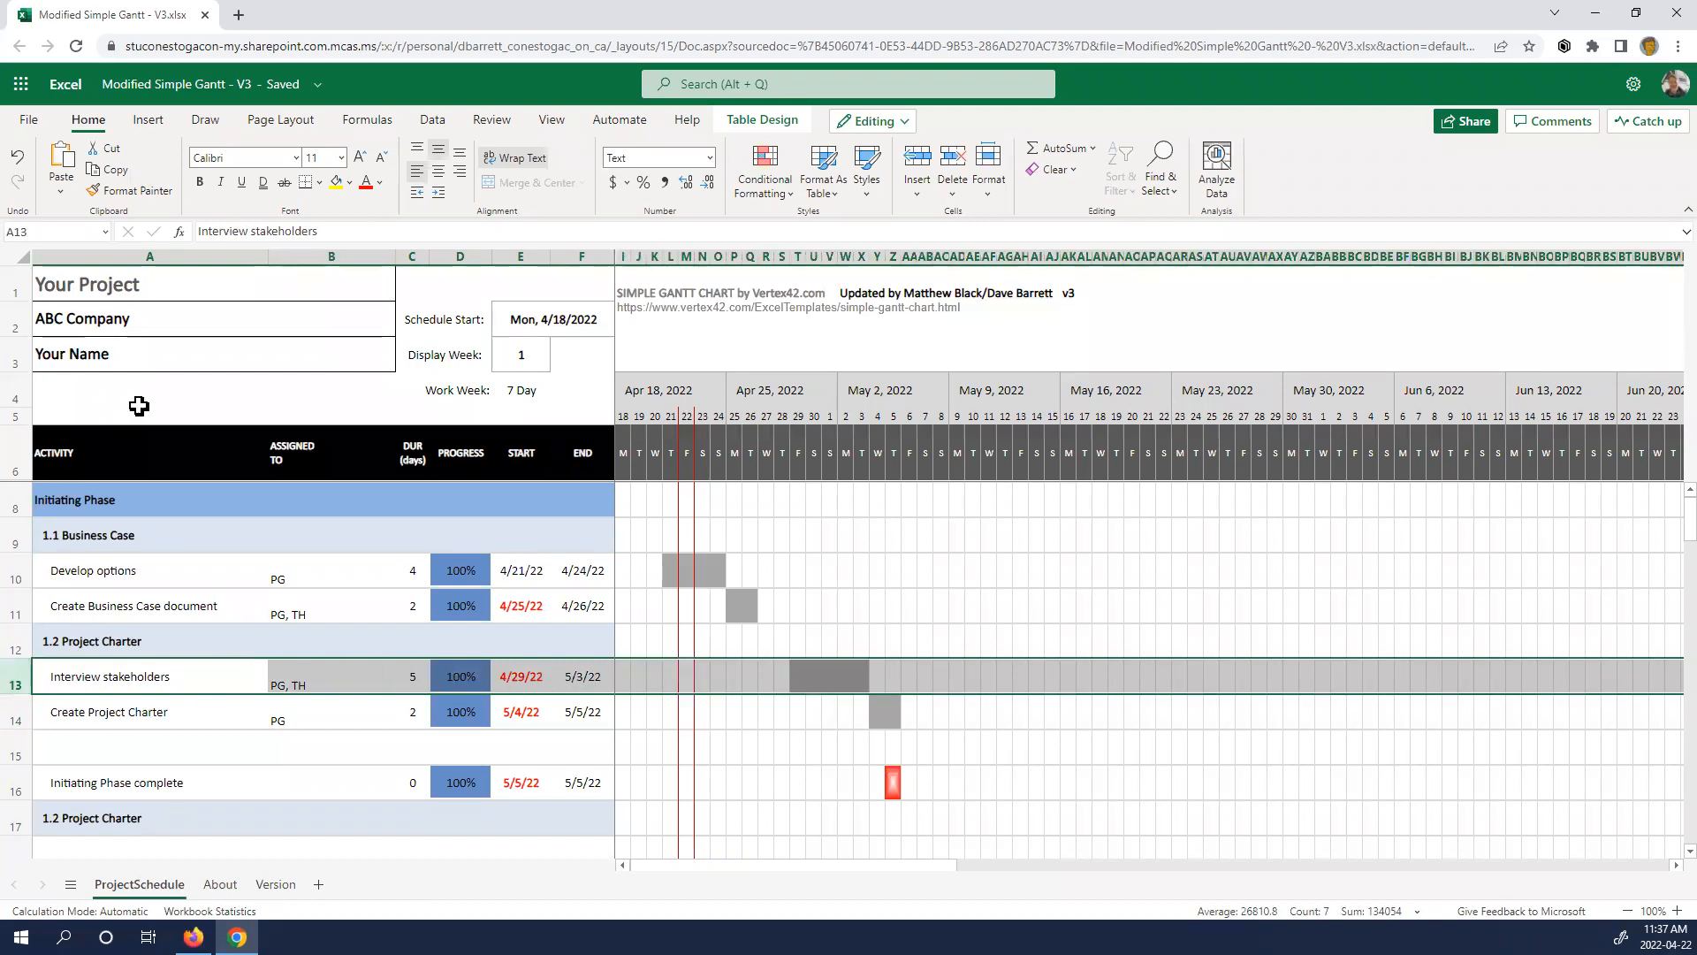
click(109, 149)
click(12, 759)
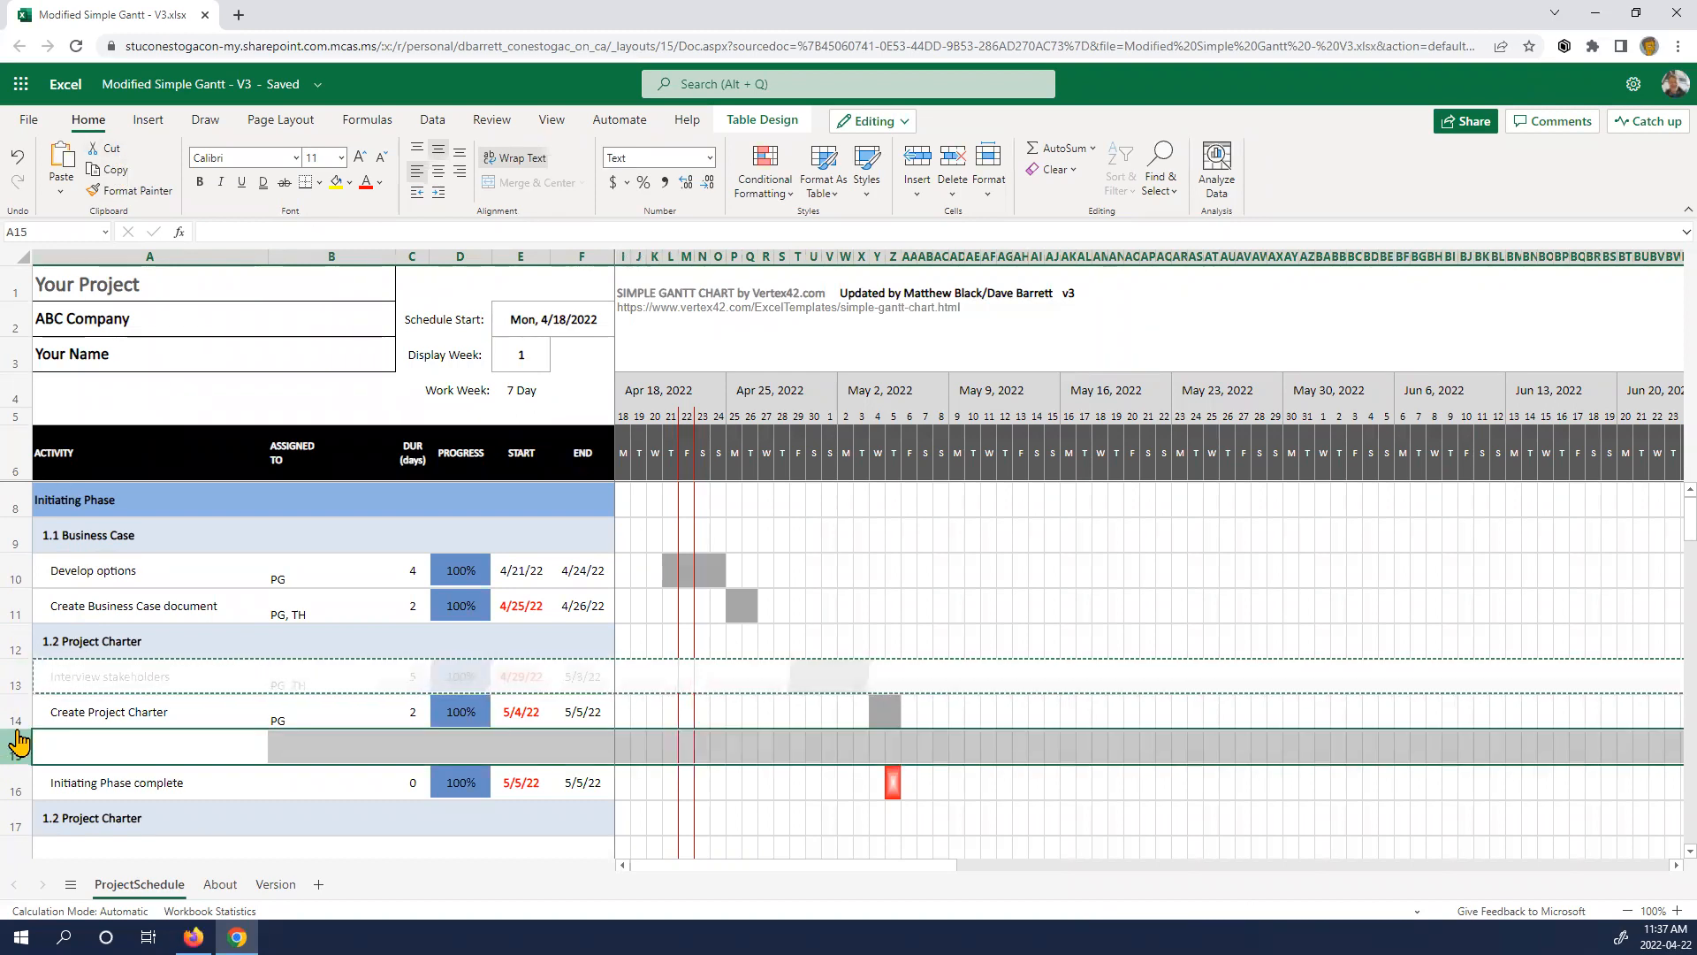
click(70, 171)
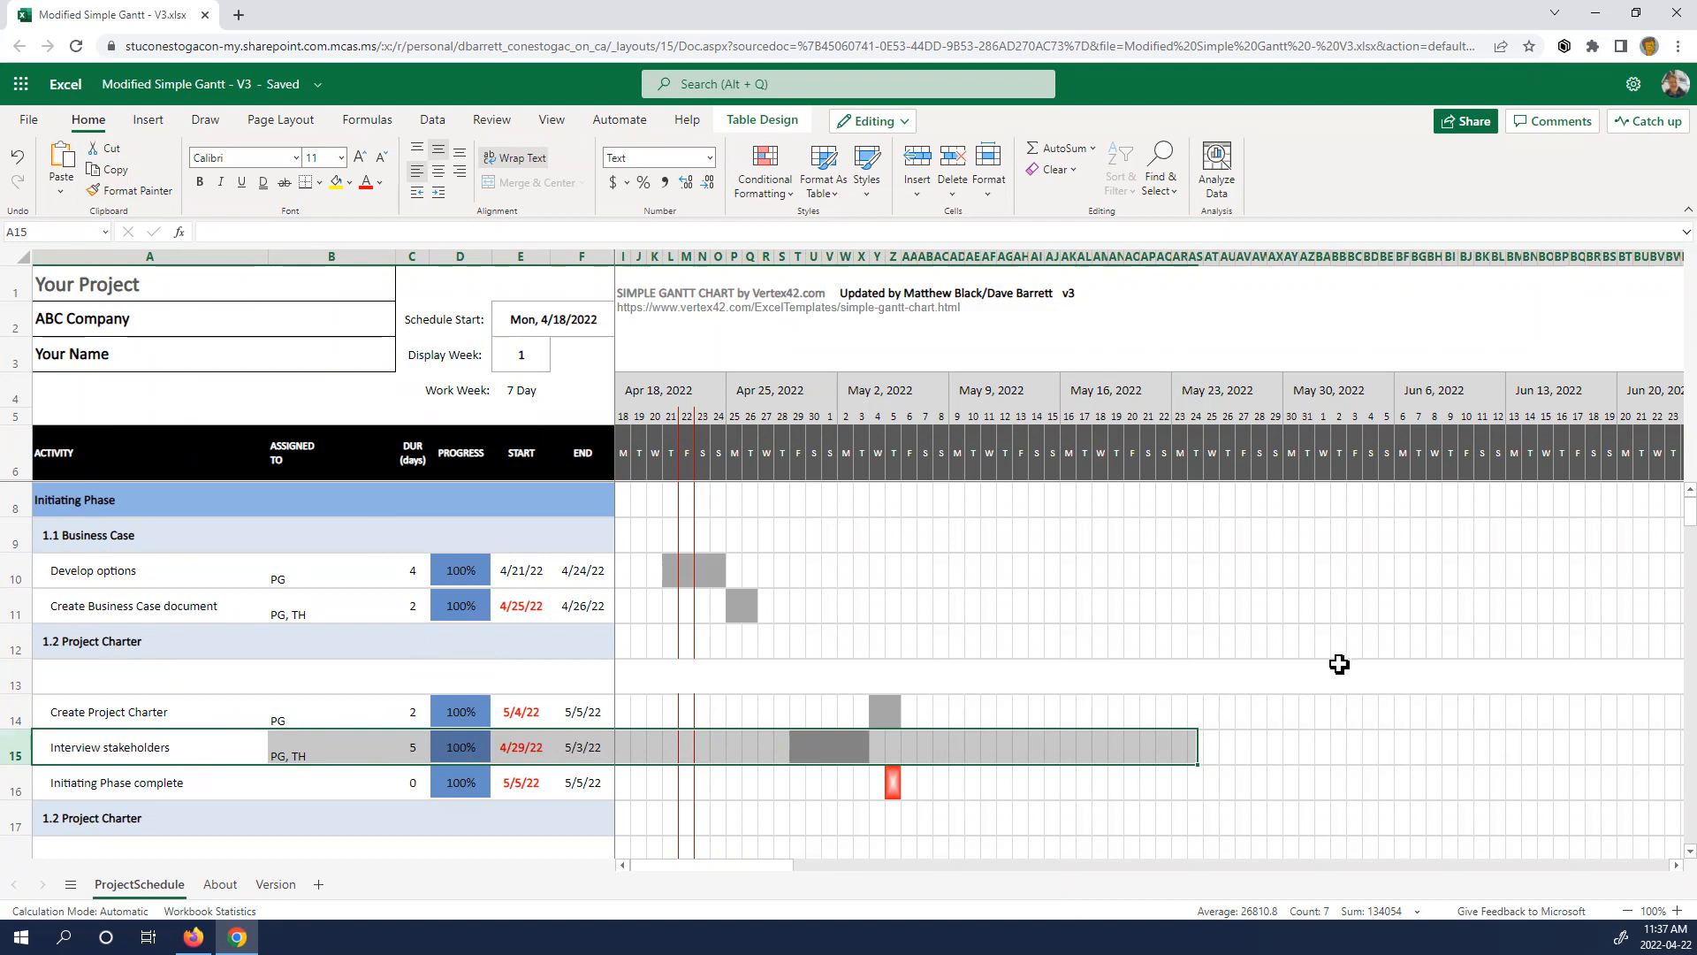
- Delete the empty row 13 beneath the 1.2 Project Charter heading
click(12, 694)
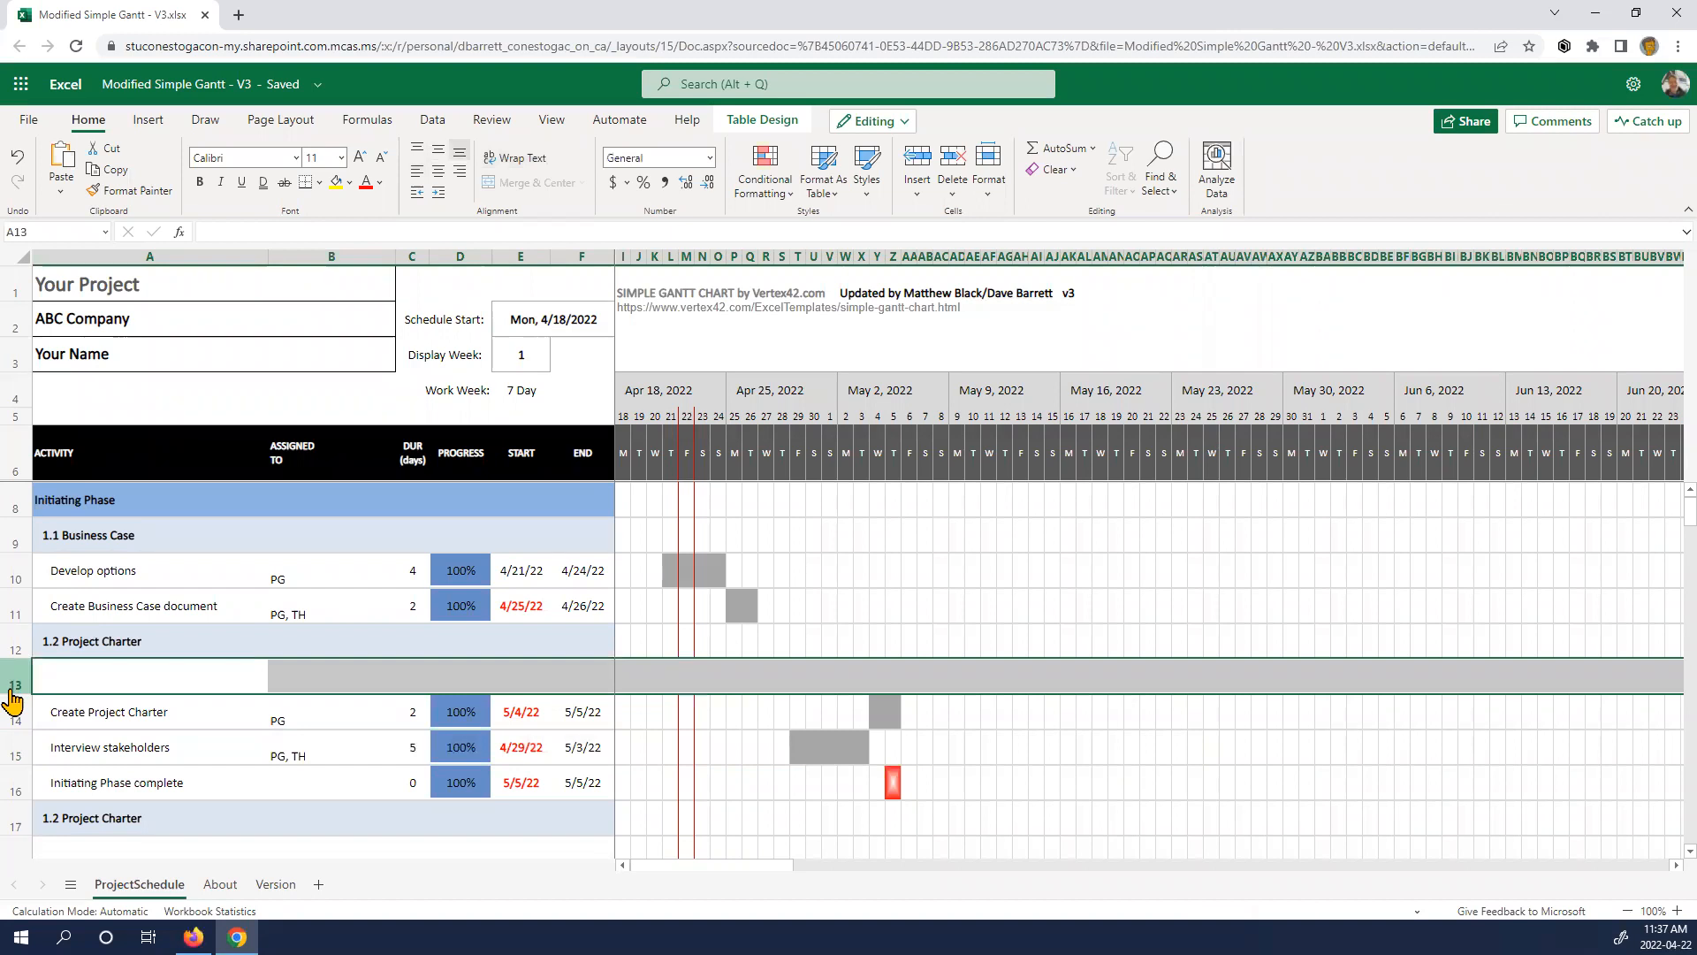
click(53, 691)
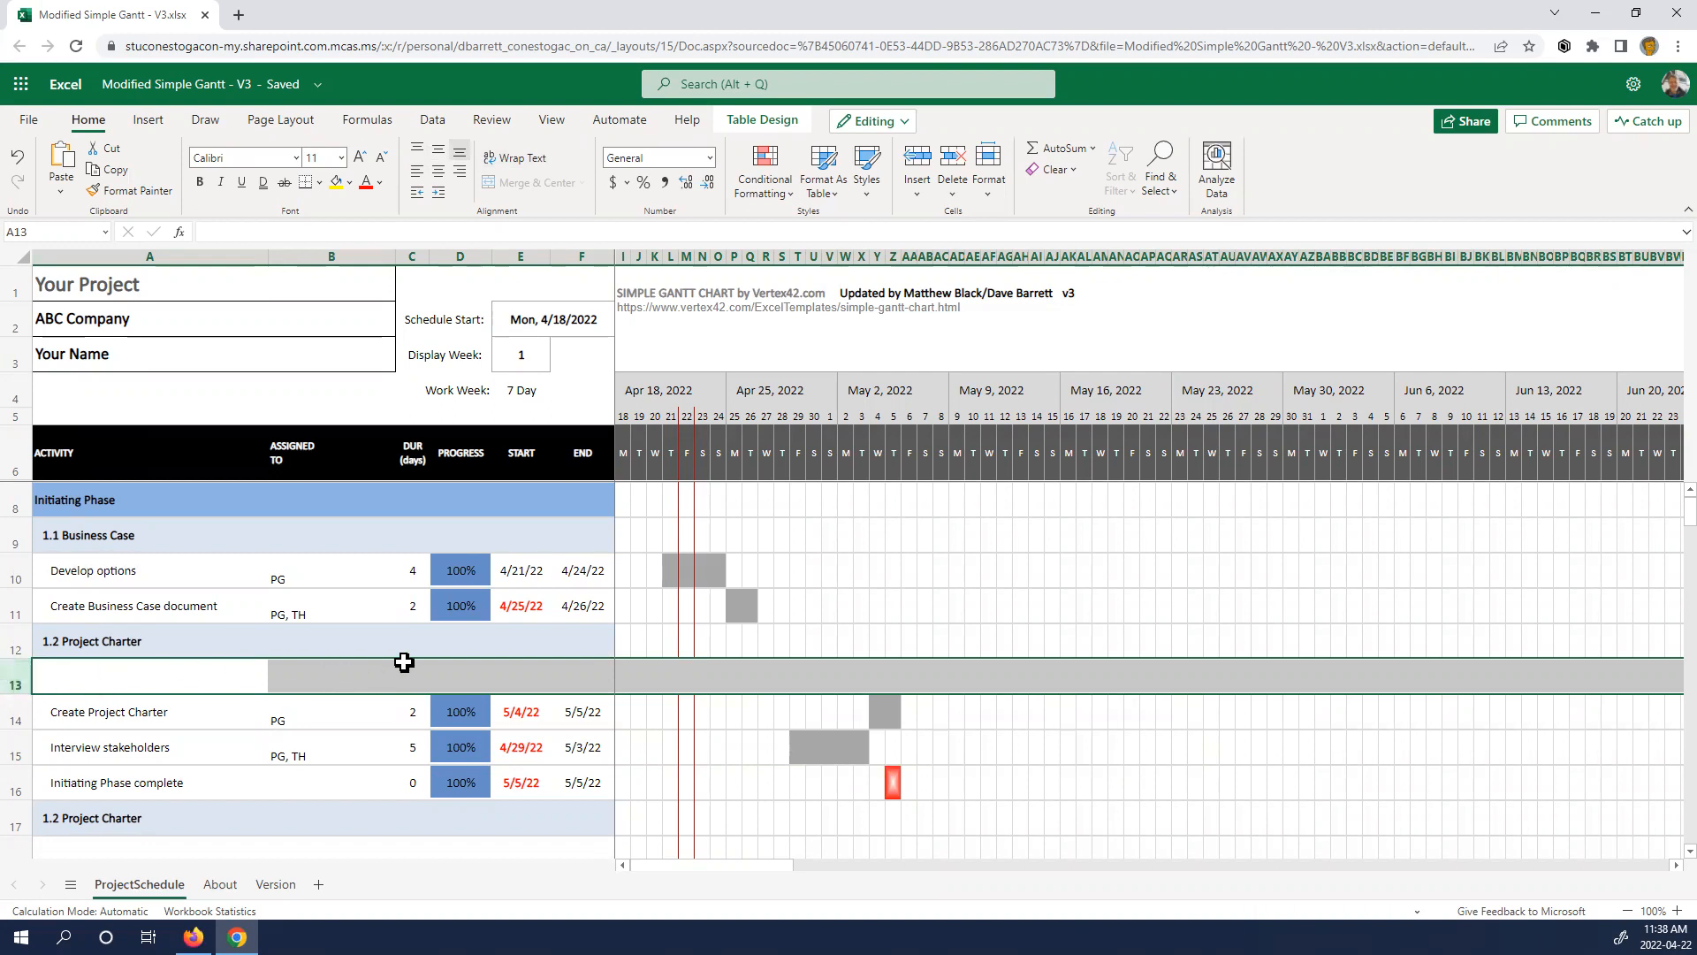
right_click(373, 674)
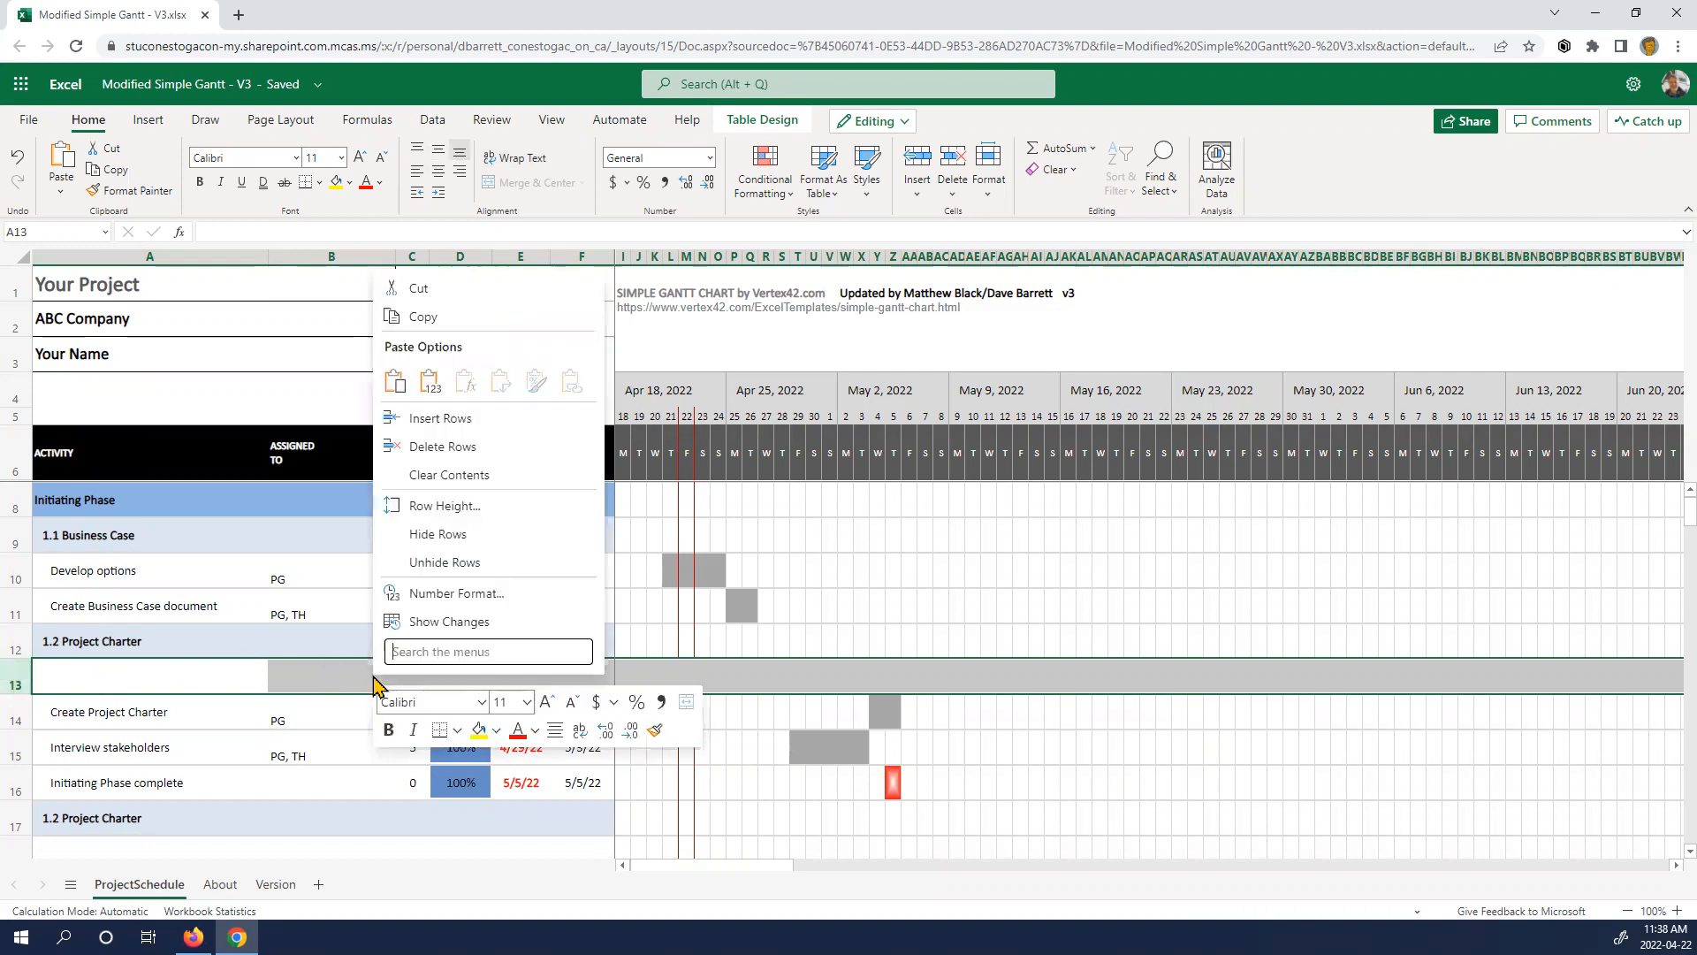
click(435, 452)
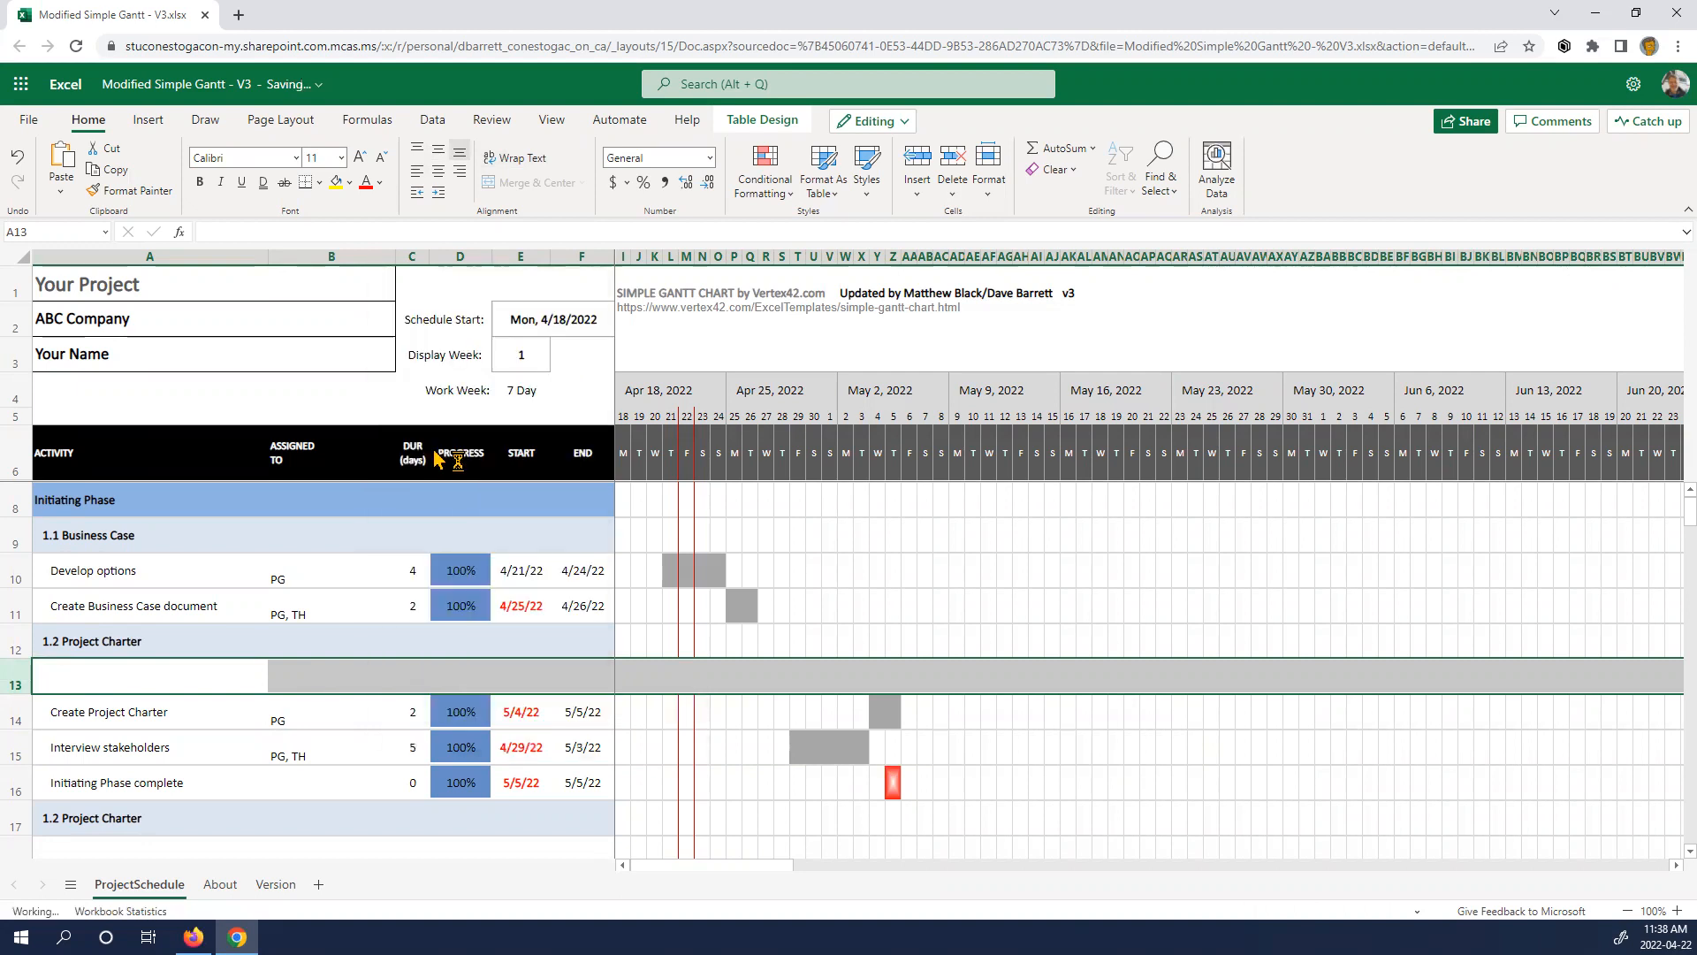